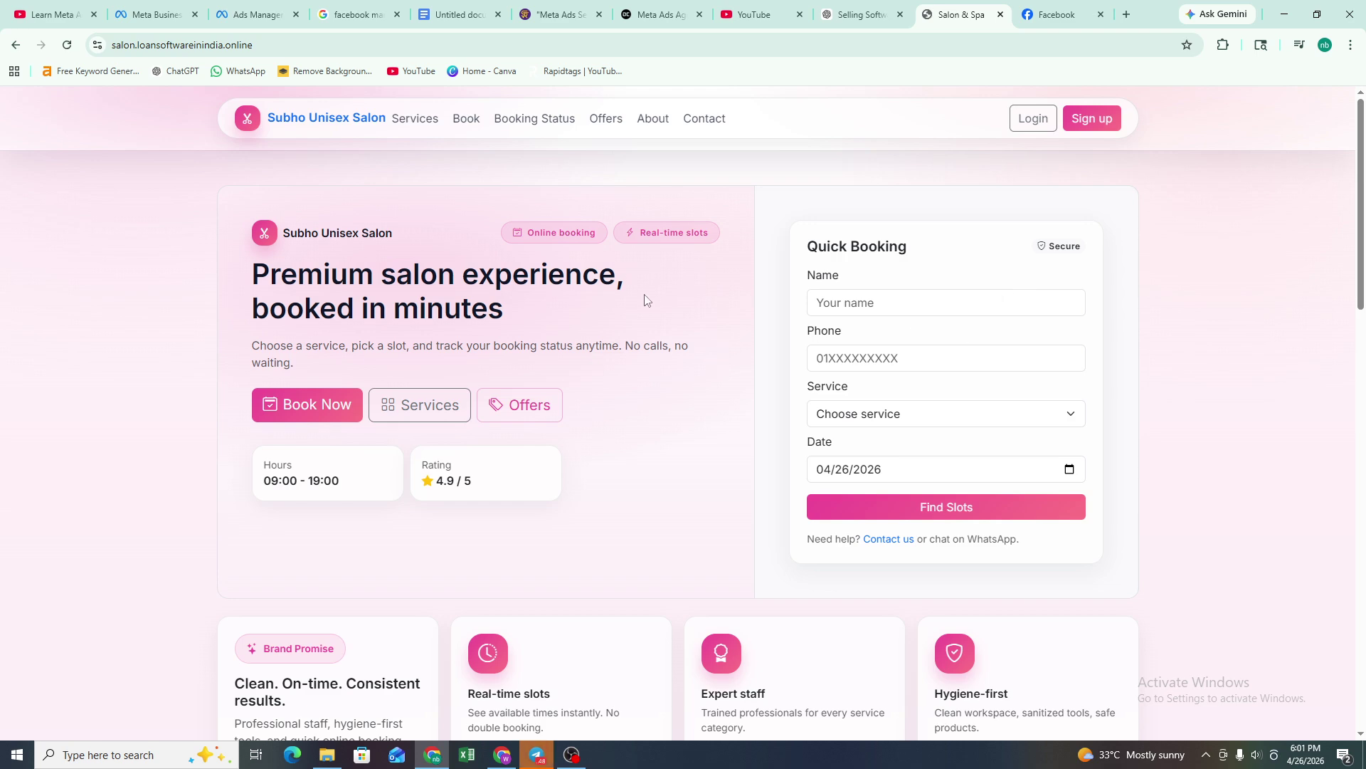
- Scroll through the home page, then browse the Services and Book pages
scroll(637, 334, down, 1)
scroll(636, 334, down, 4)
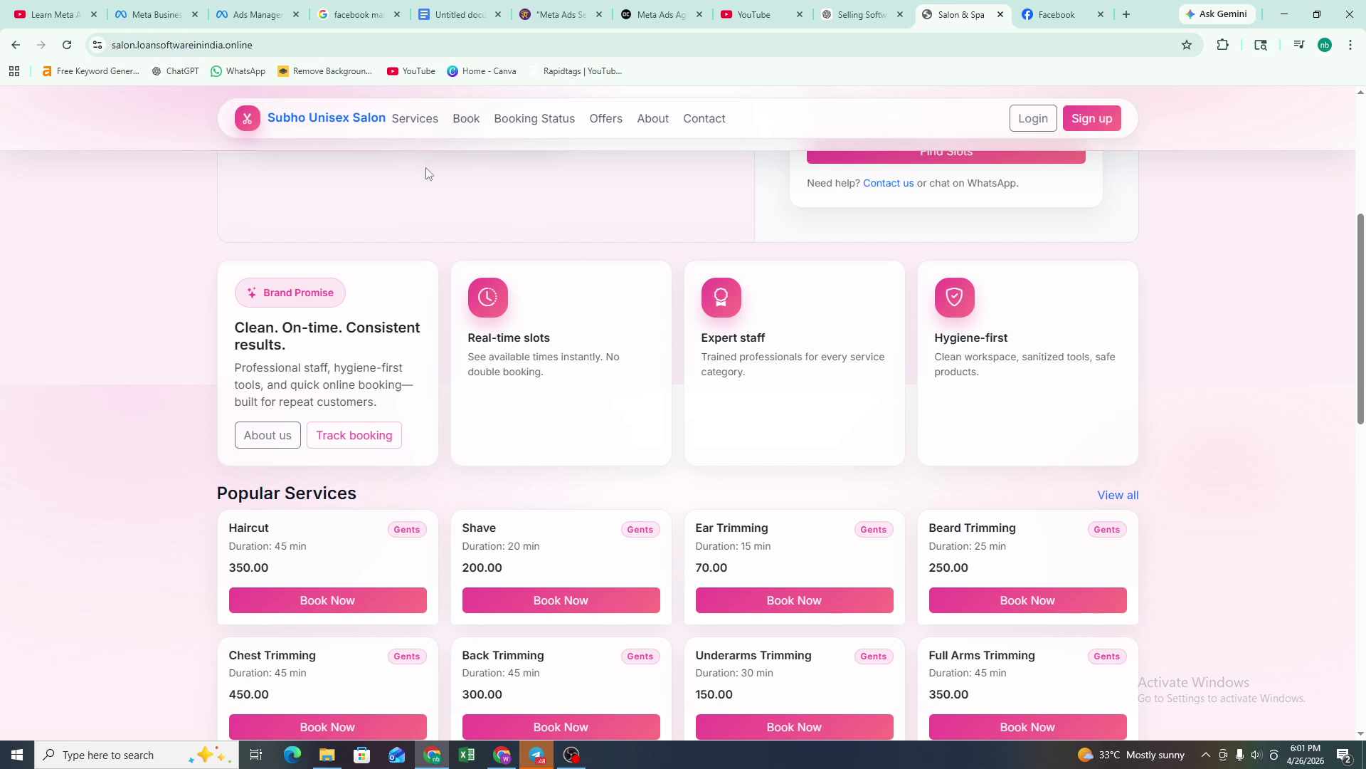
scroll(496, 334, down, 15)
scroll(497, 339, up, 1)
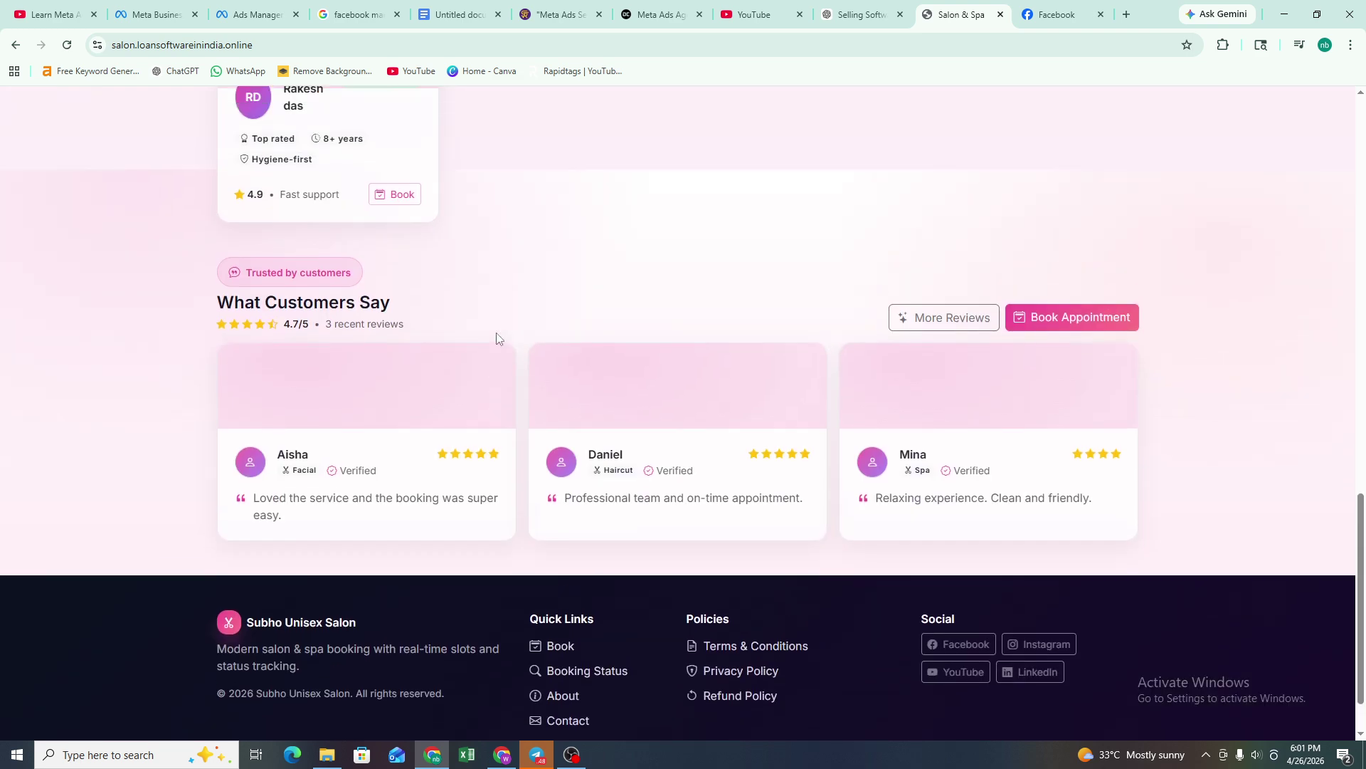
scroll(497, 336, up, 14)
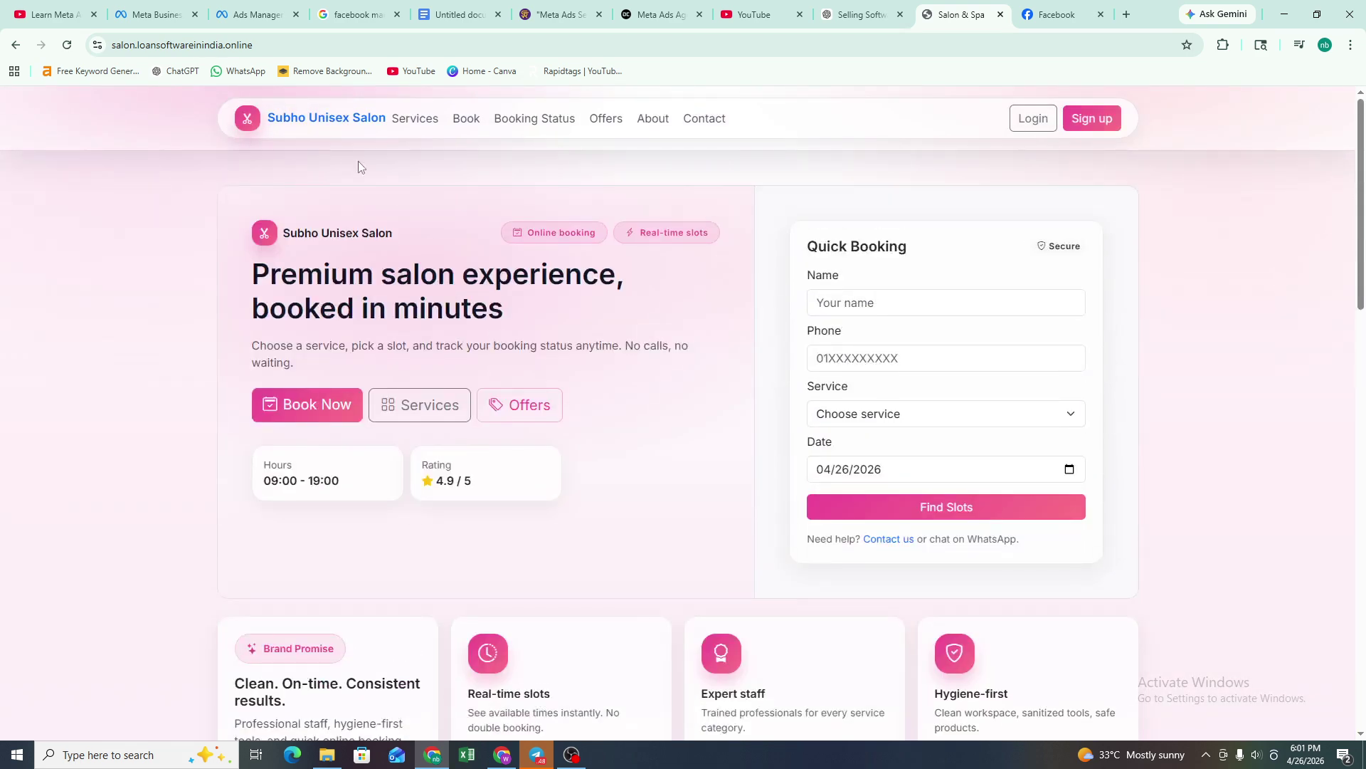
click(407, 117)
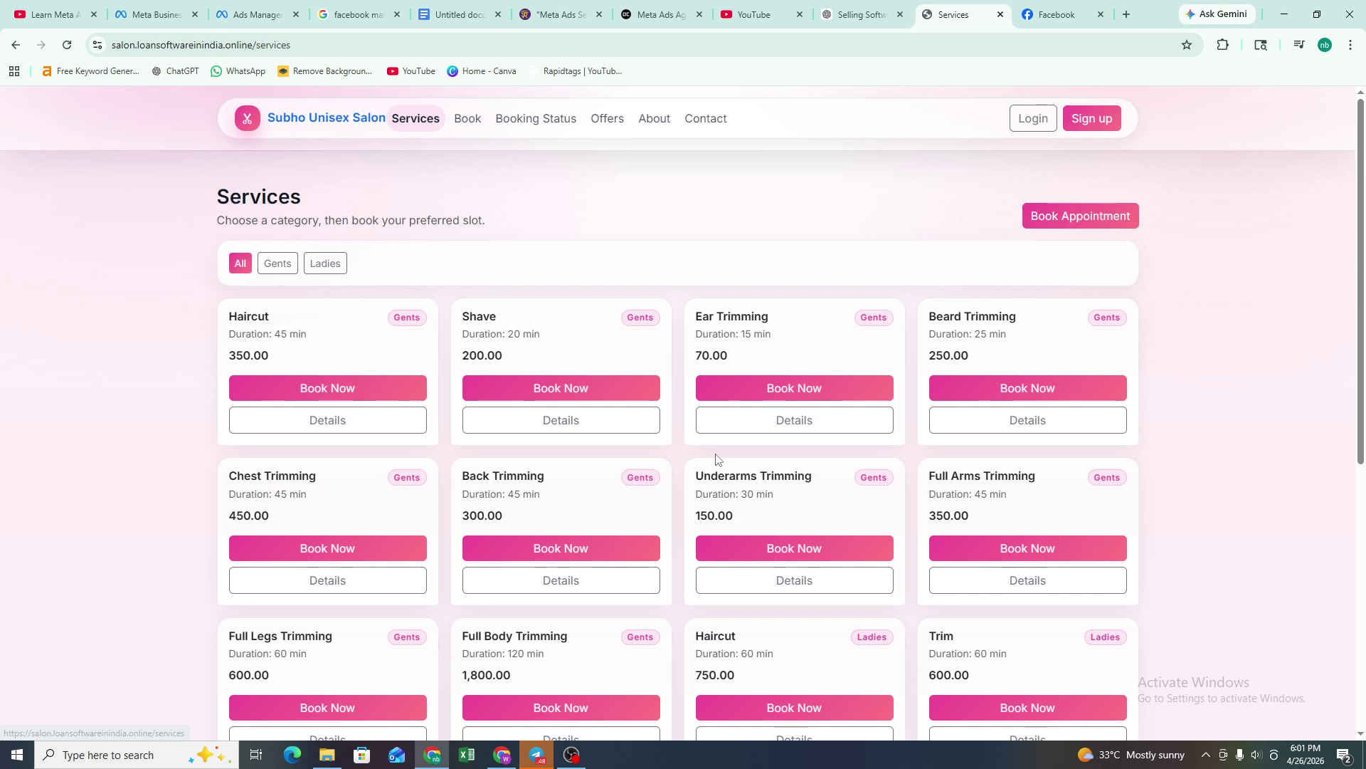
scroll(713, 407, down, 6)
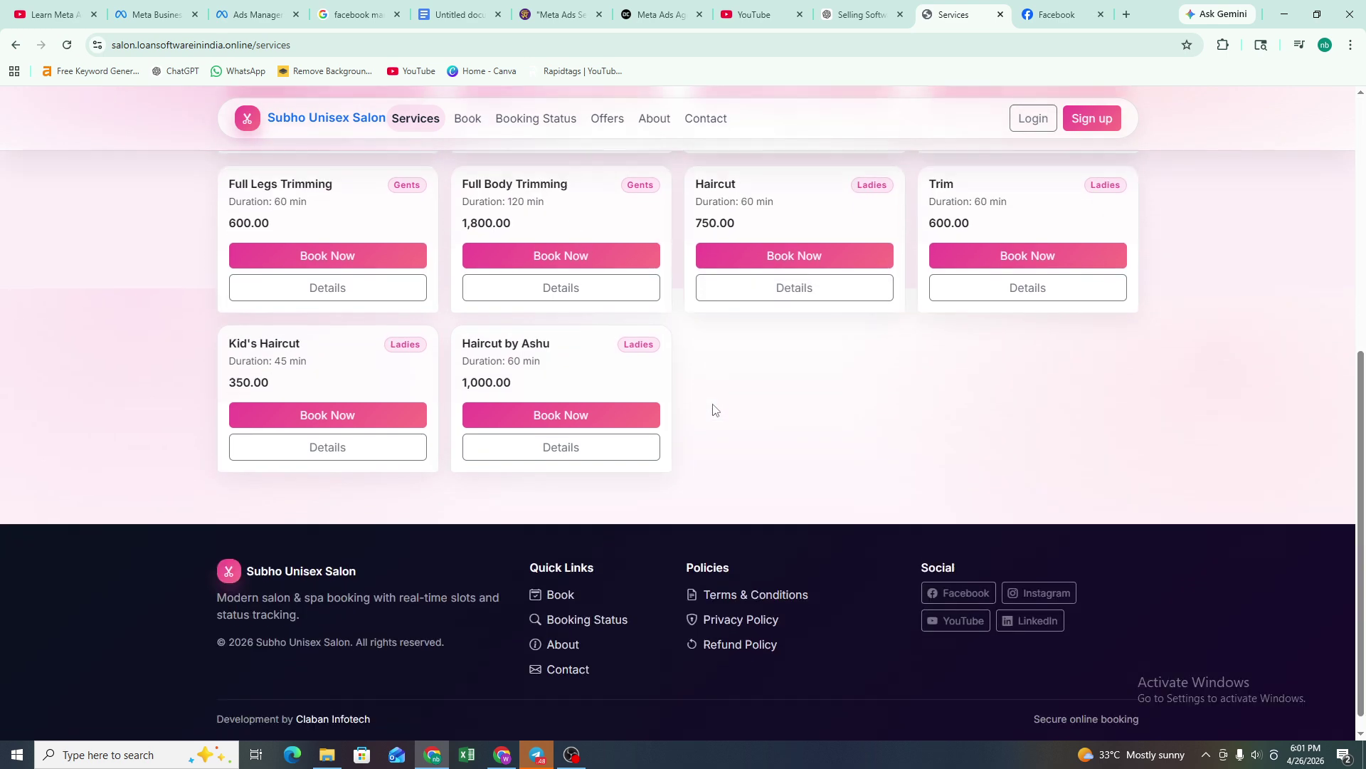
scroll(714, 405, up, 6)
click(468, 118)
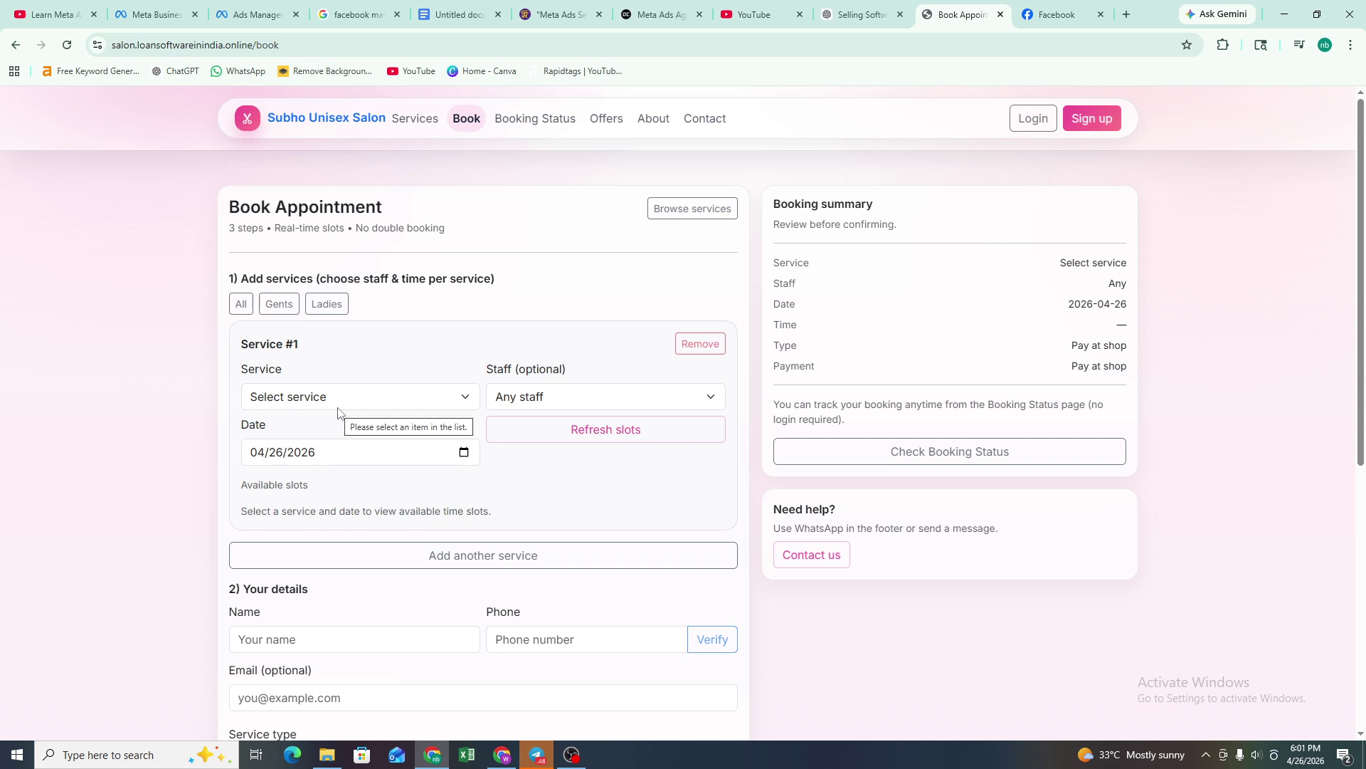
scroll(634, 392, down, 4)
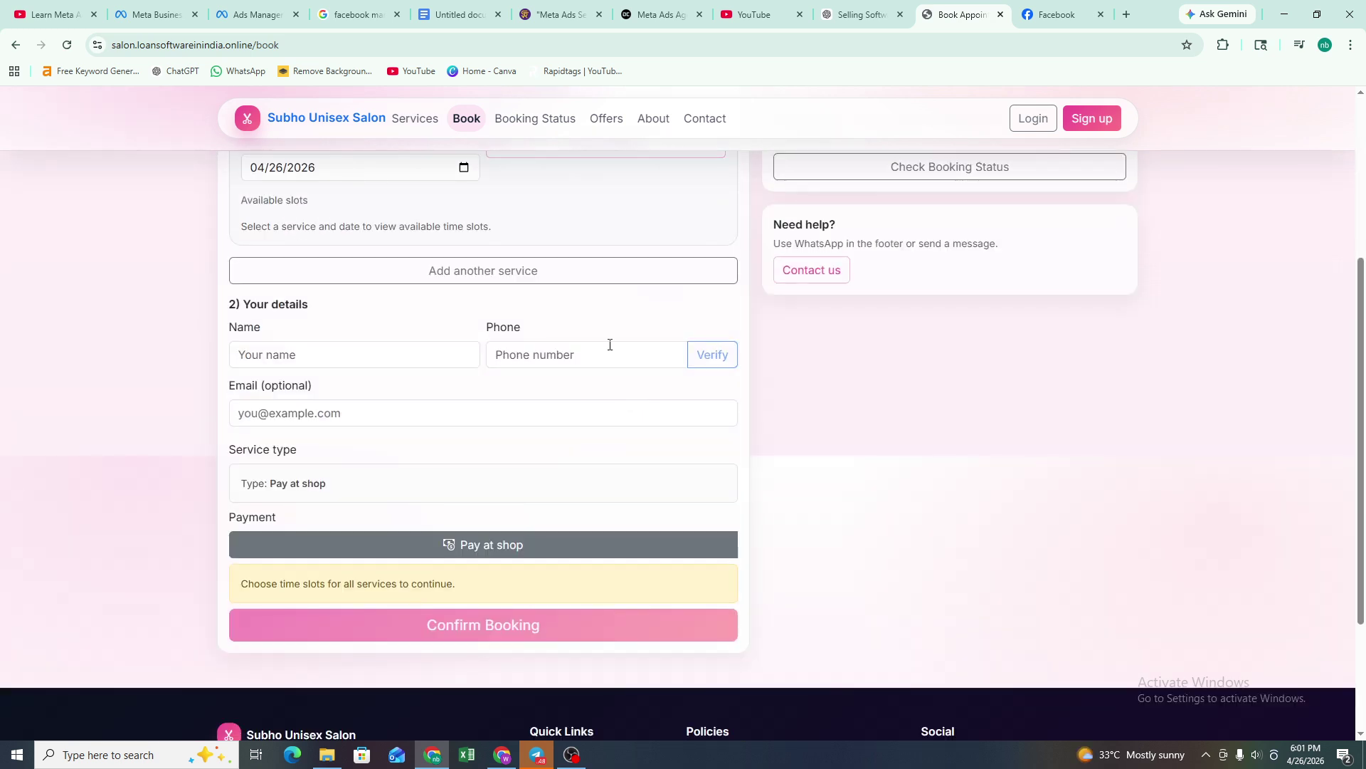
- Look through the Booking Status, Offers, About and Contact pages
click(539, 118)
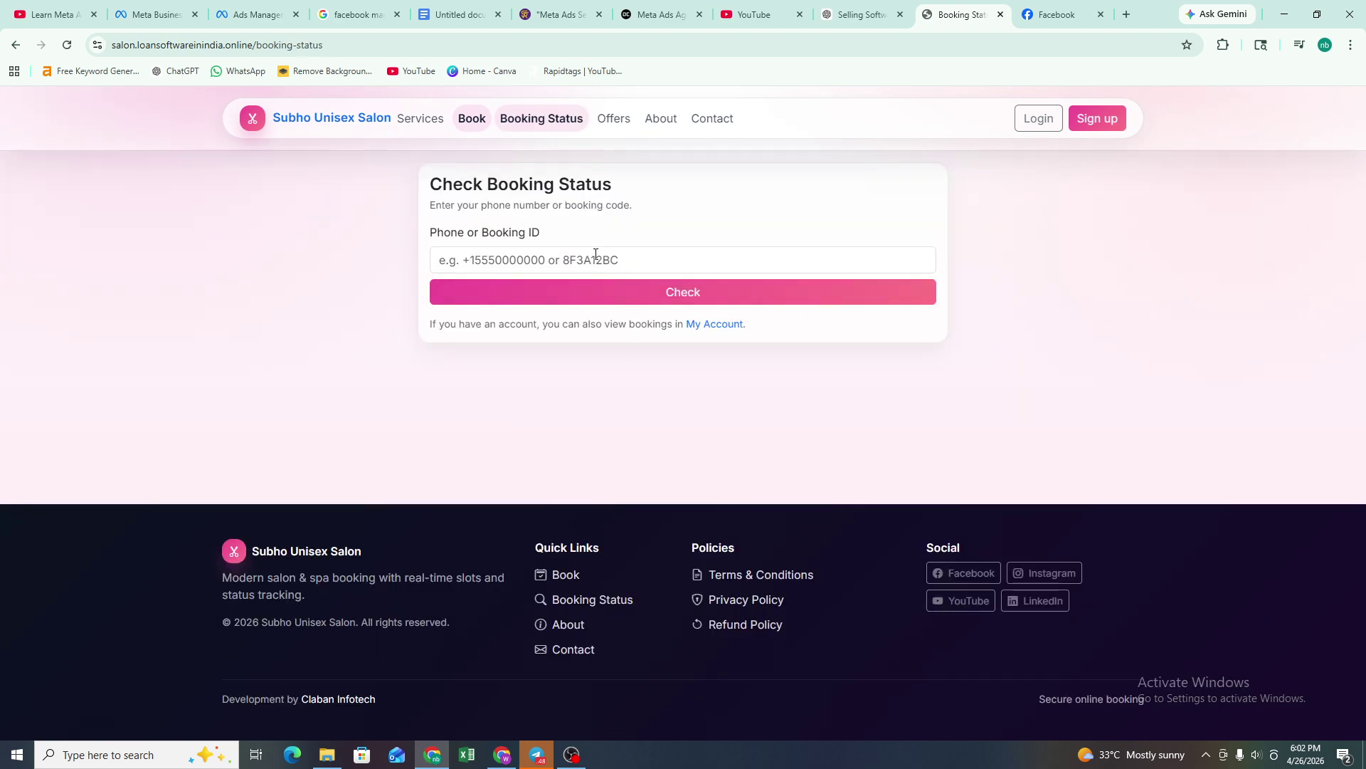
click(613, 119)
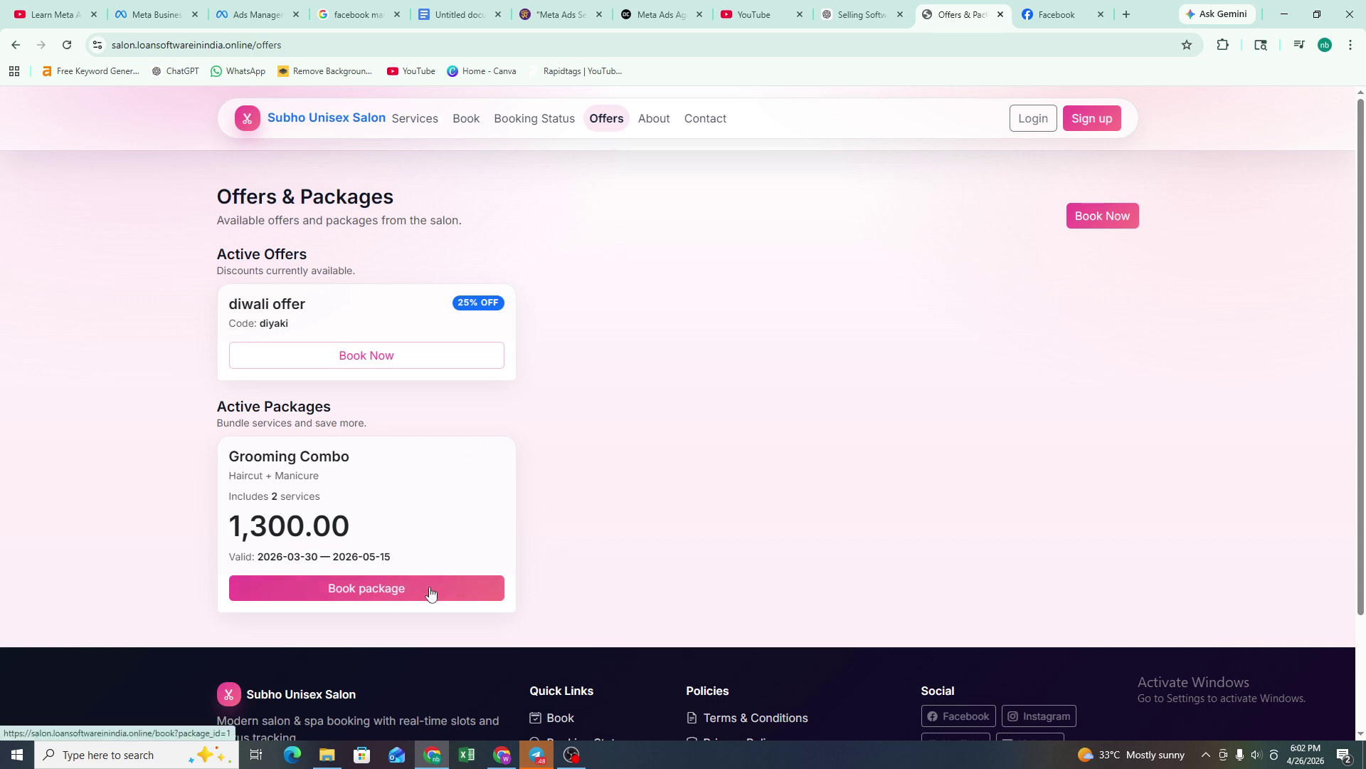
click(654, 117)
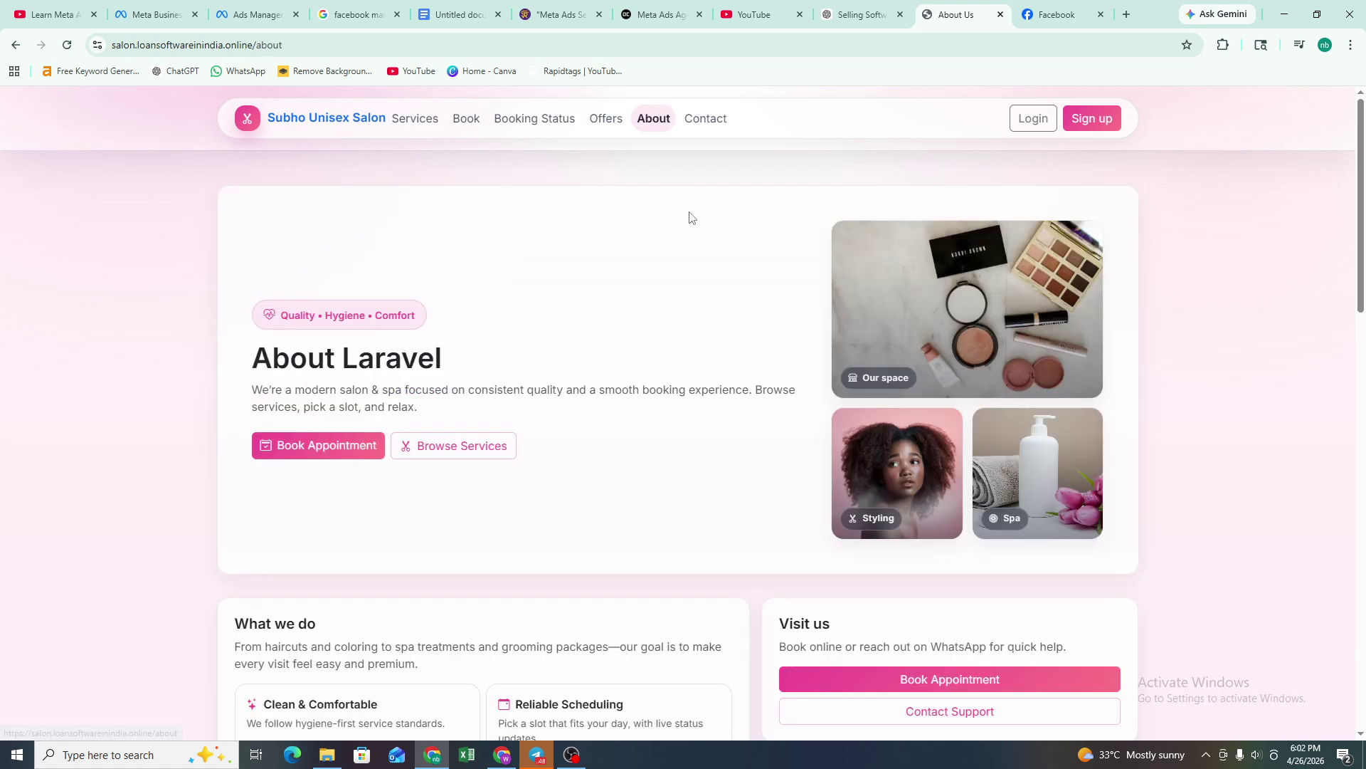
scroll(567, 452, down, 10)
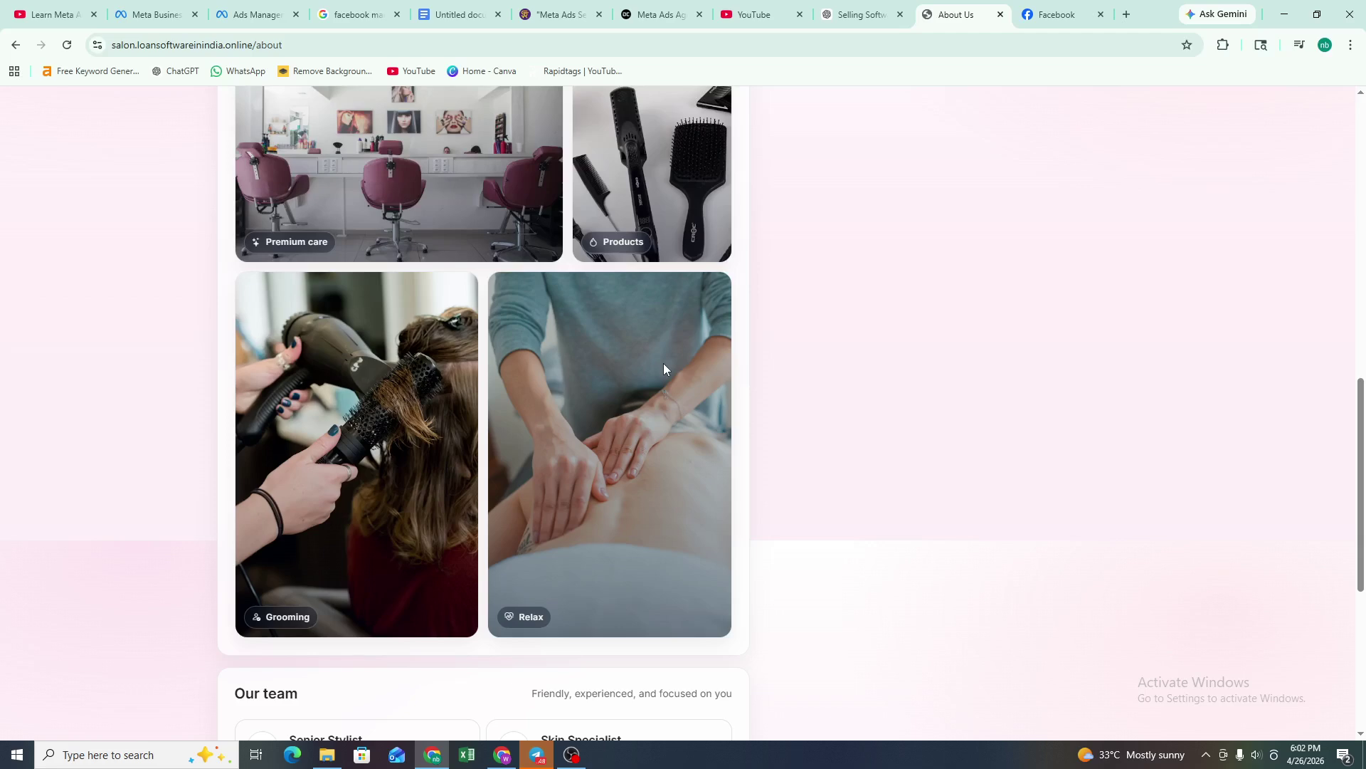
scroll(663, 368, down, 6)
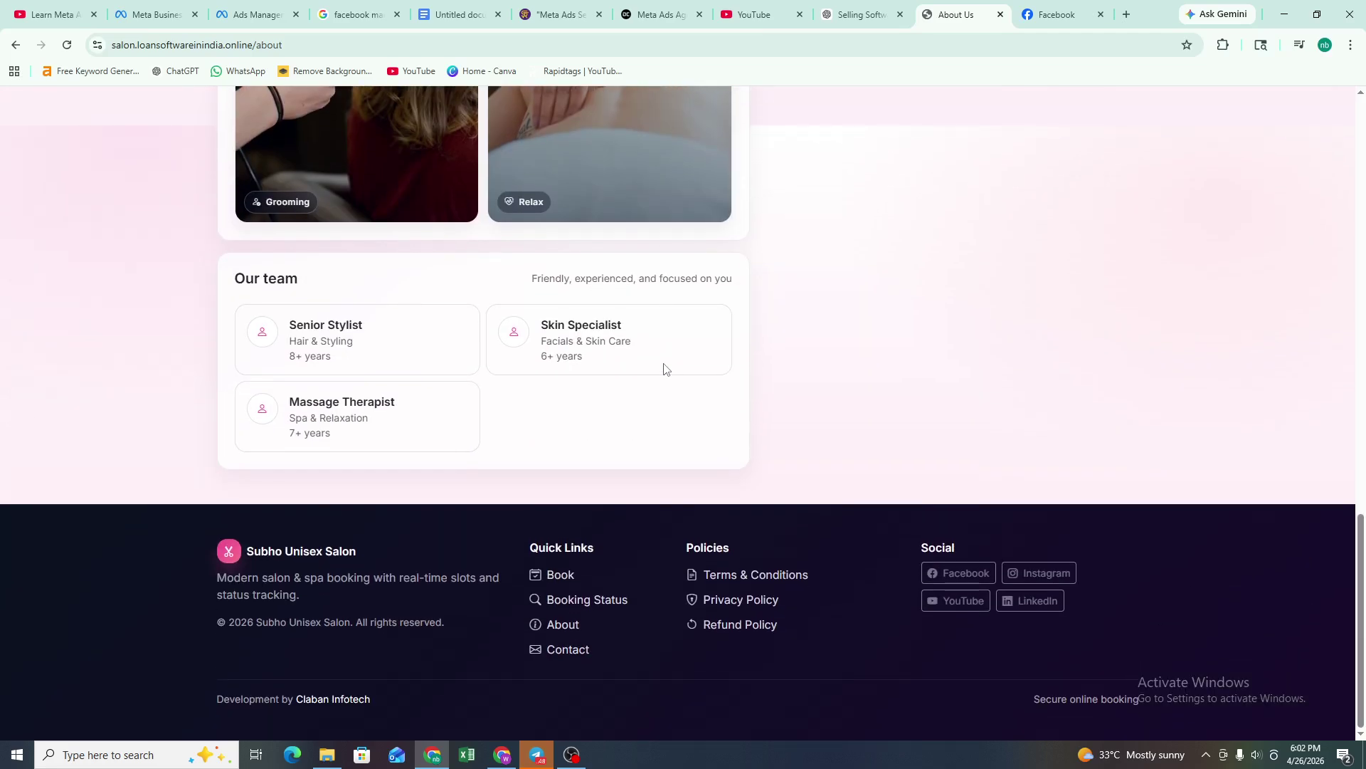
scroll(665, 342, up, 15)
click(709, 119)
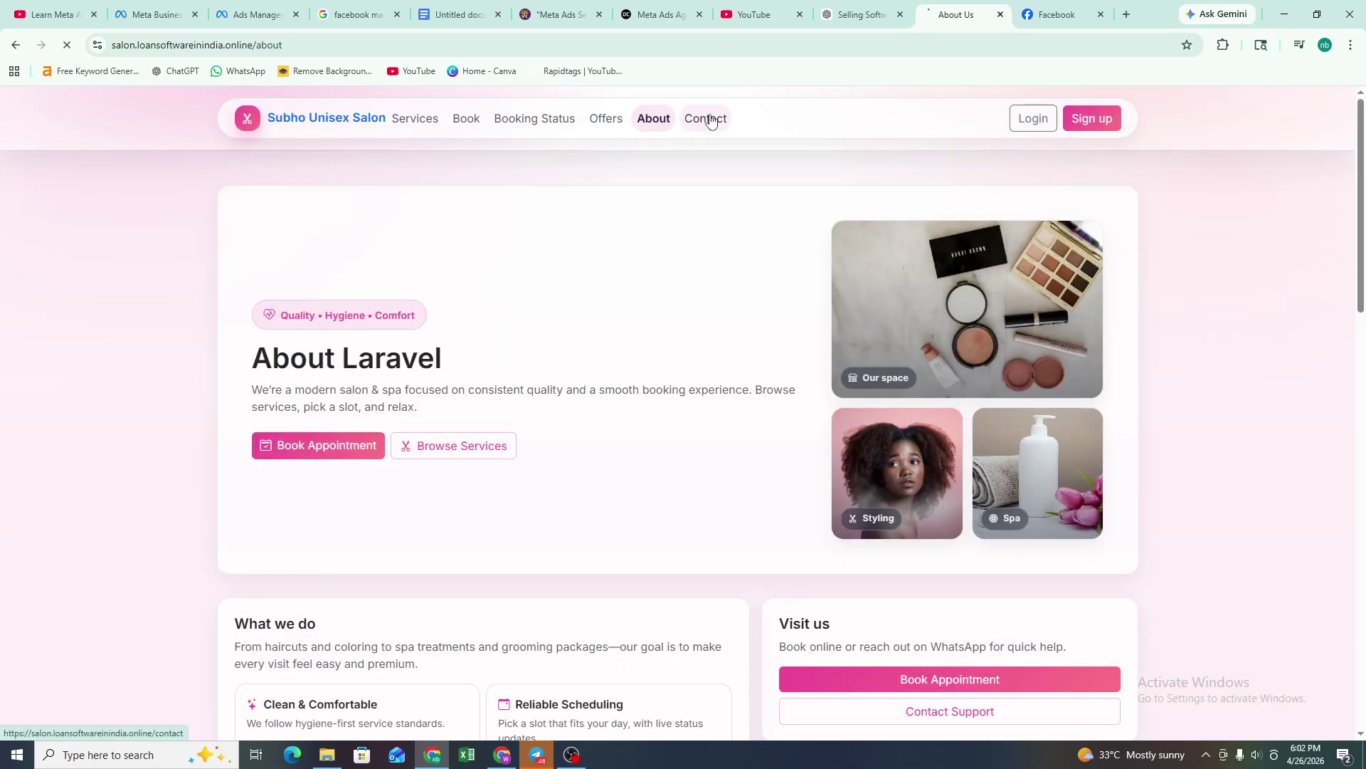
scroll(468, 434, down, 2)
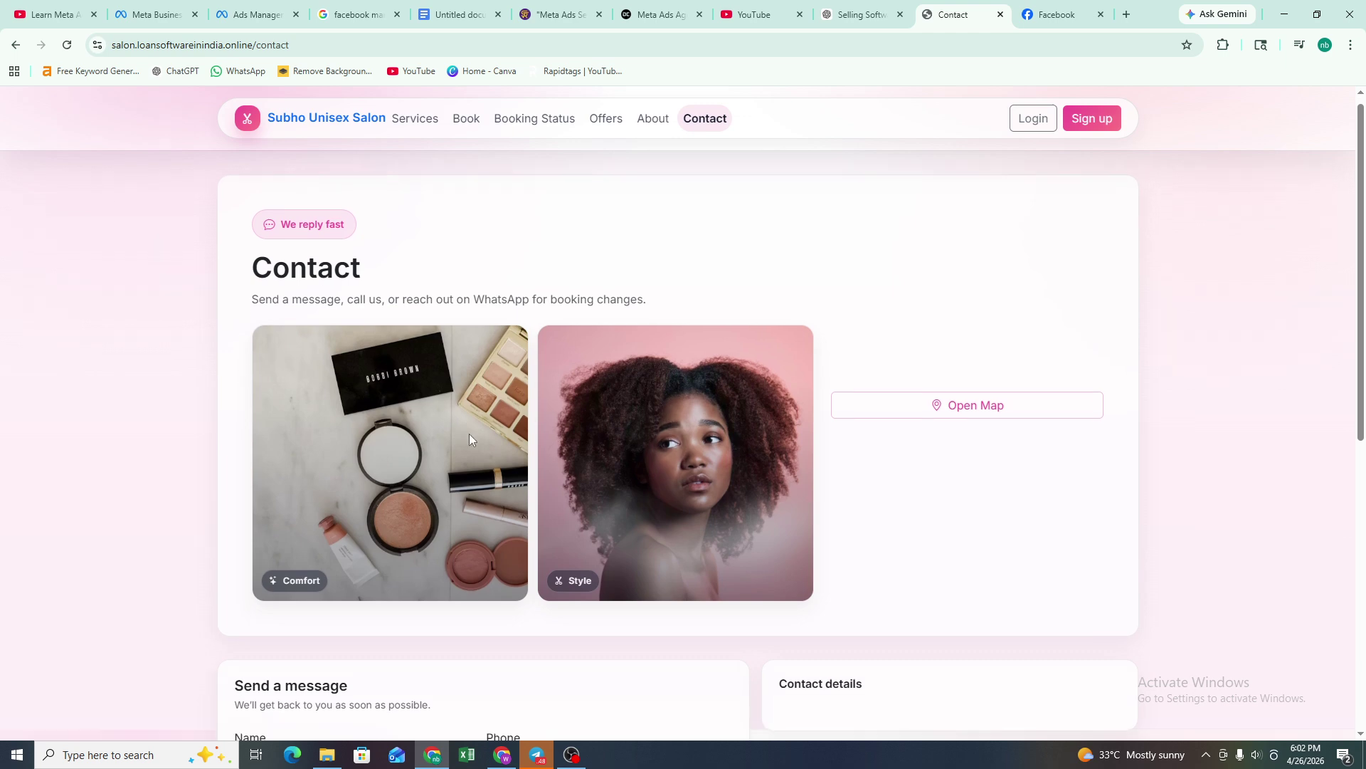
scroll(469, 436, down, 5)
scroll(470, 440, down, 3)
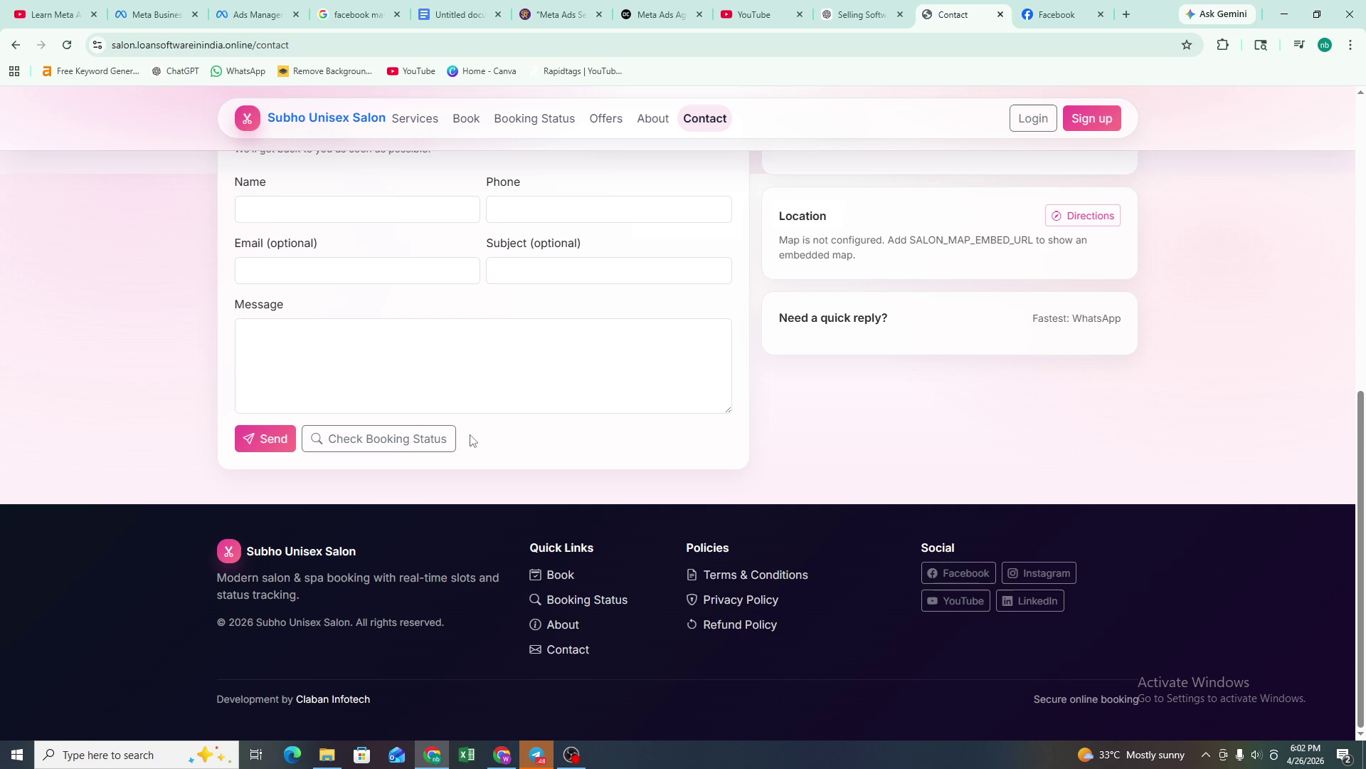
scroll(478, 440, up, 8)
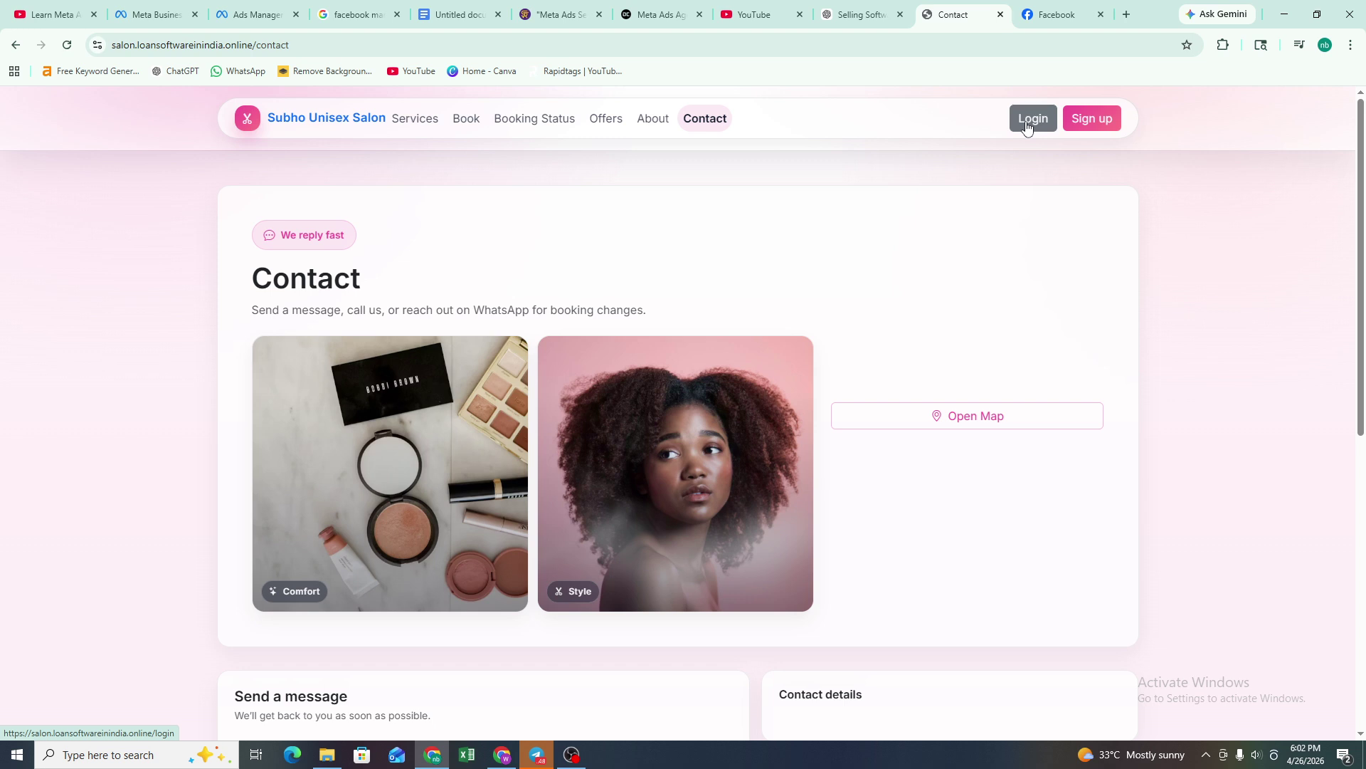
- Log in with the admin email and password, dismiss Chrome's password warning, and scroll the dashboard
click(1027, 125)
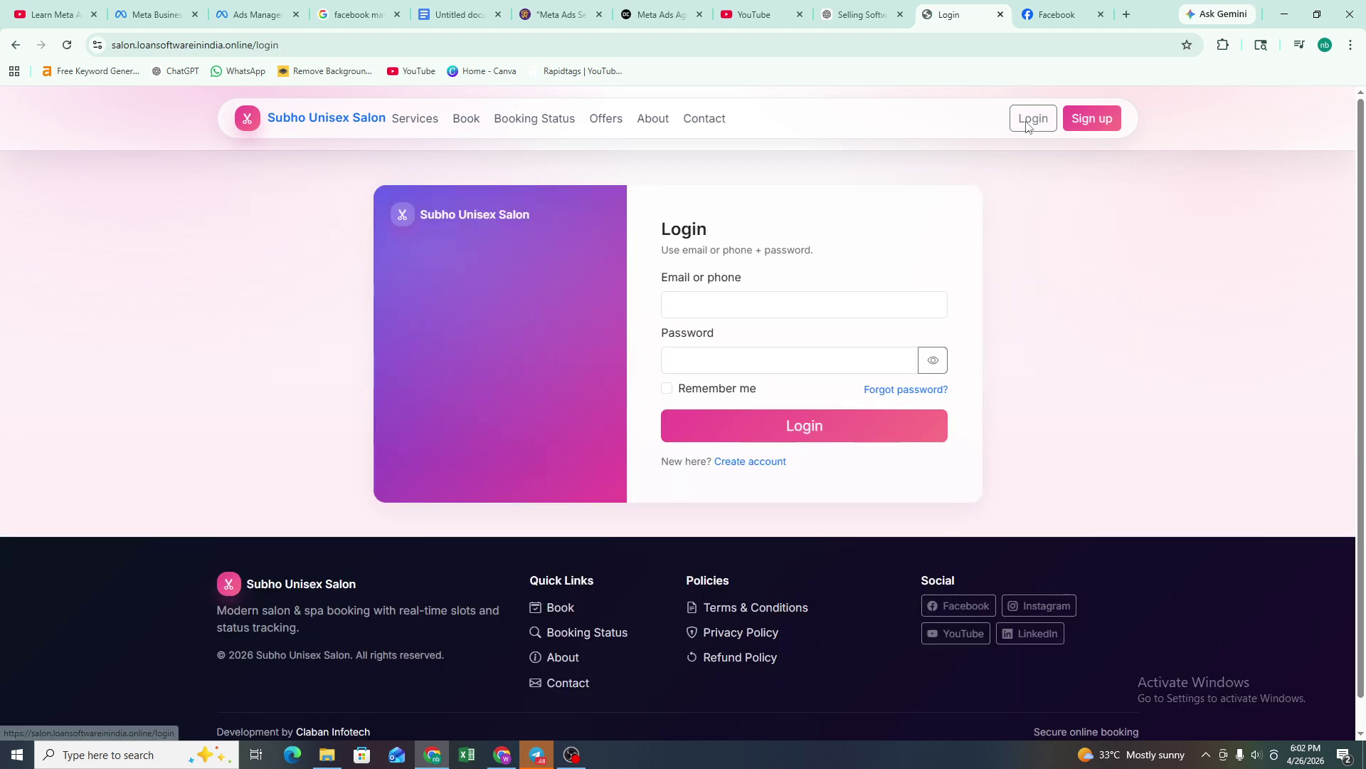
click(687, 306)
right_click(687, 308)
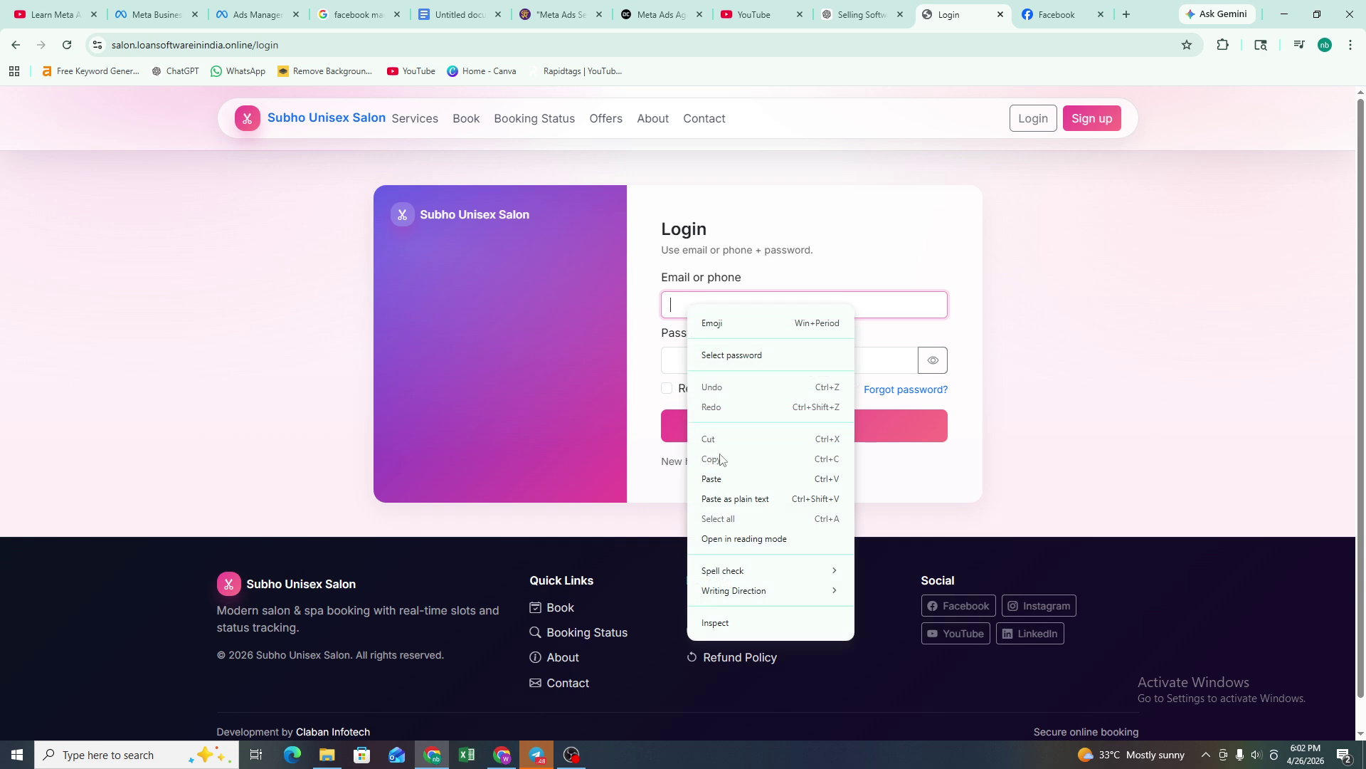
click(735, 478)
click(728, 361)
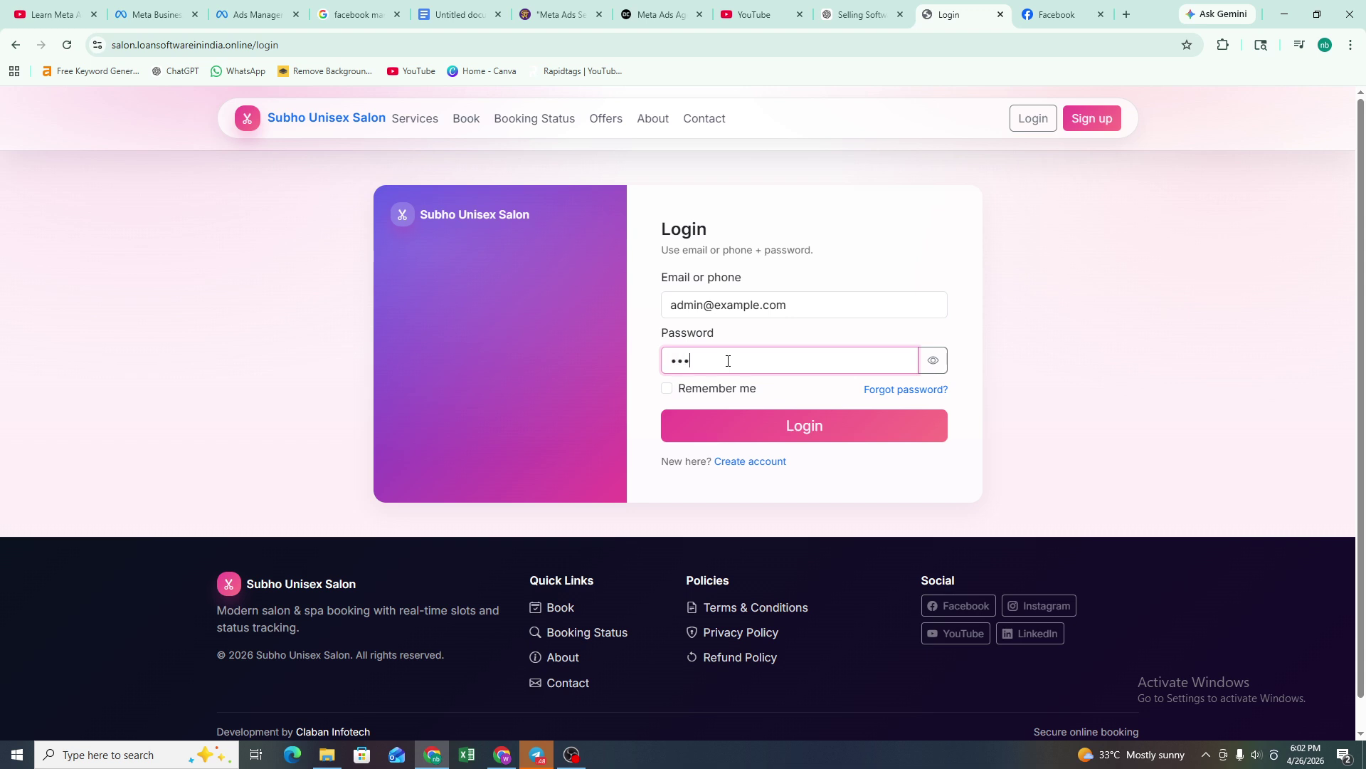
click(787, 429)
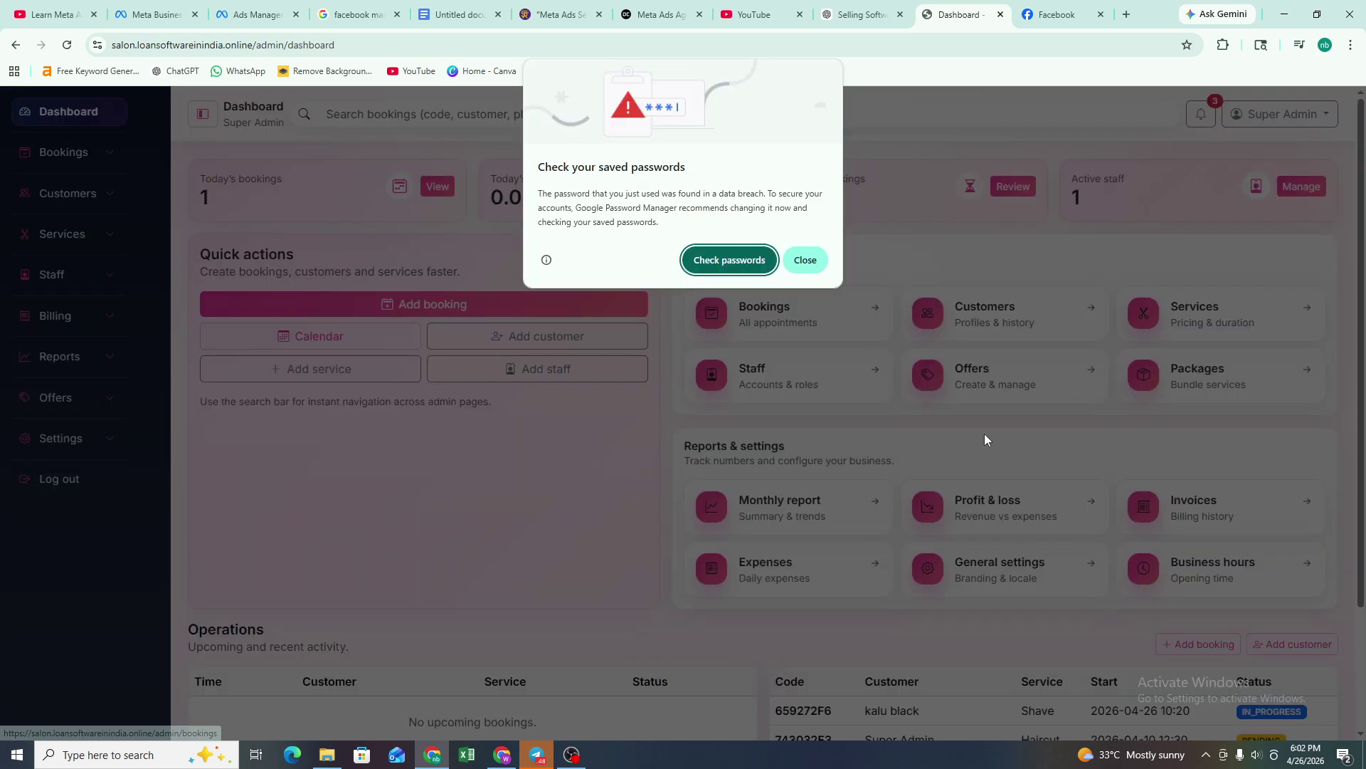
click(817, 258)
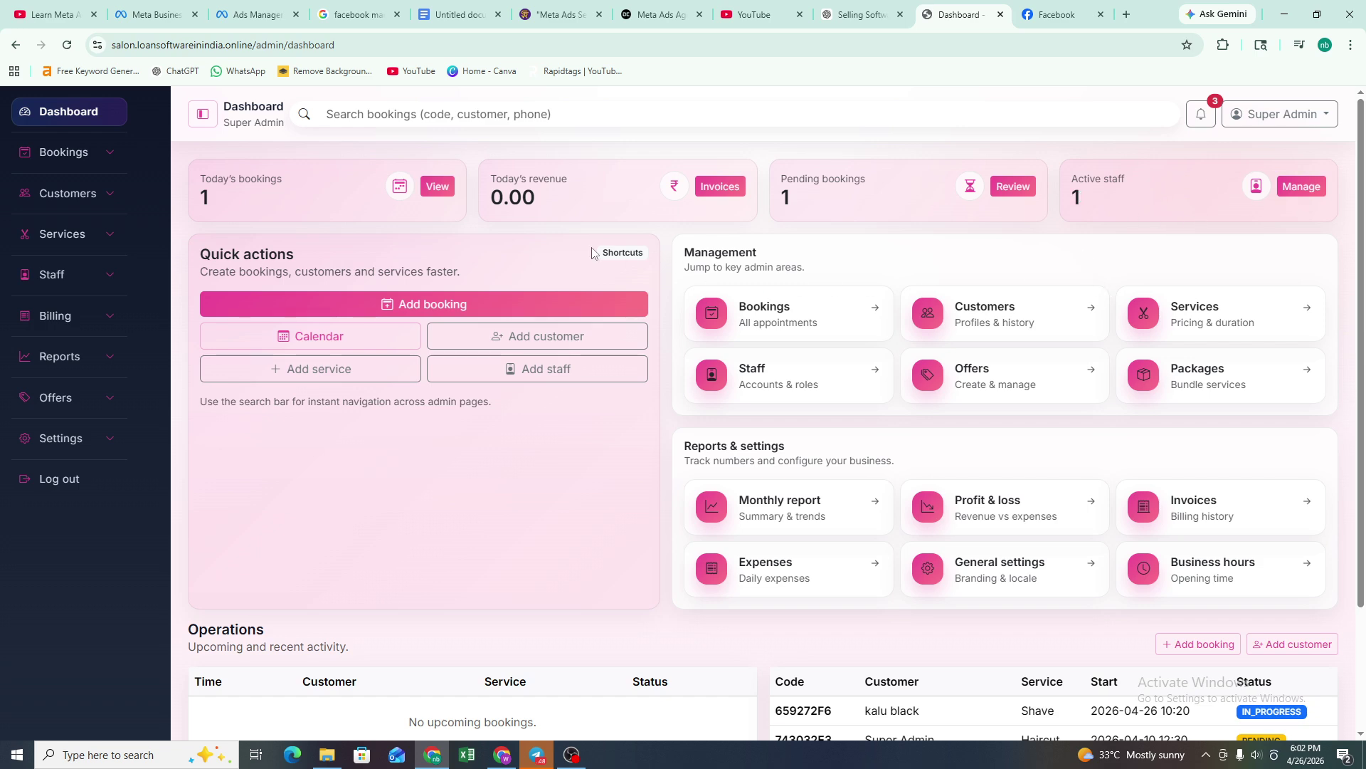
scroll(601, 235, down, 3)
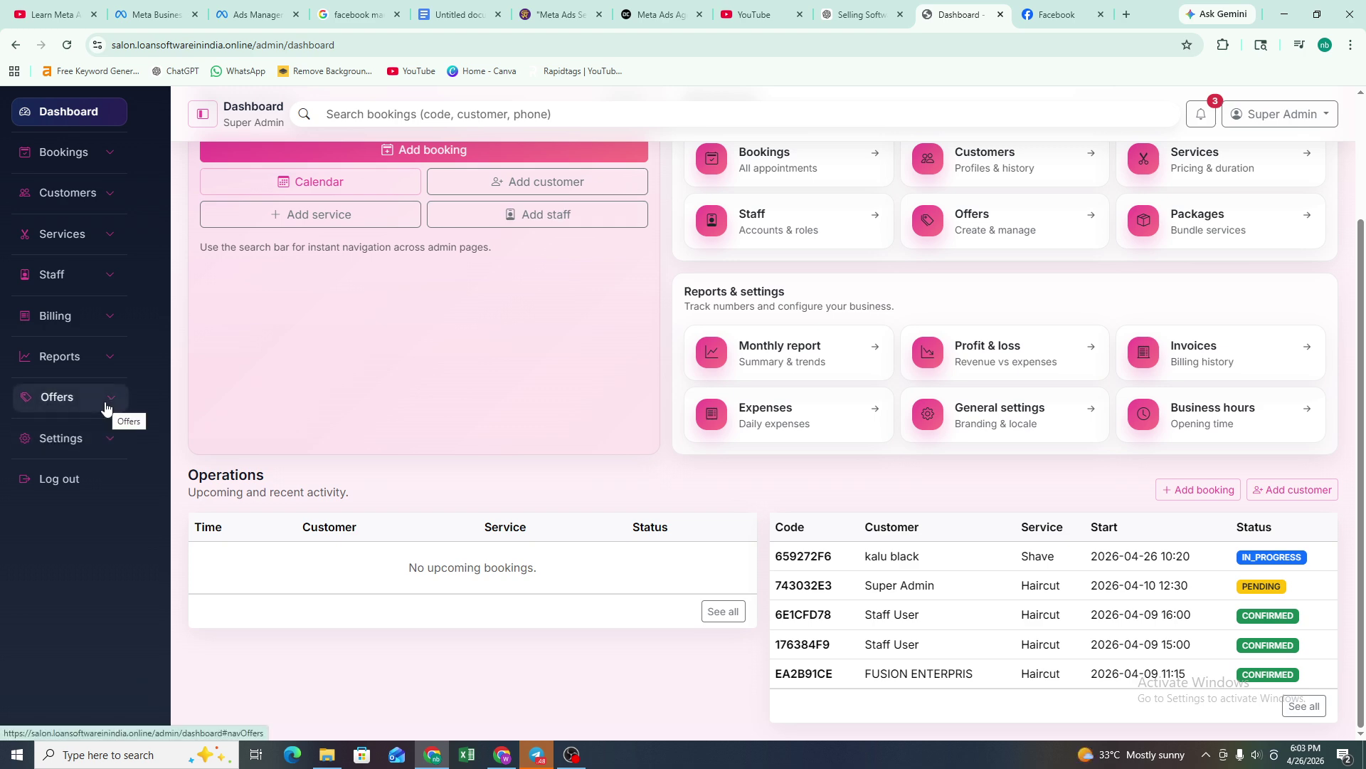
- View General Settings, then Business Hours: 9 AM–7 PM daily with a 2:00–2:30 PM break
click(111, 449)
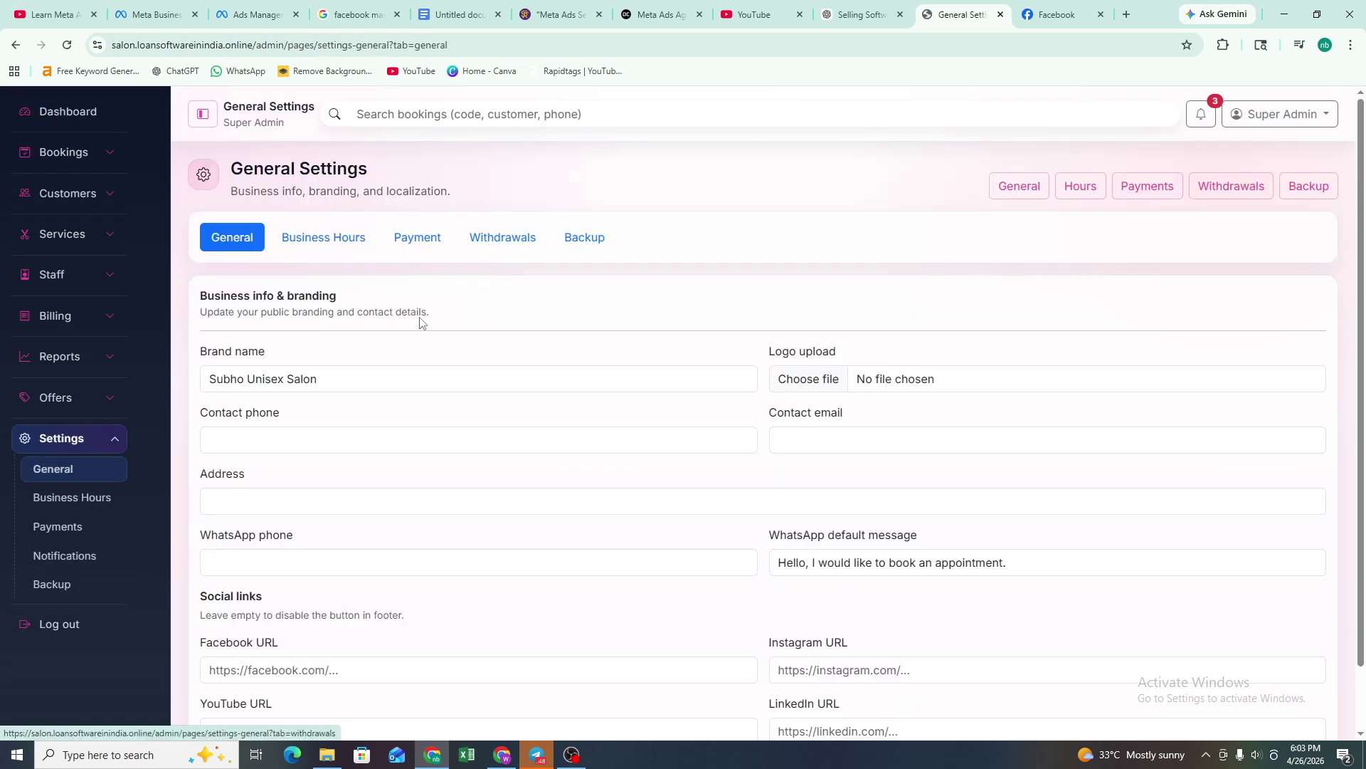
scroll(452, 386, down, 1)
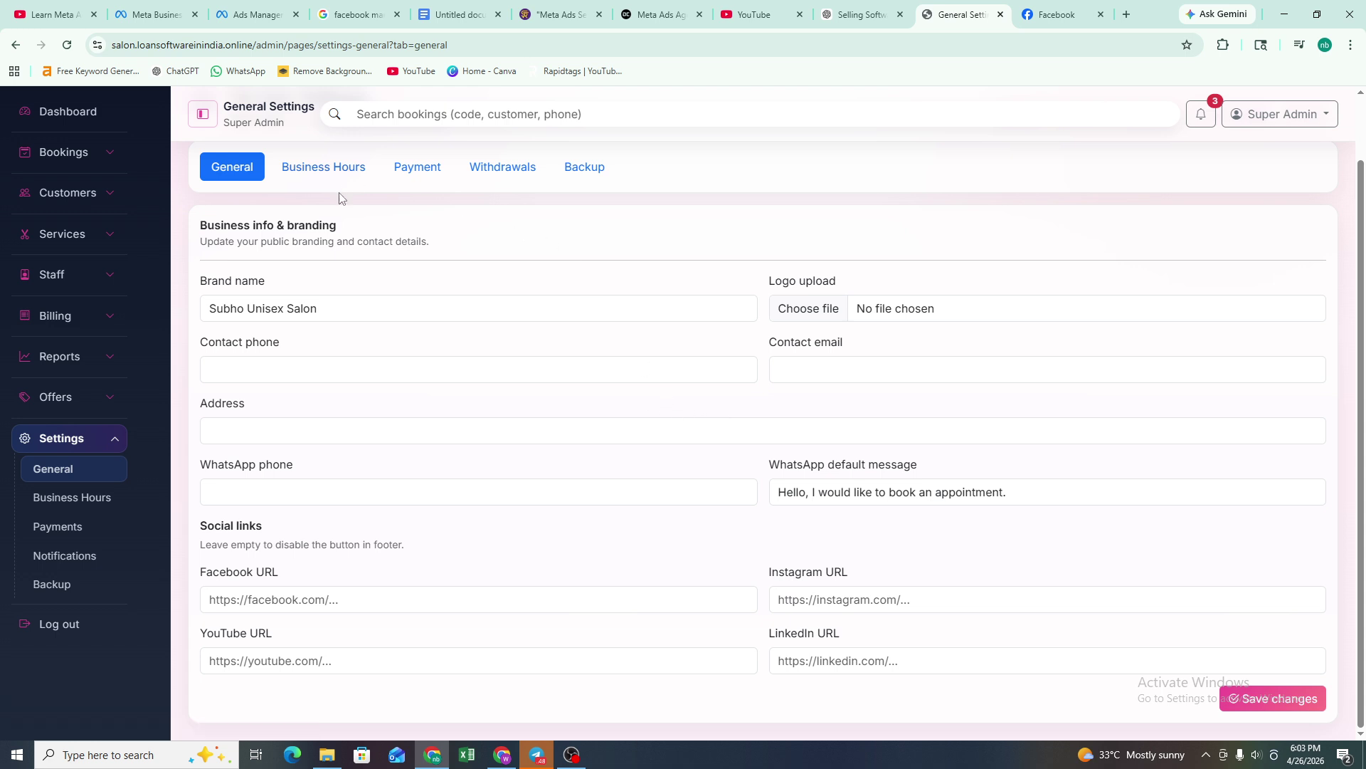
scroll(338, 200, up, 1)
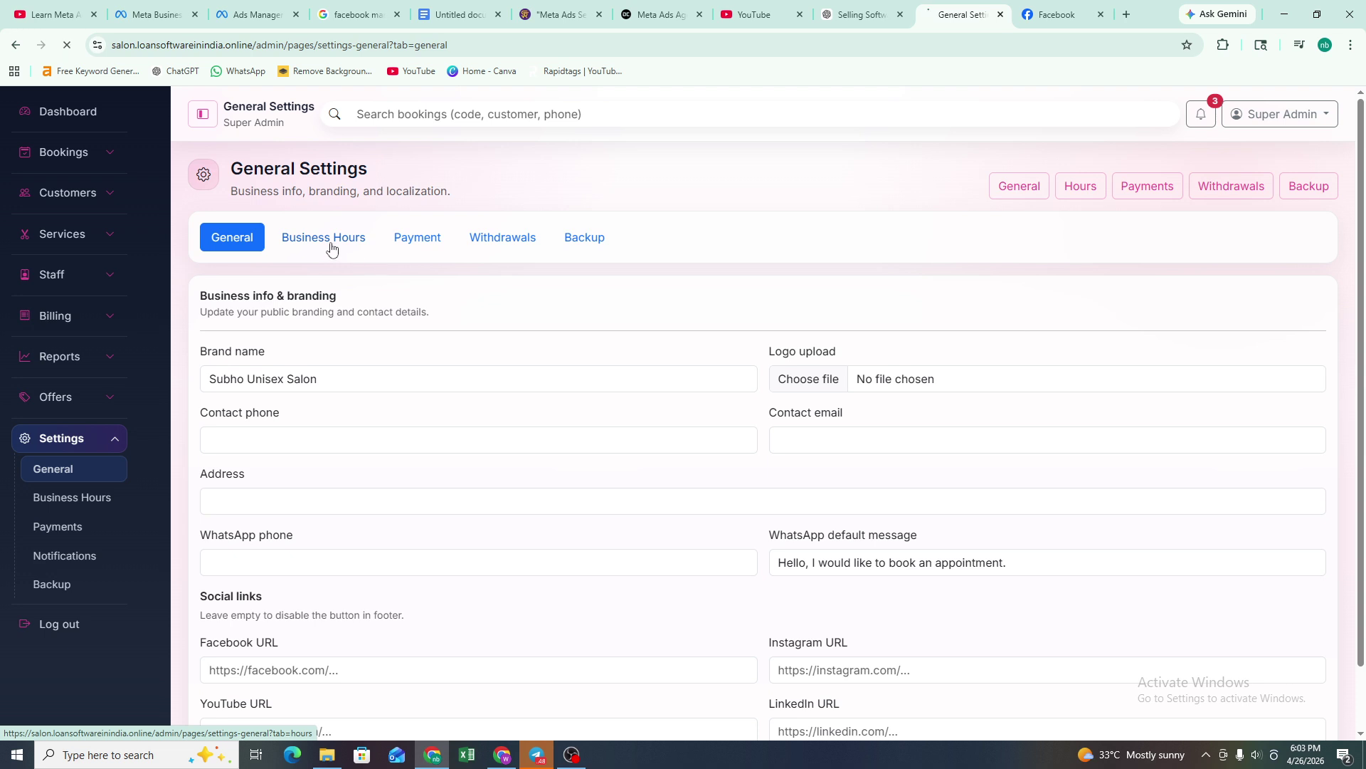
click(331, 245)
scroll(605, 455, down, 1)
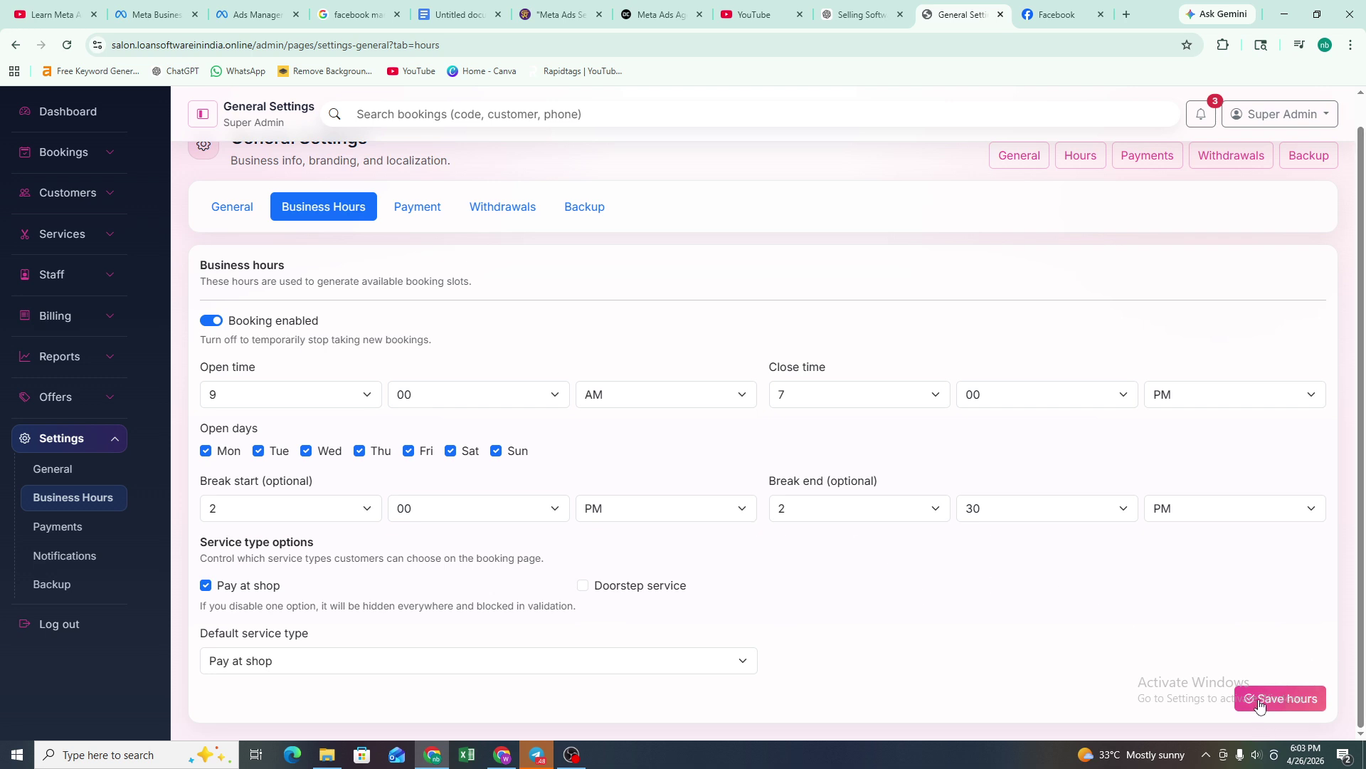
- Glance at the Payment, Withdrawal and Database Backup settings, then return to the dashboard
click(415, 213)
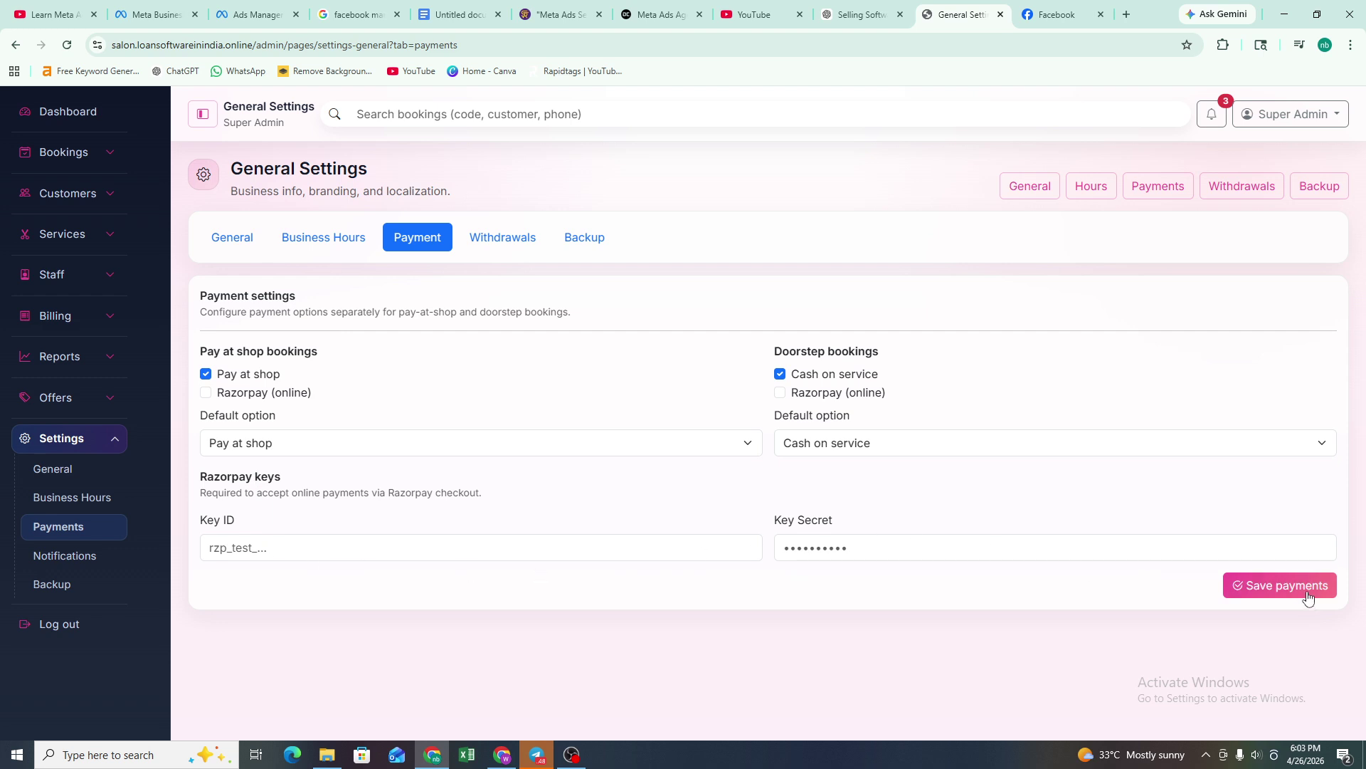
click(502, 237)
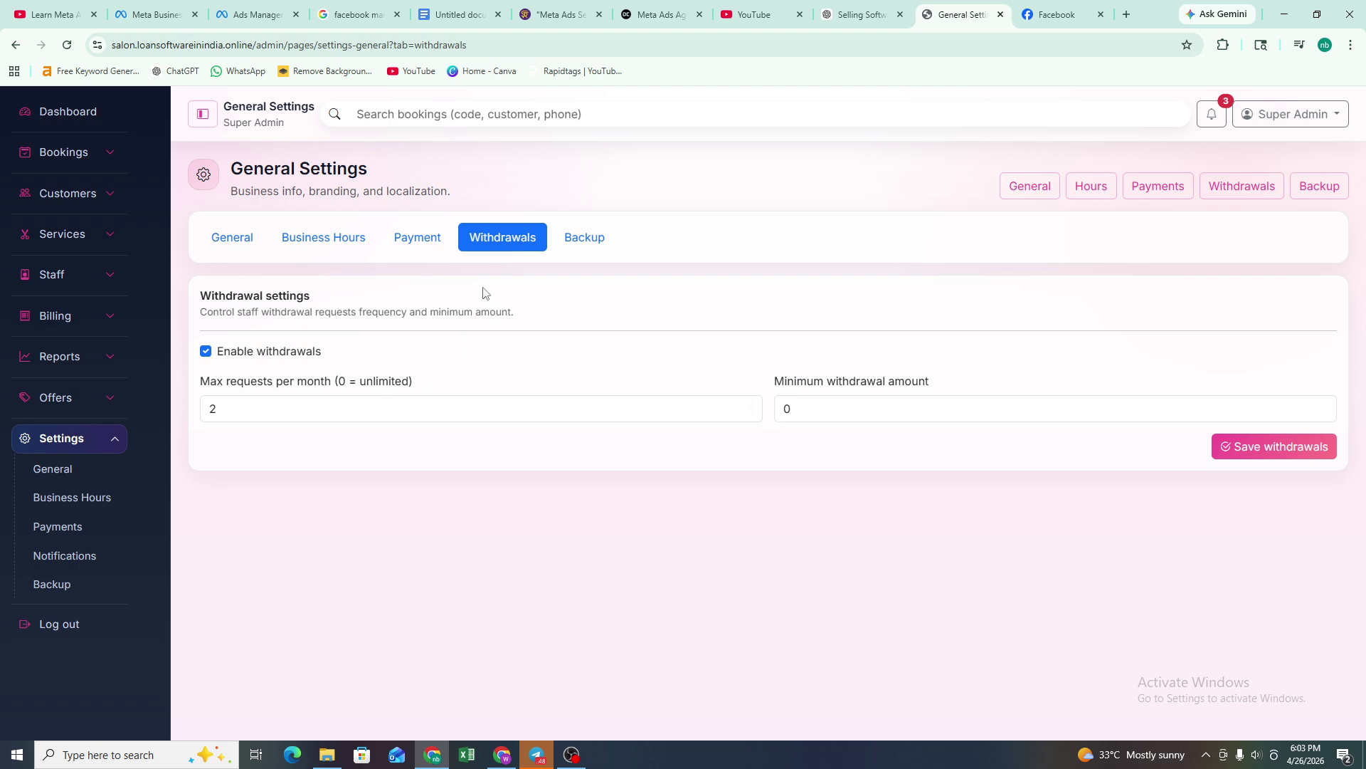
click(584, 239)
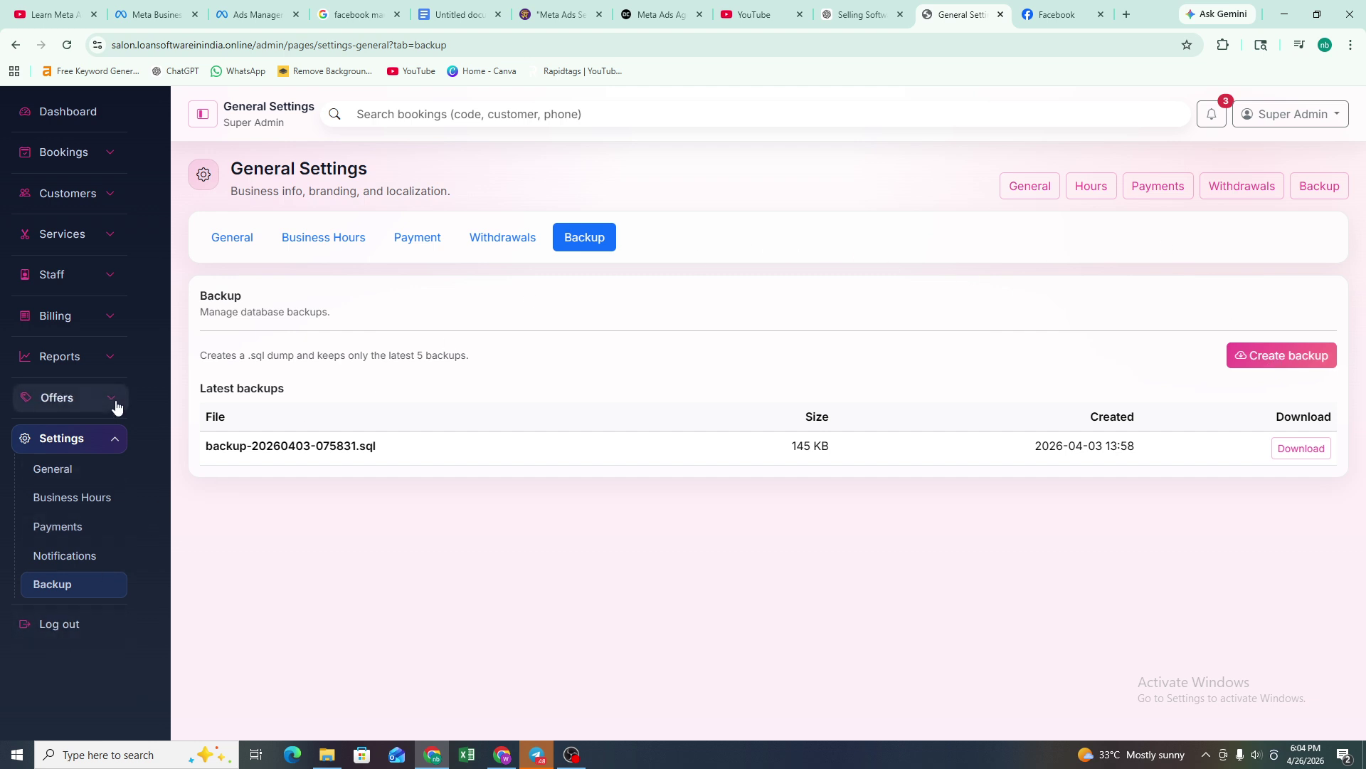
click(86, 111)
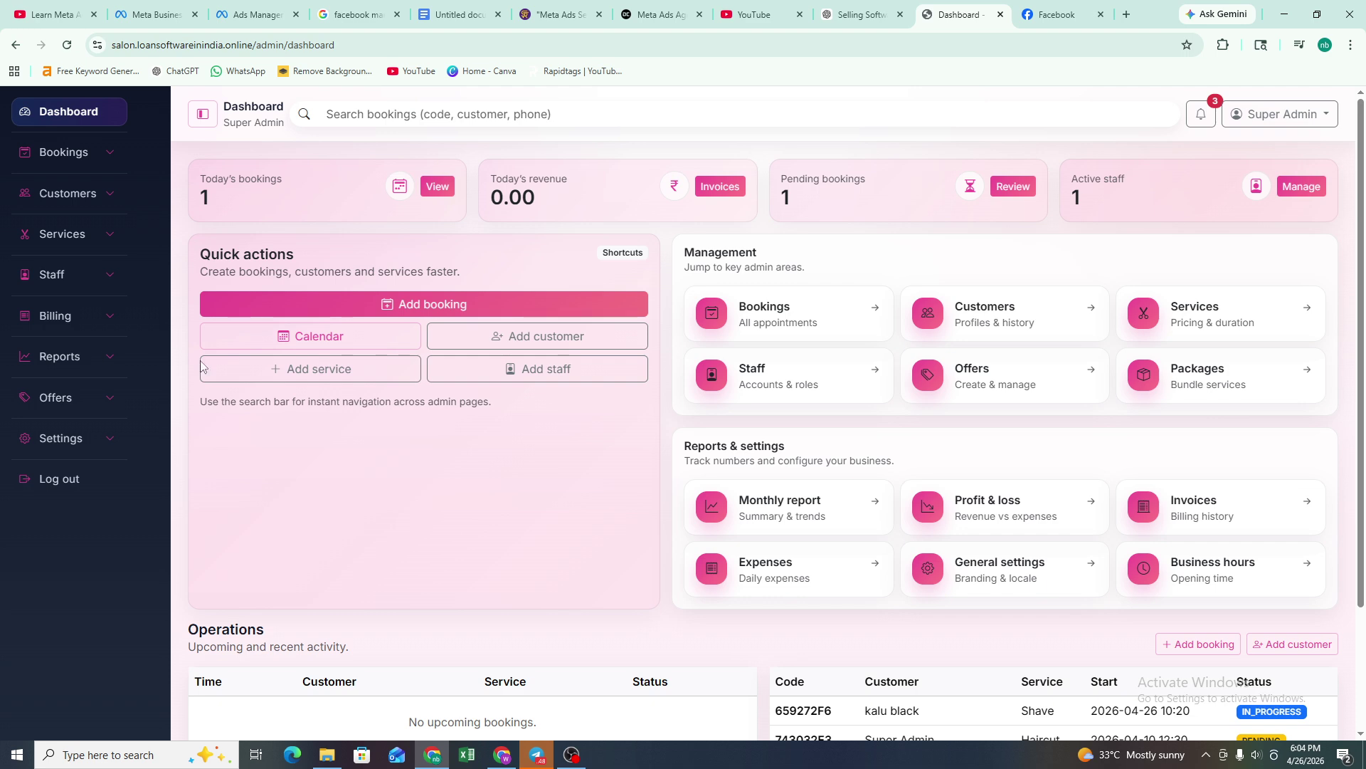
- Peek at the Add Booking form, review the dashboard, then open All Bookings under Bookings
click(425, 311)
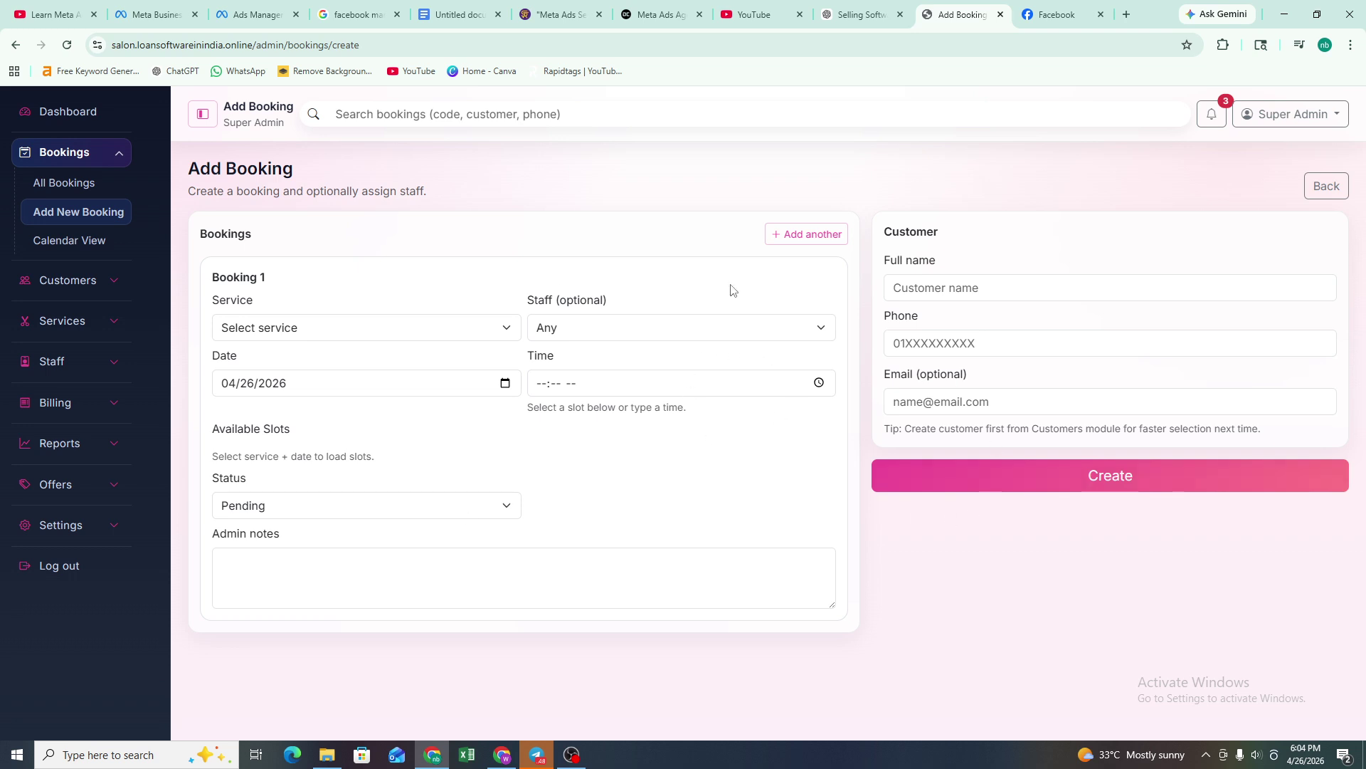
click(71, 118)
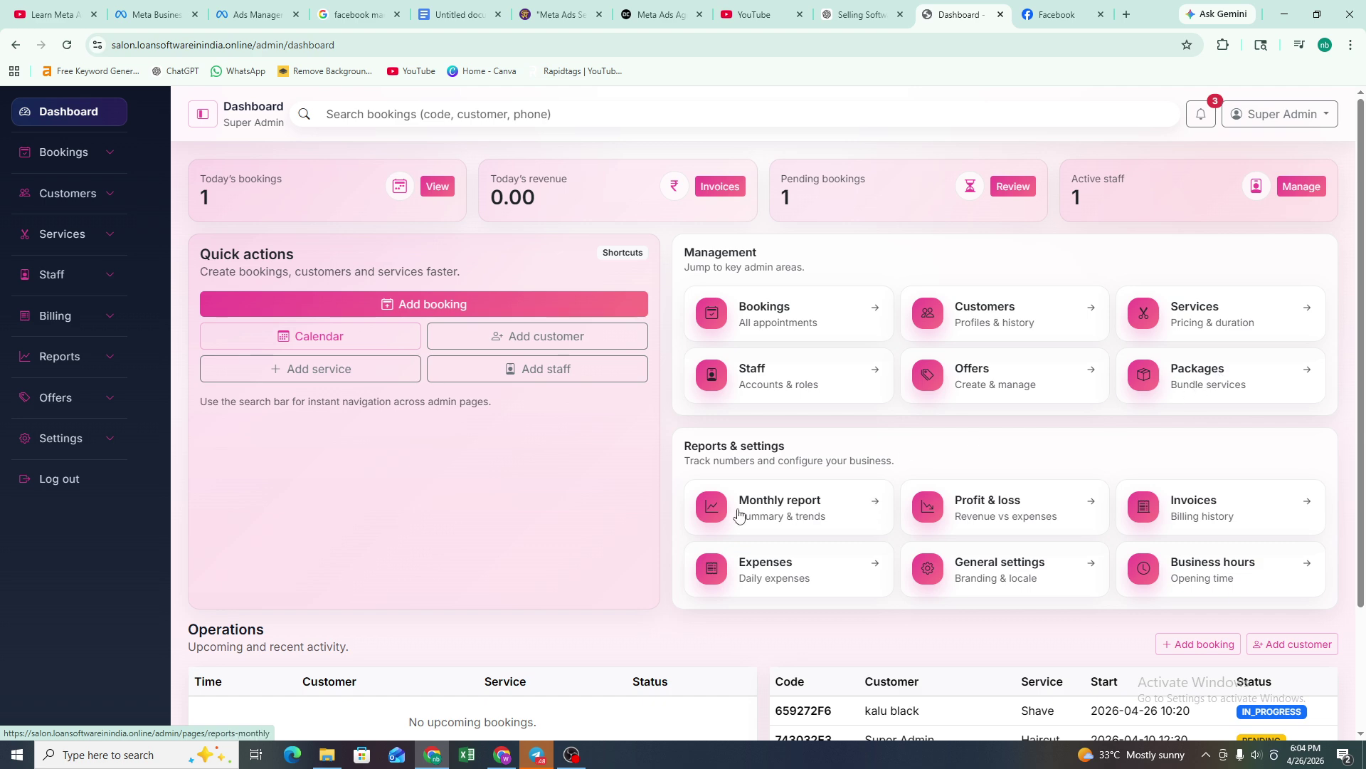
scroll(782, 499, down, 2)
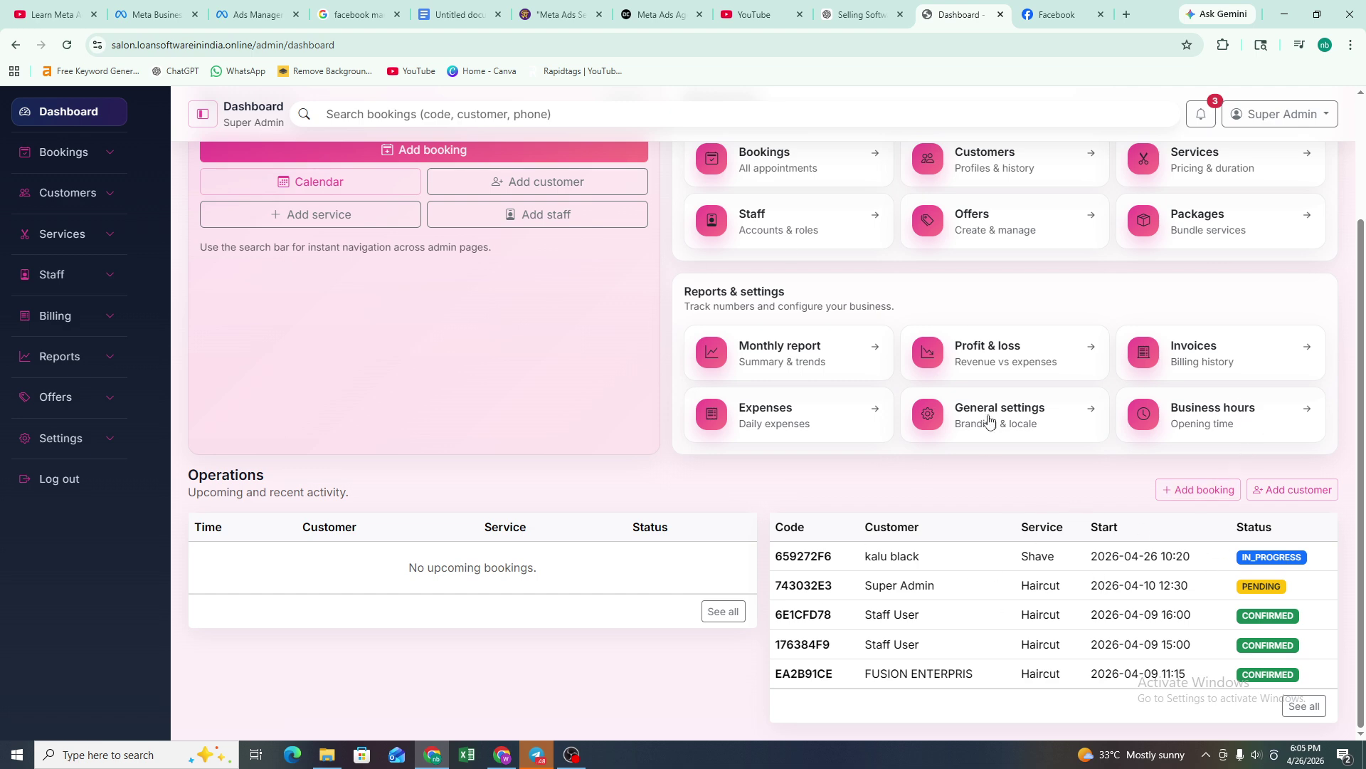
scroll(908, 409, up, 3)
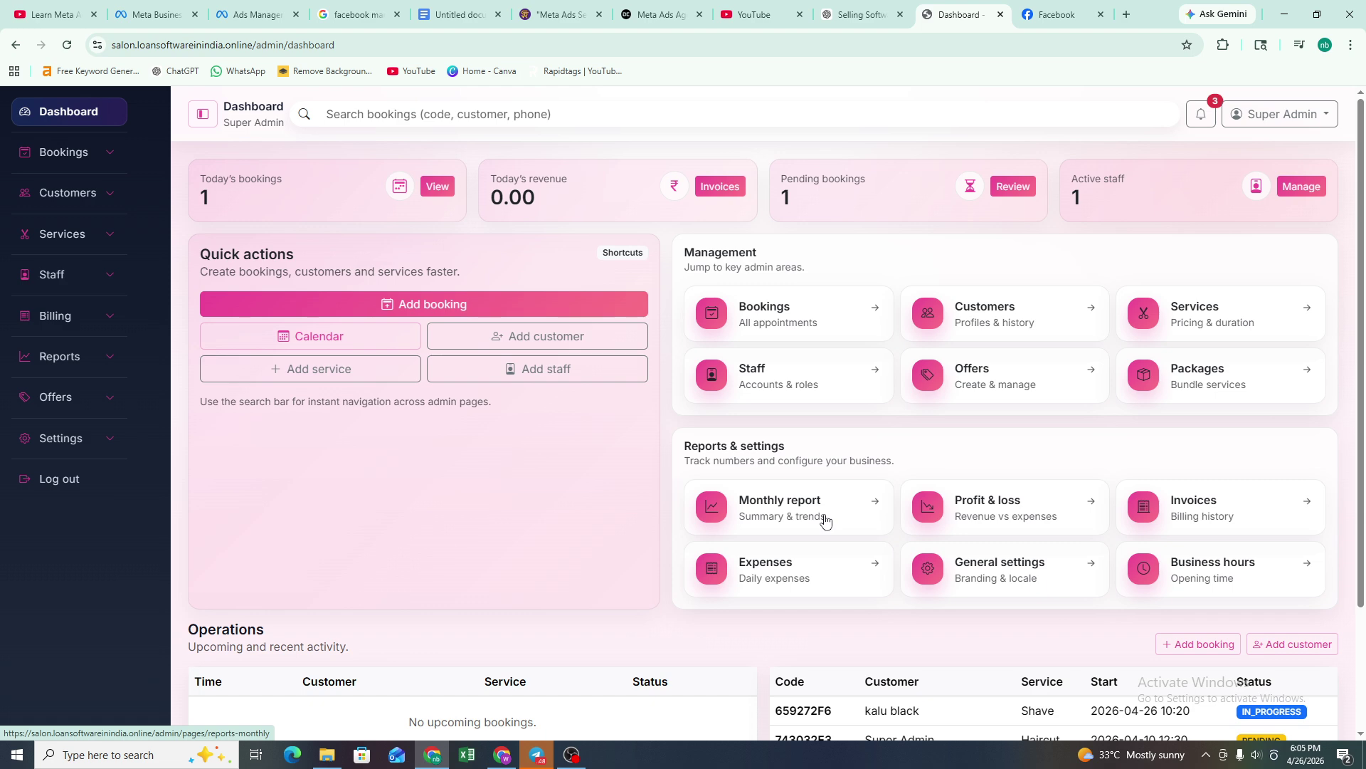
click(60, 153)
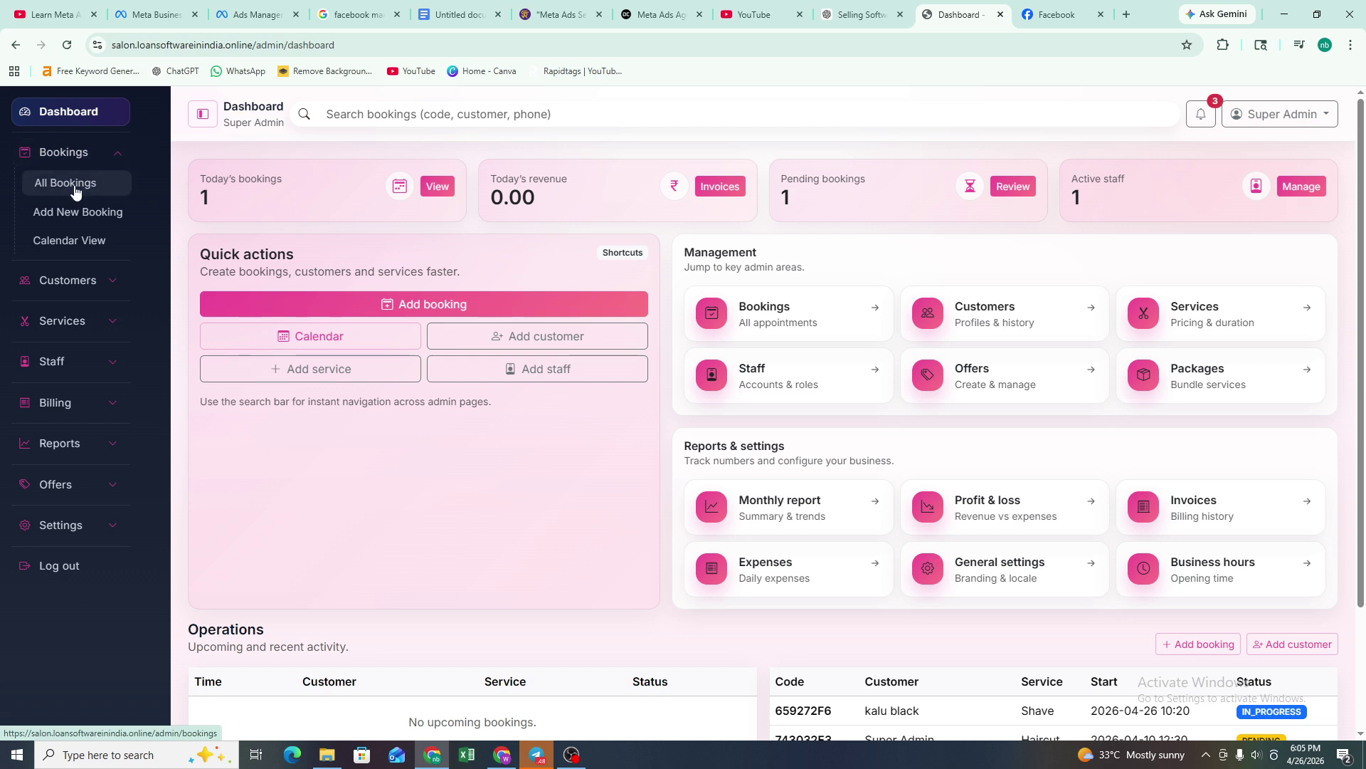
click(74, 188)
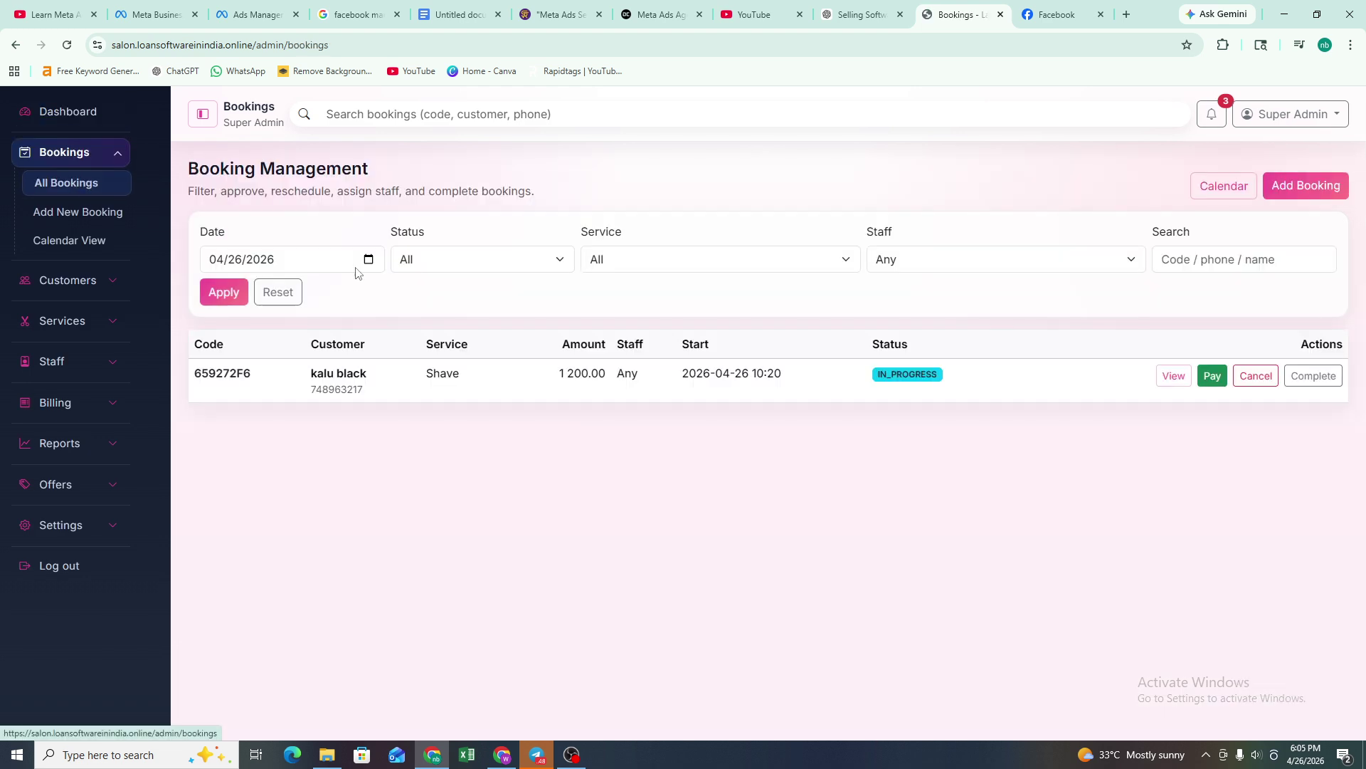
- Start a new booking and check the Service dropdown without choosing anything
click(1295, 186)
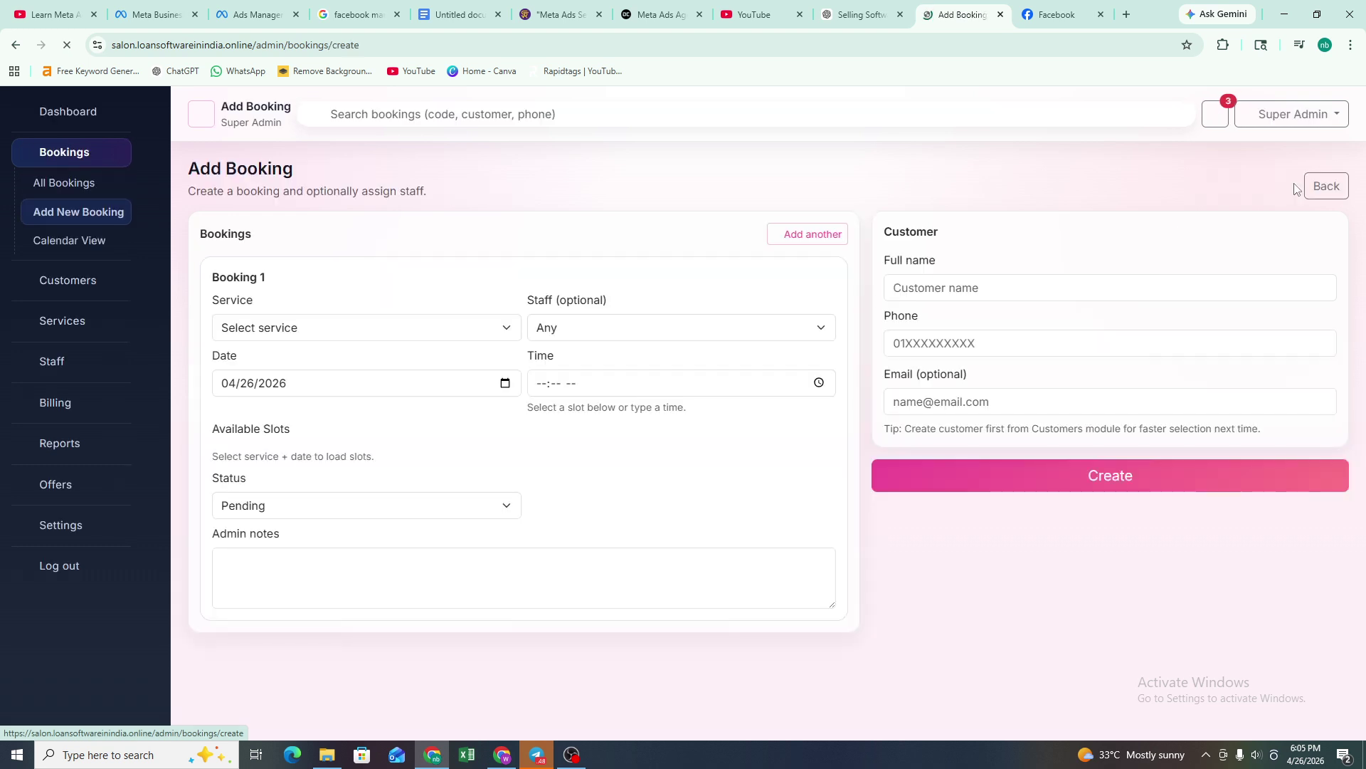
click(305, 326)
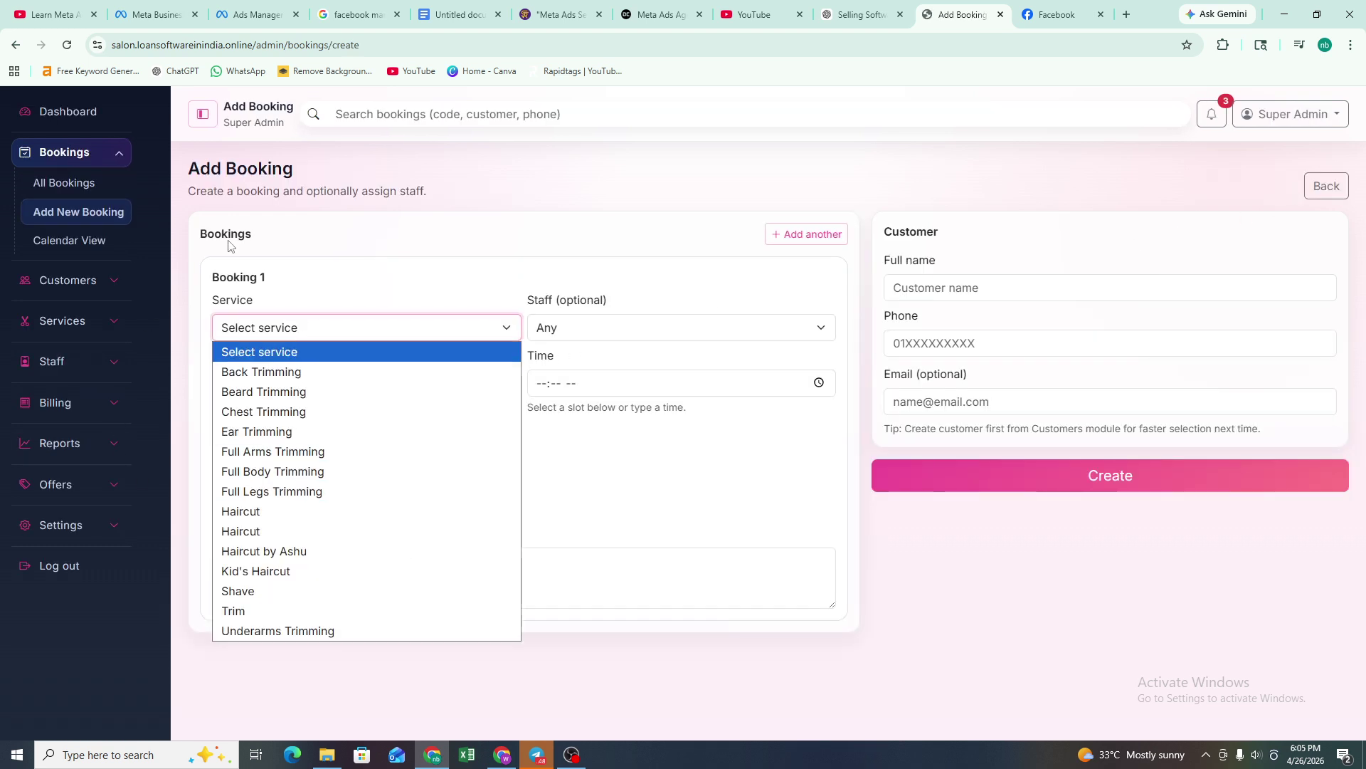
click(107, 329)
- Open All Services, view the Add Service form, and return to the services list
click(107, 329)
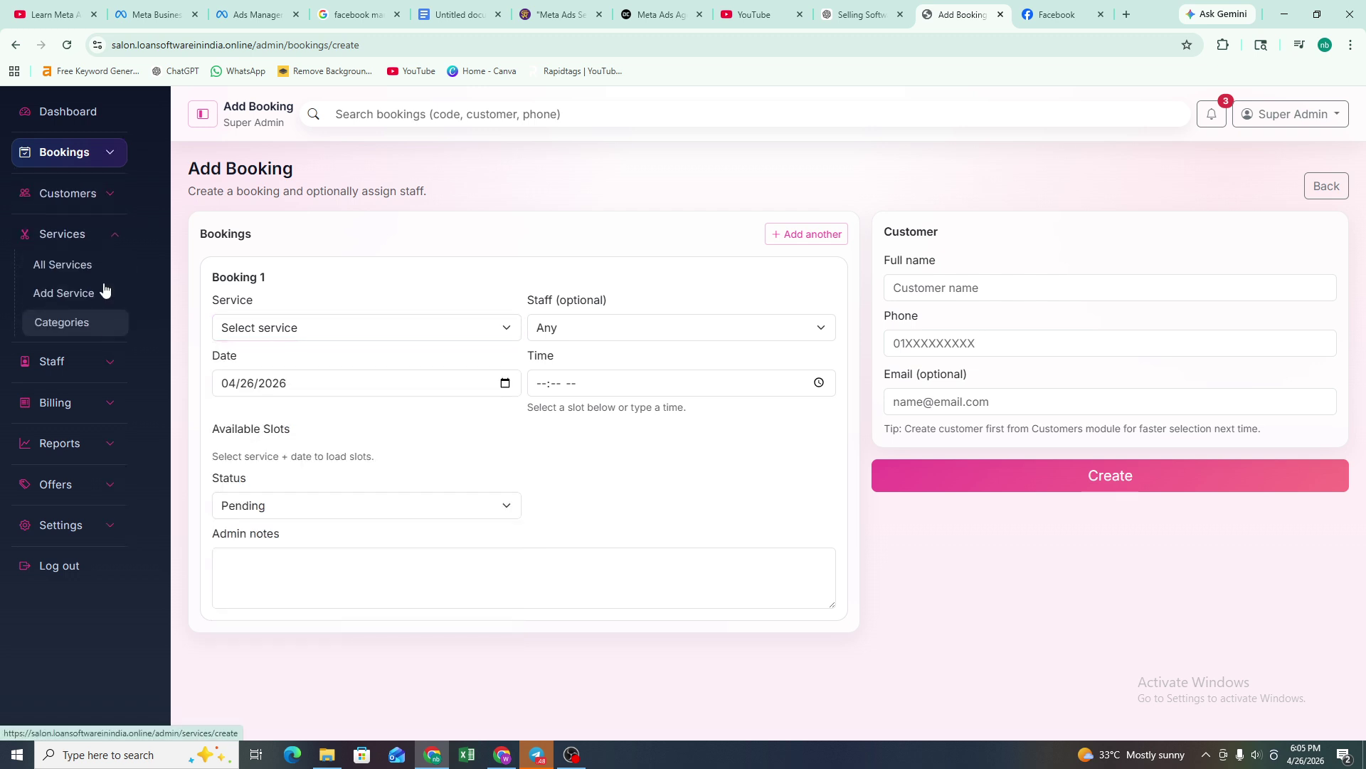
click(80, 268)
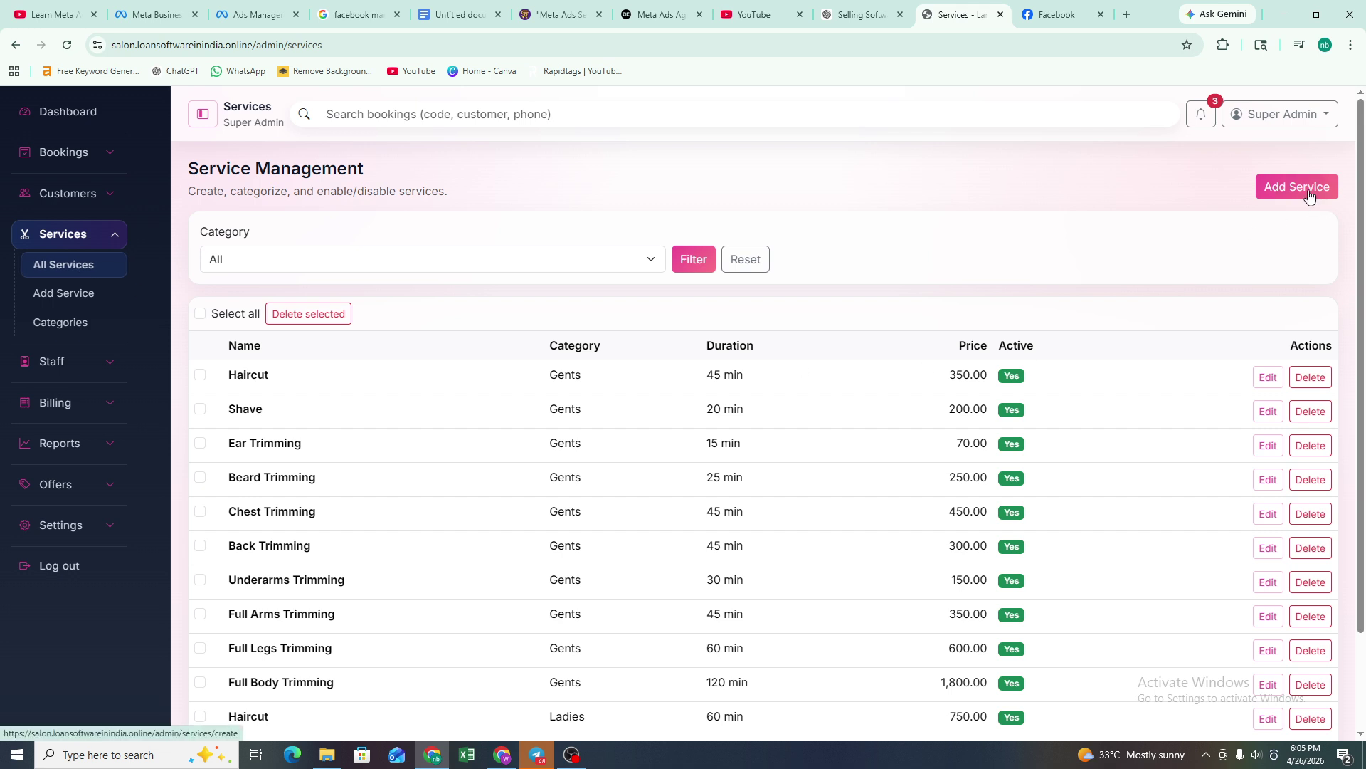
click(74, 298)
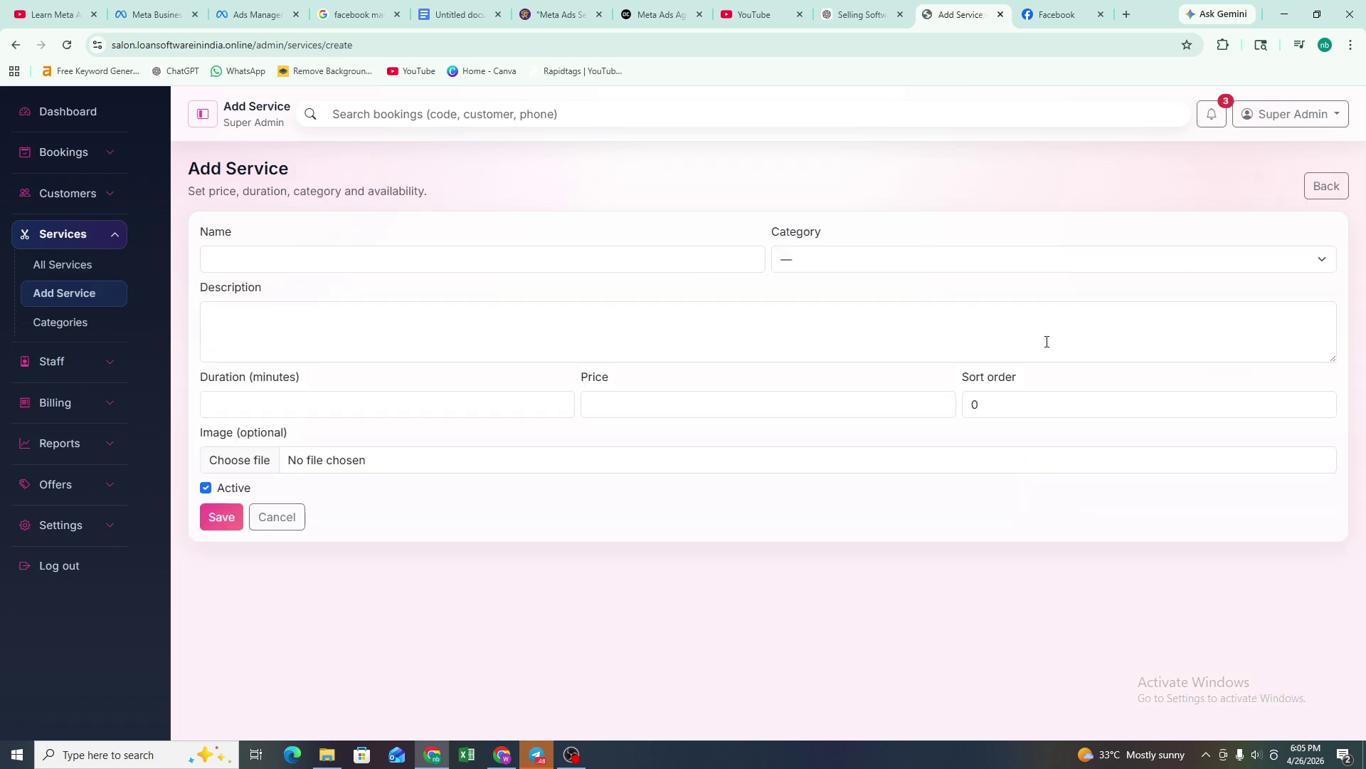
click(66, 266)
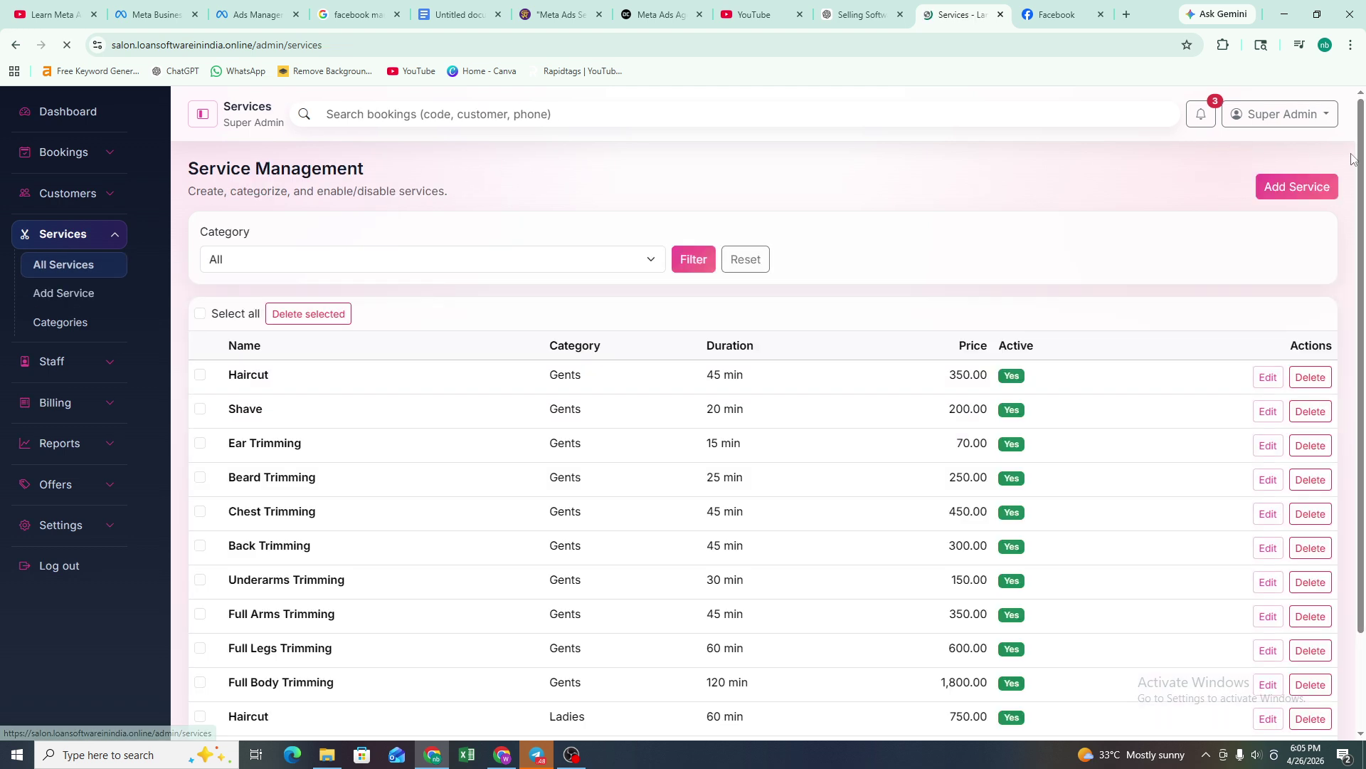
- Open Add Service and inspect its Category options and image picker, leaving everything blank
click(1289, 195)
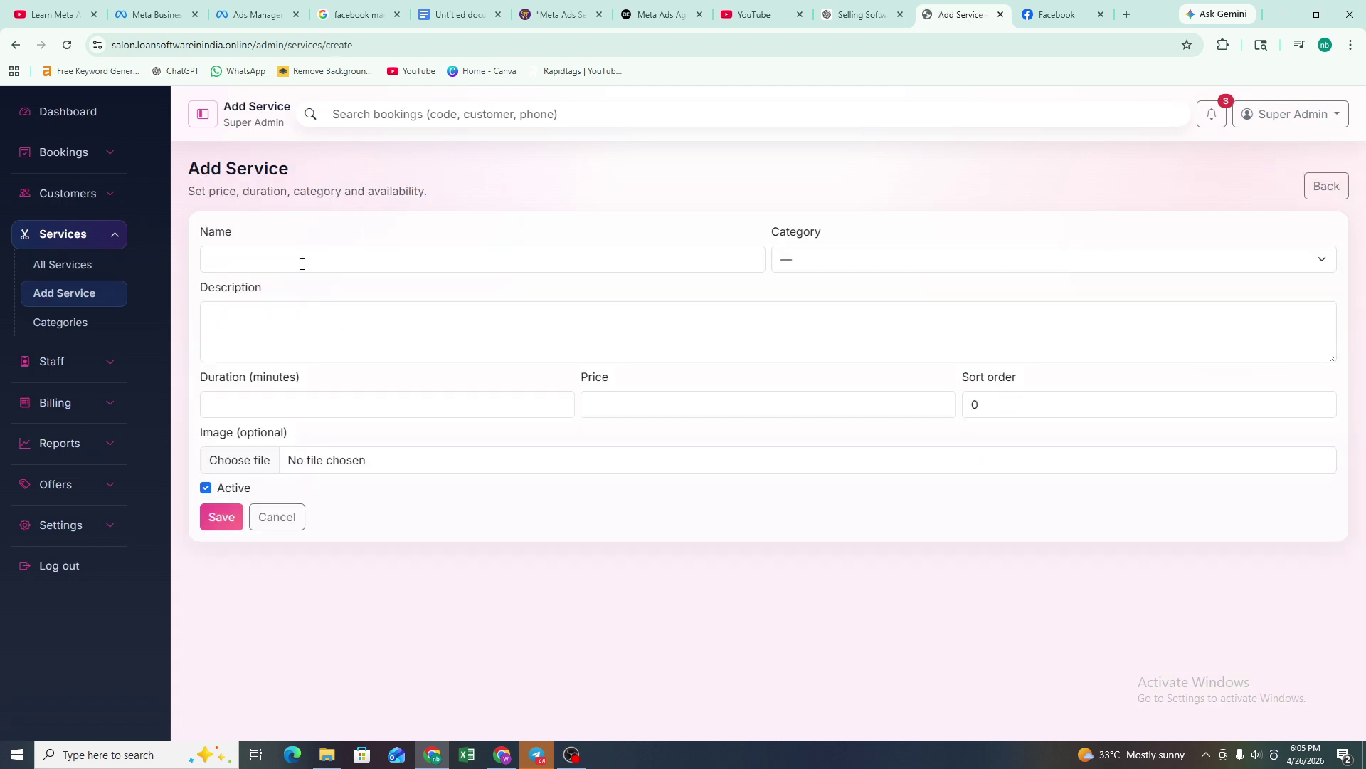
click(301, 264)
click(829, 269)
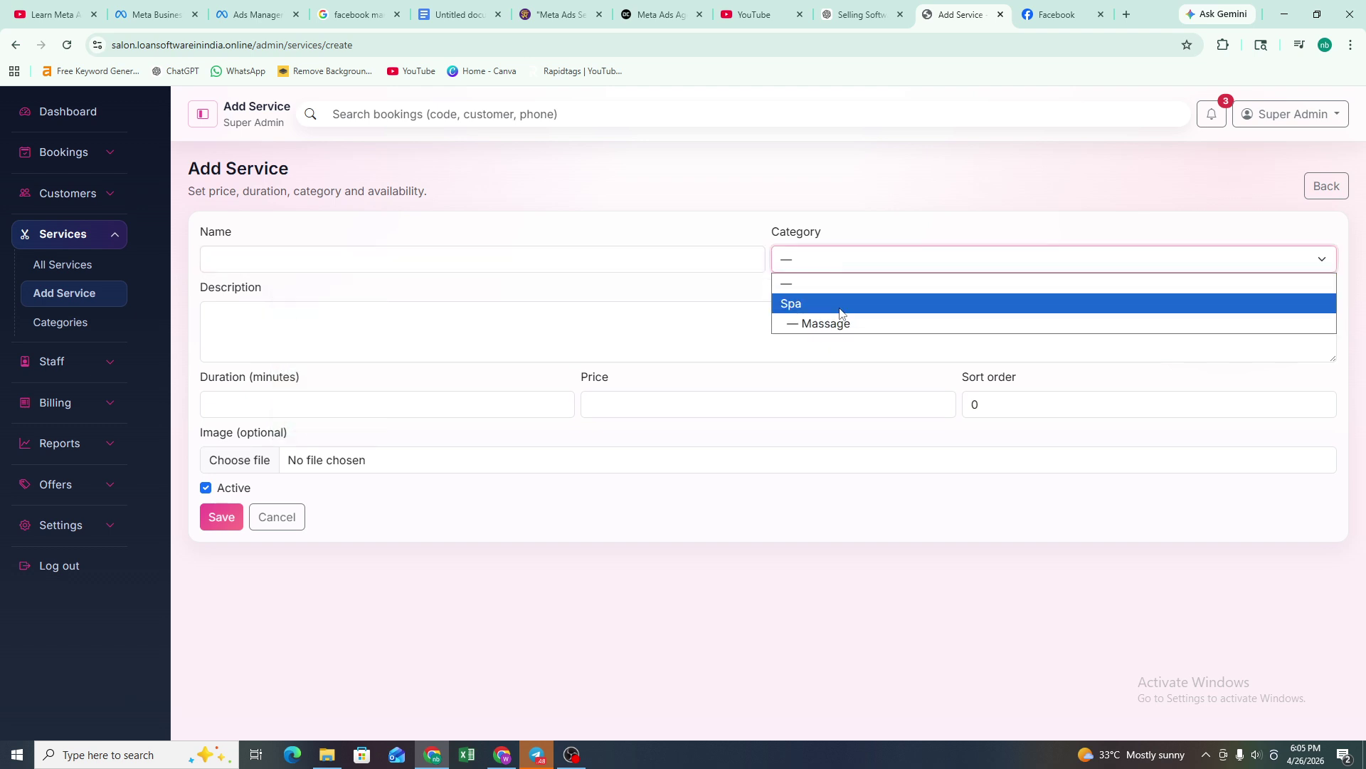
click(288, 307)
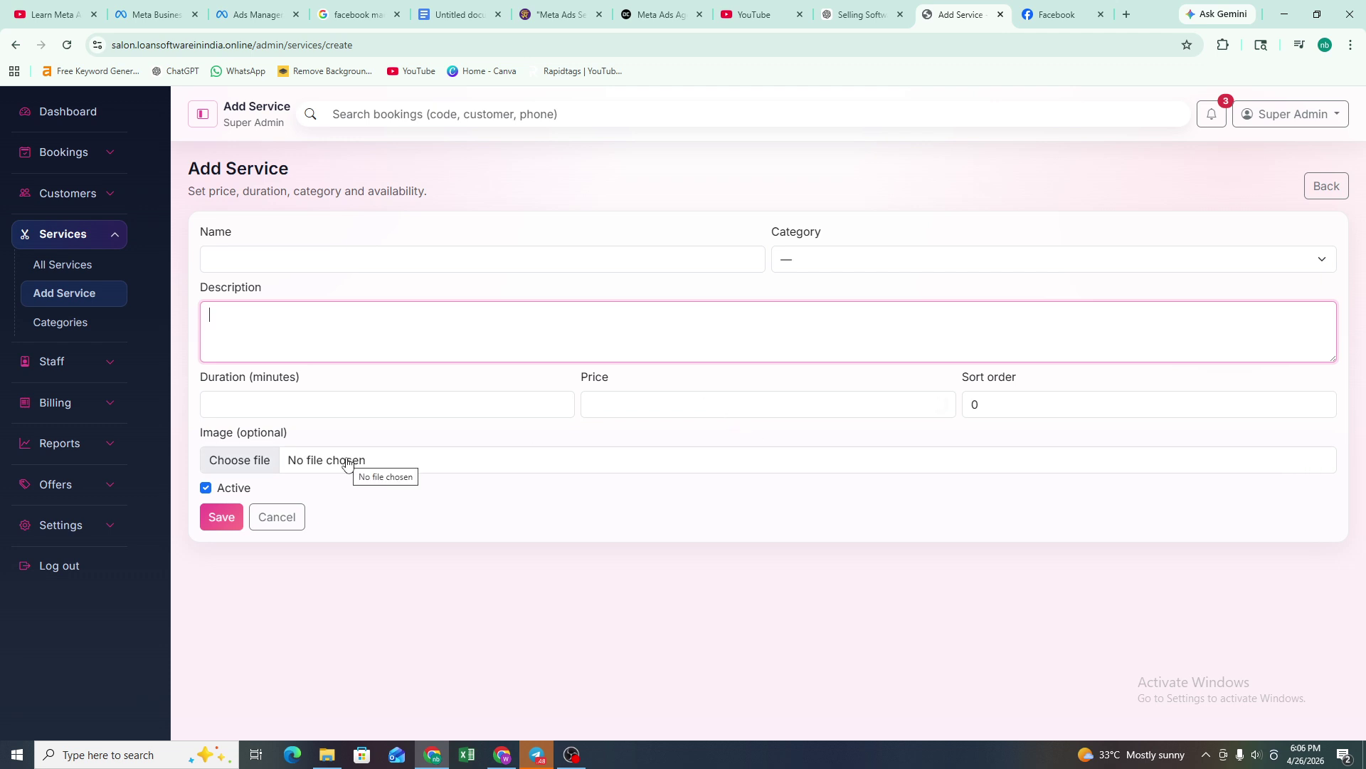
click(293, 466)
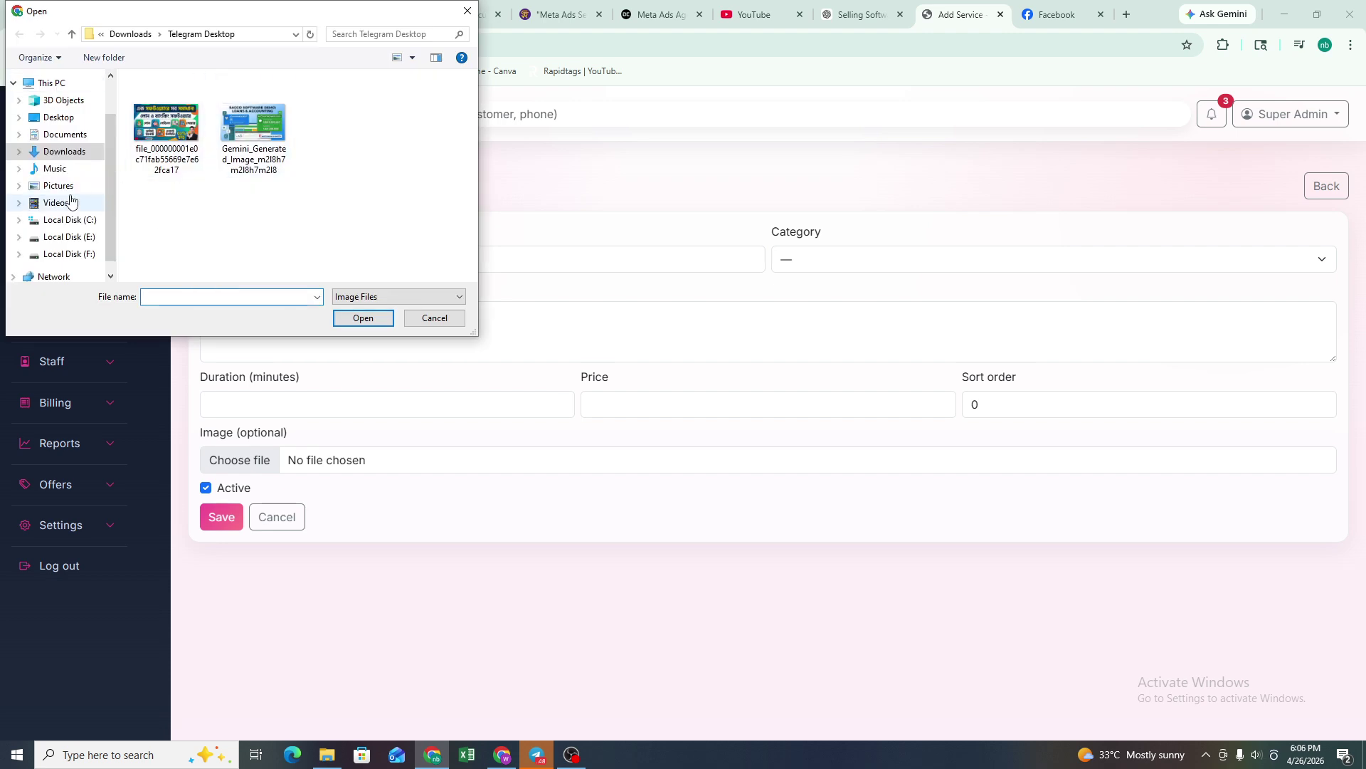
click(467, 11)
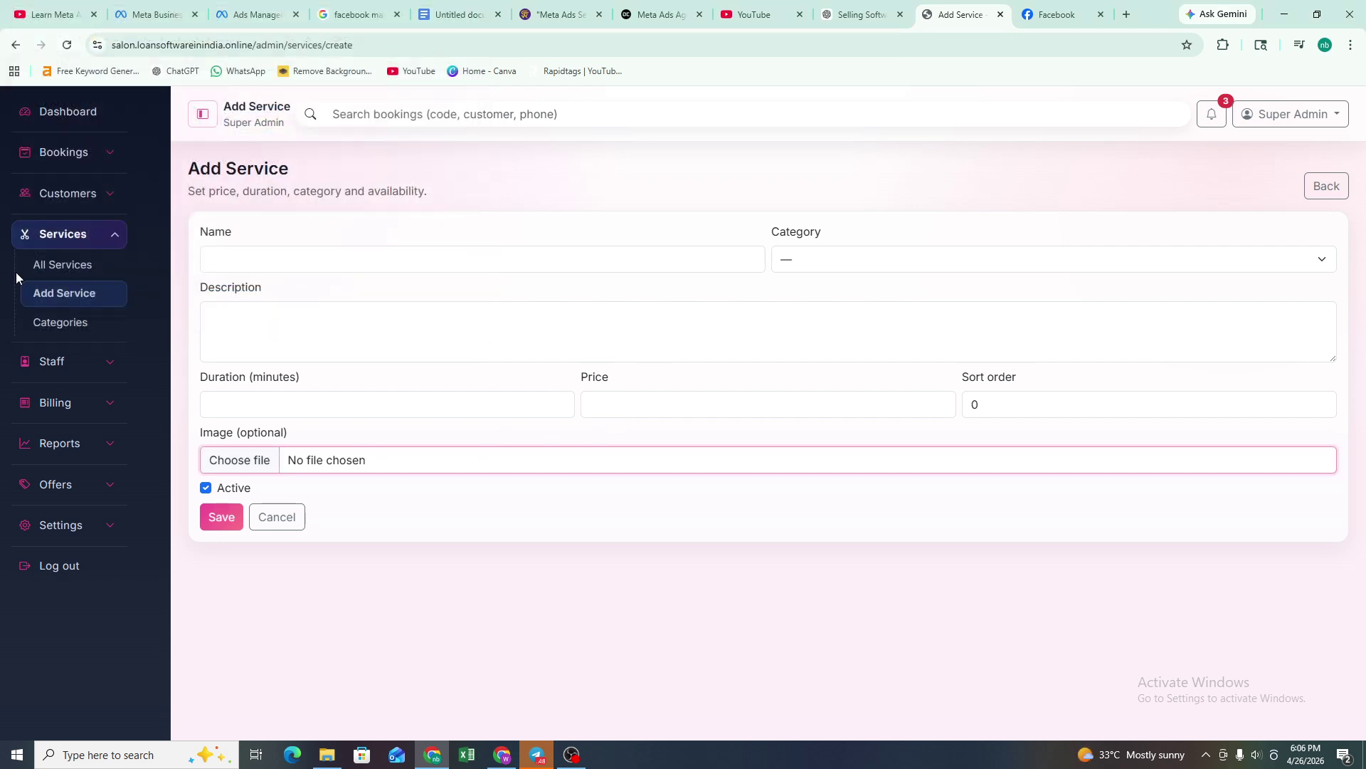
- Browse the service categories, open the Spa category's edit view, then return to the dashboard
click(81, 324)
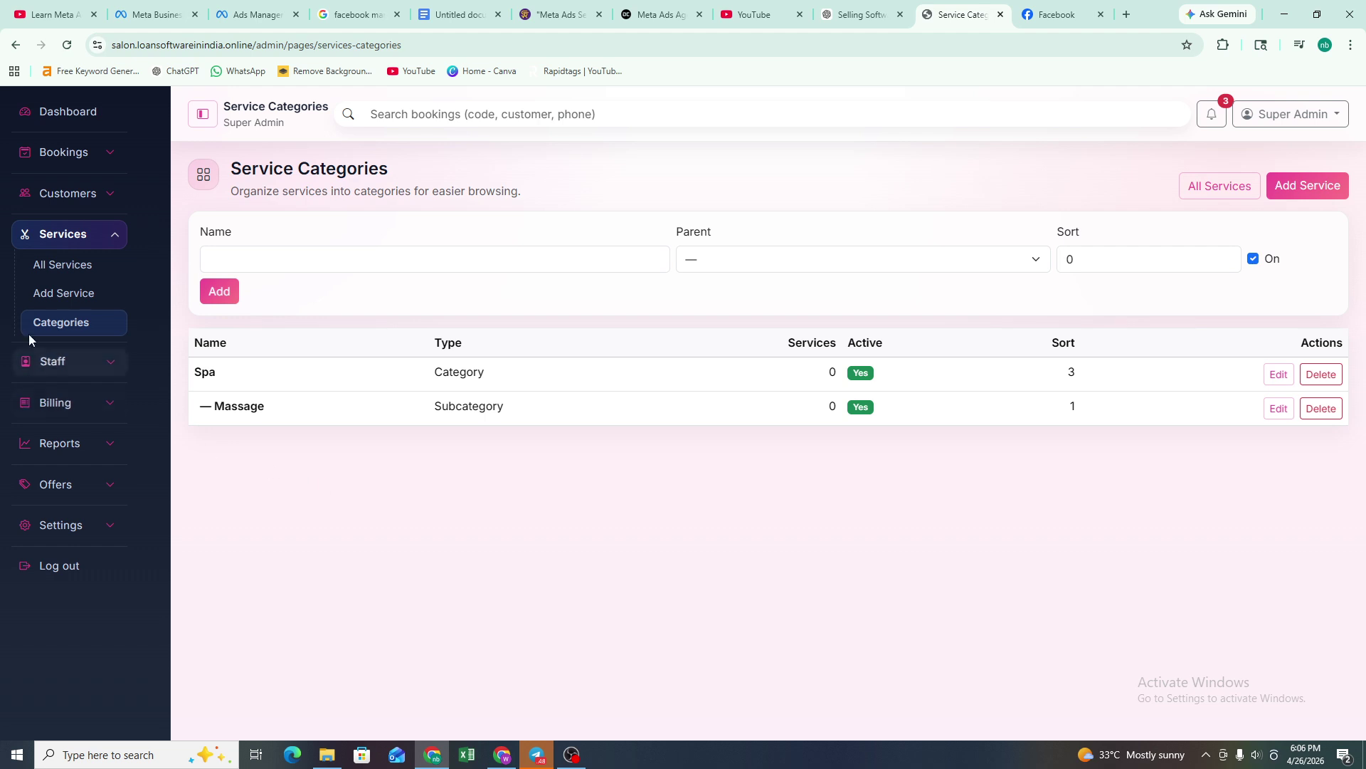
click(1288, 192)
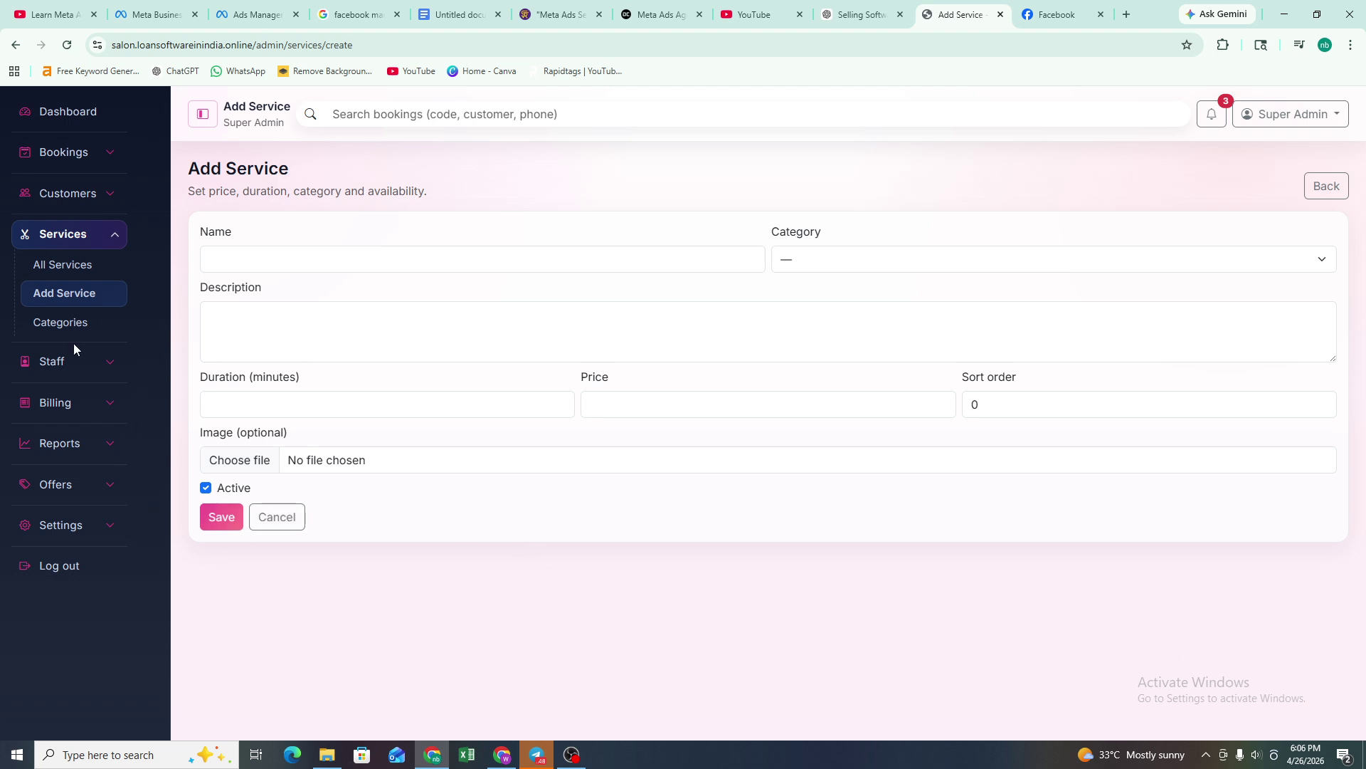
click(71, 322)
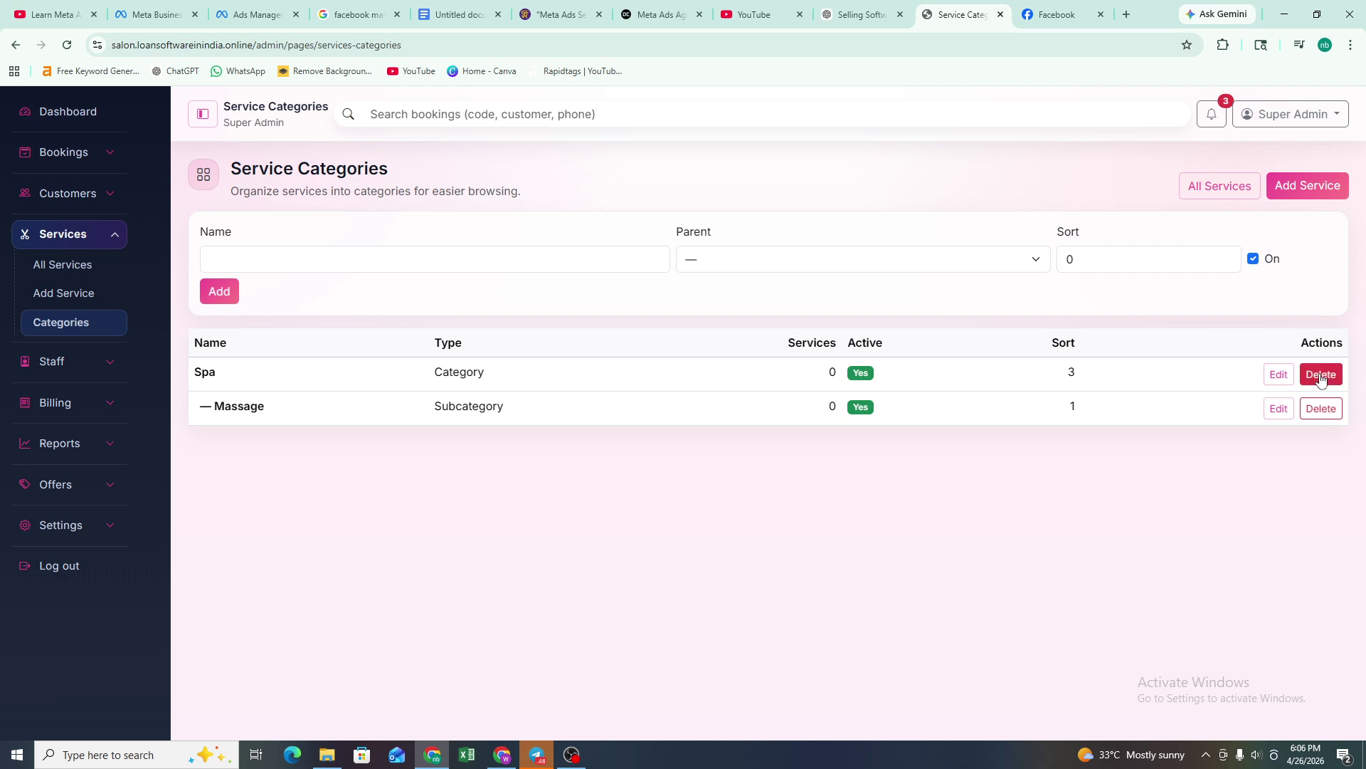
click(1279, 374)
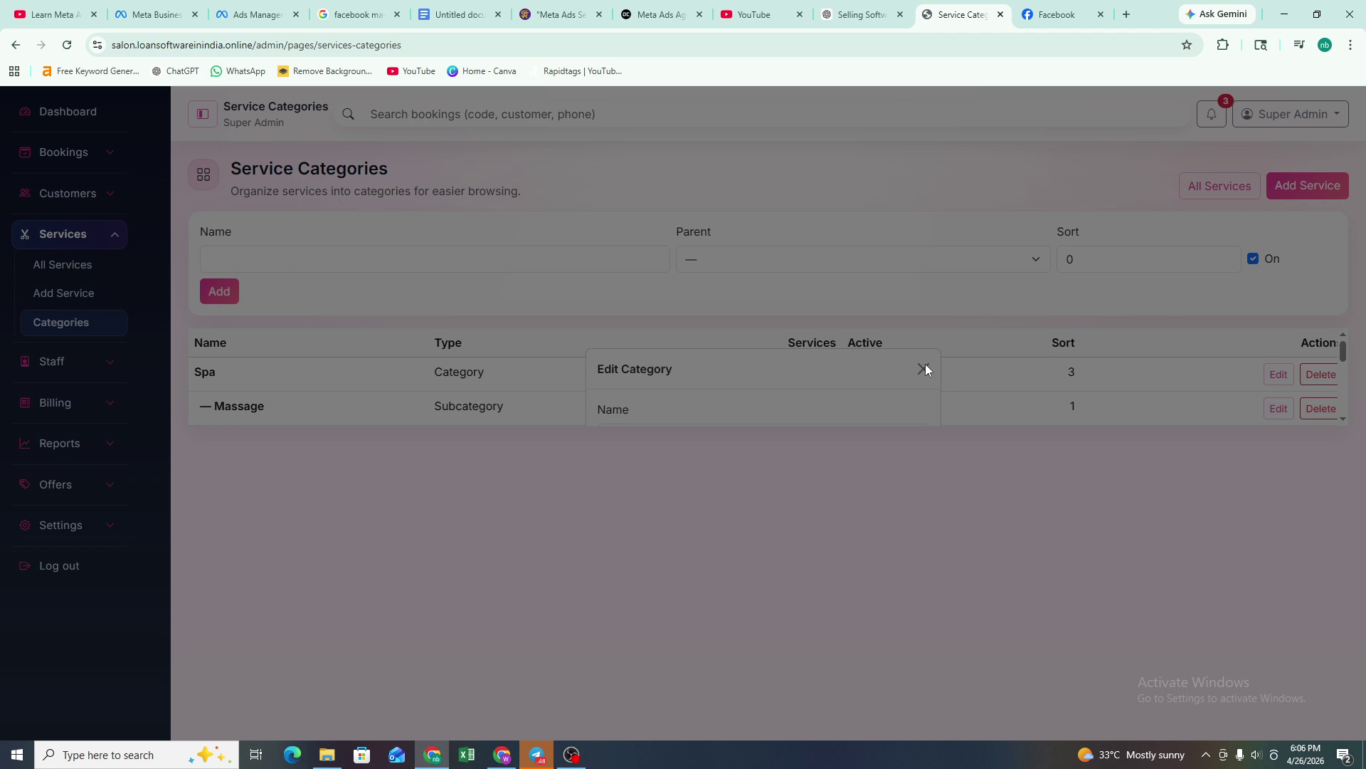
click(15, 44)
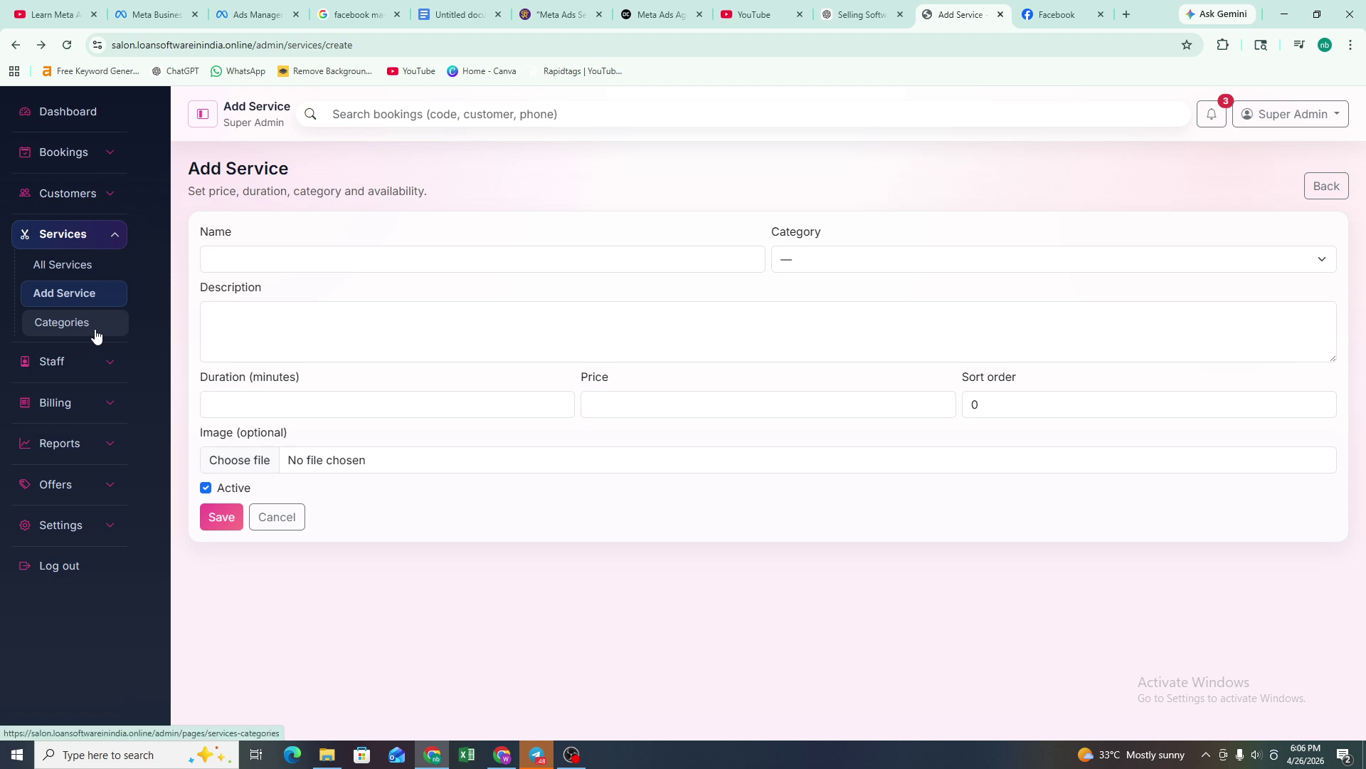
click(101, 108)
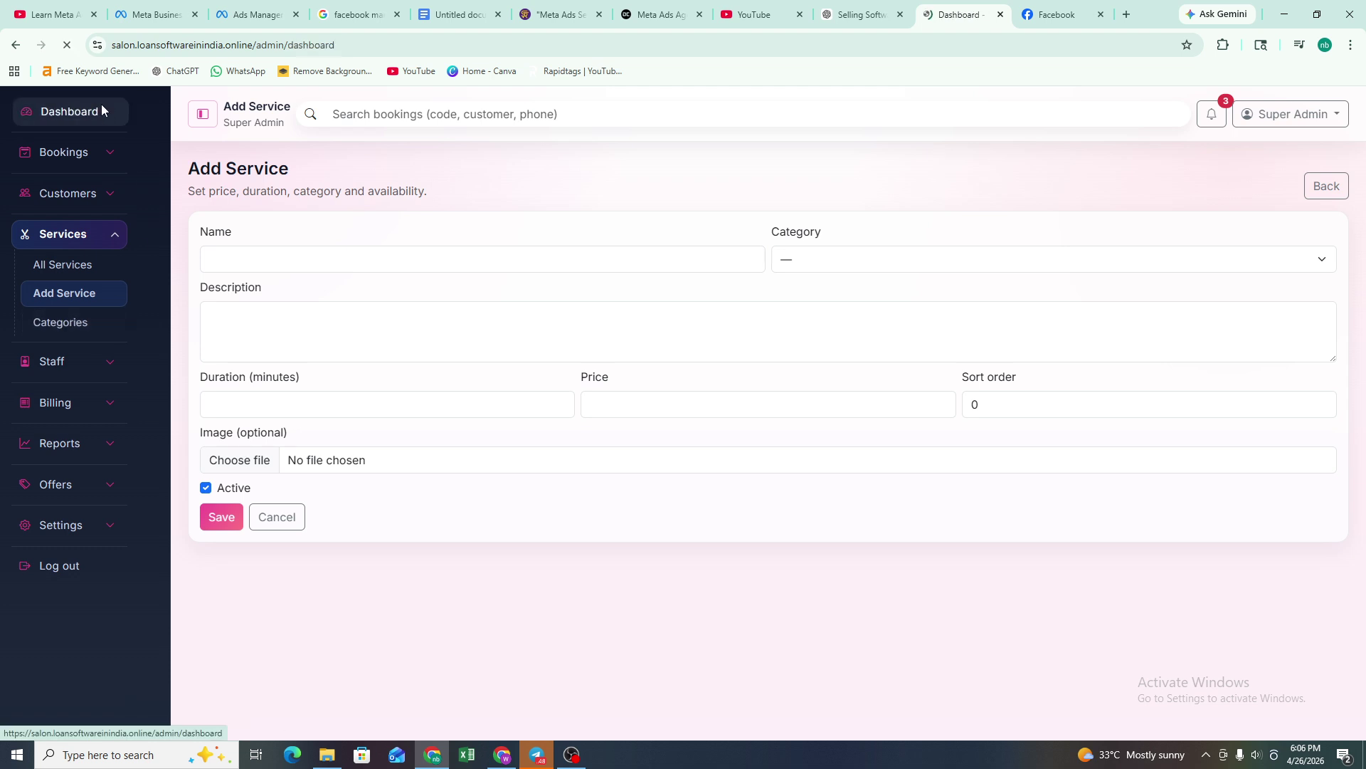
click(91, 151)
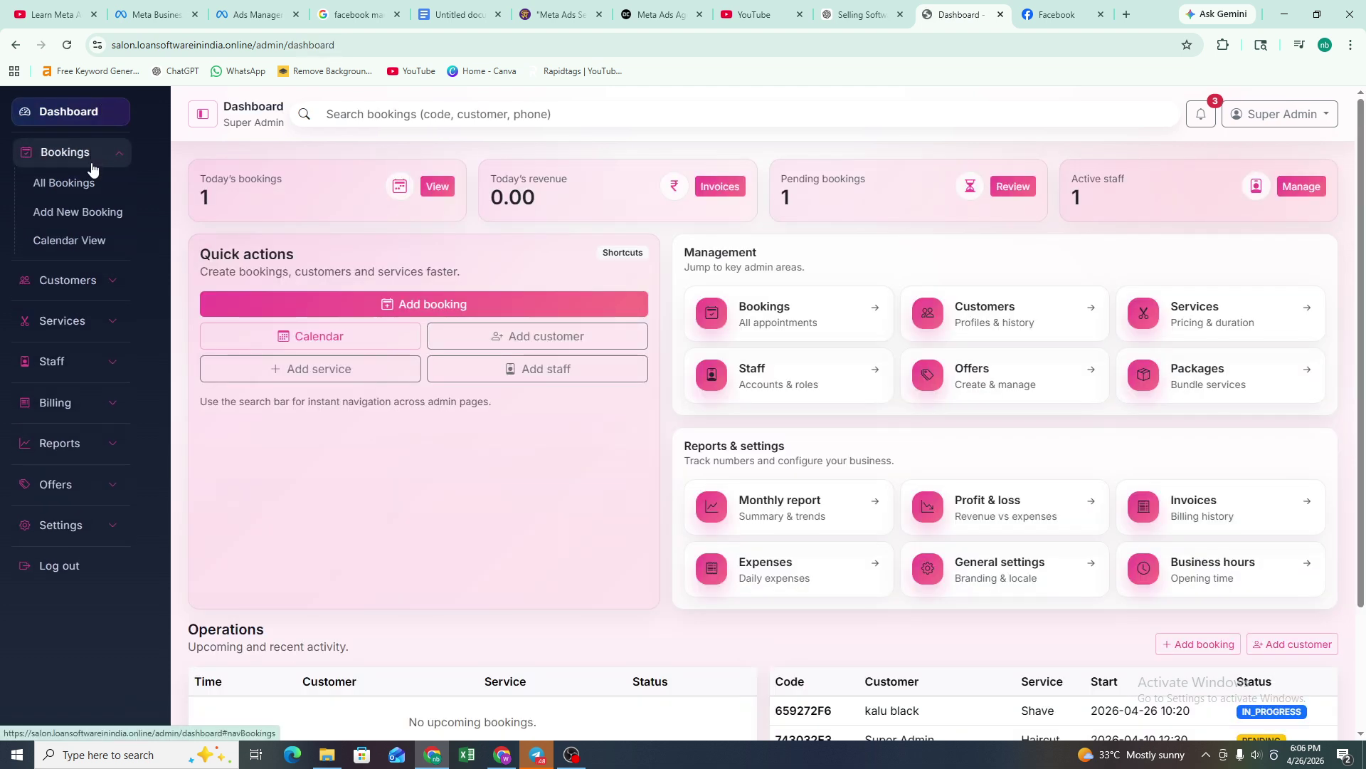
- Start a new booking for the Back Trimming service with staff left as Any
click(90, 188)
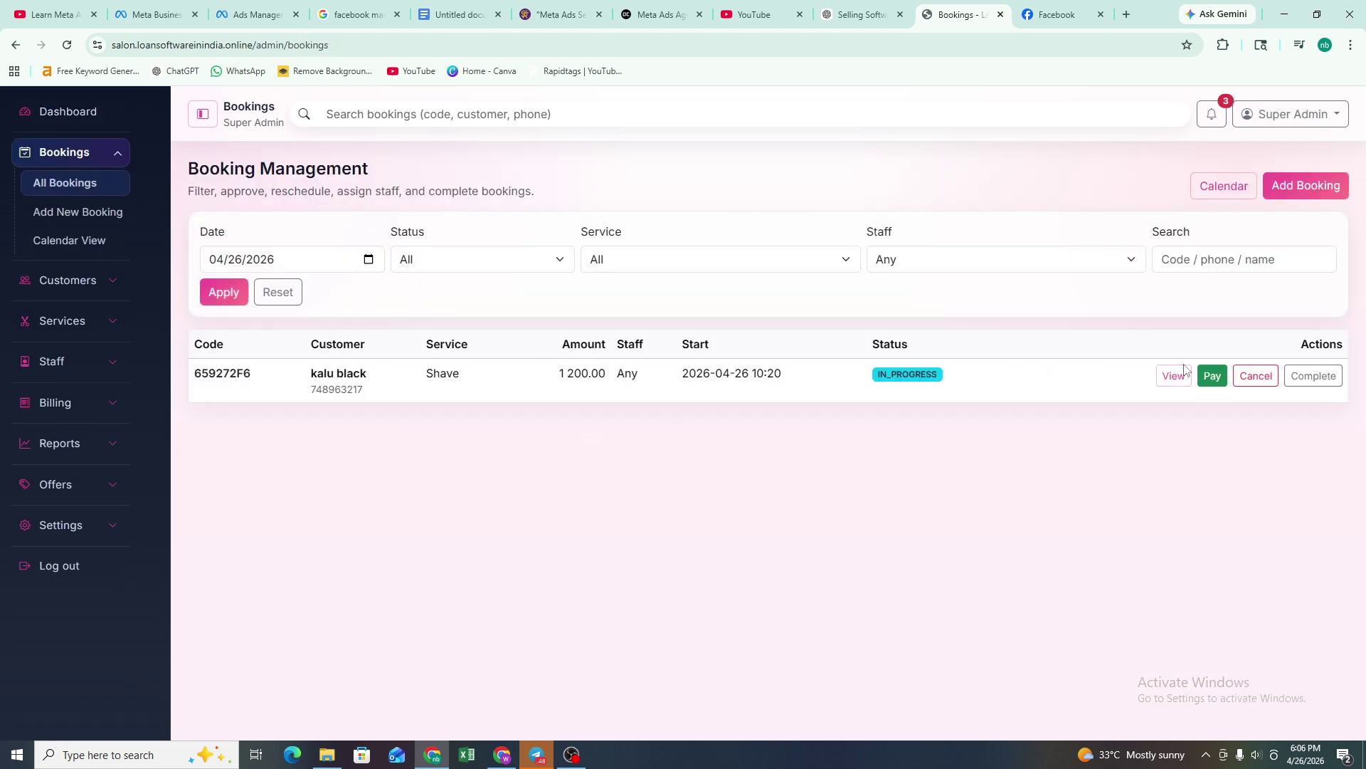
click(1287, 191)
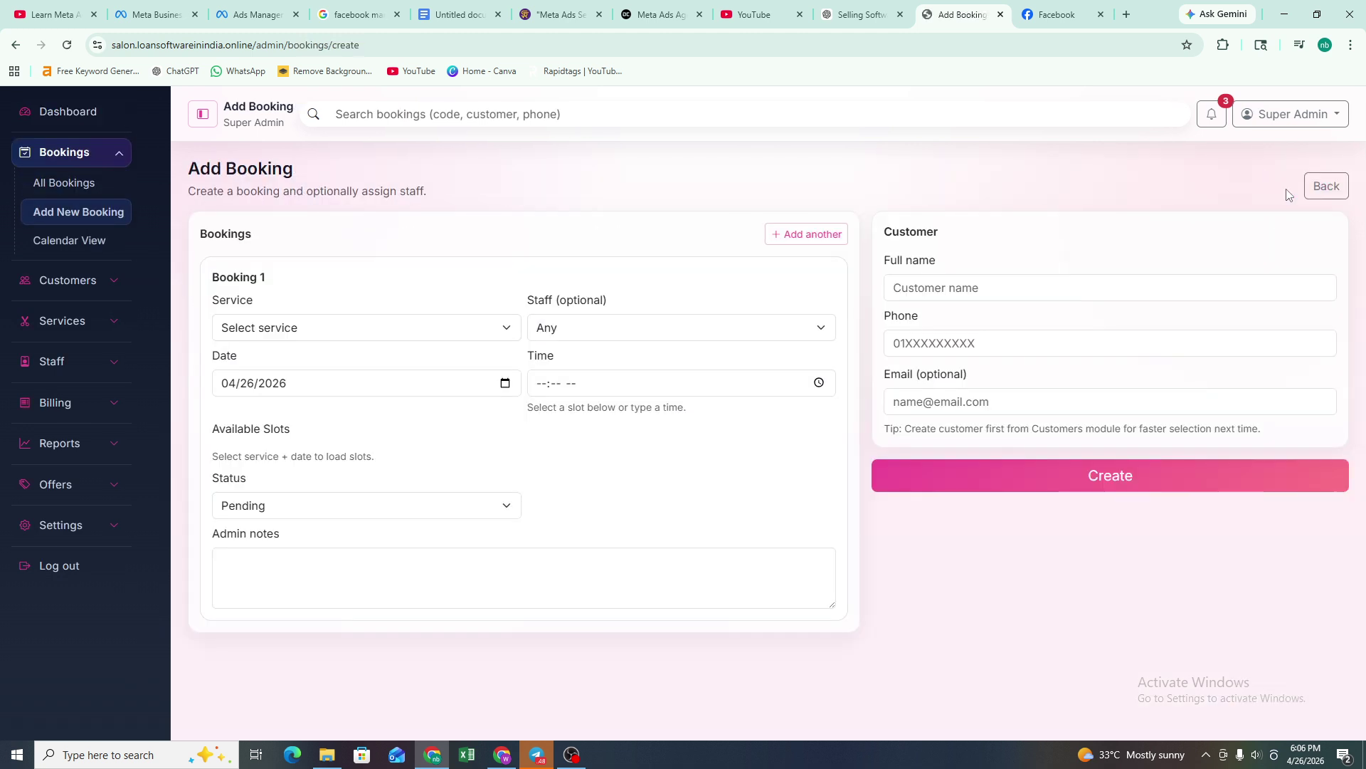
click(301, 335)
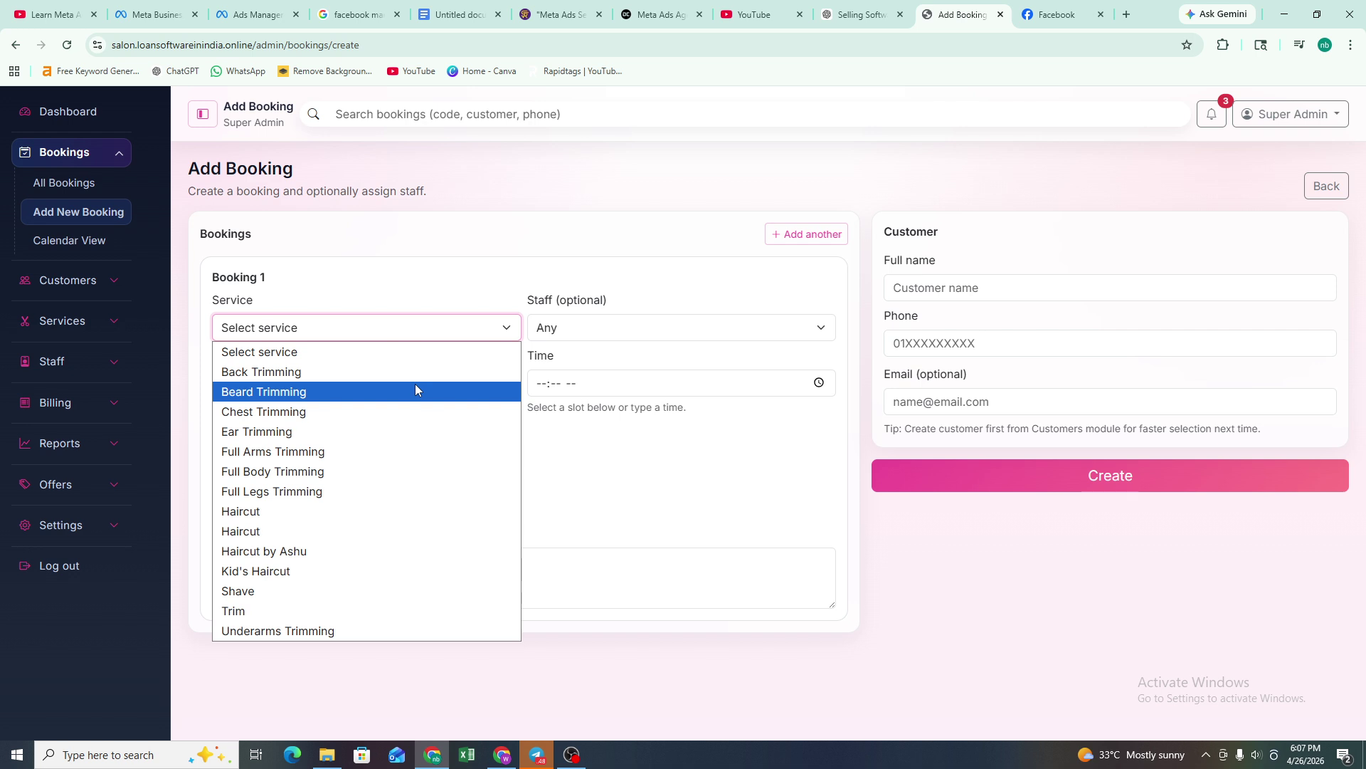
click(347, 370)
click(568, 324)
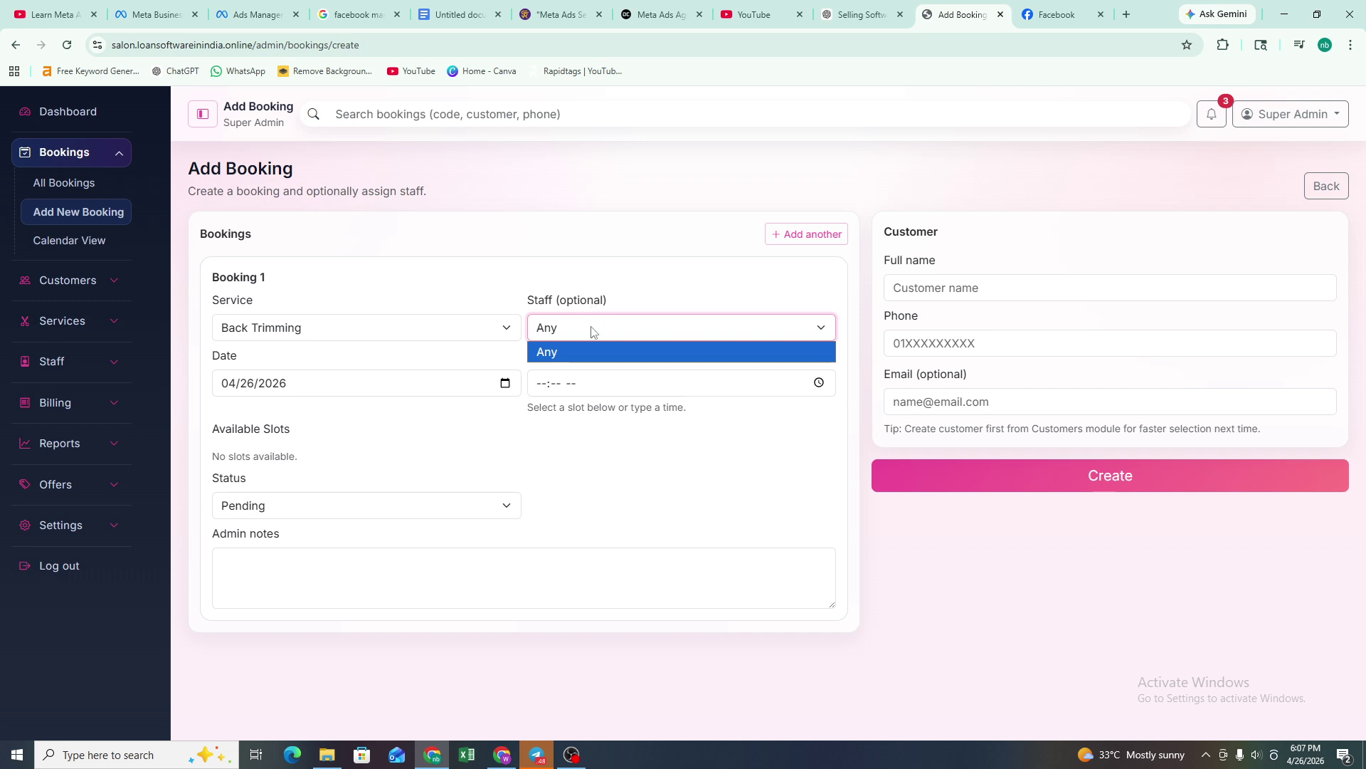
click(569, 351)
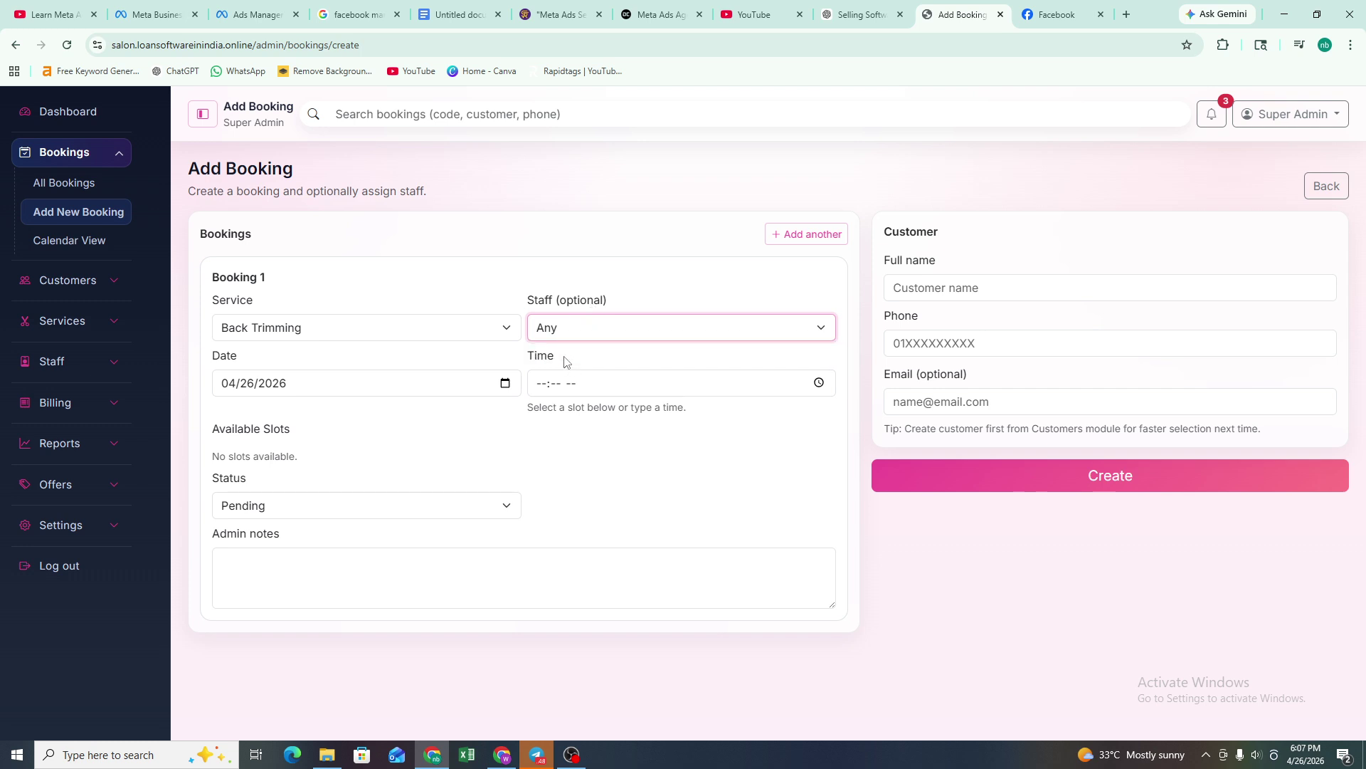
- Set the booking date to 04/30/2026, time 11:00 AM, and status In Progress
click(339, 394)
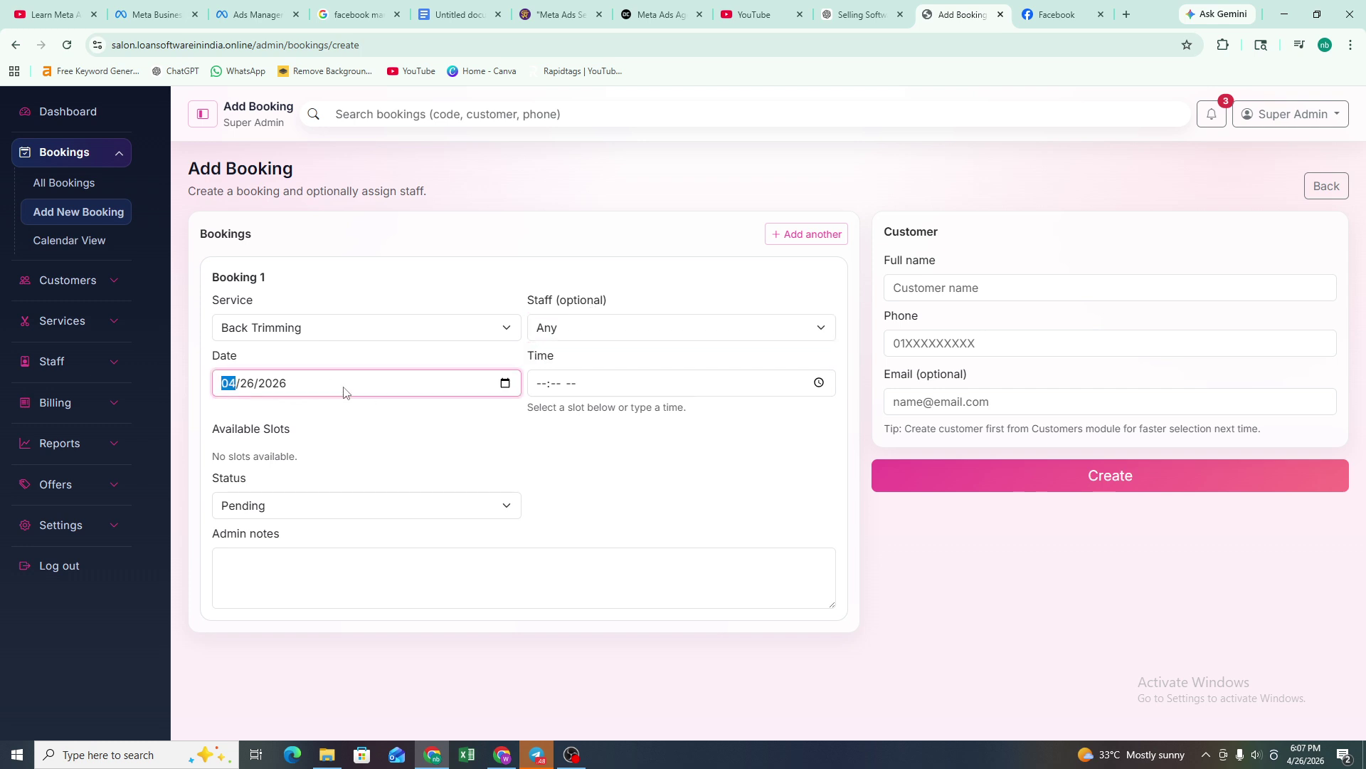
click(247, 385)
text(30)
click(585, 380)
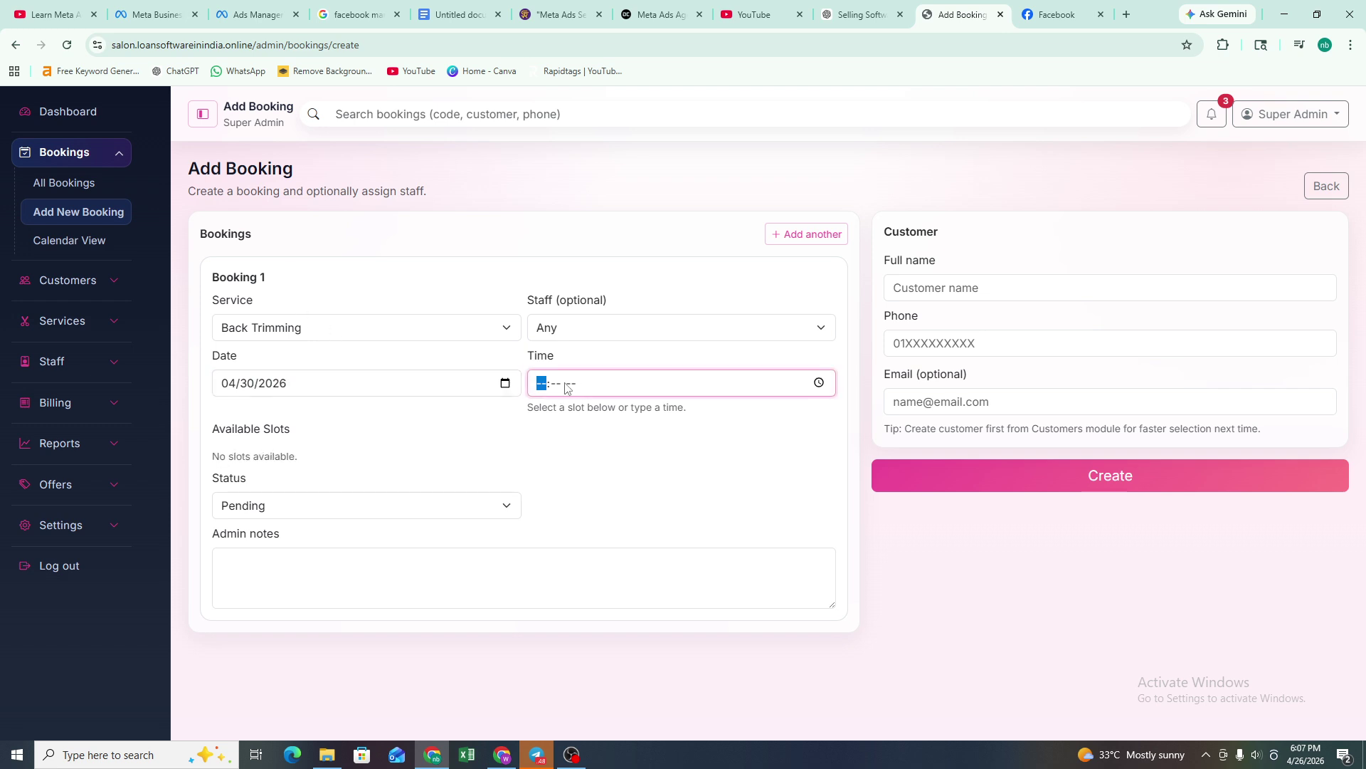
text(1100a)
click(292, 507)
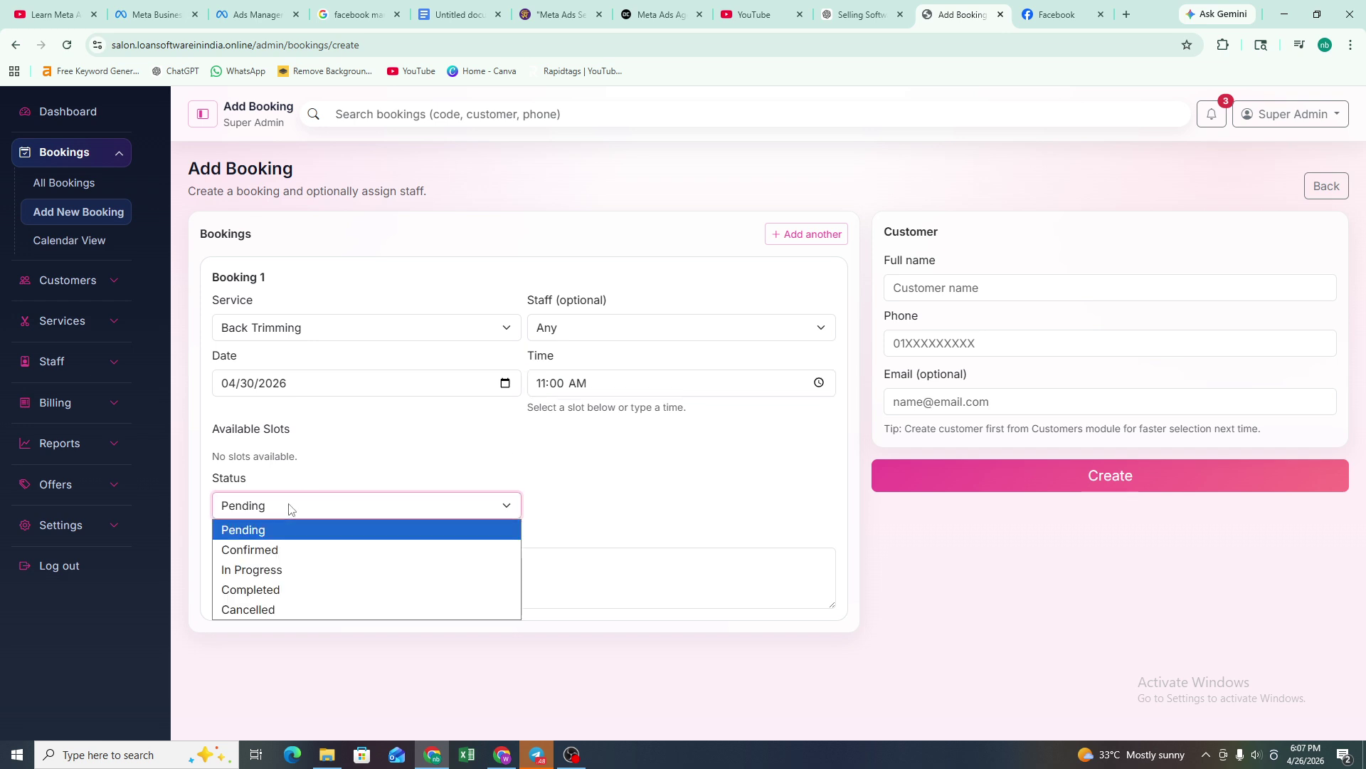
click(317, 577)
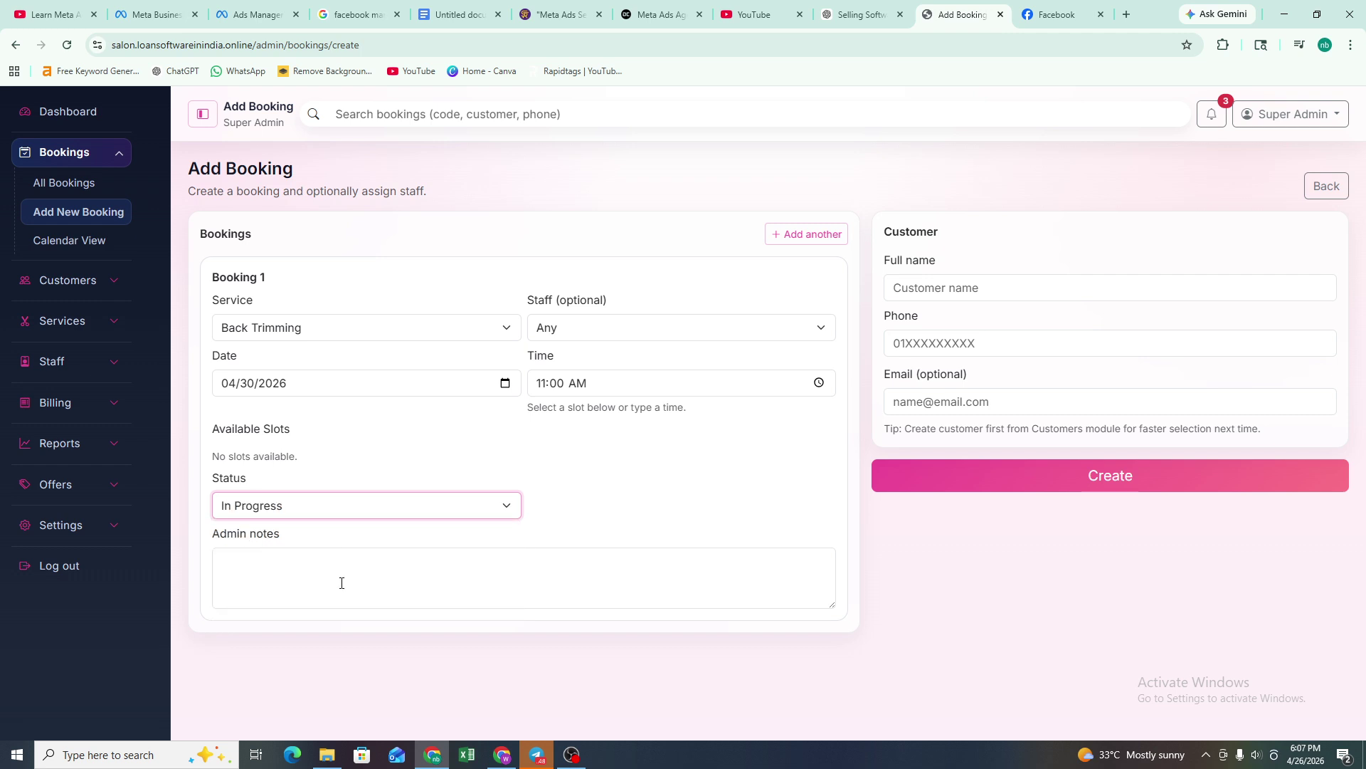
click(342, 581)
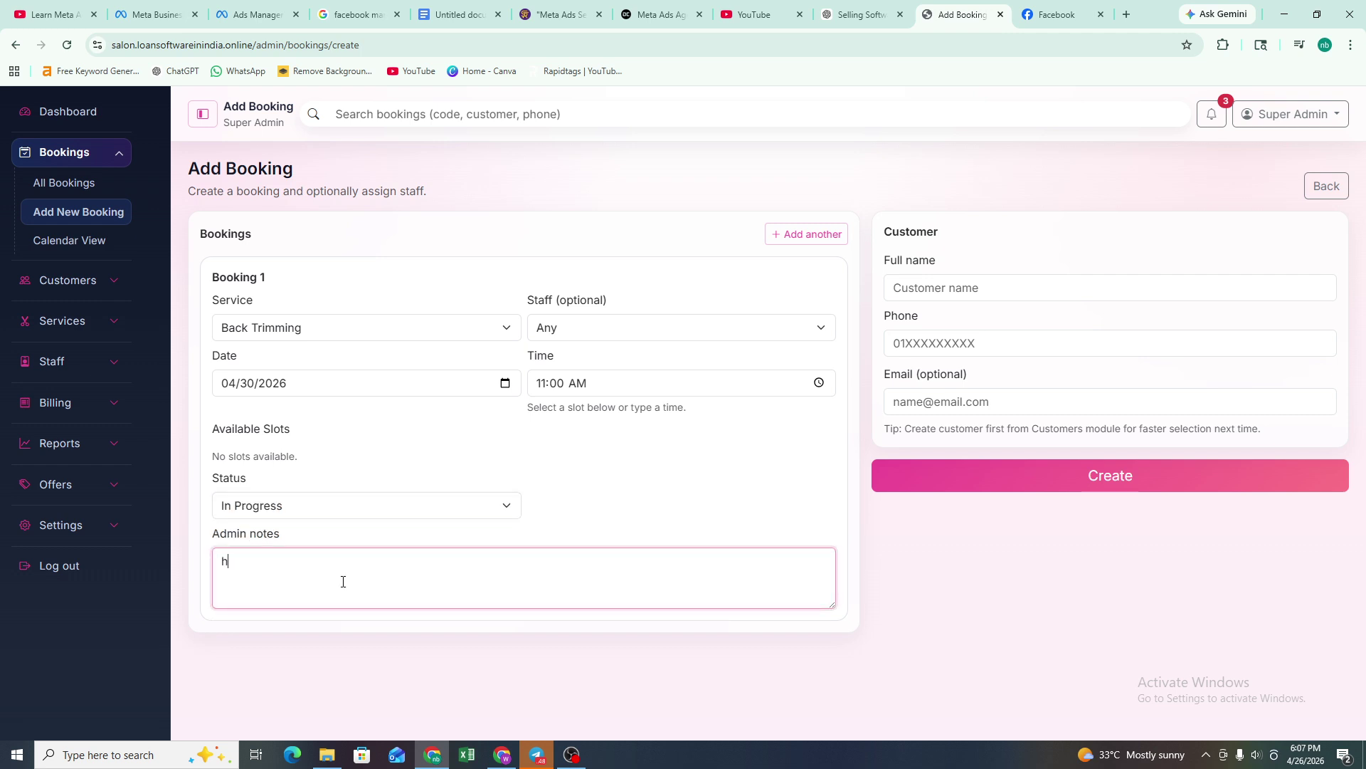
- Add admin notes 'hafhw', enter the new customer's name, phone and password, and create the booking
text(hafhwHW)
click(937, 289)
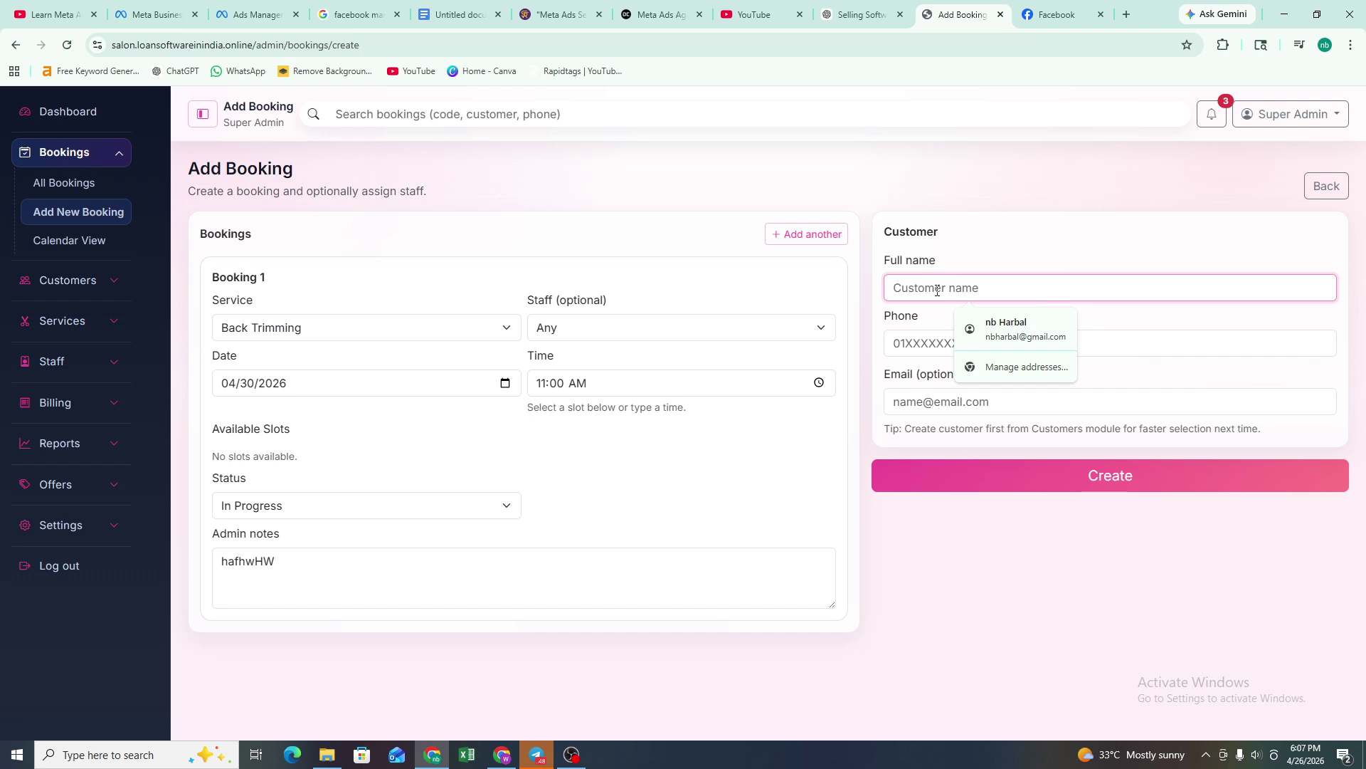
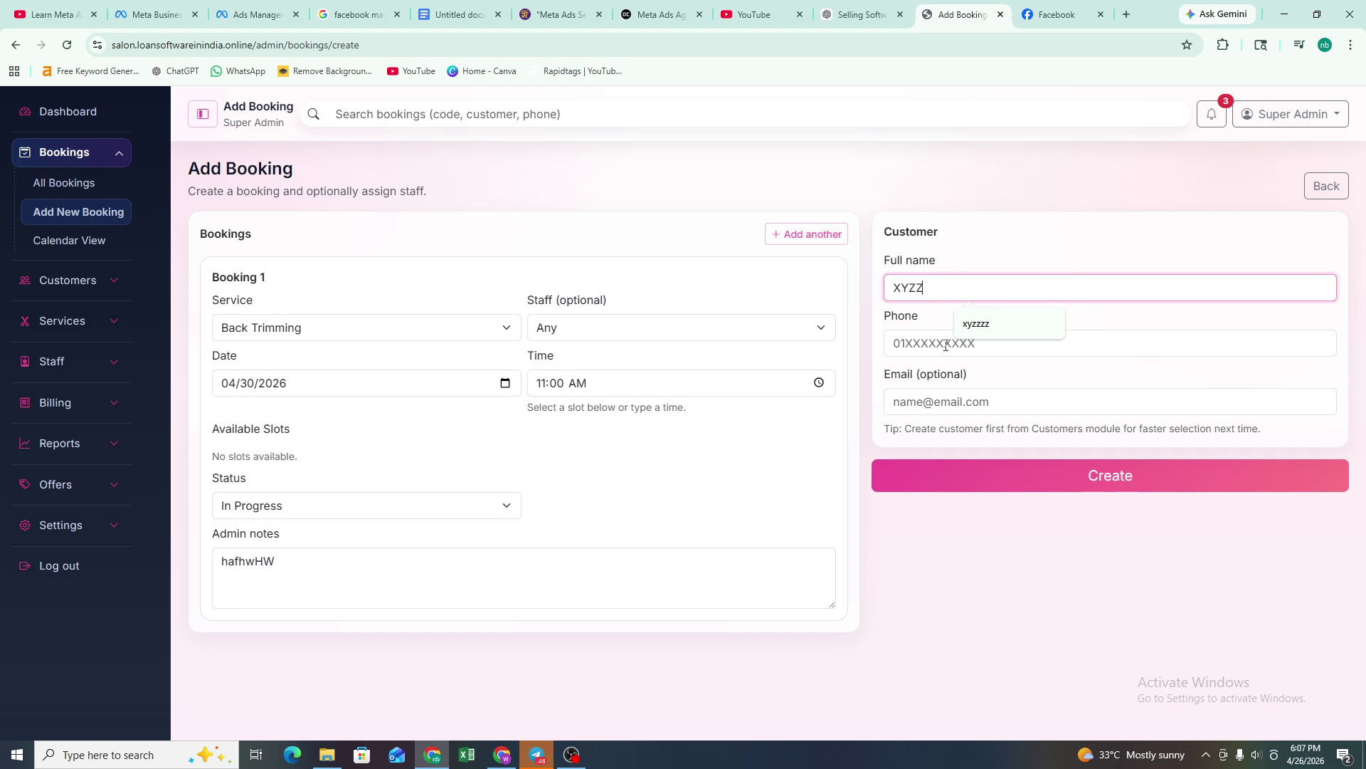
click(946, 343)
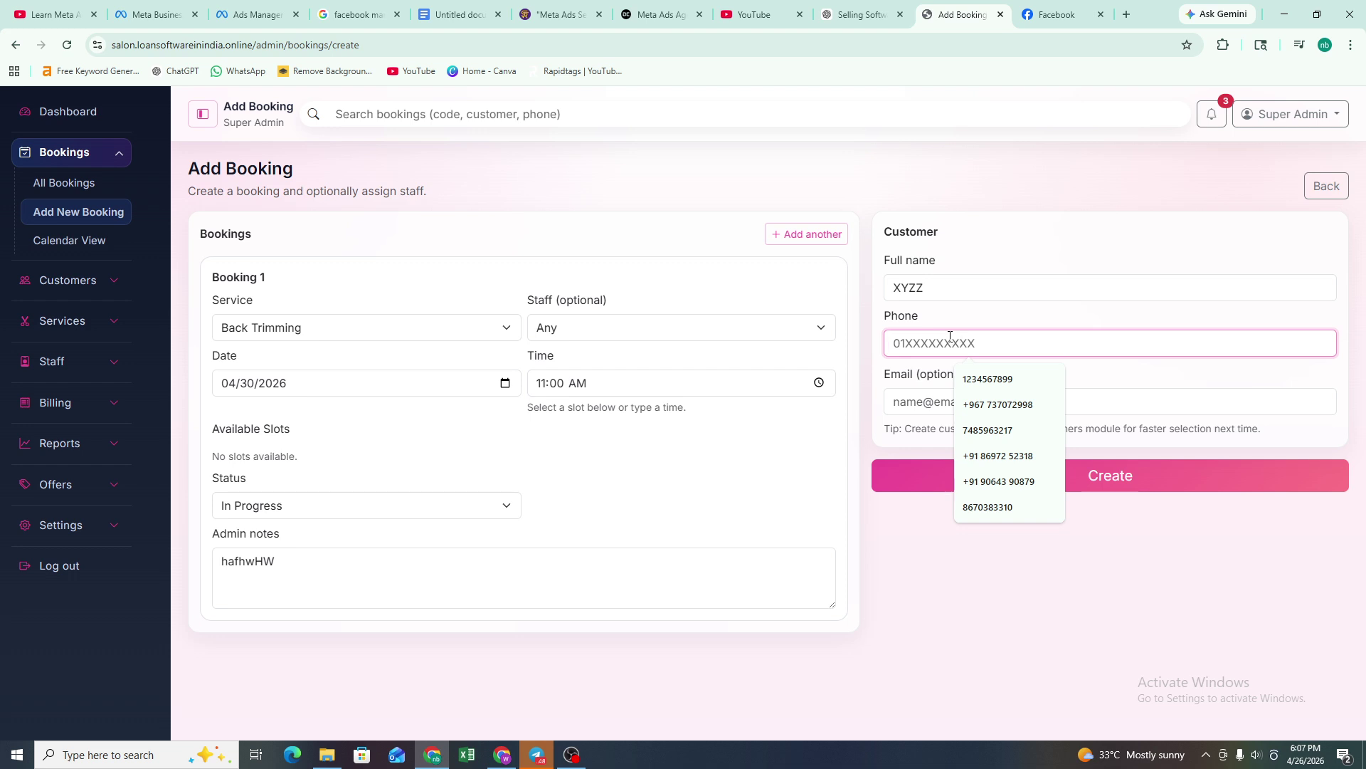
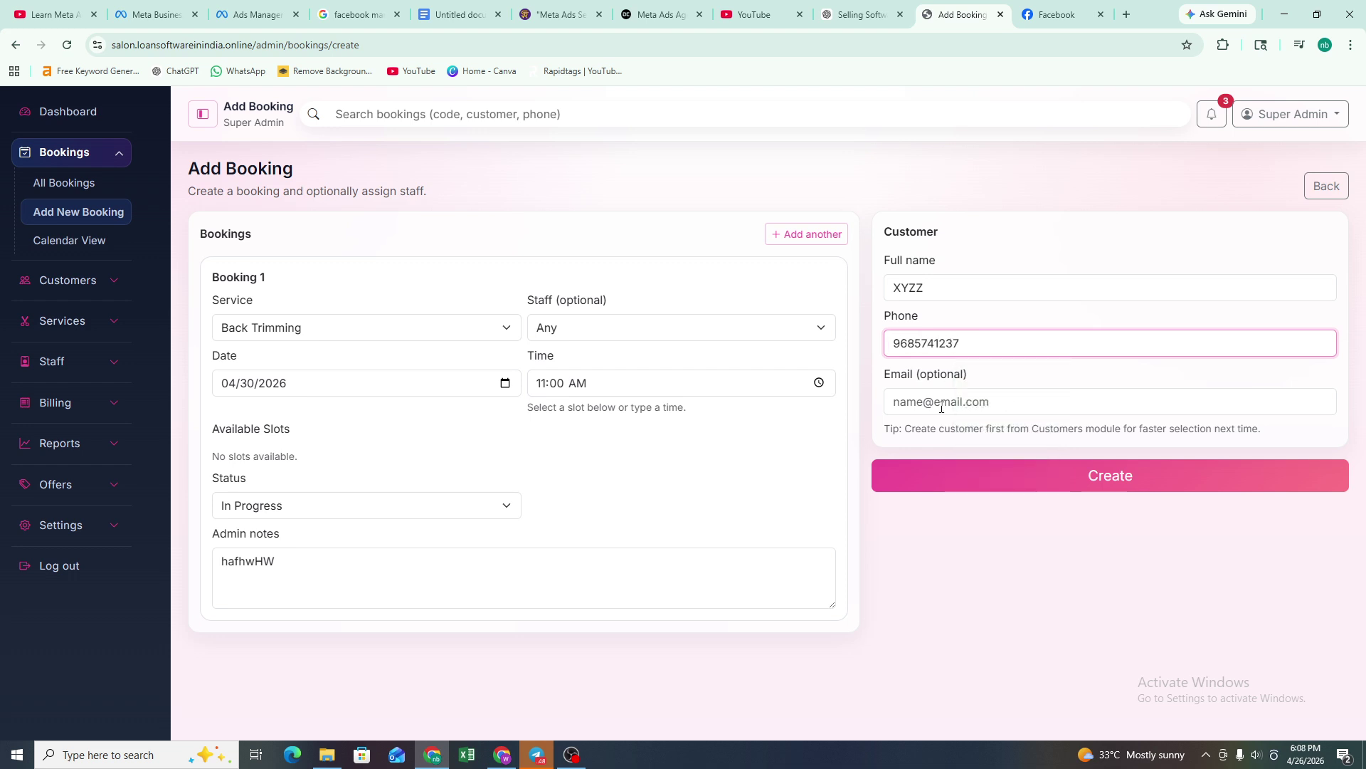
click(941, 403)
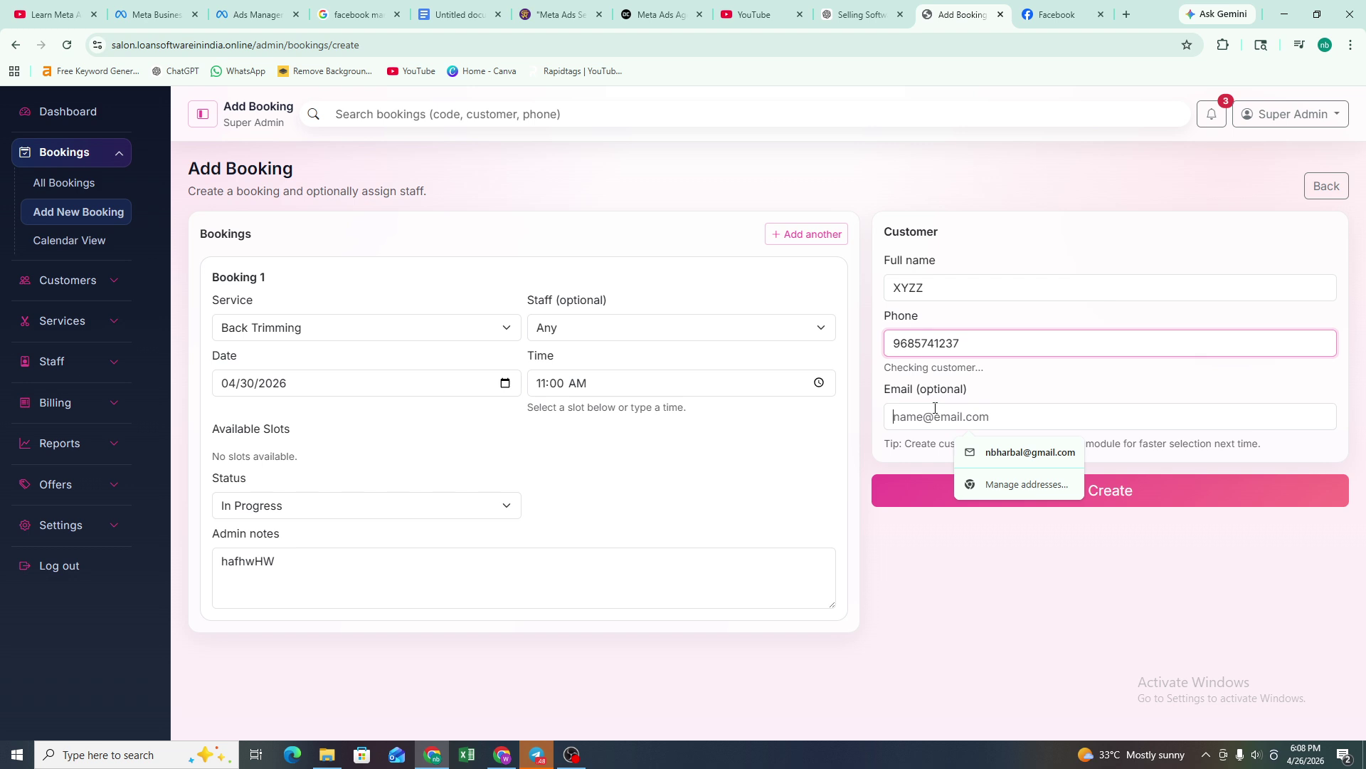
click(967, 345)
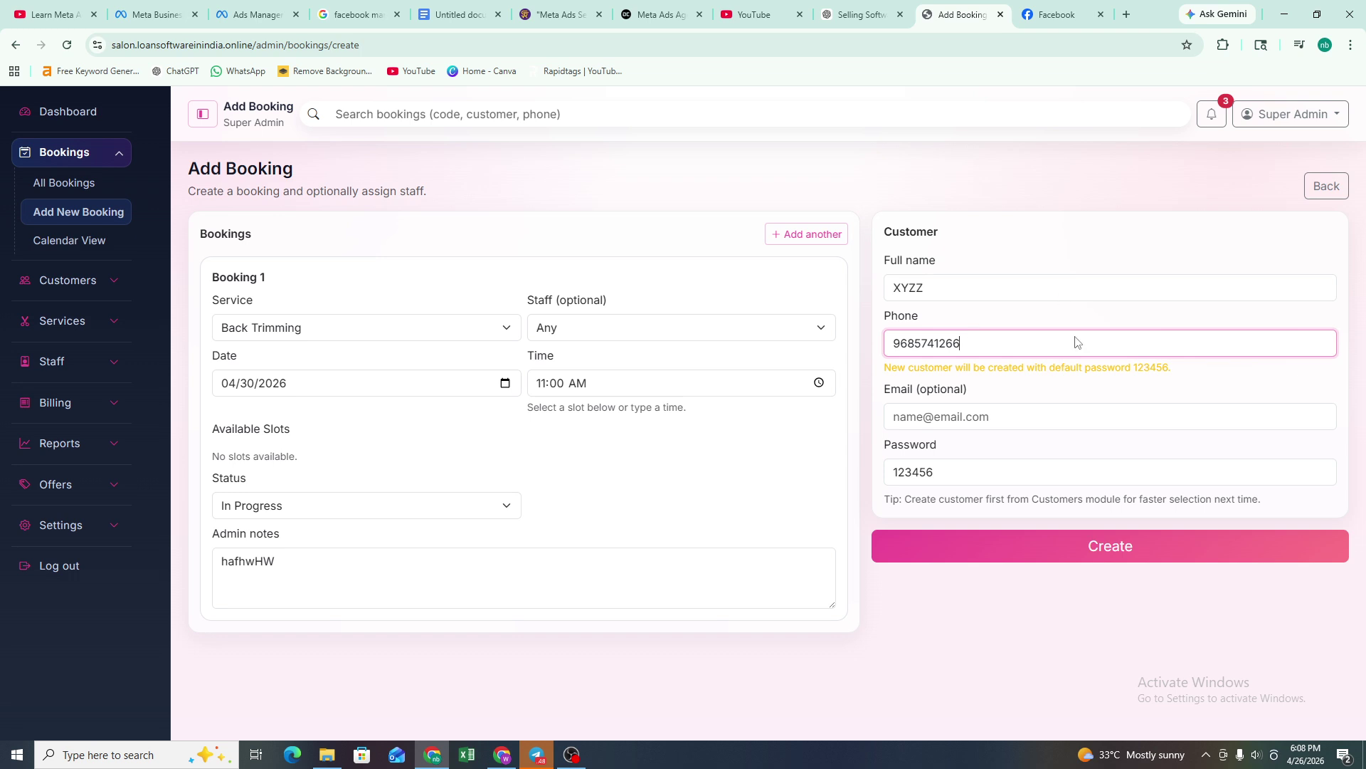
click(992, 472)
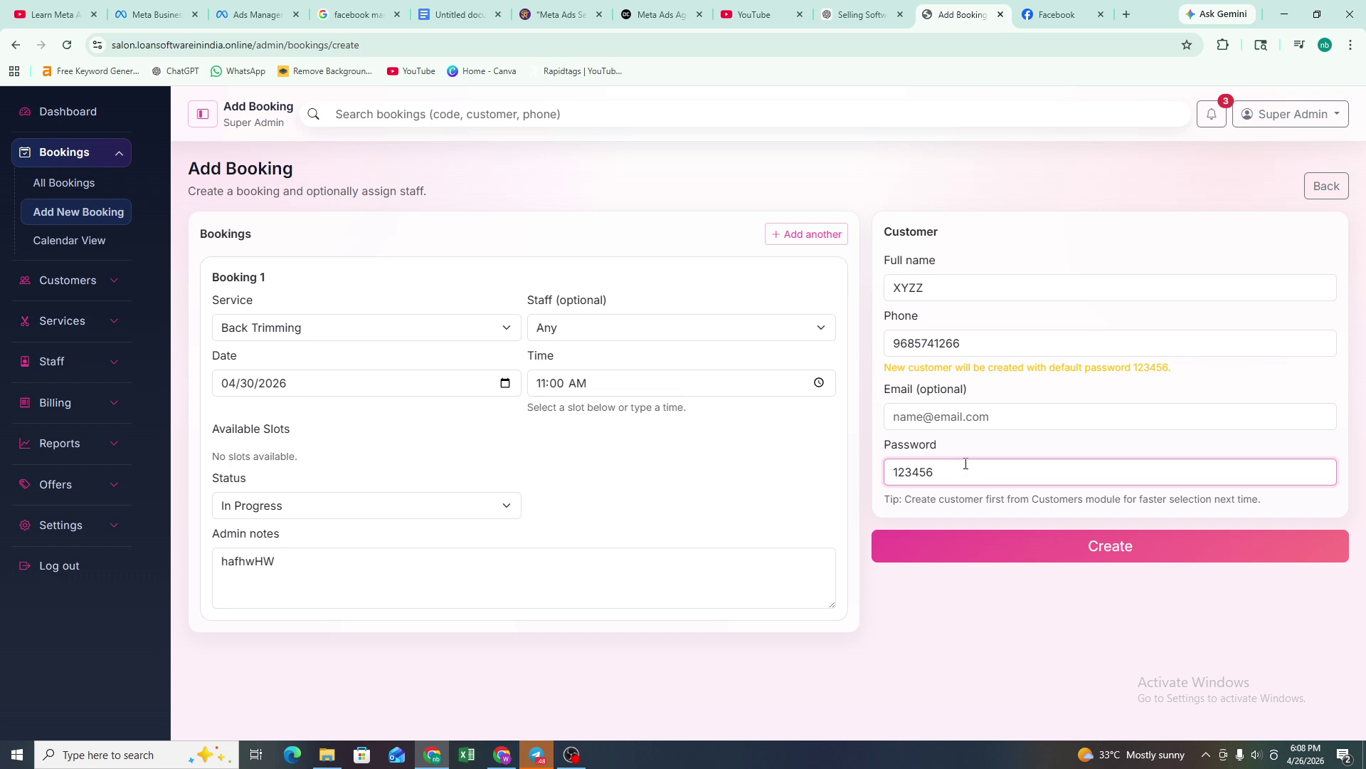
click(1065, 557)
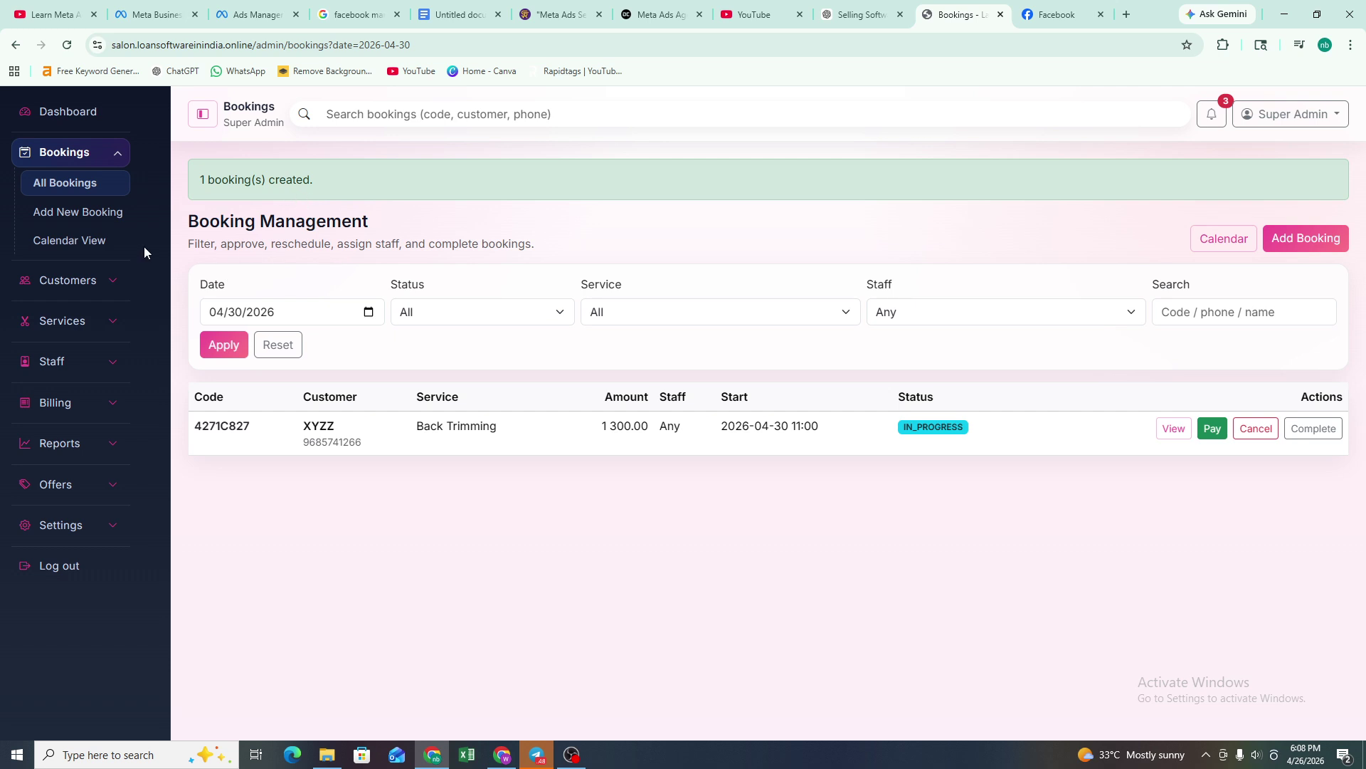
- From the new customer's profile, open the Back Trimming booking (total 300.00, unpaid) for editing
click(85, 281)
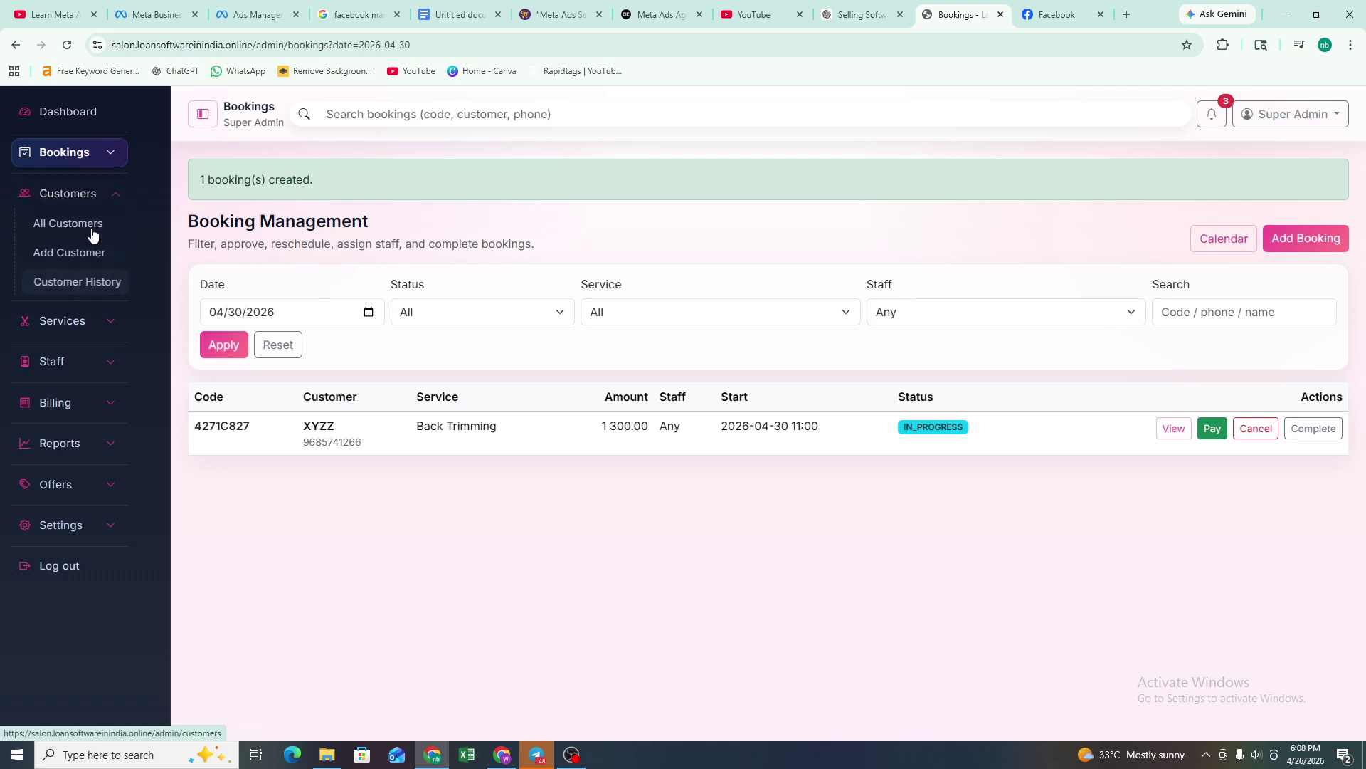
click(90, 225)
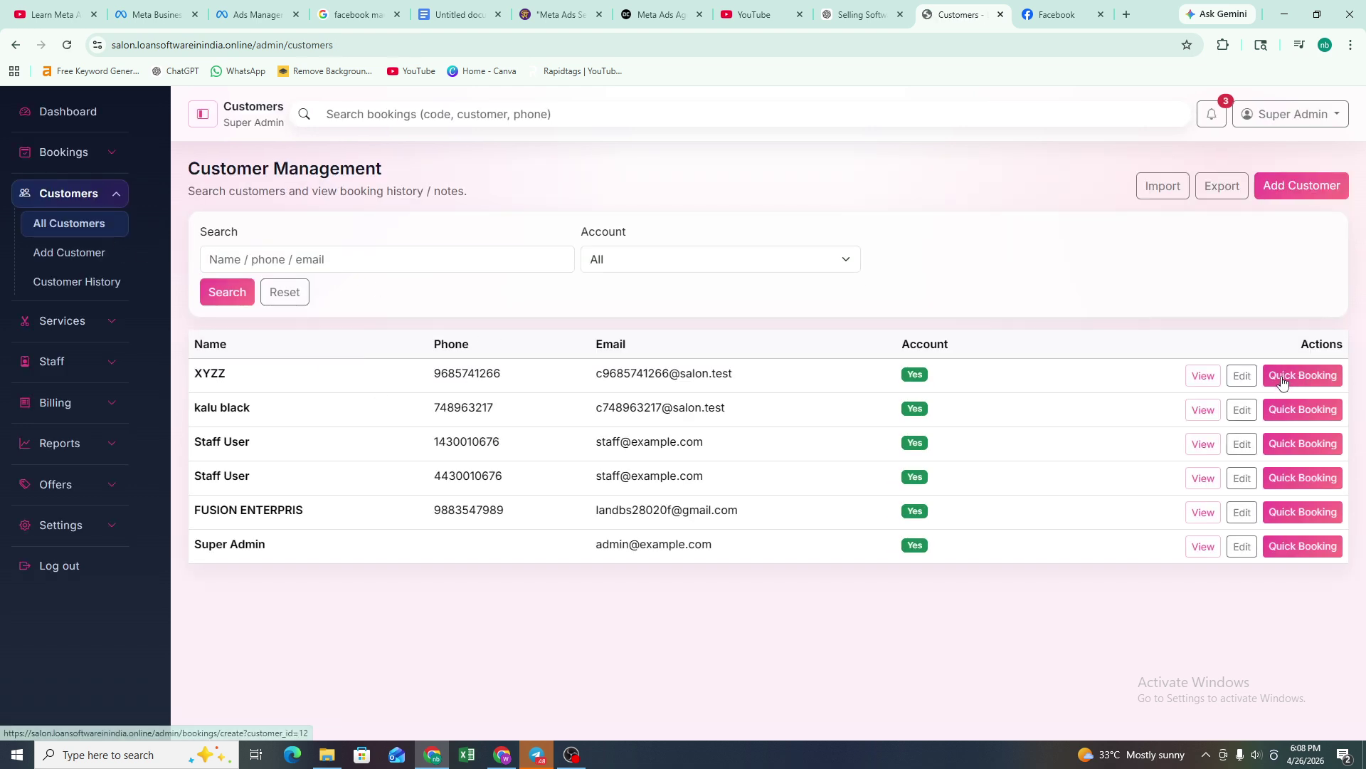
click(1202, 375)
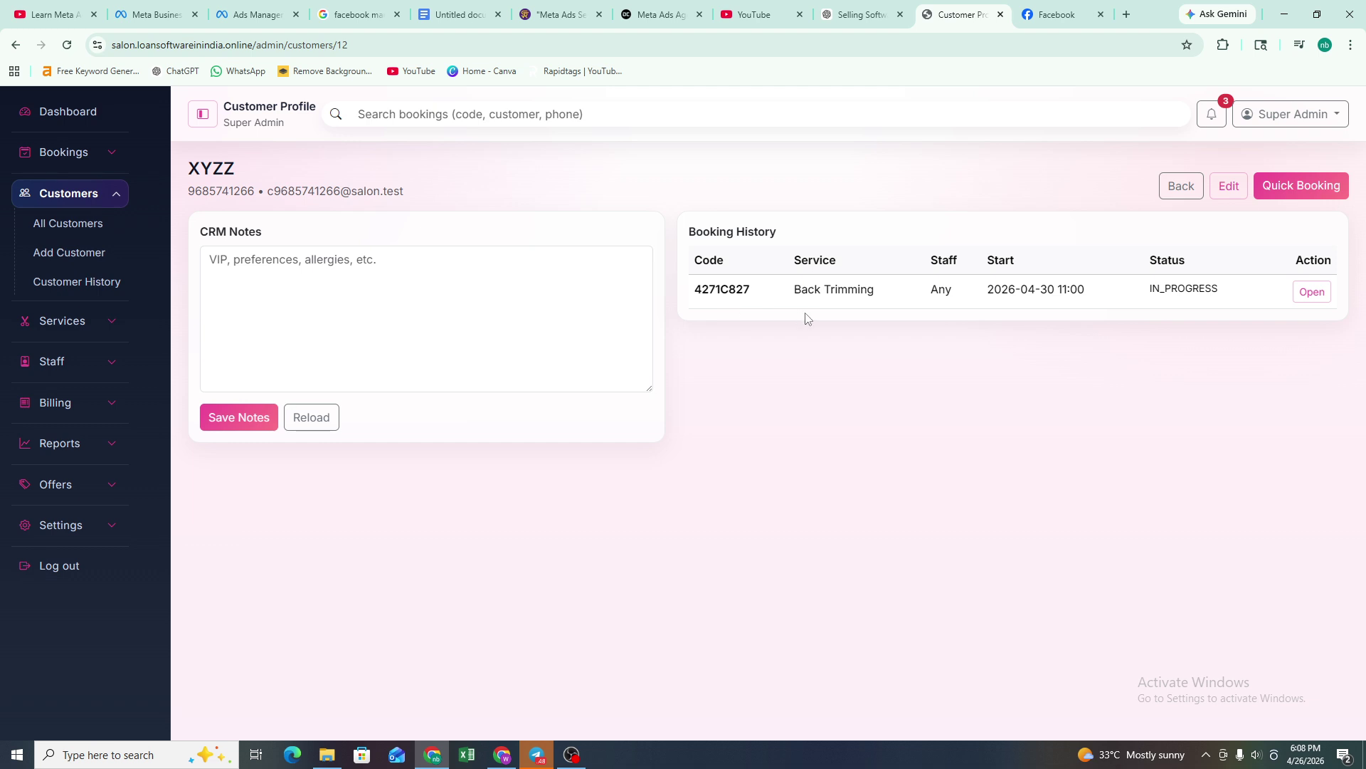
drag(792, 289, 907, 305)
click(907, 305)
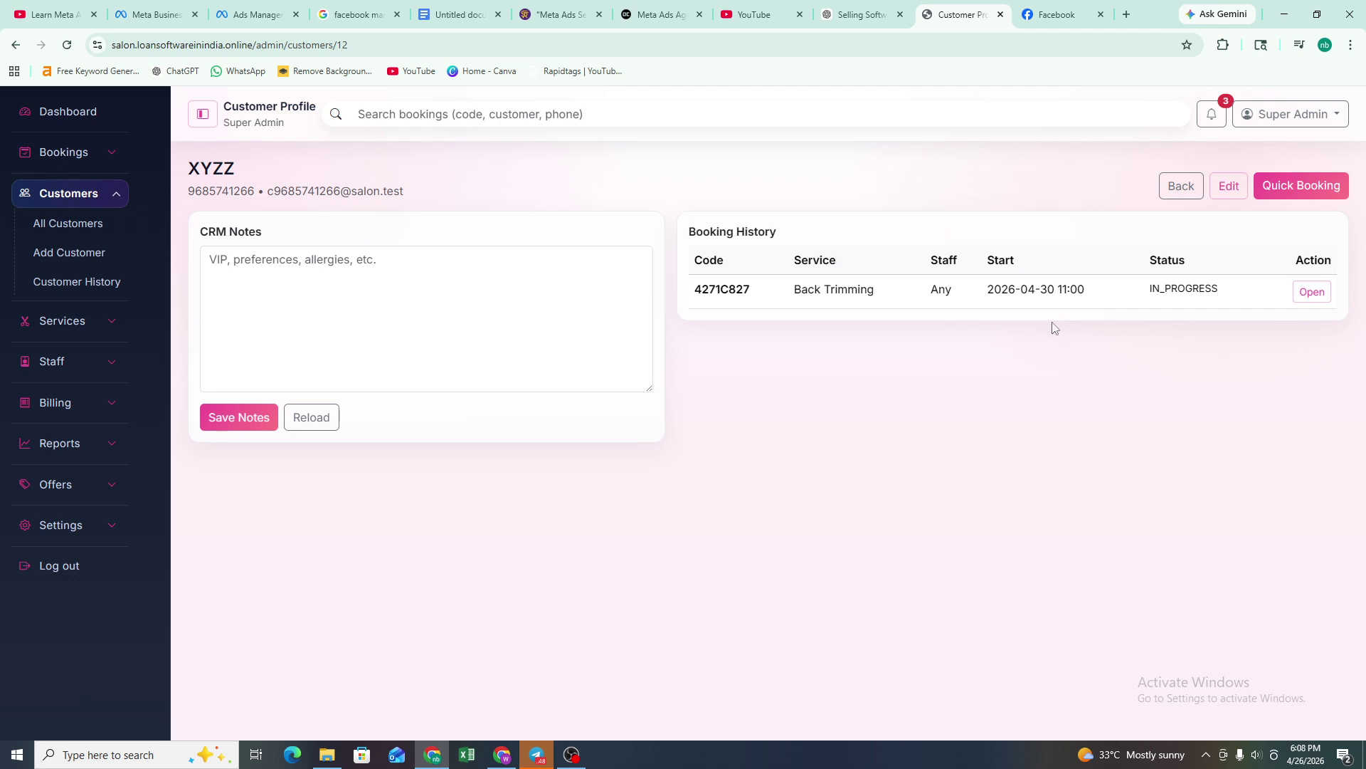
click(1305, 302)
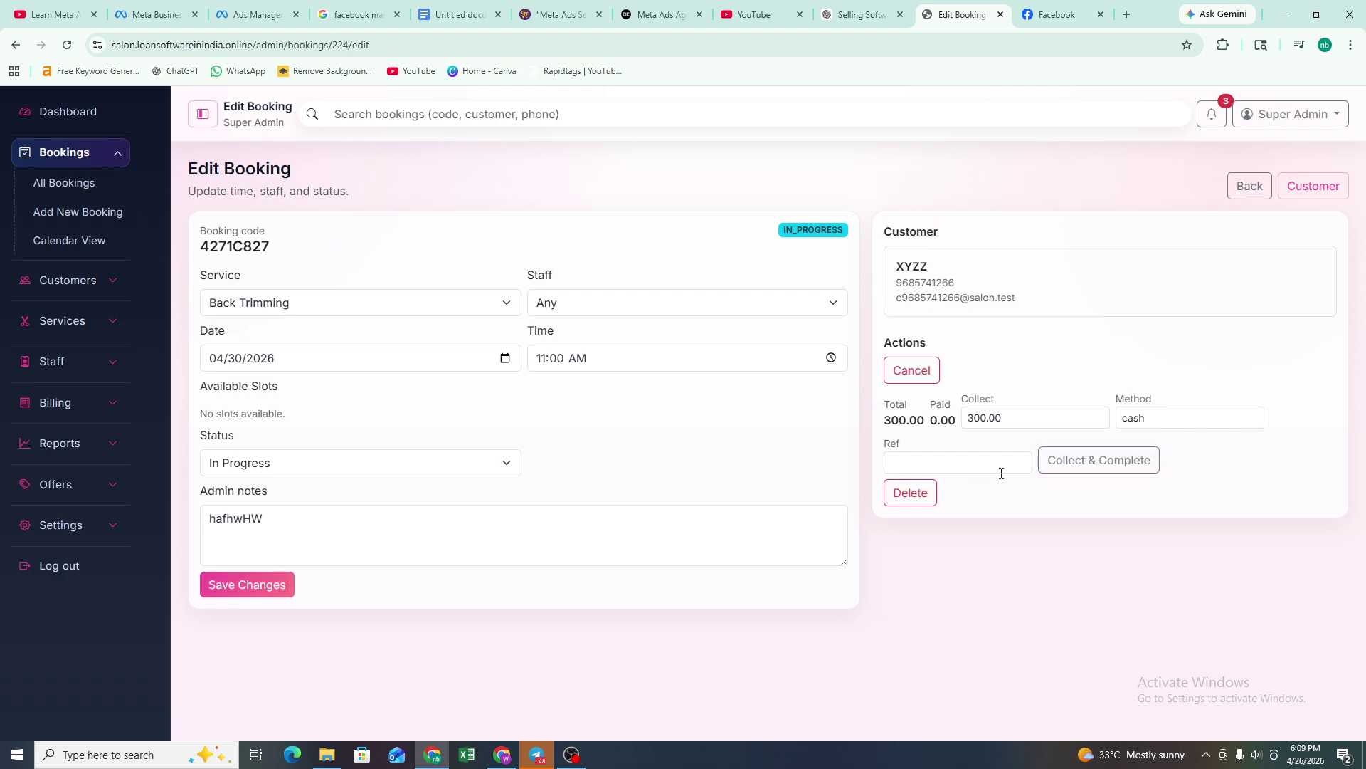
- Leave the booking edit page for the Booking Management list filtered to 04/26/2026
click(975, 459)
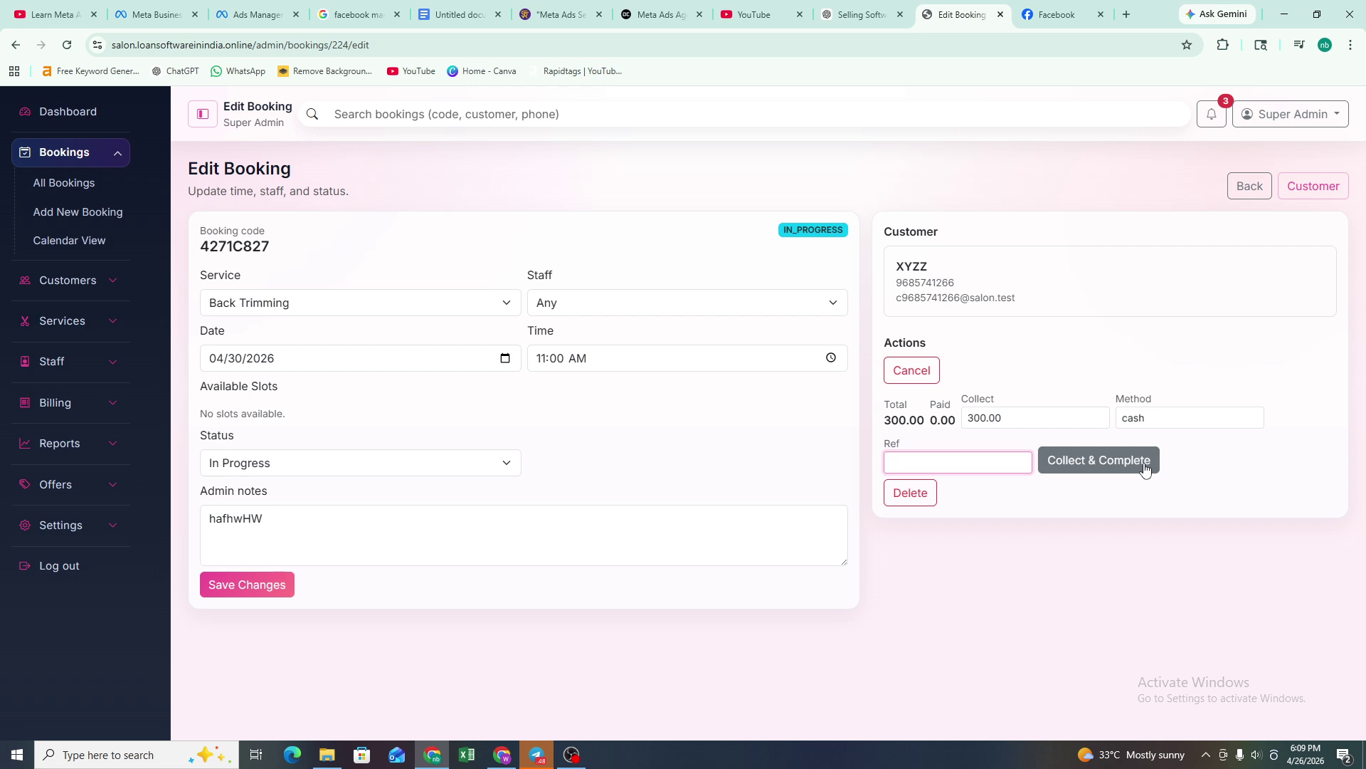
click(1264, 190)
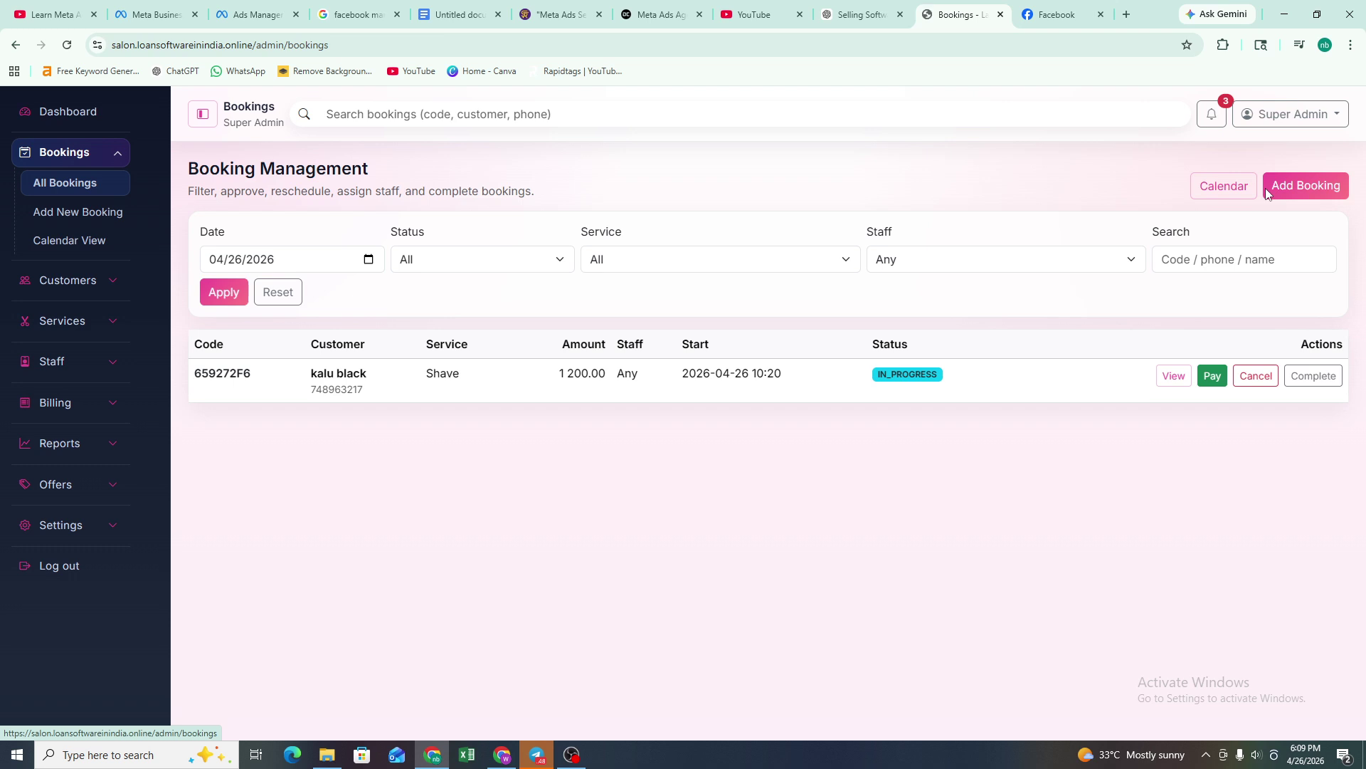
- Show the Booking Calendar's daily view for Sun, 26 Apr 2026 with its in-progress Shave booking
click(91, 240)
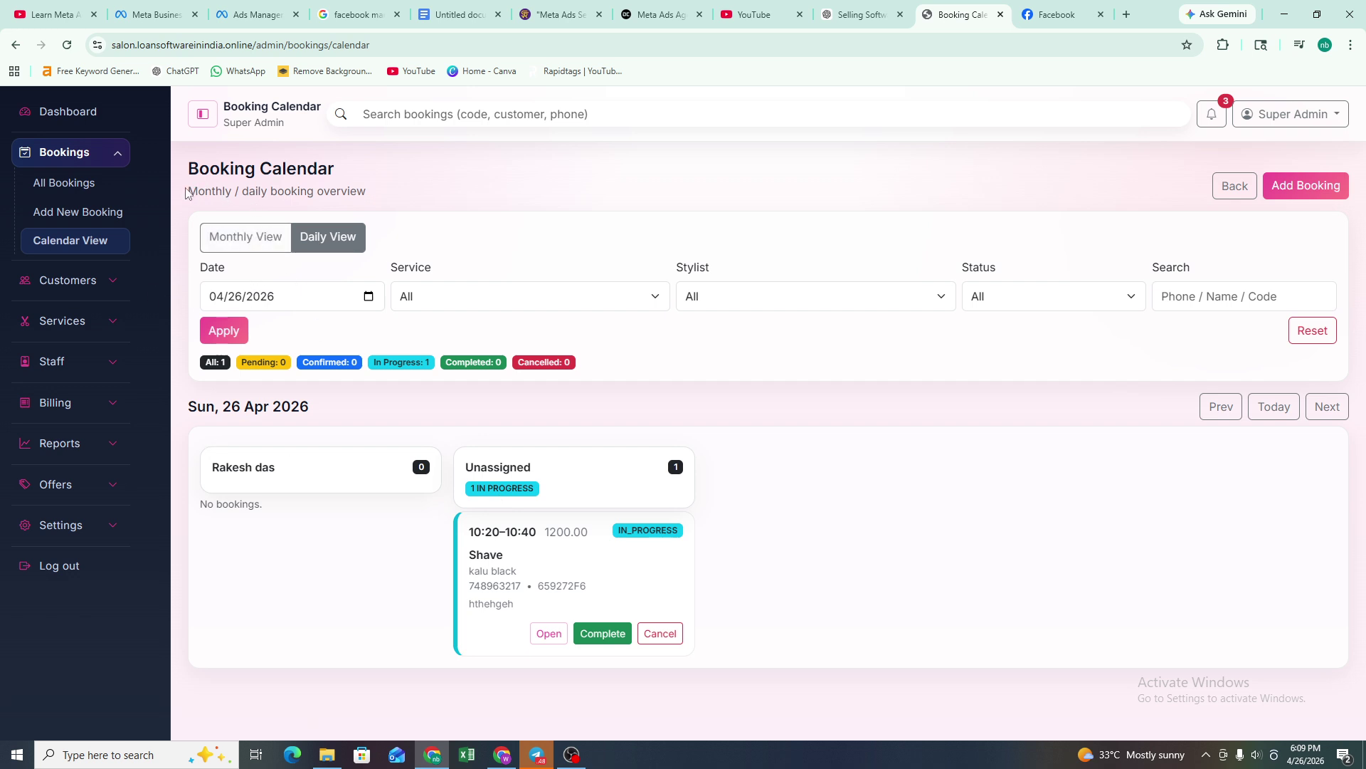
drag(188, 194, 373, 211)
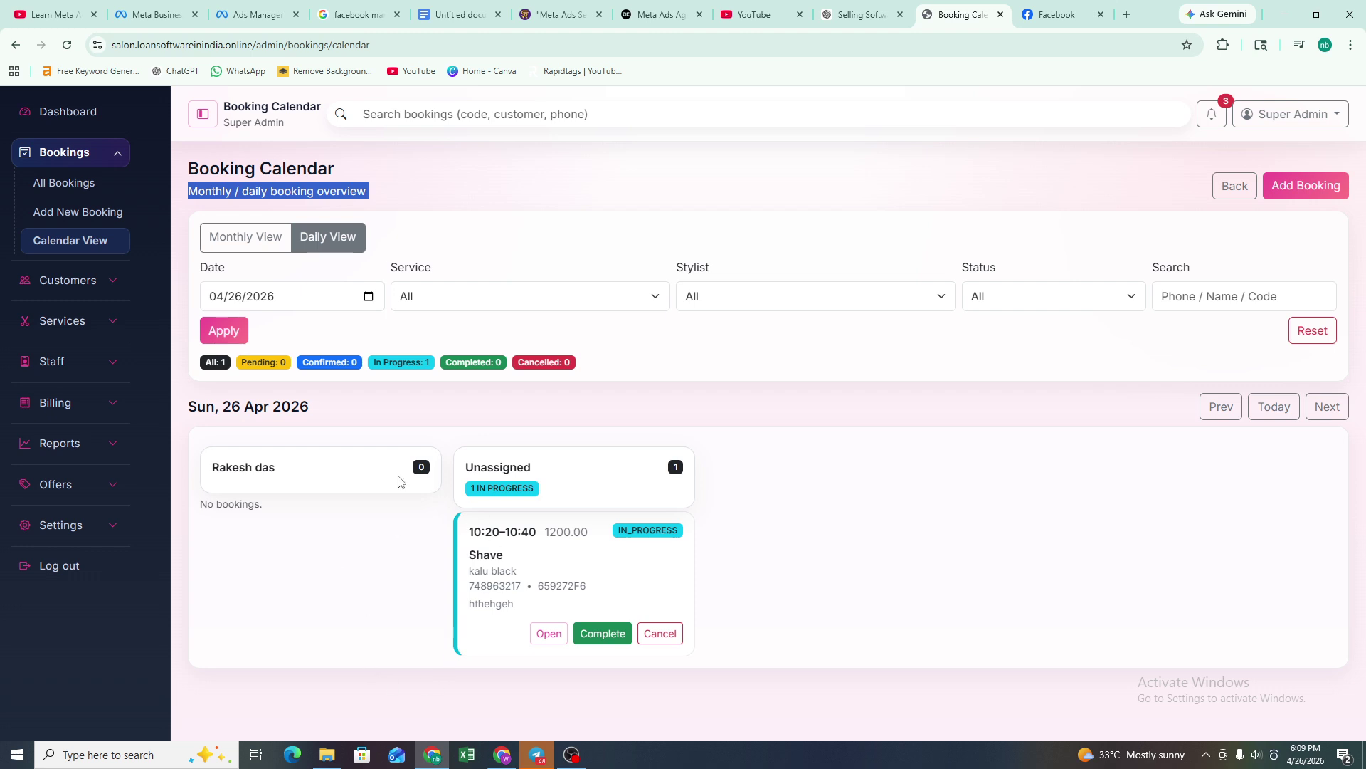
drag(186, 411, 320, 411)
click(342, 416)
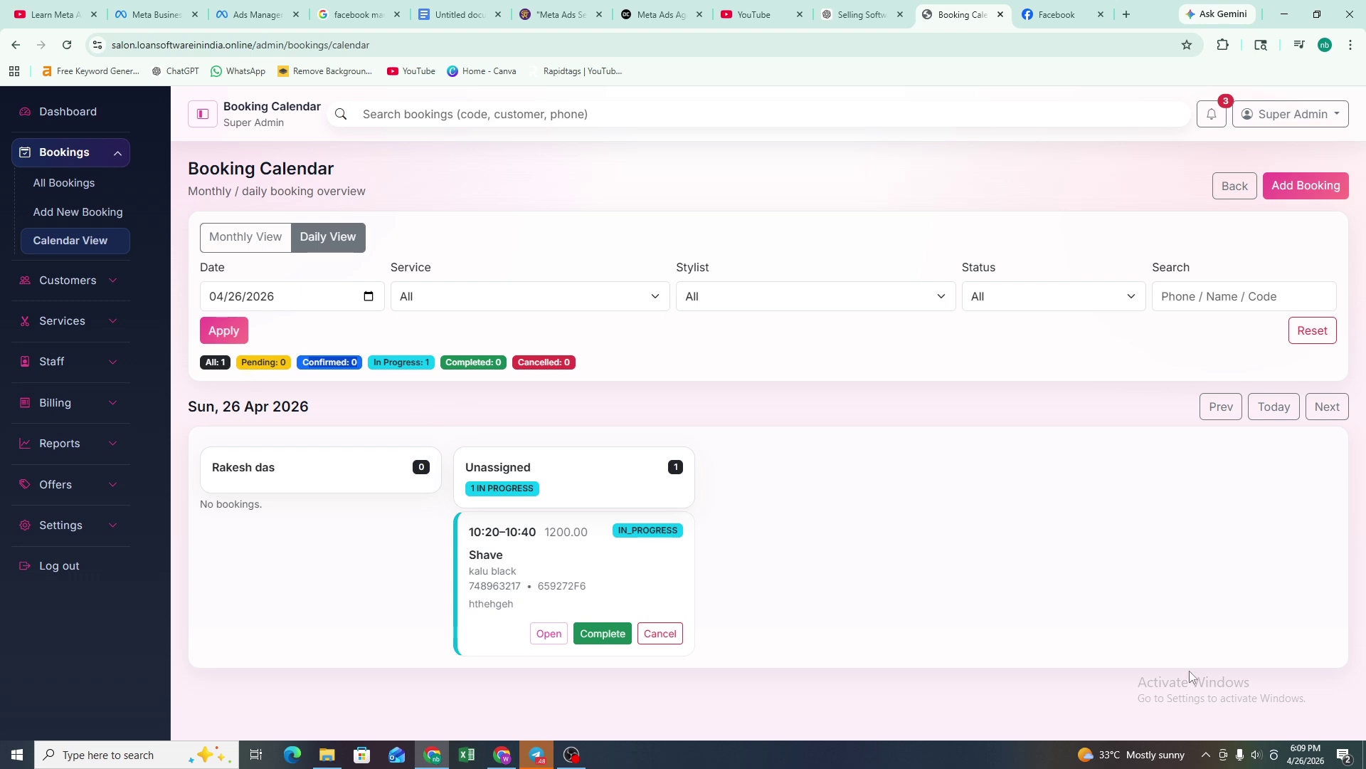
click(1221, 406)
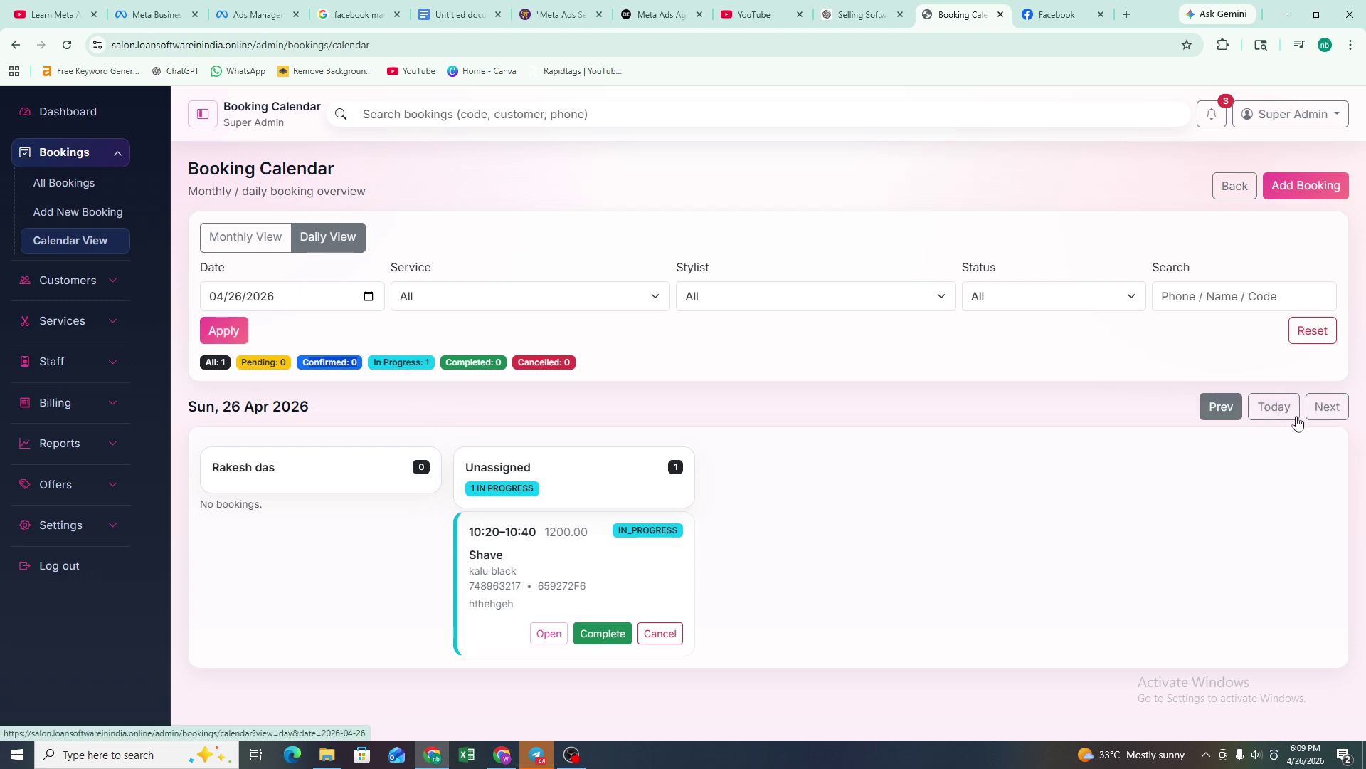
click(1336, 411)
click(1234, 412)
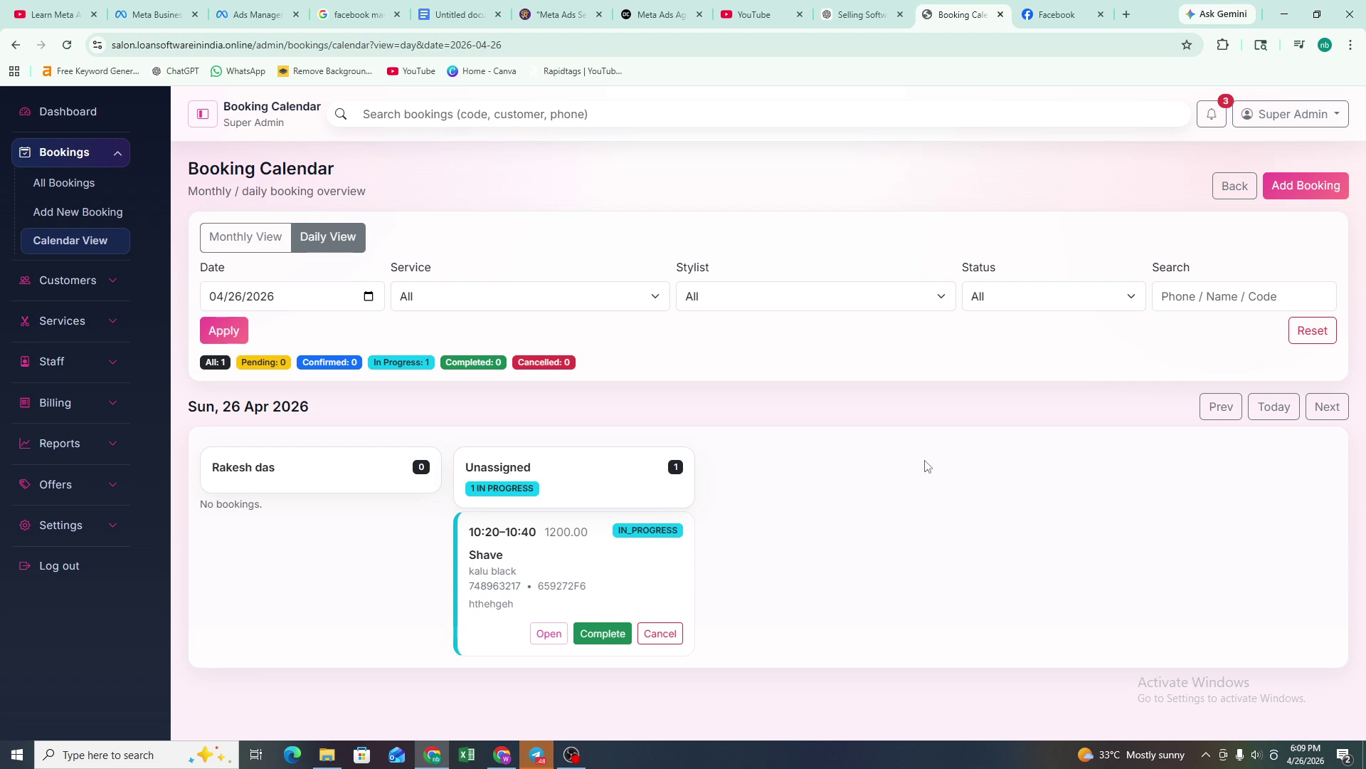
click(68, 279)
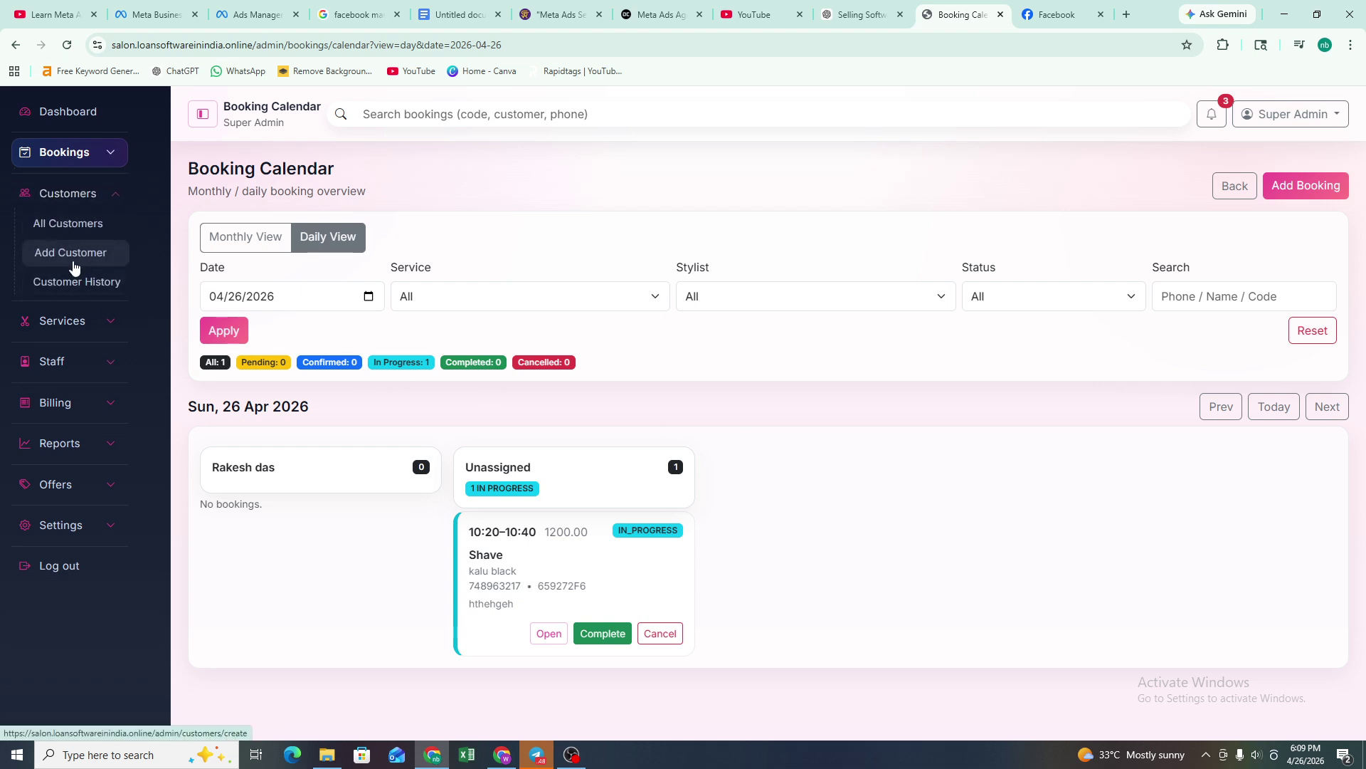
- Bring up the blank Add Customer form at its Full name field, then return to All Customers
click(85, 249)
click(290, 256)
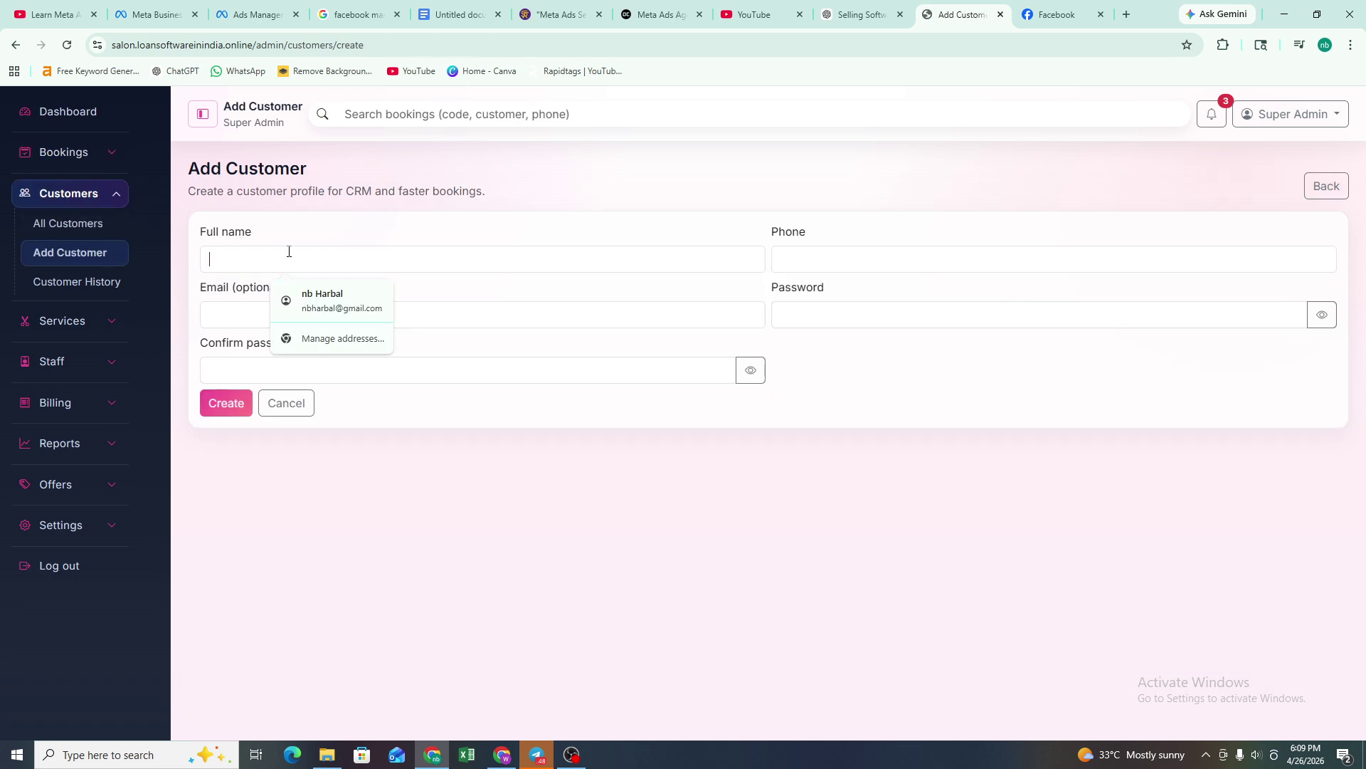
click(442, 281)
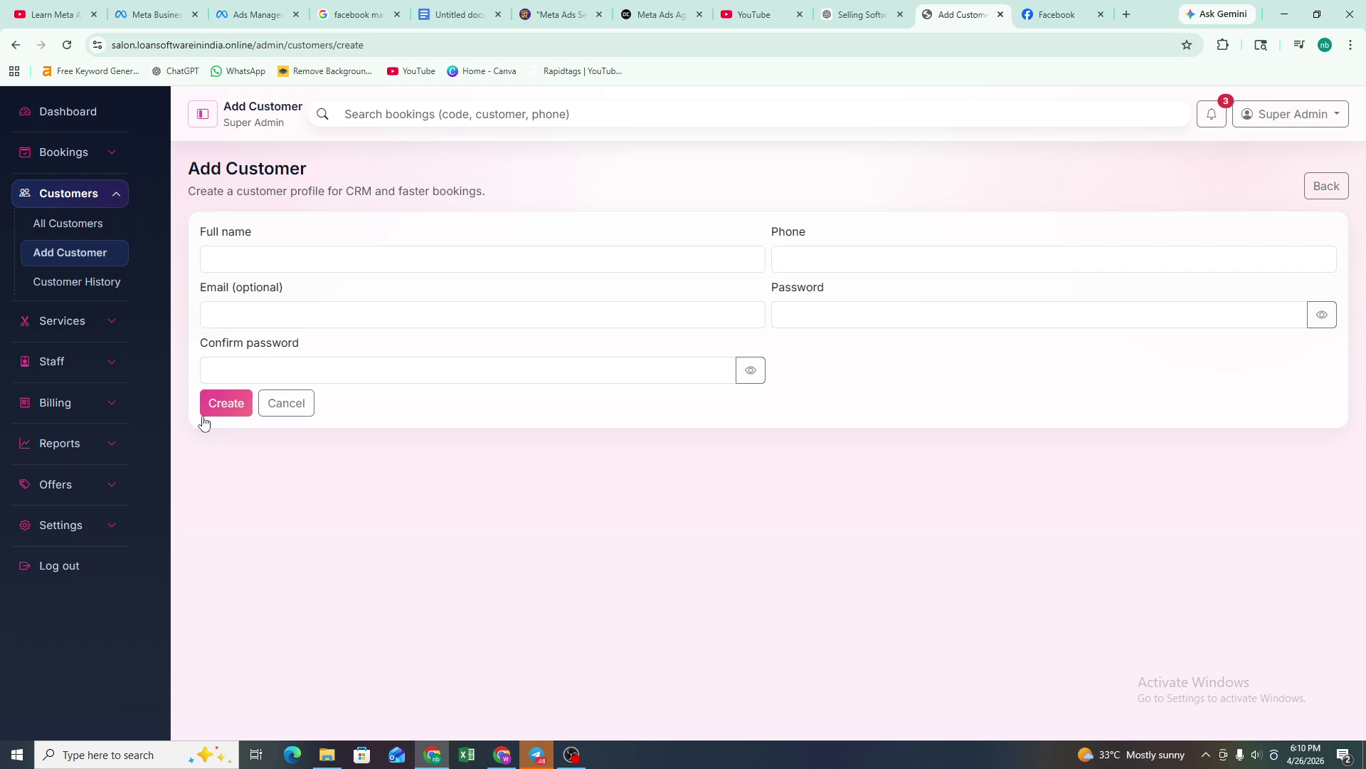
click(82, 224)
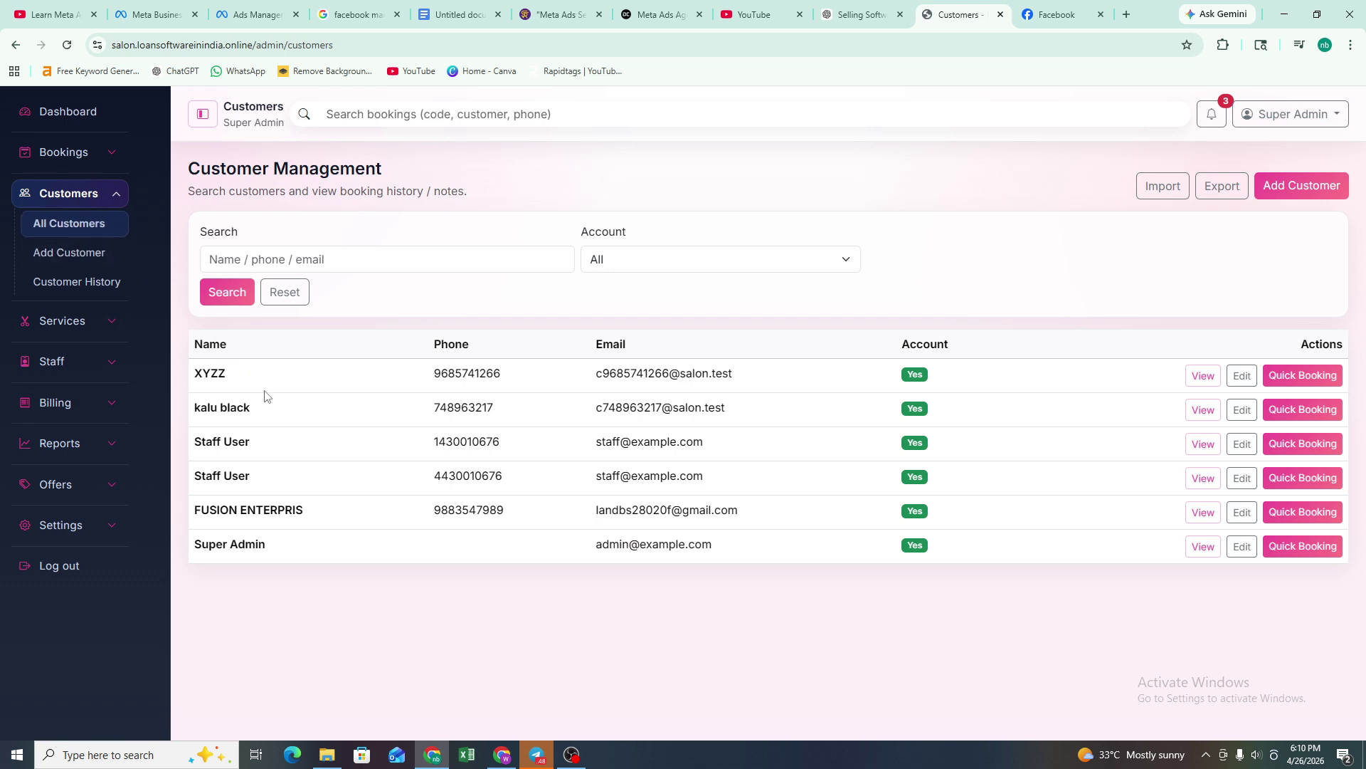
- Review the six-customer table, including the two Staff User entries and Super Admin
drag(309, 548, 256, 400)
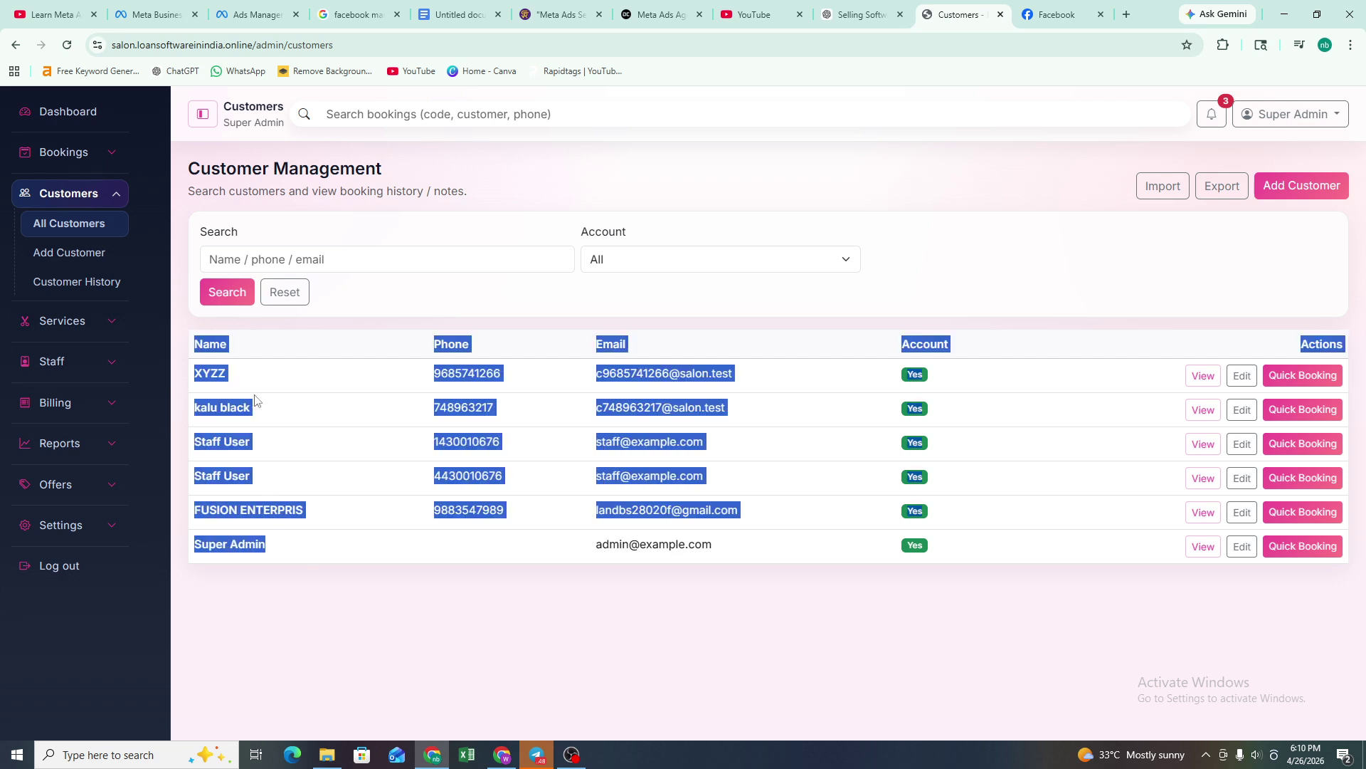
click(552, 525)
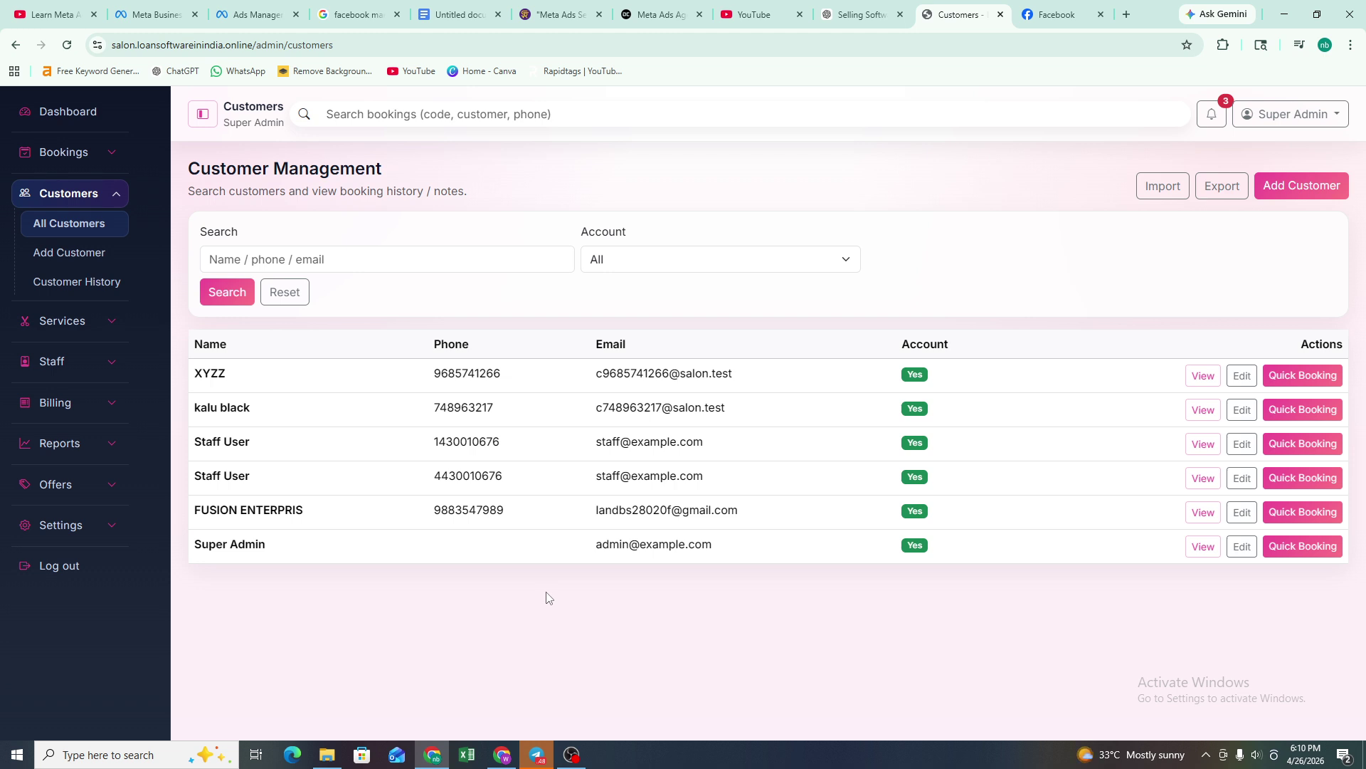
- Visit Customer History, leaving its search empty and Status filter at All, then return to All Customers
click(93, 283)
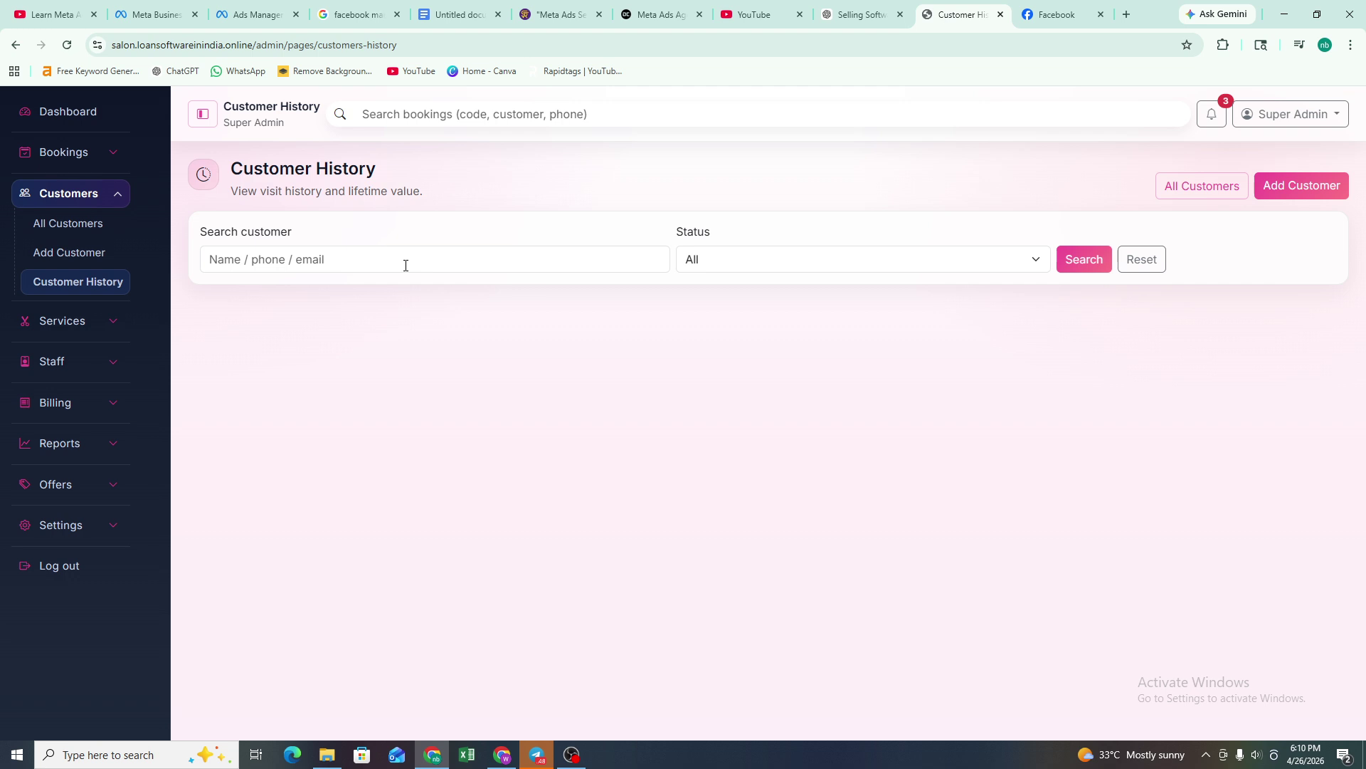
click(406, 263)
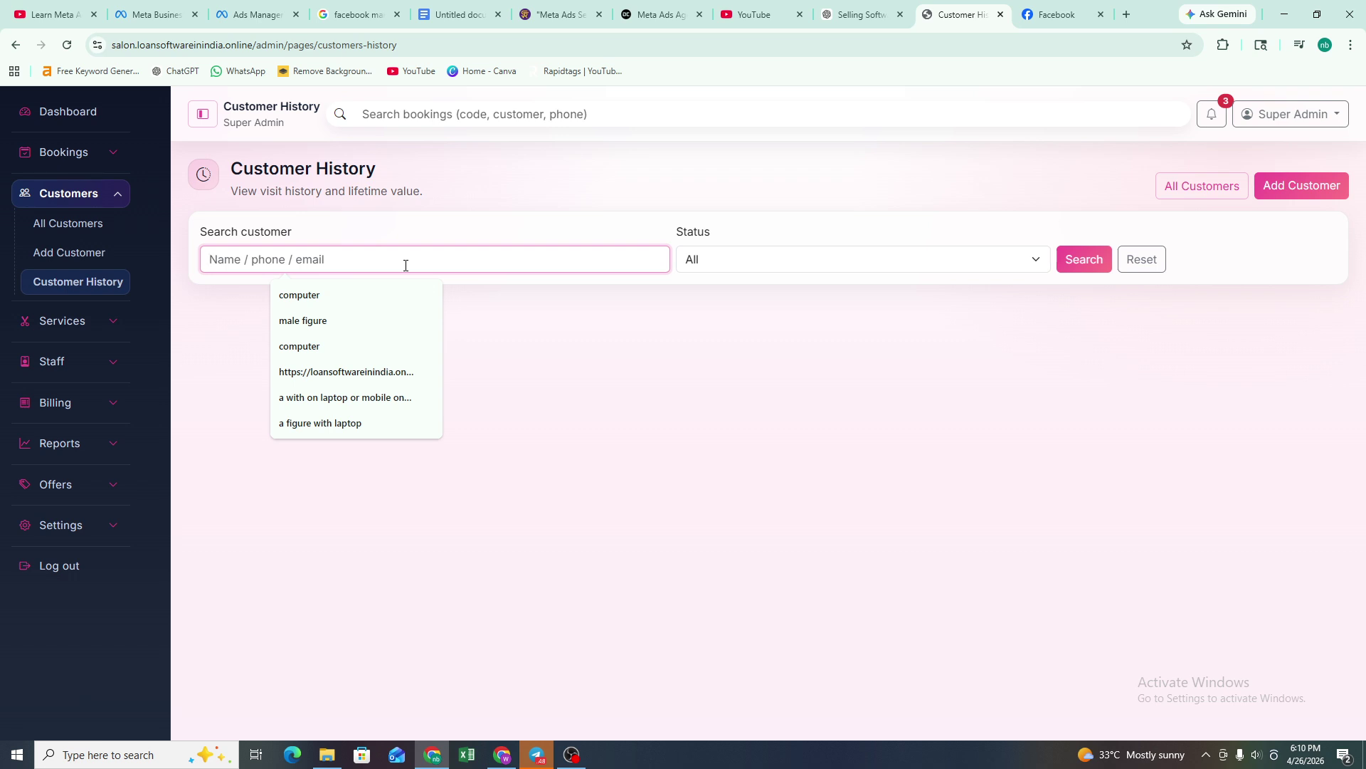
click(709, 262)
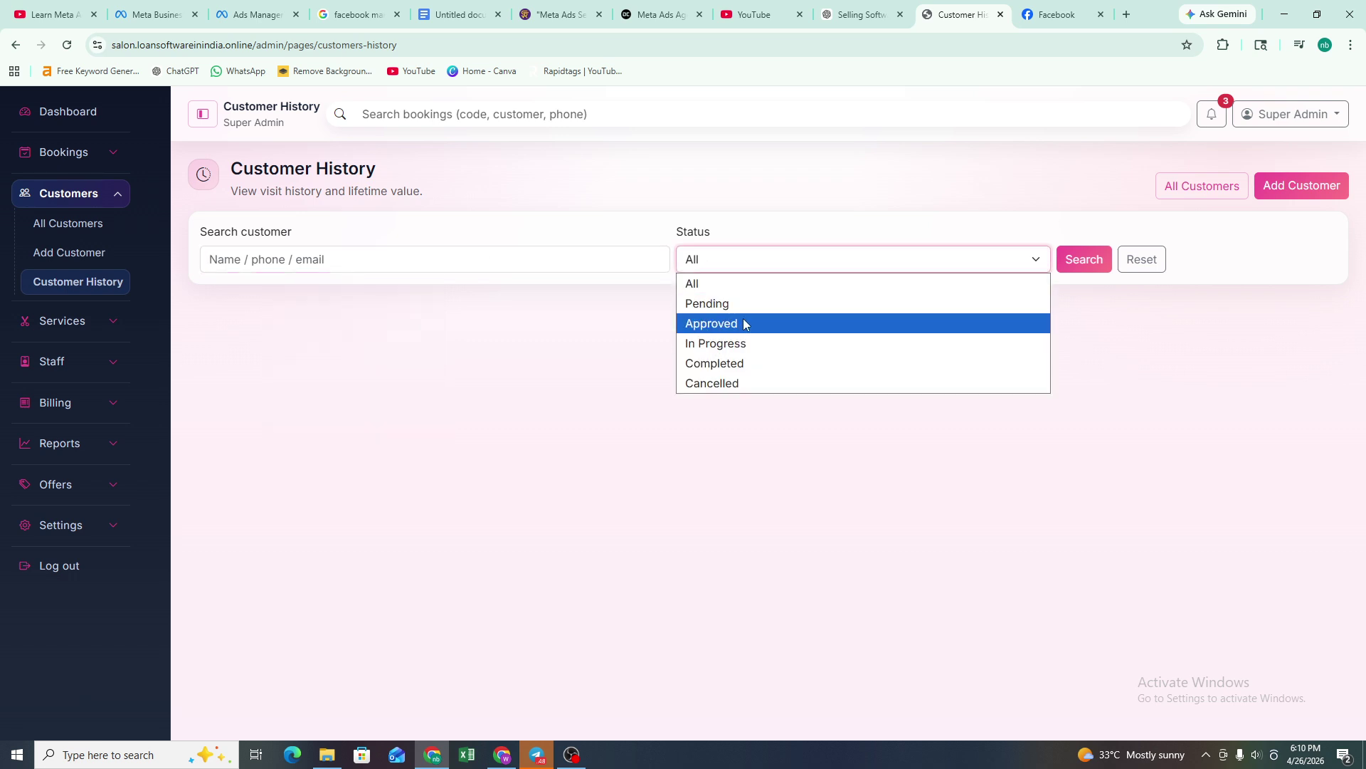
click(1149, 321)
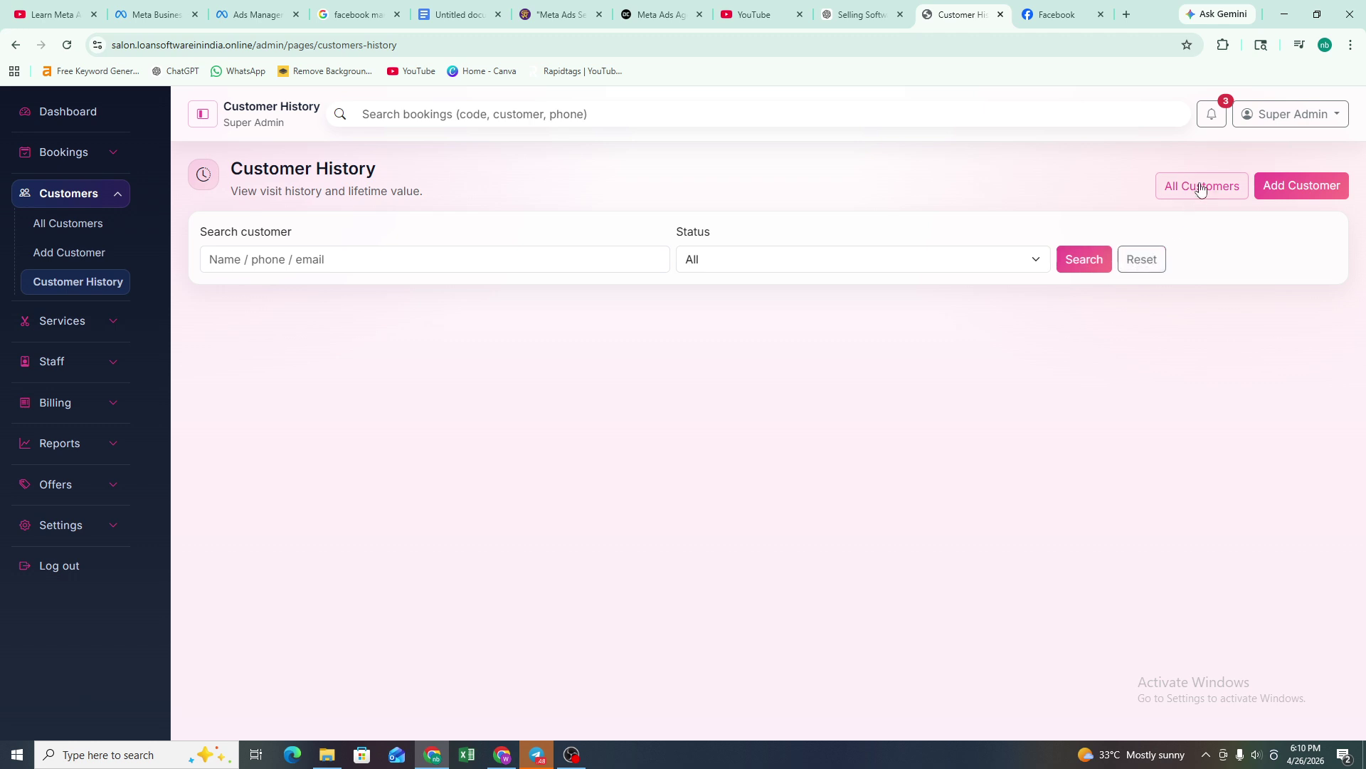
click(1158, 201)
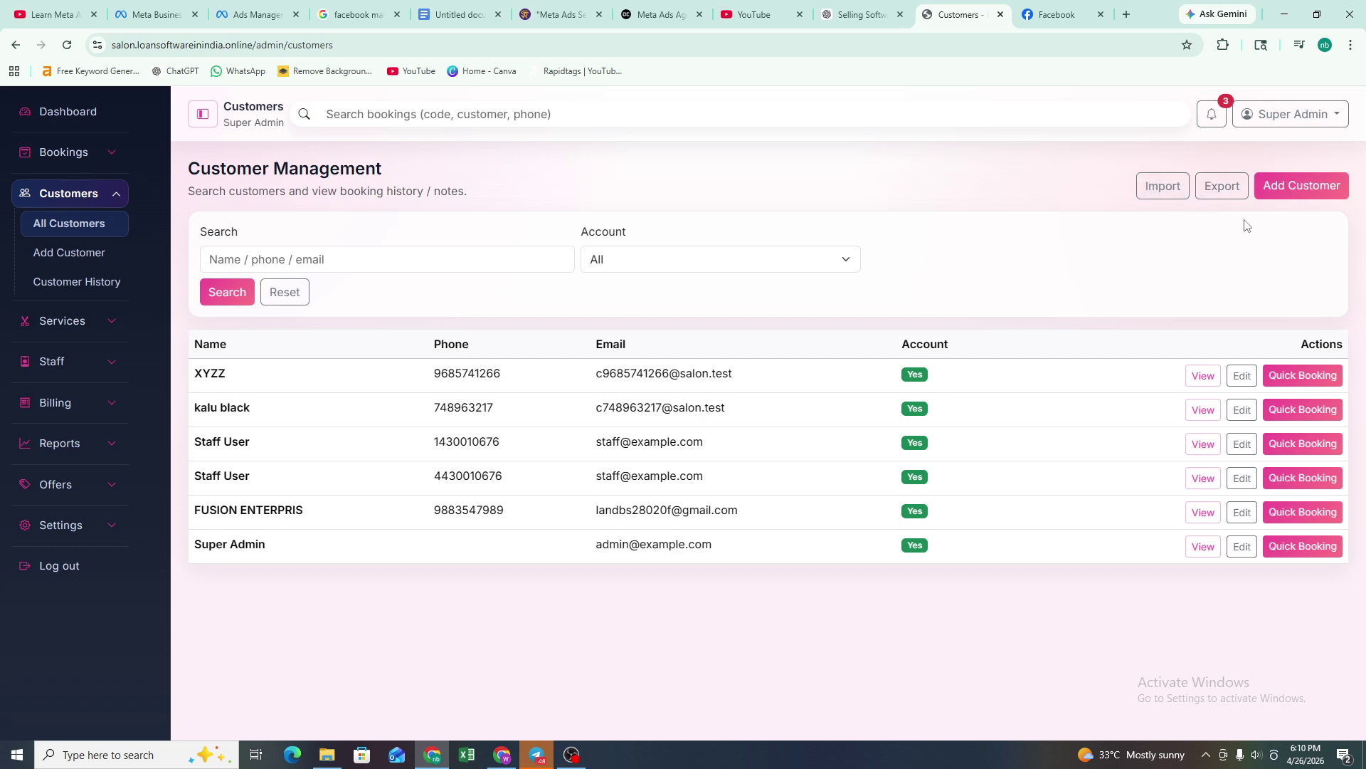
- Open All Services and scroll through the 14 active Gents and Ladies services
click(114, 324)
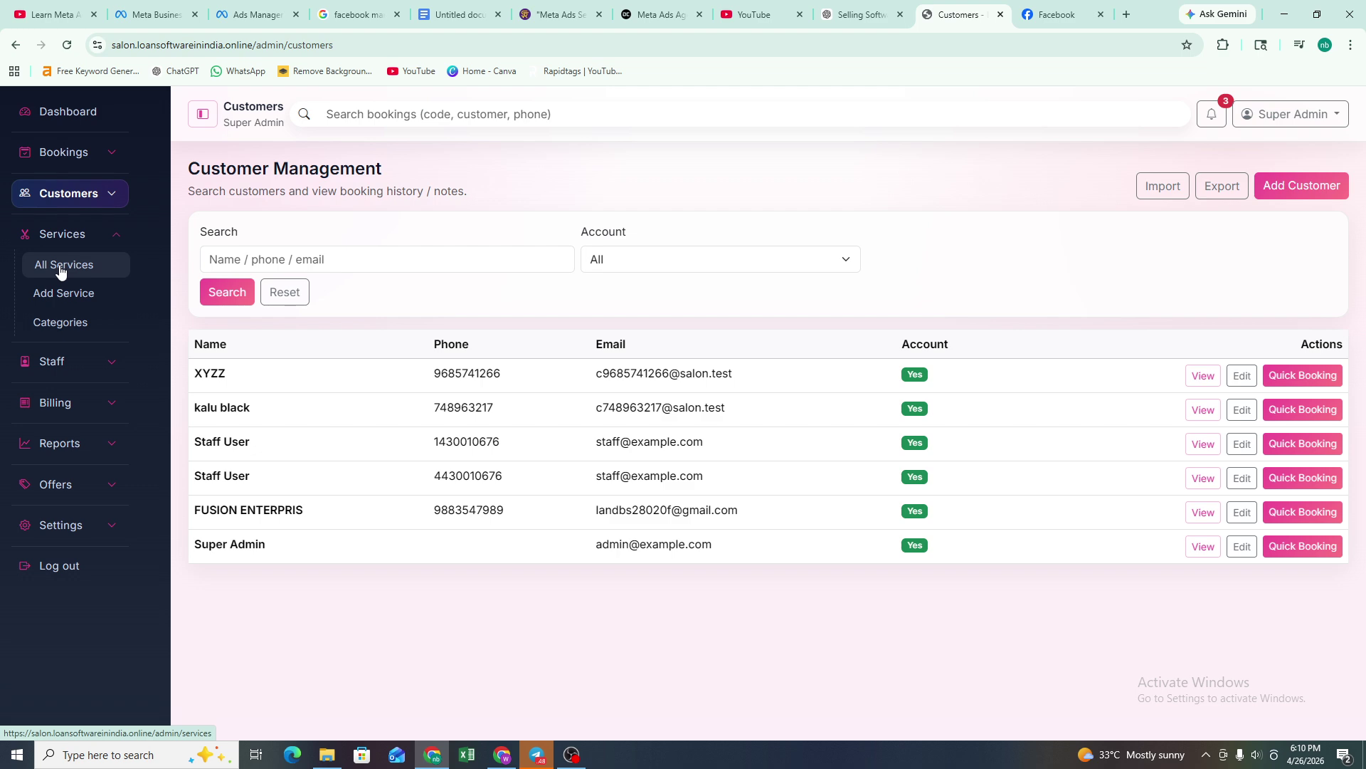
click(59, 266)
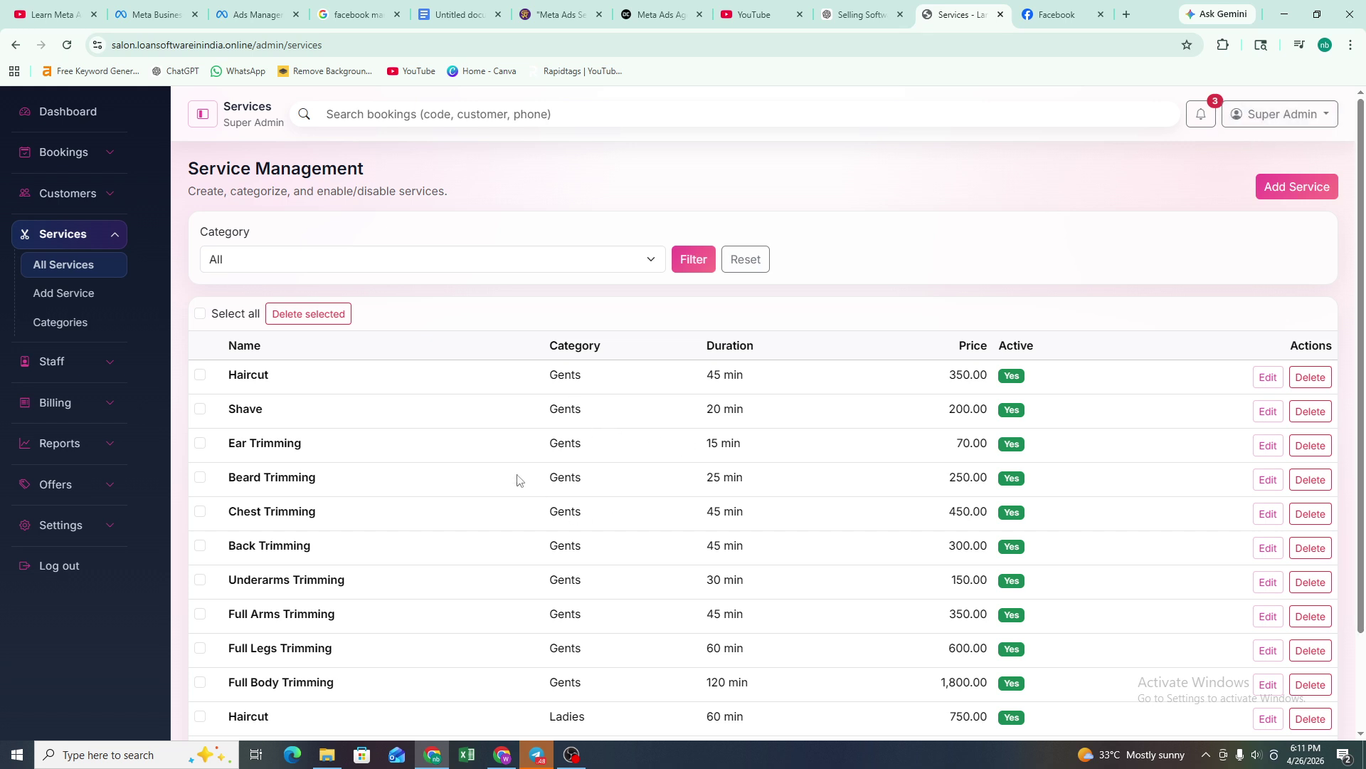
scroll(512, 470, down, 2)
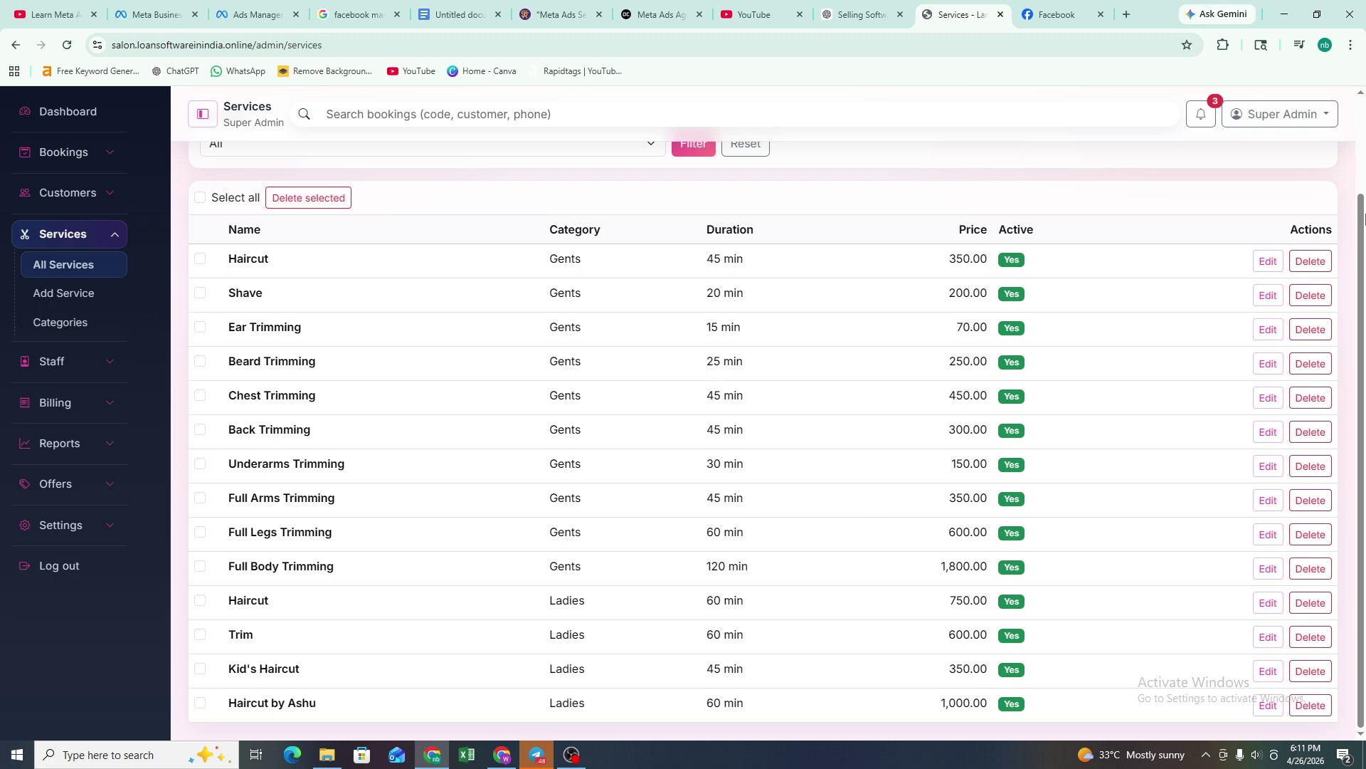
scroll(1138, 280, up, 2)
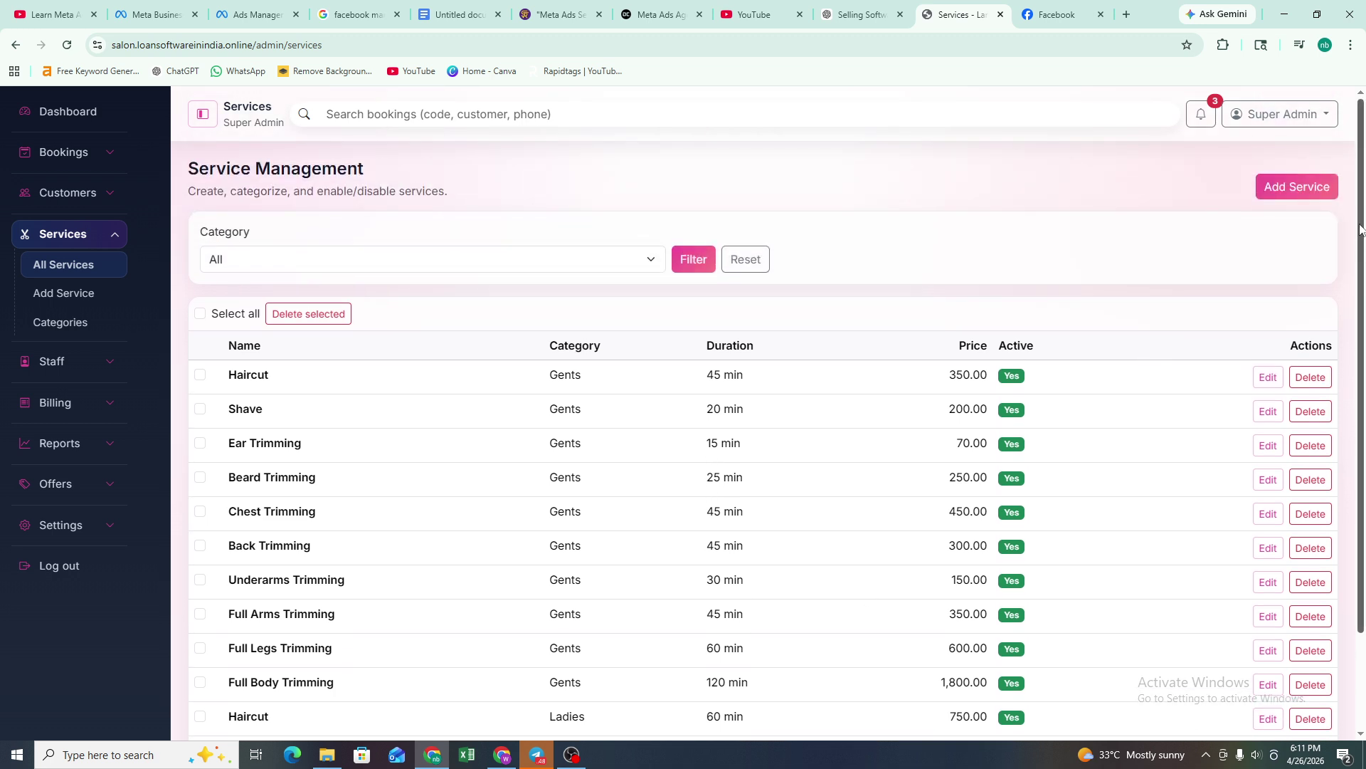
- Open the Add Service form and look over its name, category, description and sort order fields
click(1283, 201)
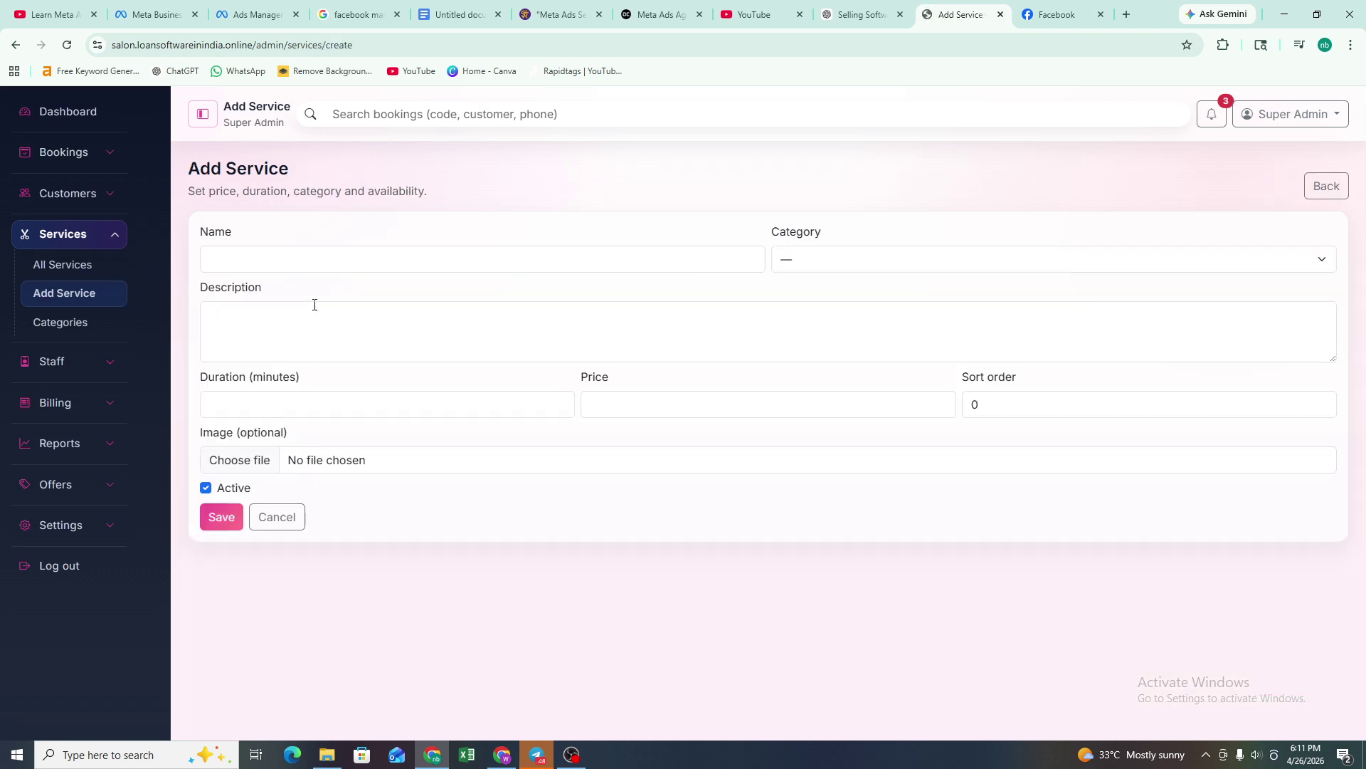
click(361, 265)
click(845, 249)
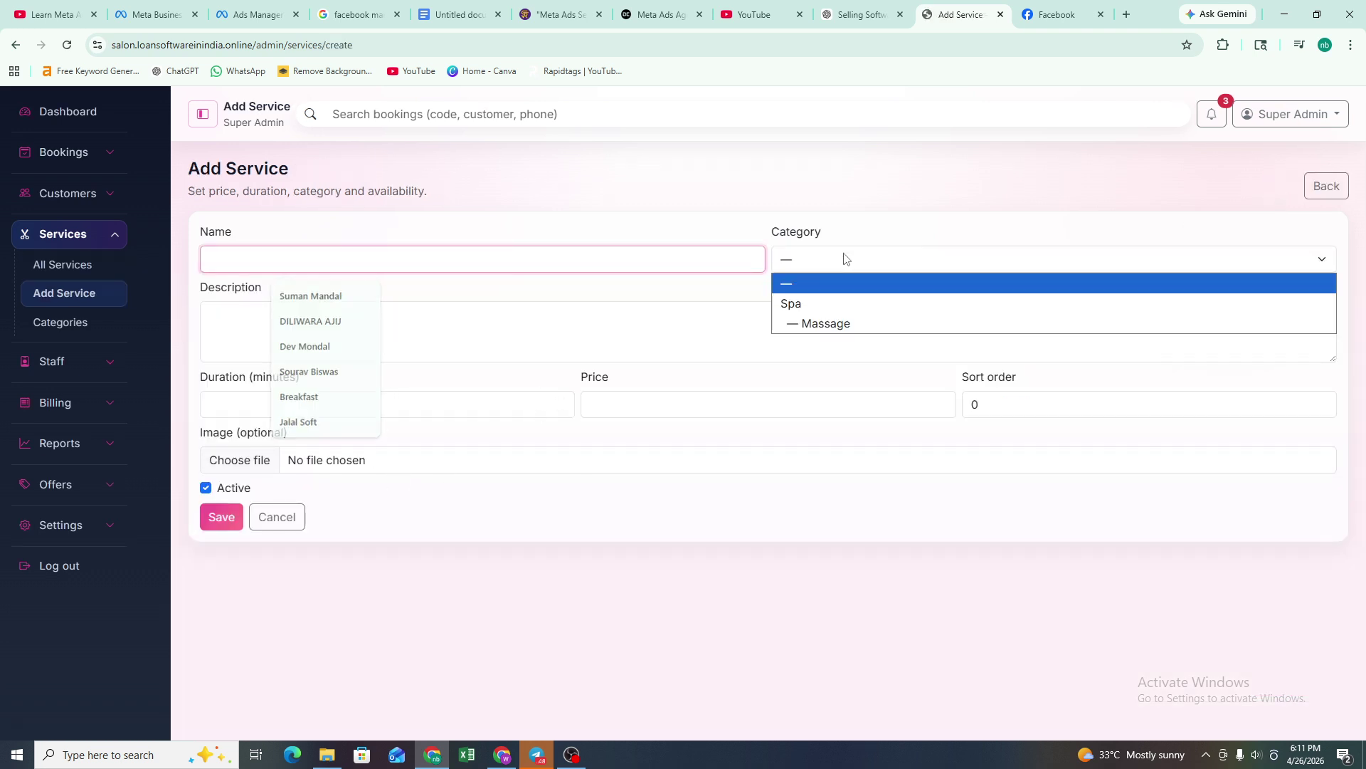
click(246, 321)
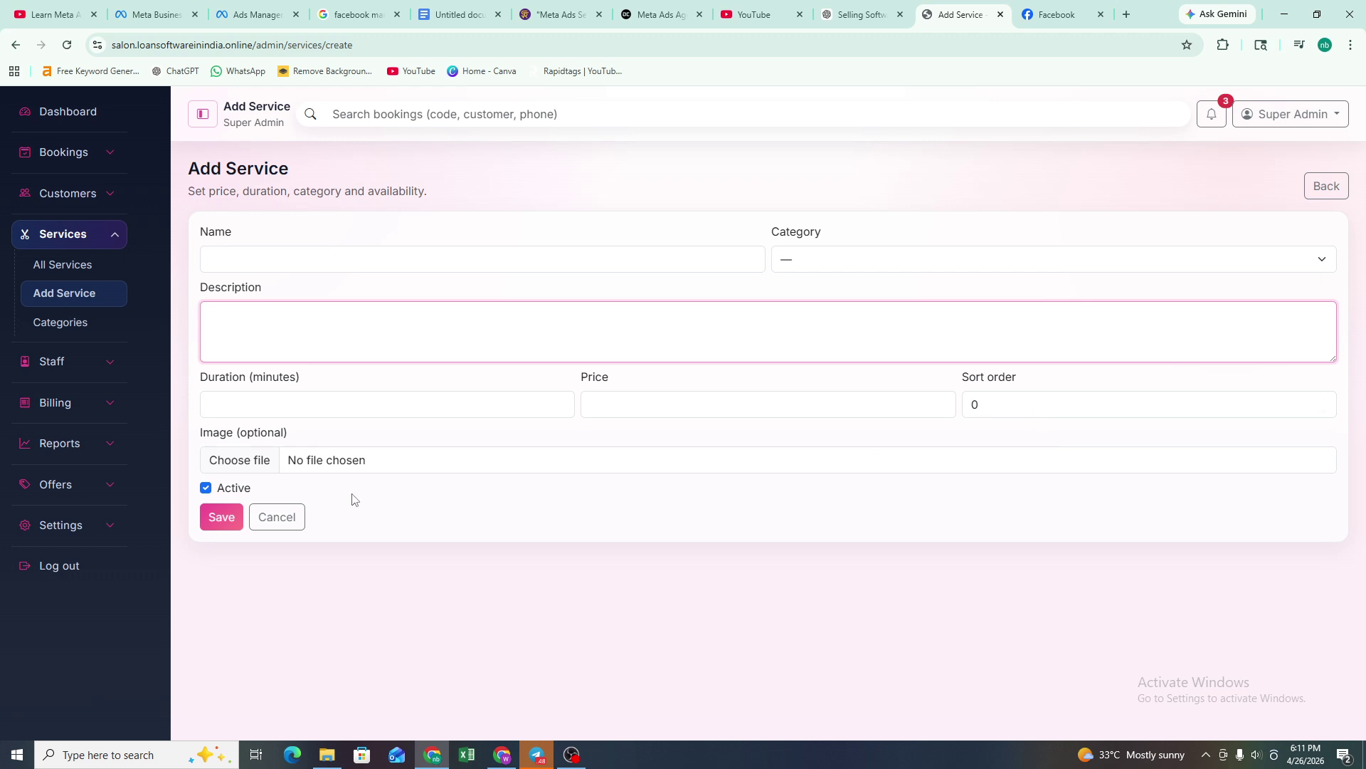
click(1323, 409)
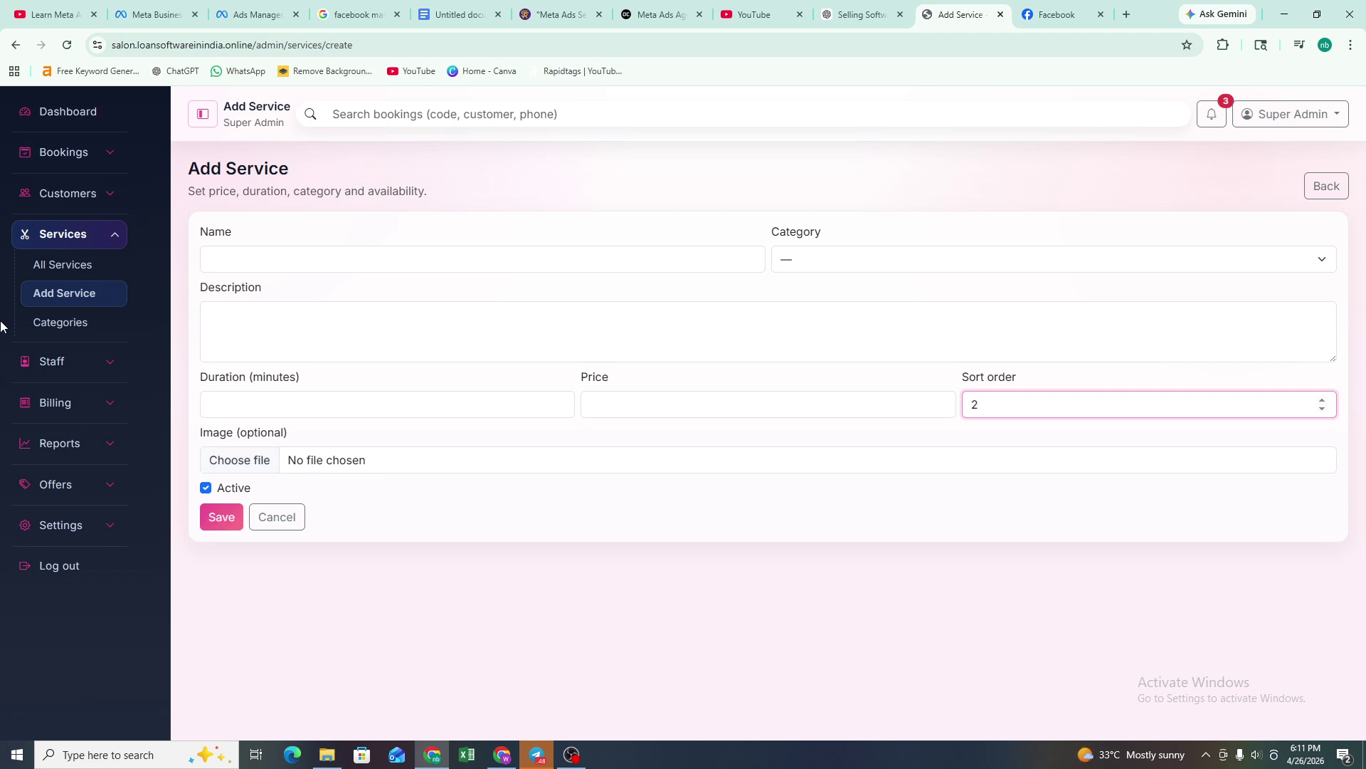
- Set the new service's category to Massage, then Spa, and go to Service Categories
click(81, 324)
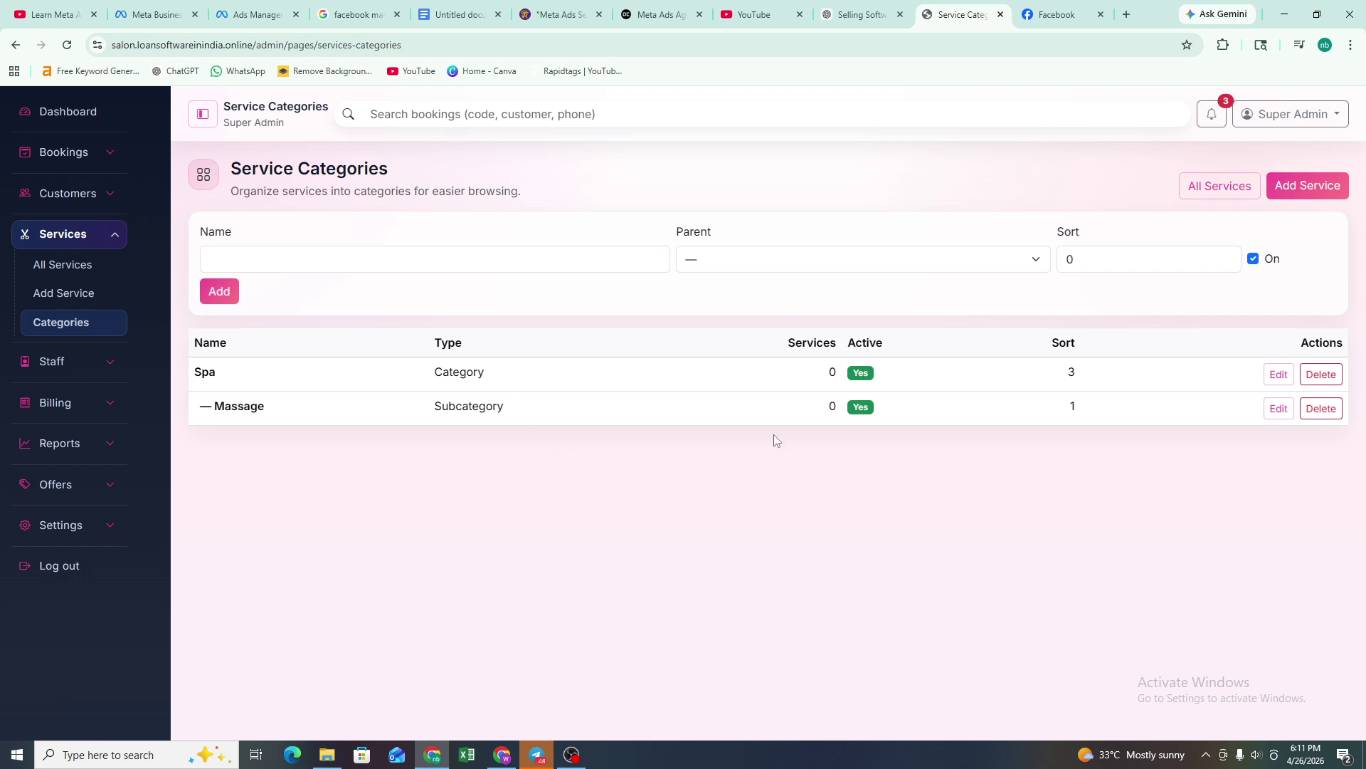
click(1302, 183)
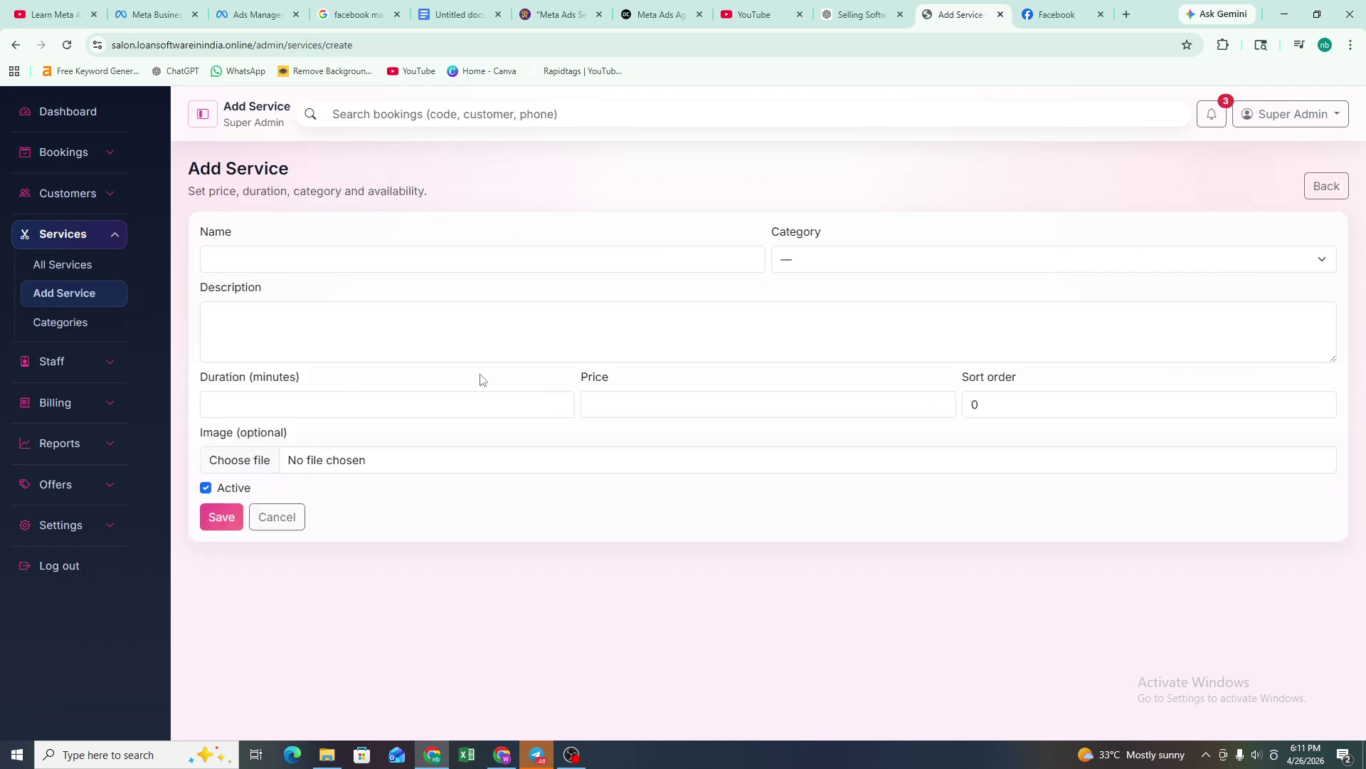
click(901, 260)
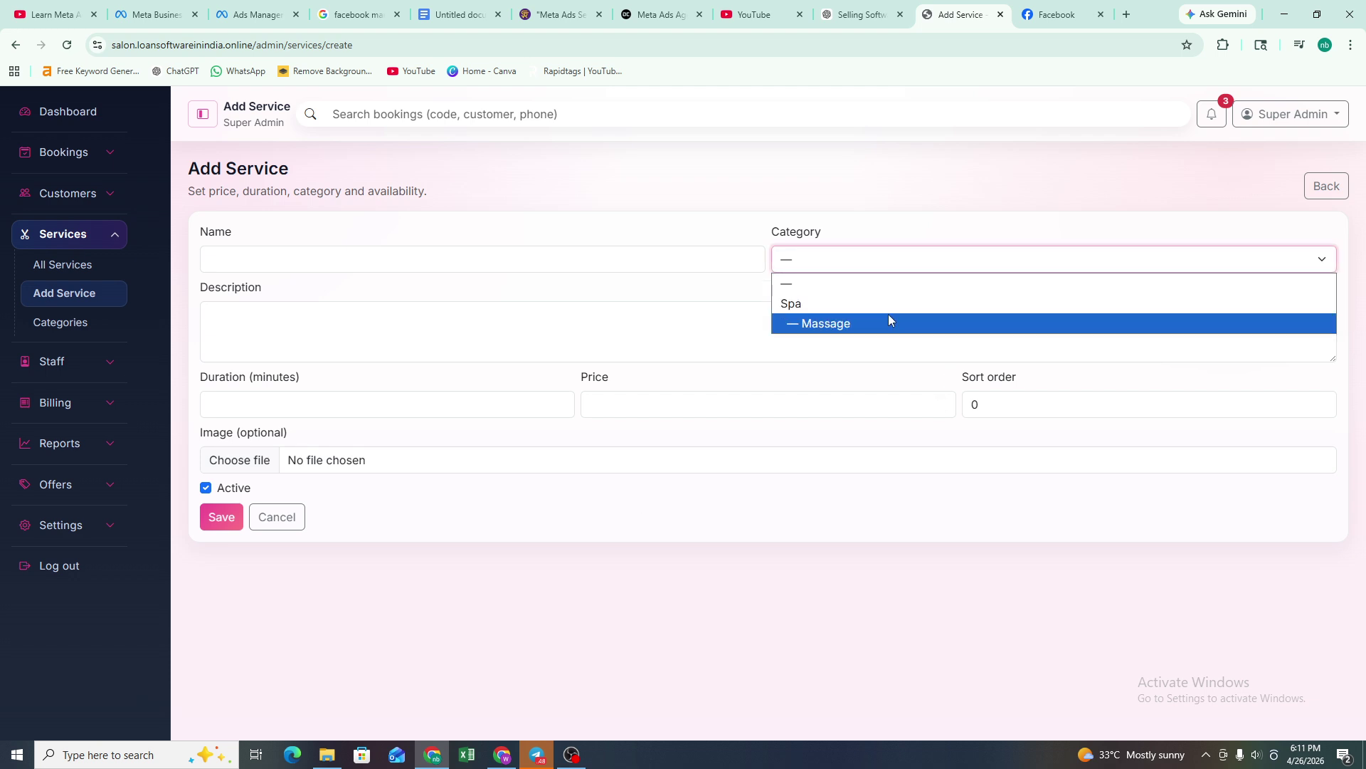
click(888, 315)
click(893, 267)
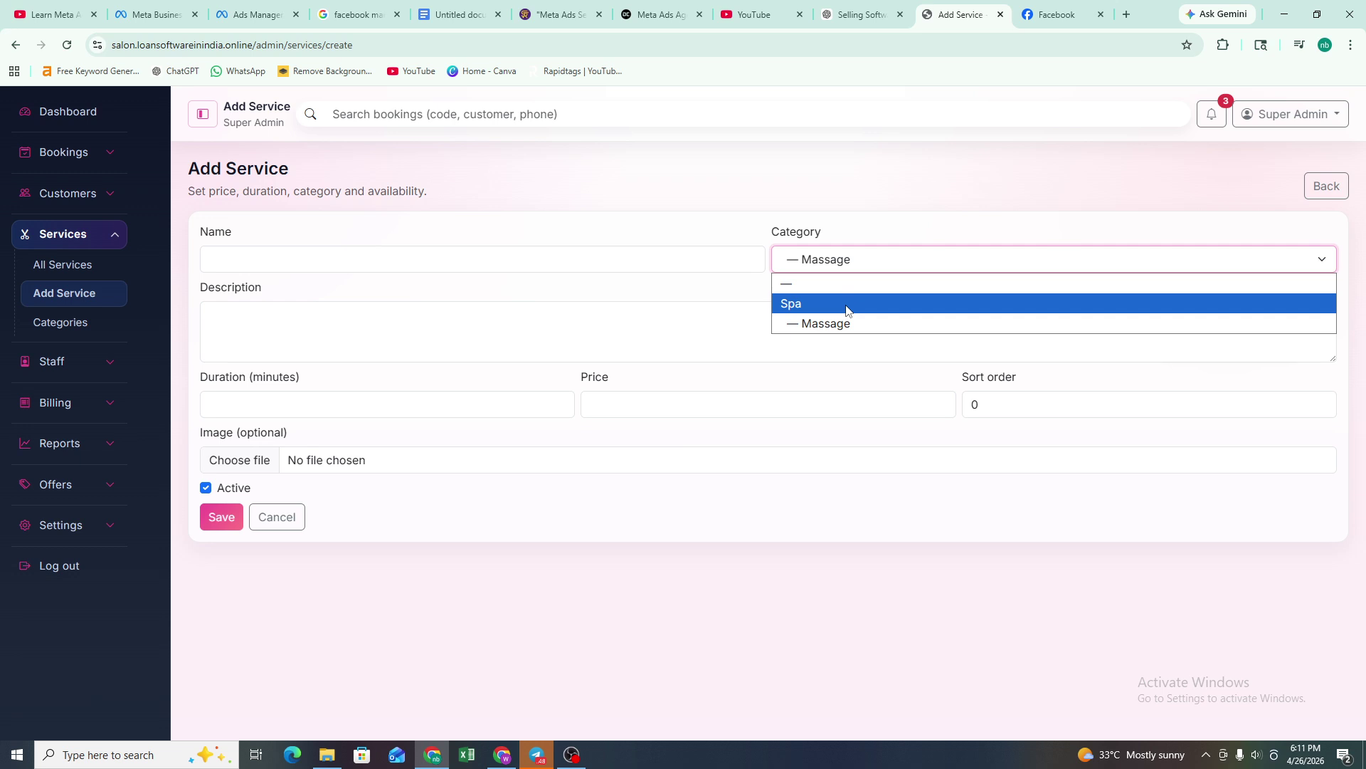
click(882, 304)
click(86, 326)
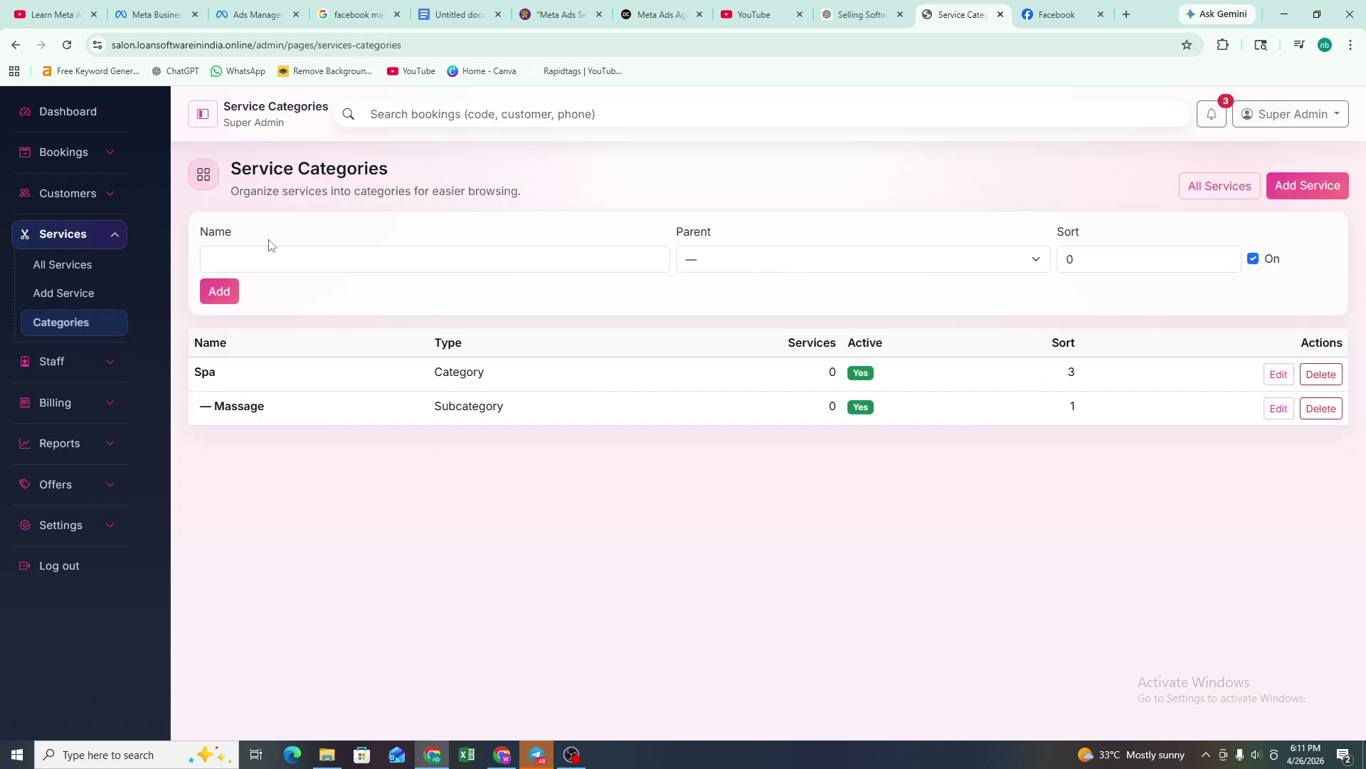
- Look over the new category form's Name, Parent (left at none) and Sort fields
click(263, 256)
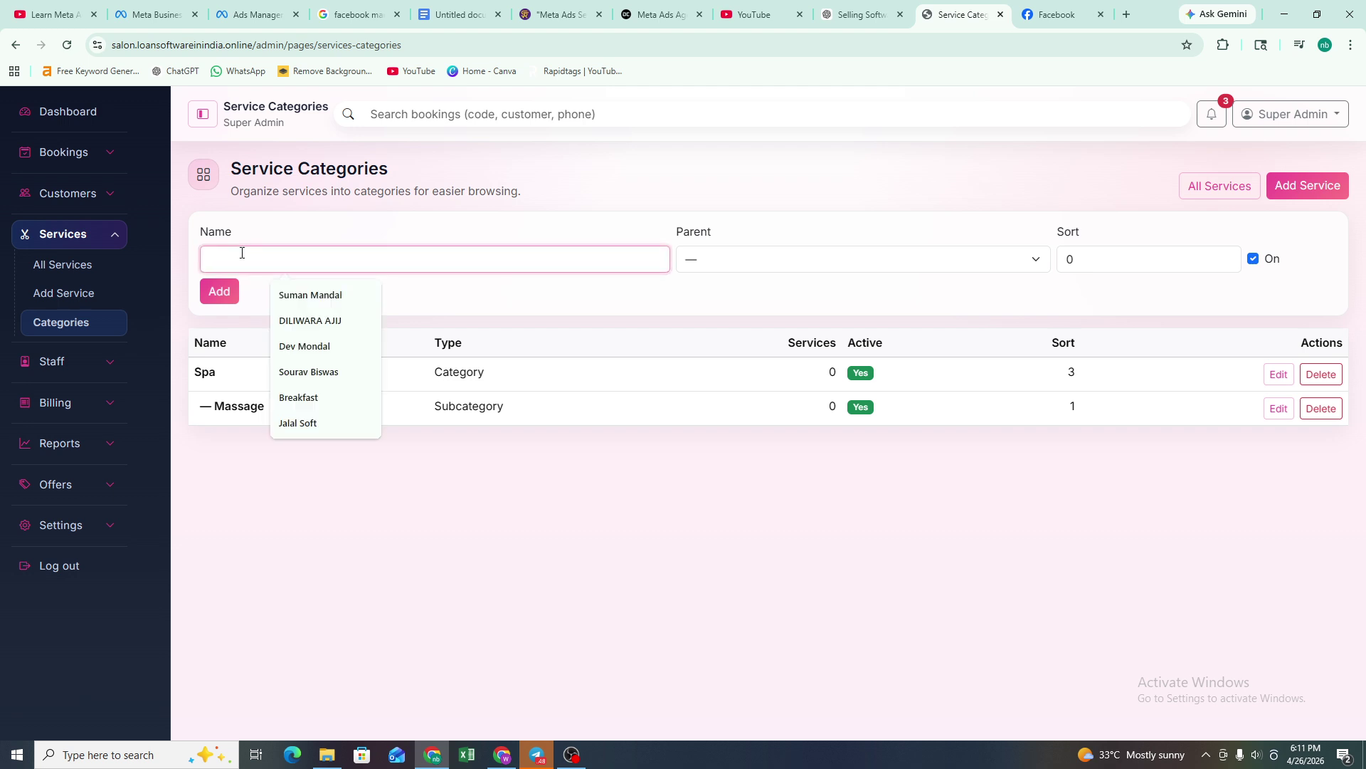
click(760, 261)
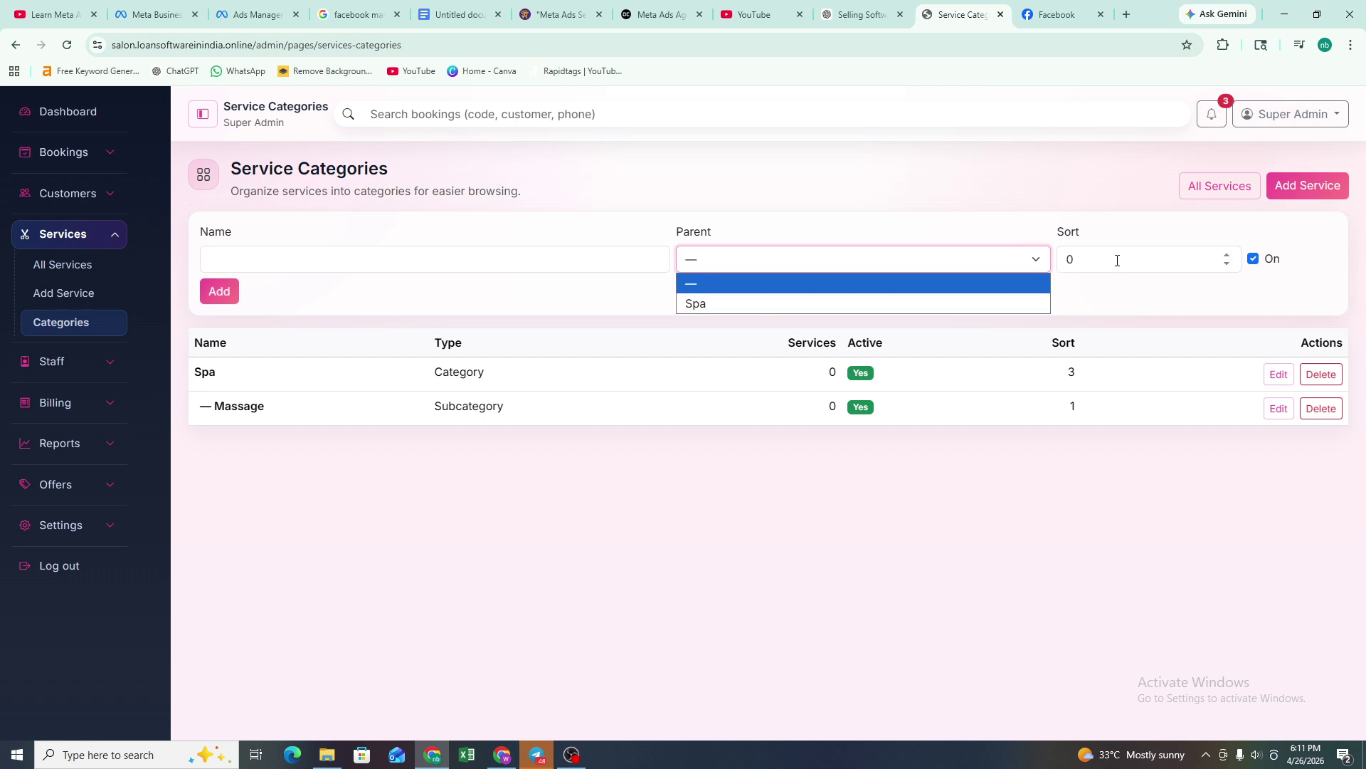
click(1203, 265)
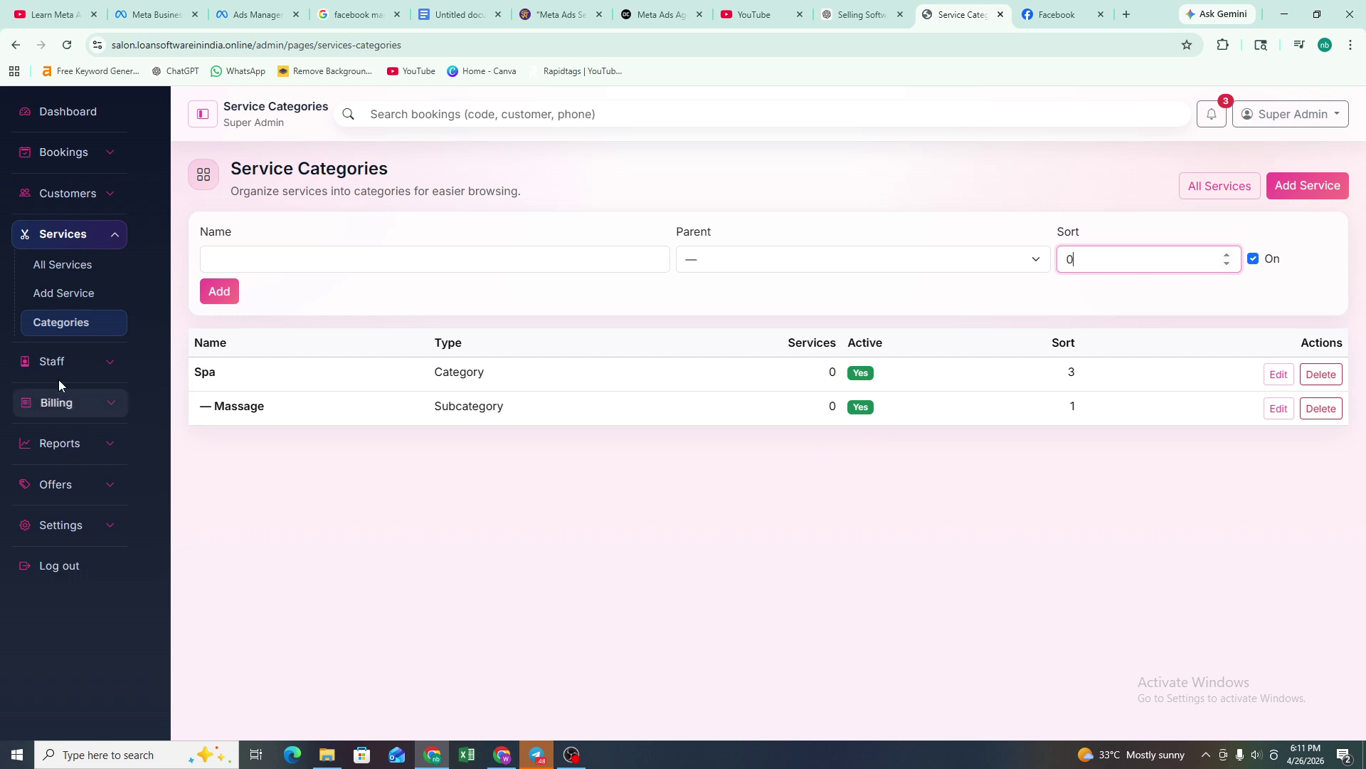
- Expand the Staff pages and open Staff Management, listing one active staff member
click(66, 361)
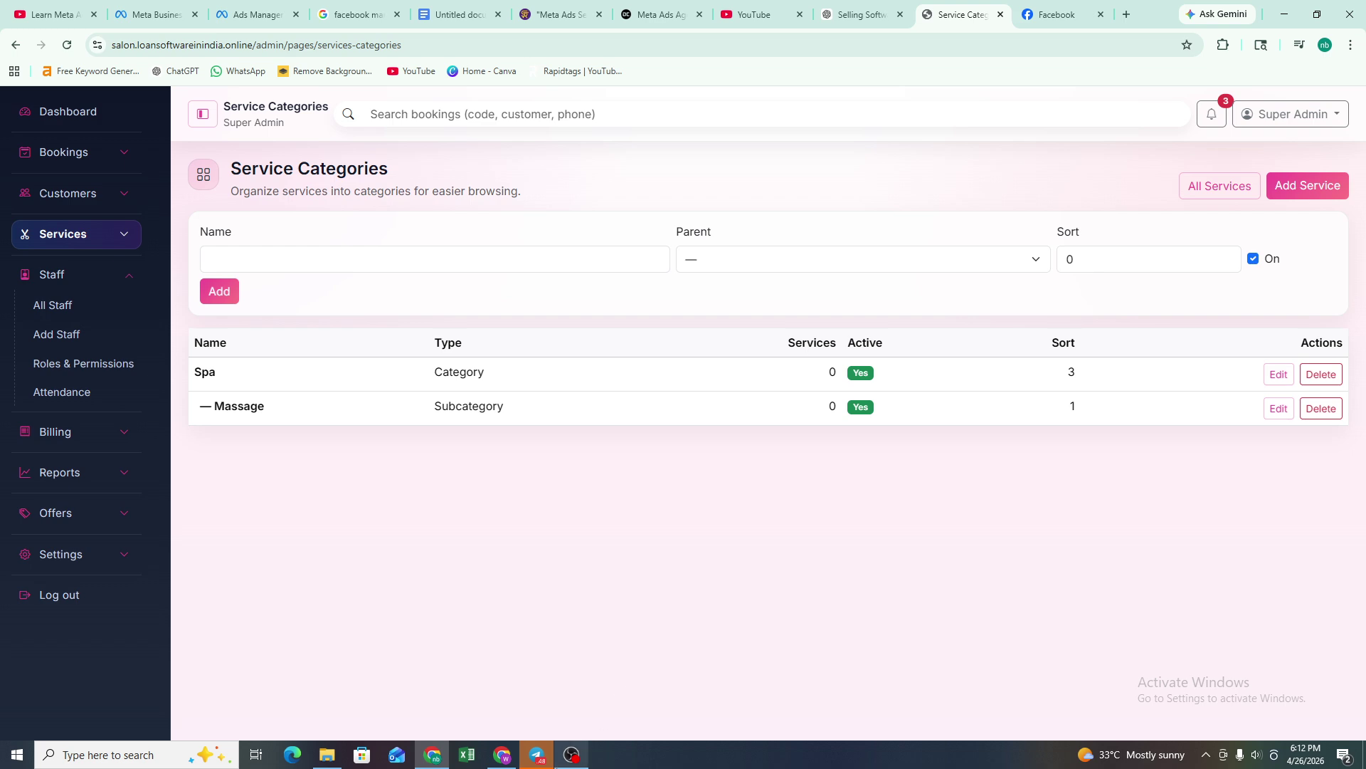
click(562, 756)
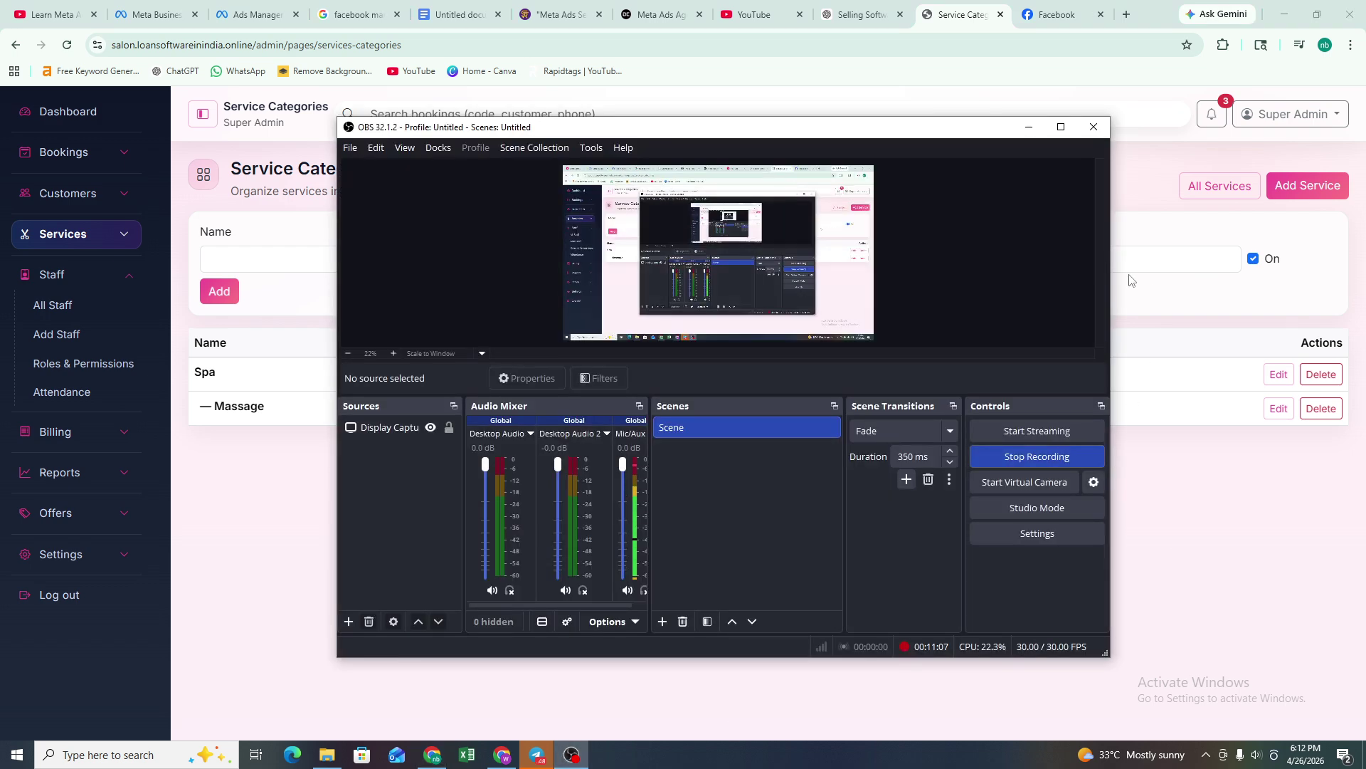
click(1028, 127)
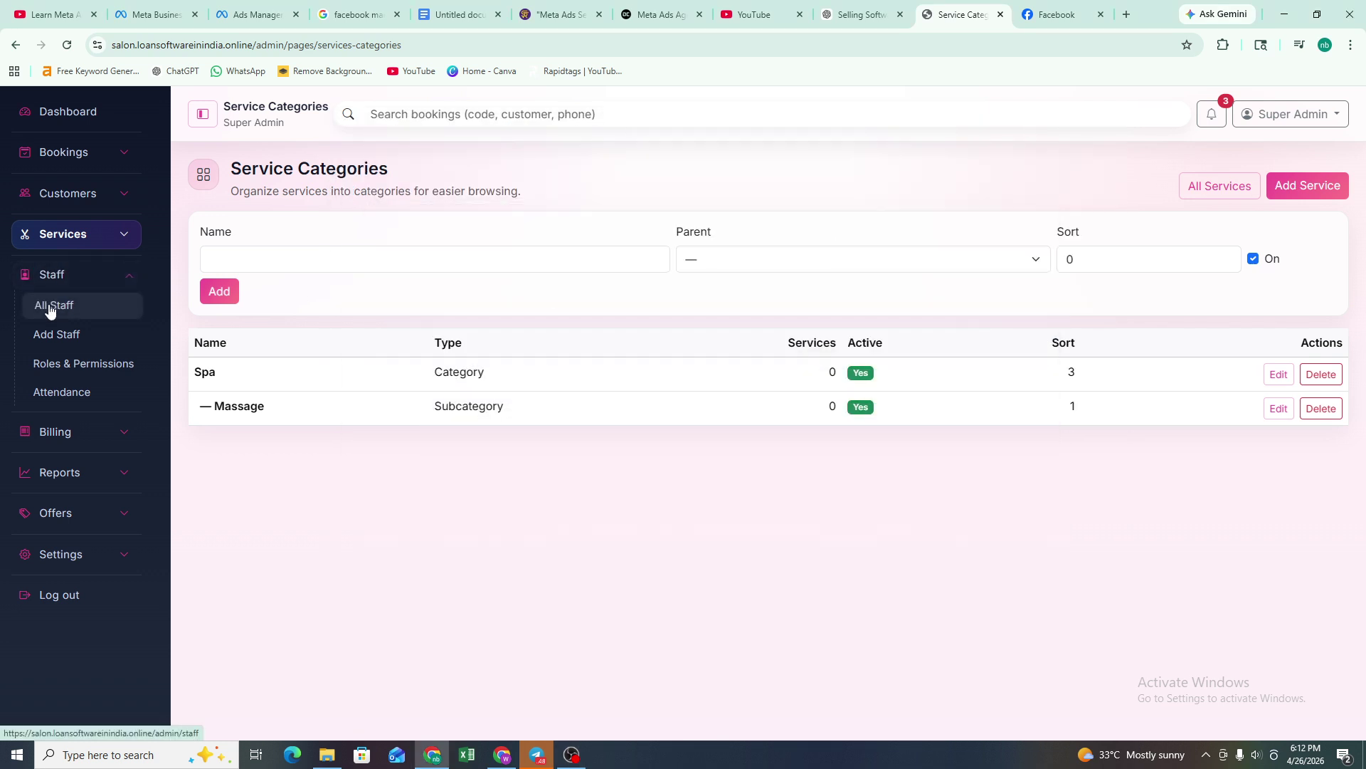
click(48, 307)
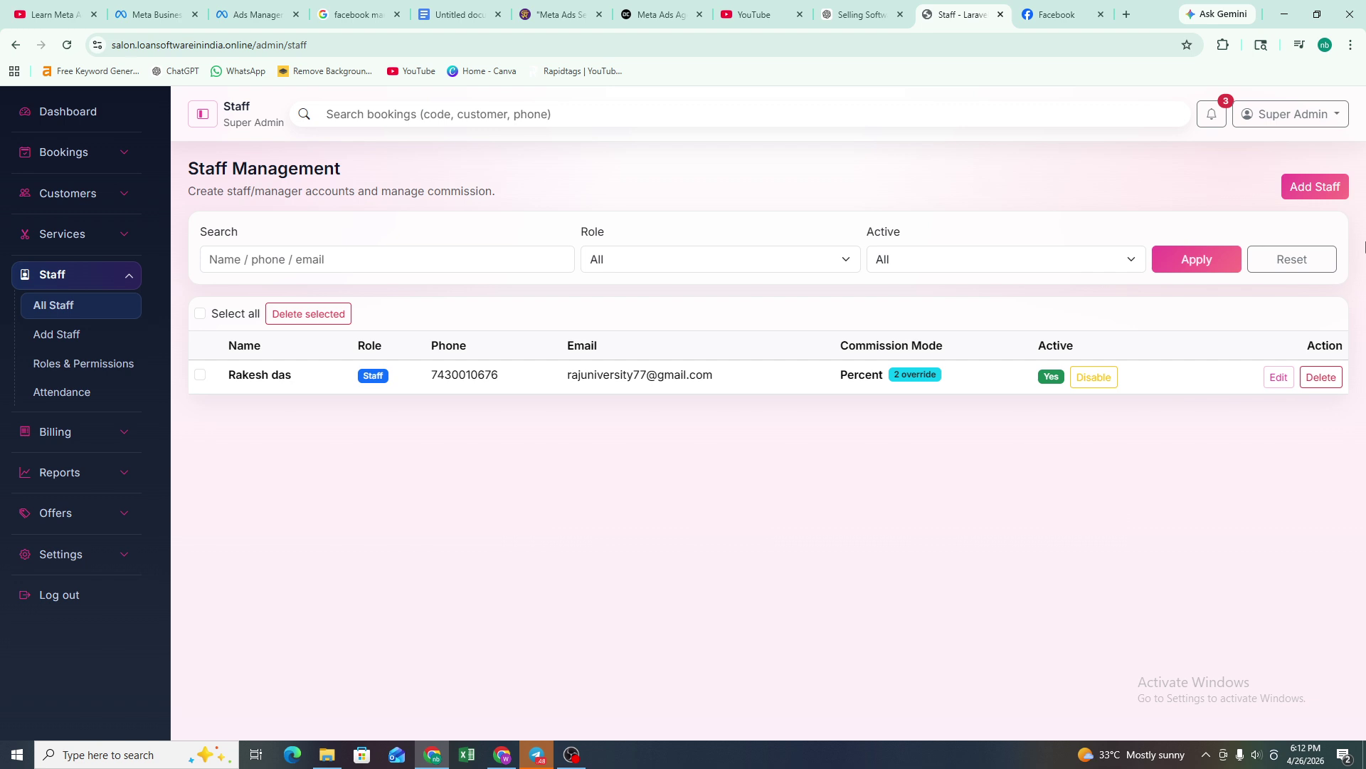
- Open the blank Add Staff form and view its role options, defaulting to Staff
click(1315, 187)
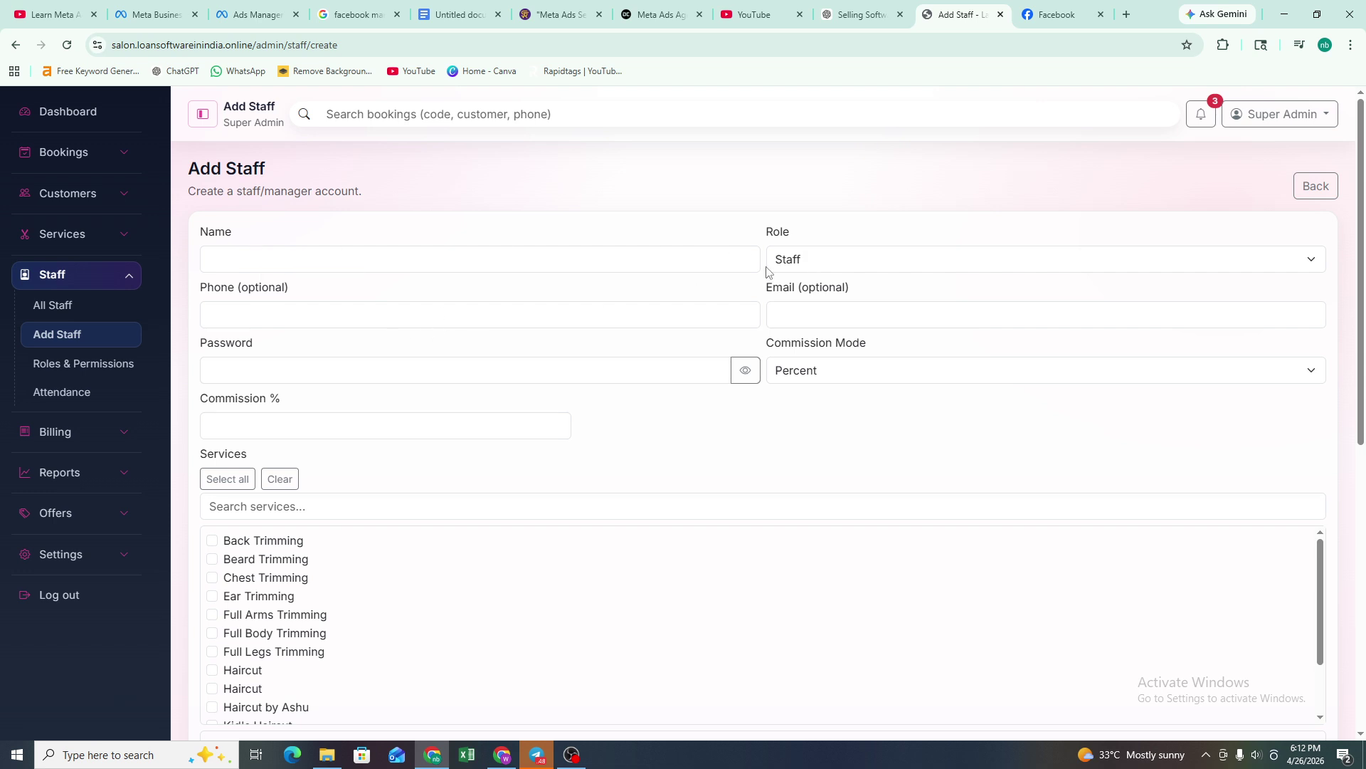
click(868, 256)
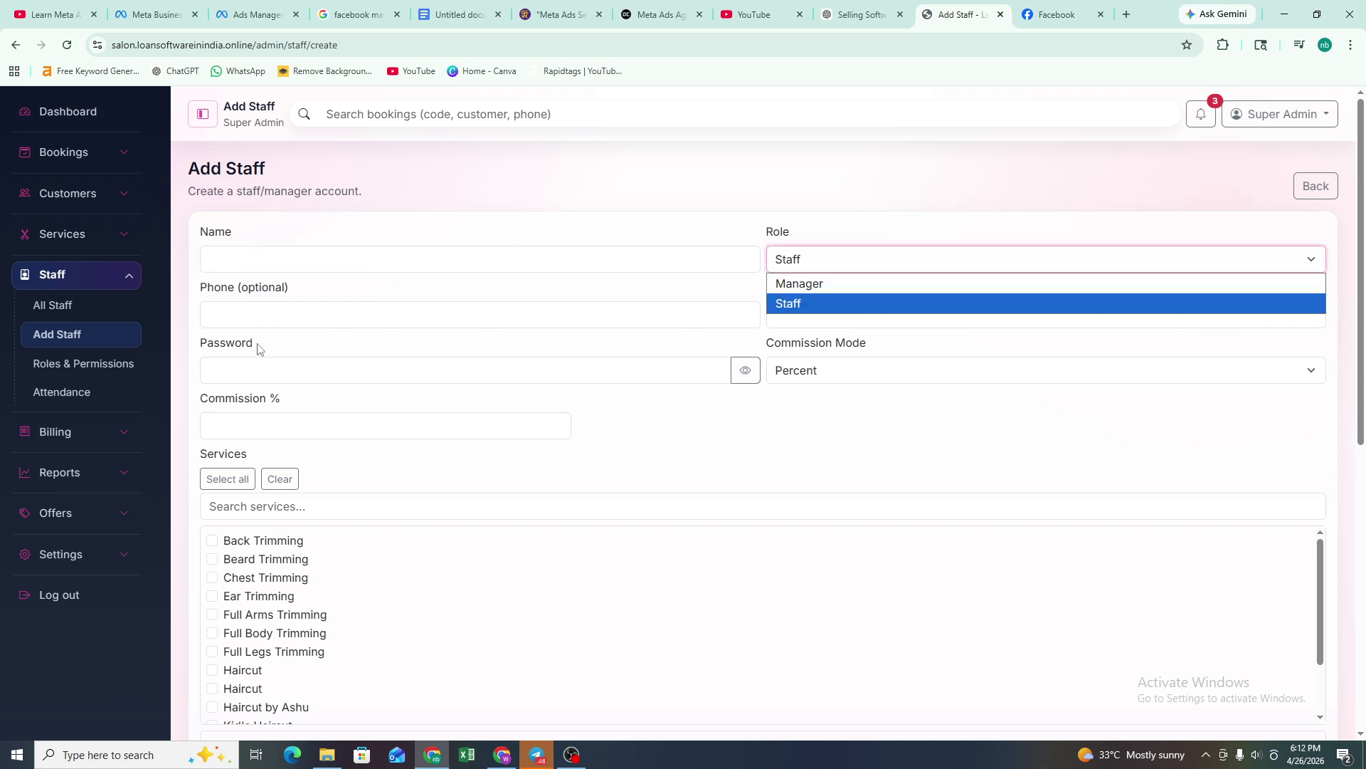
- Check the Add Staff form's phone and commission fields, keeping the Staff role and Percent
click(268, 315)
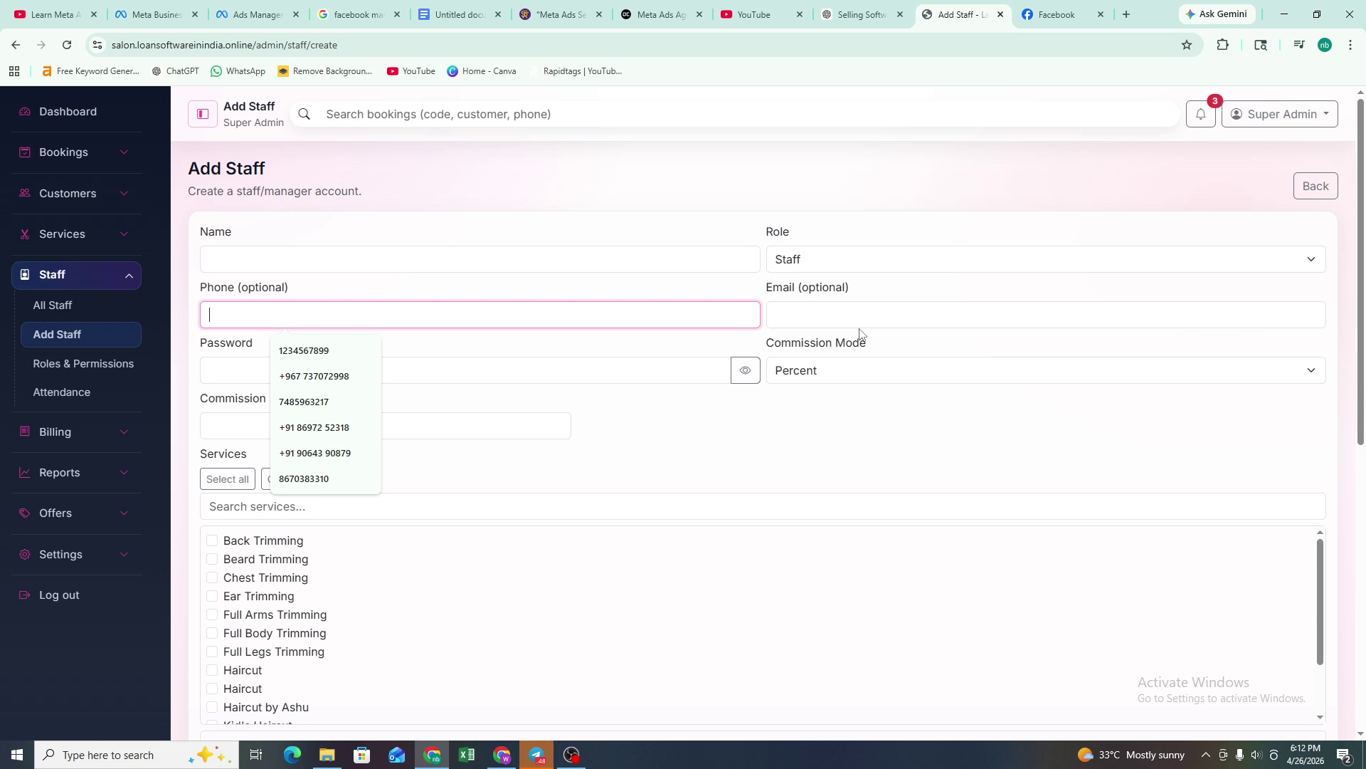
click(886, 403)
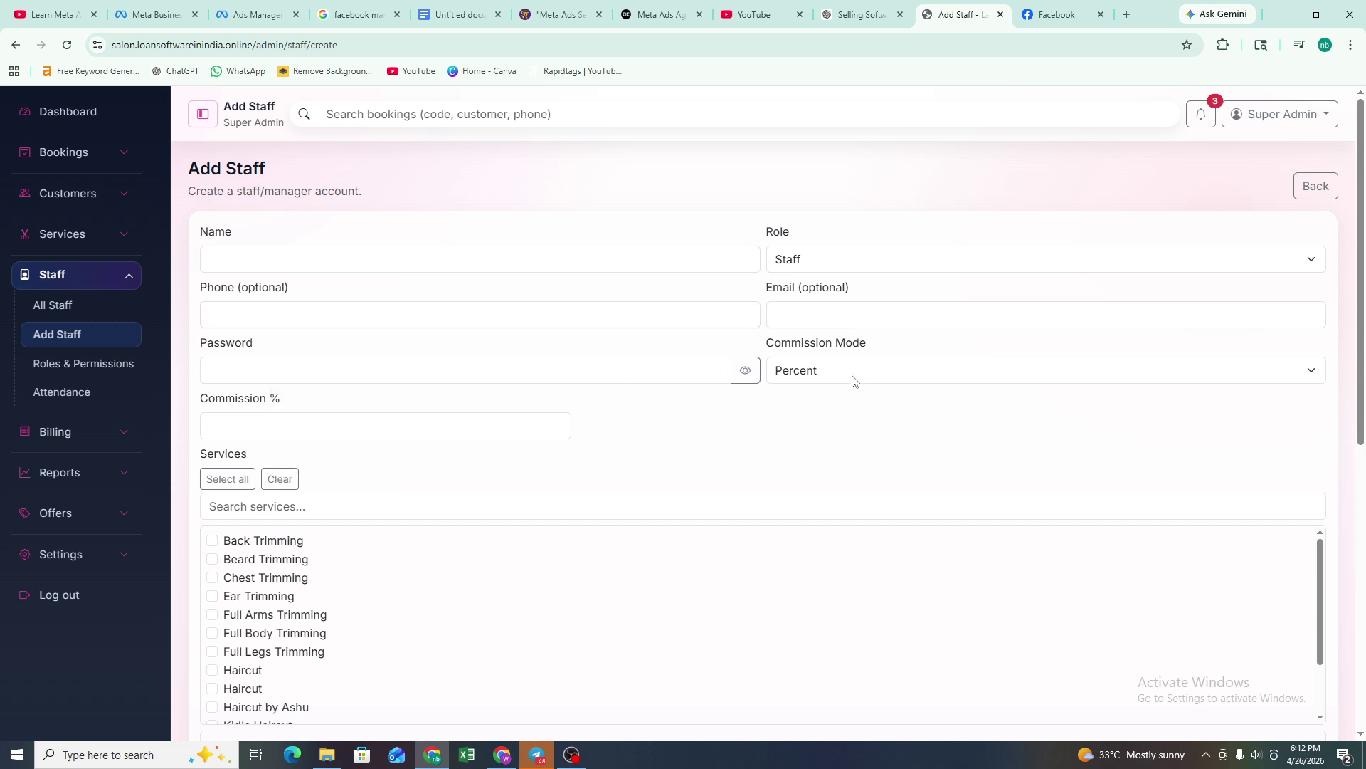
click(854, 382)
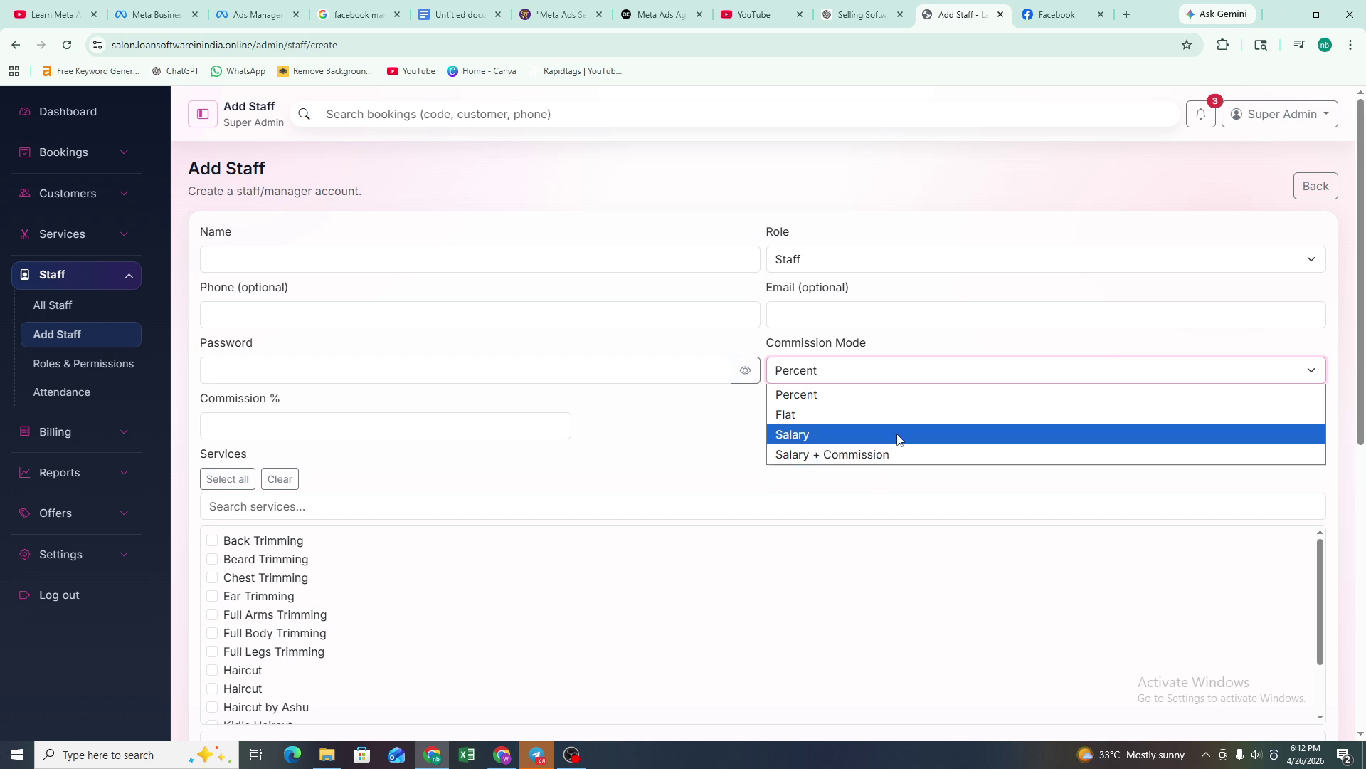
click(652, 482)
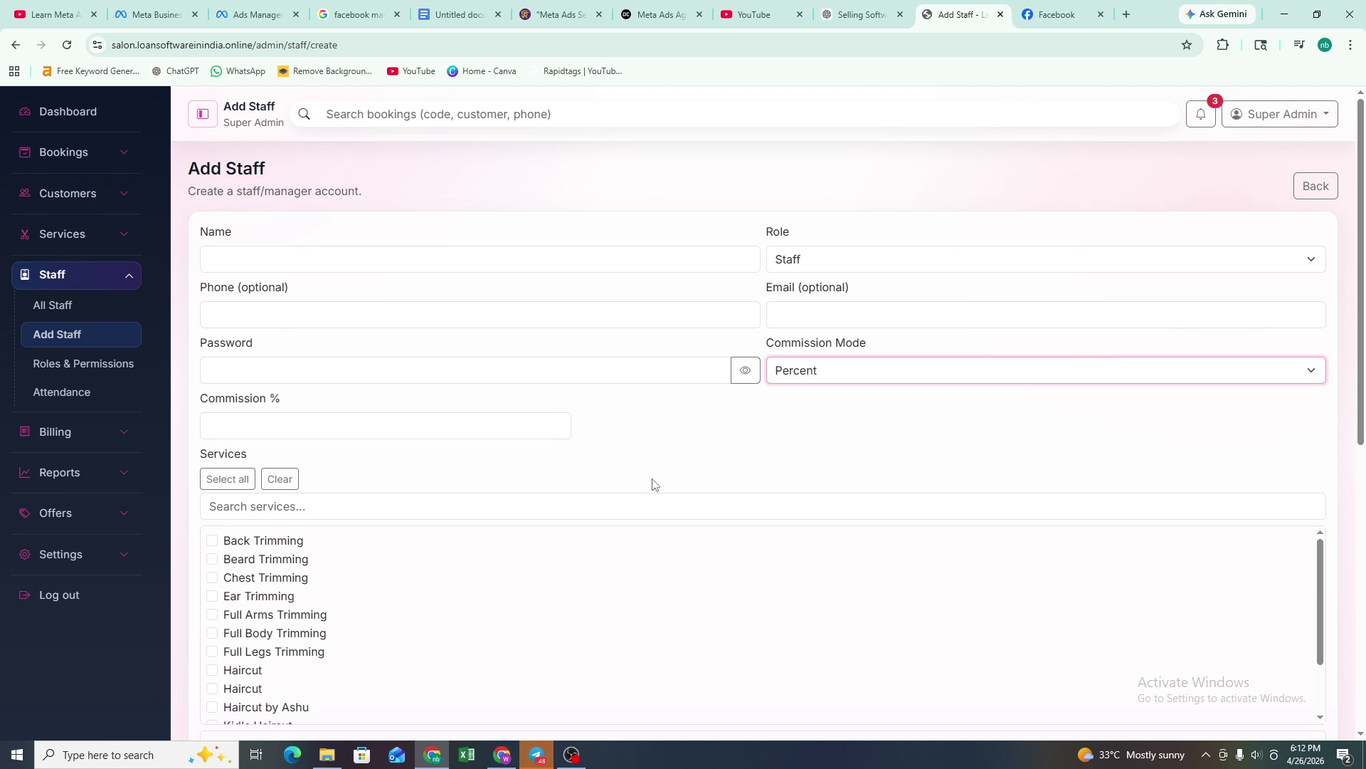
- Scroll through the Per-service Override table, then go to Roles & Permissions
scroll(375, 430, down, 1)
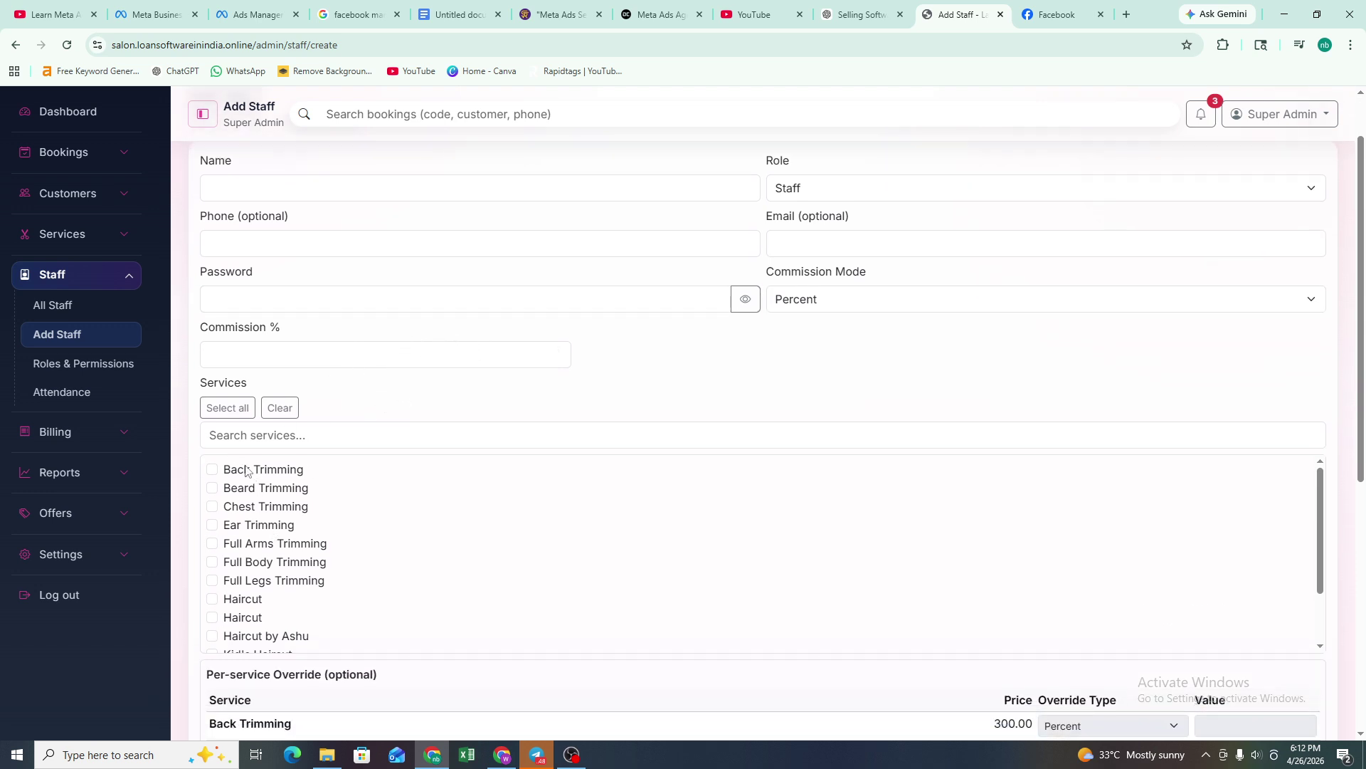
scroll(239, 491, down, 2)
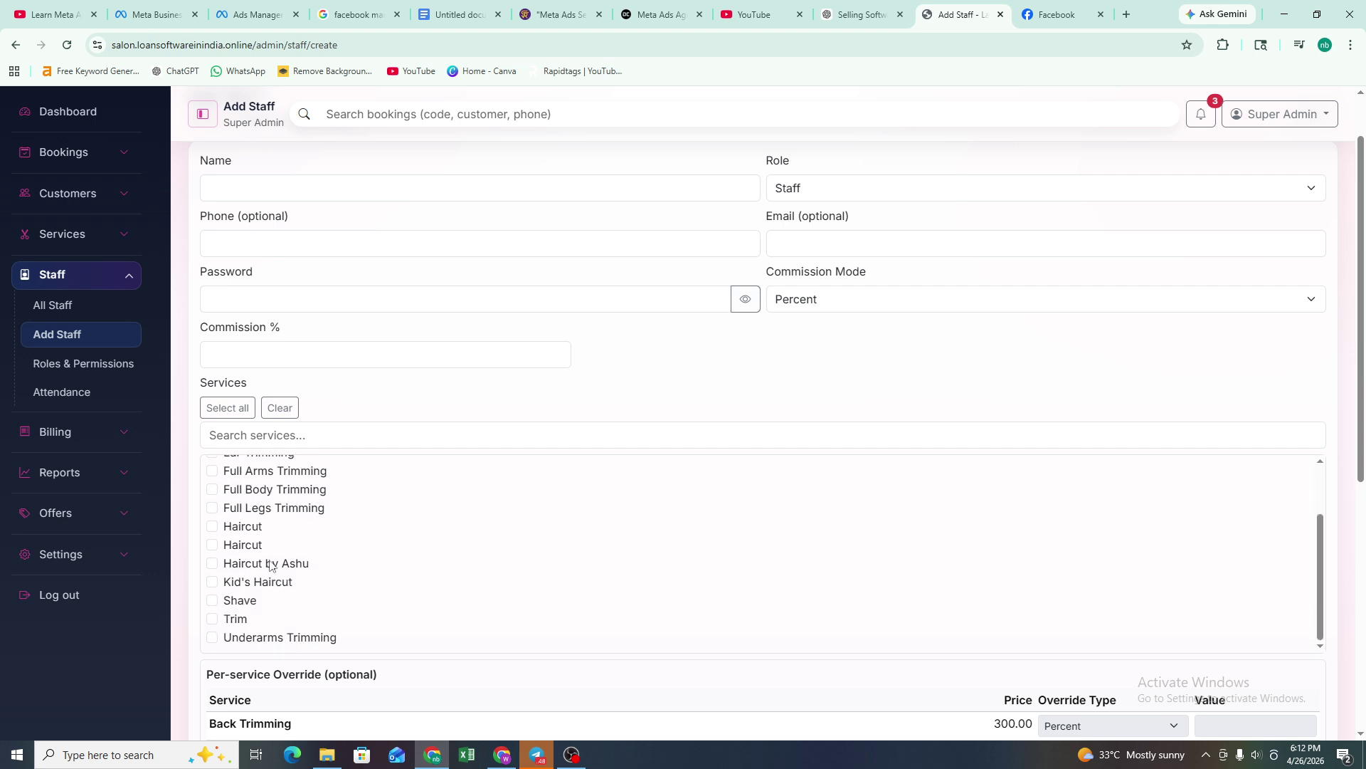
scroll(365, 556, down, 4)
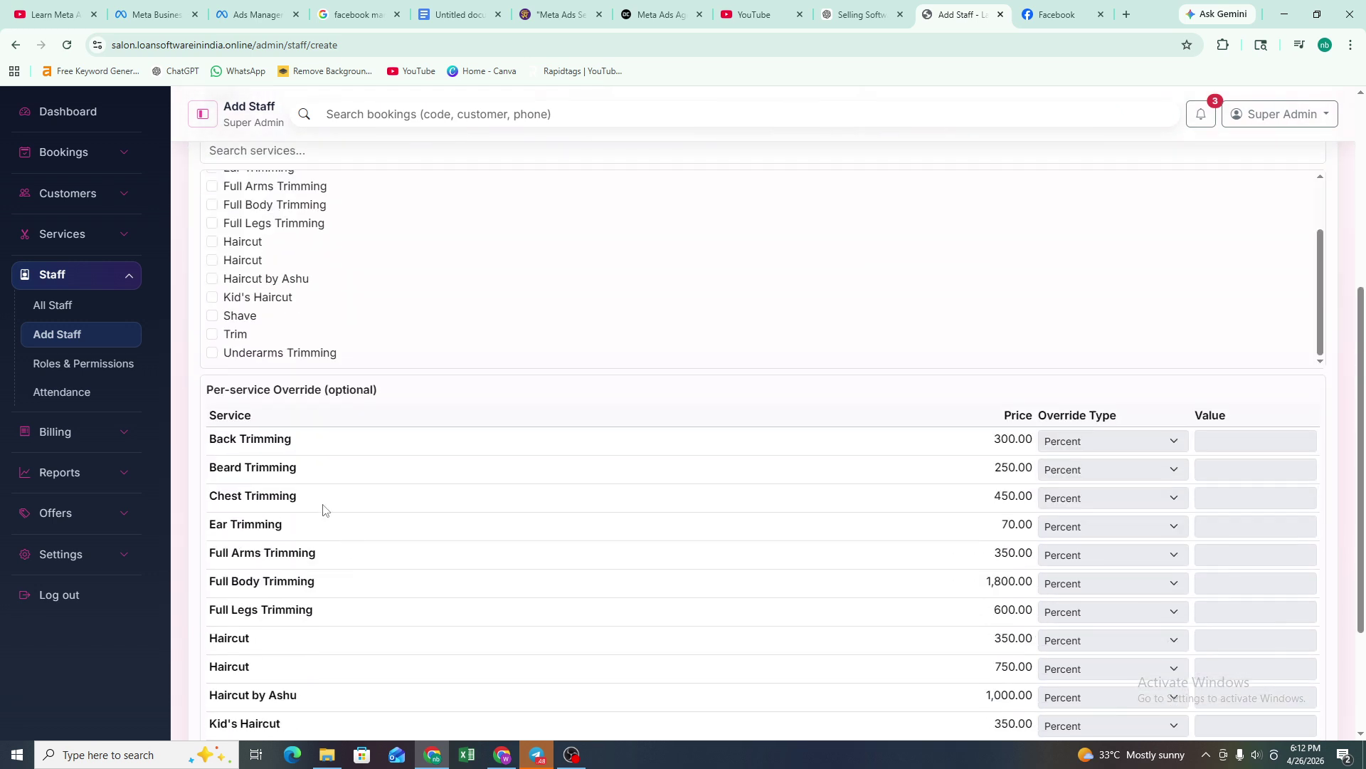
scroll(290, 375, up, 1)
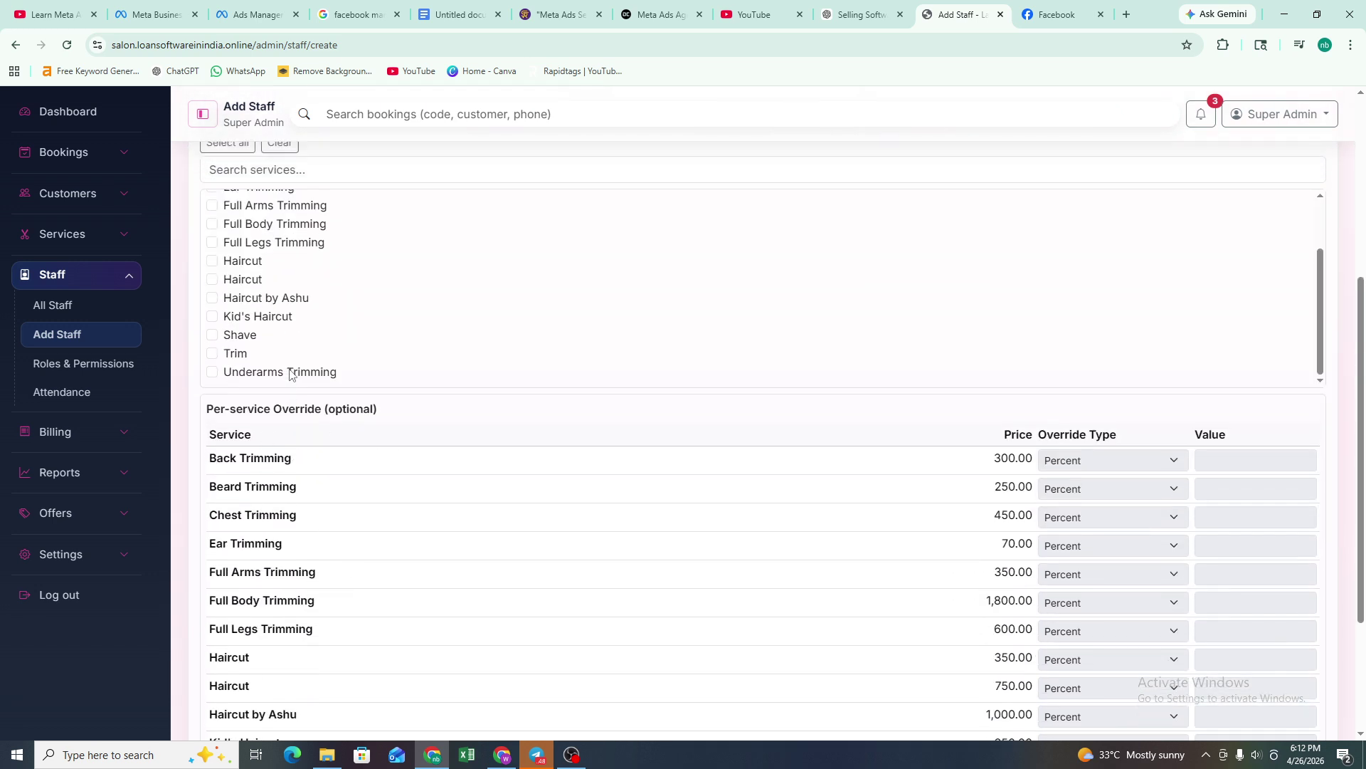
scroll(290, 374, up, 2)
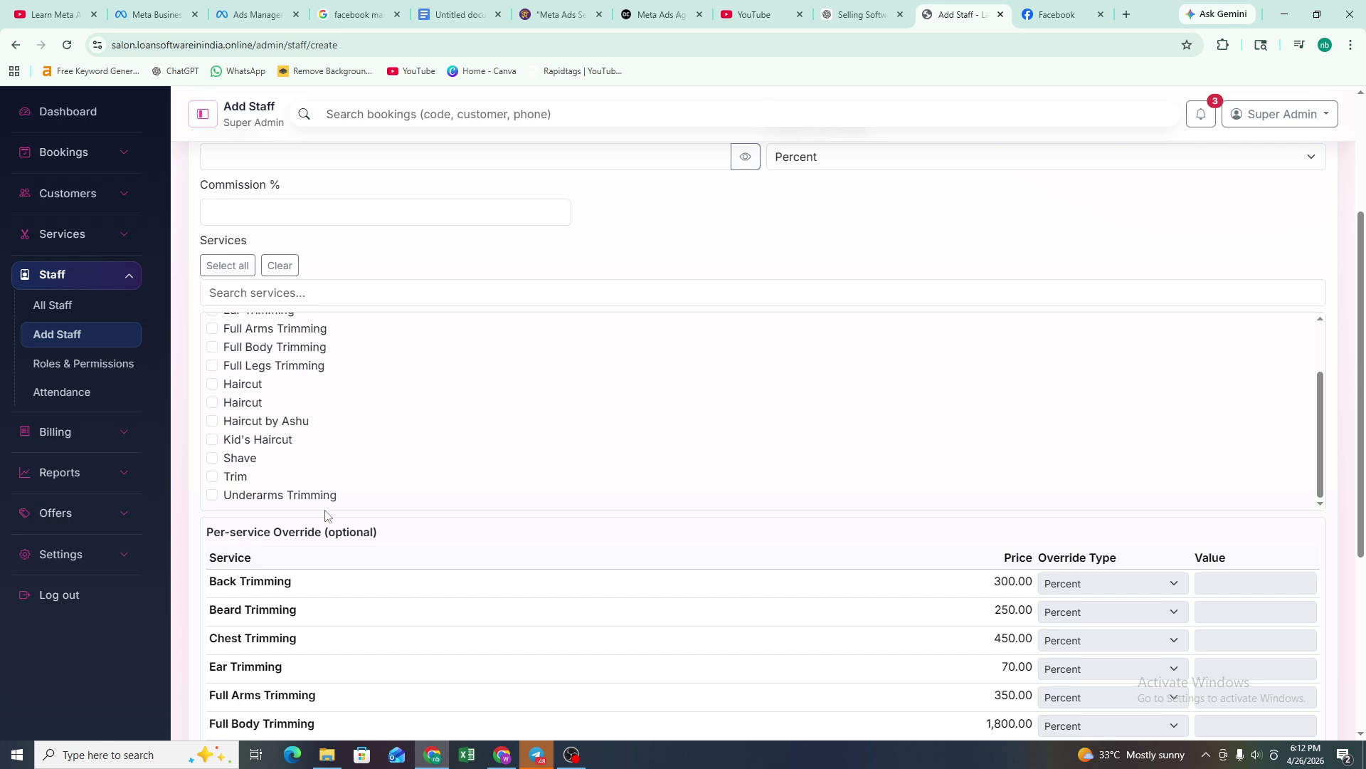
scroll(427, 470, down, 3)
scroll(342, 512, down, 1)
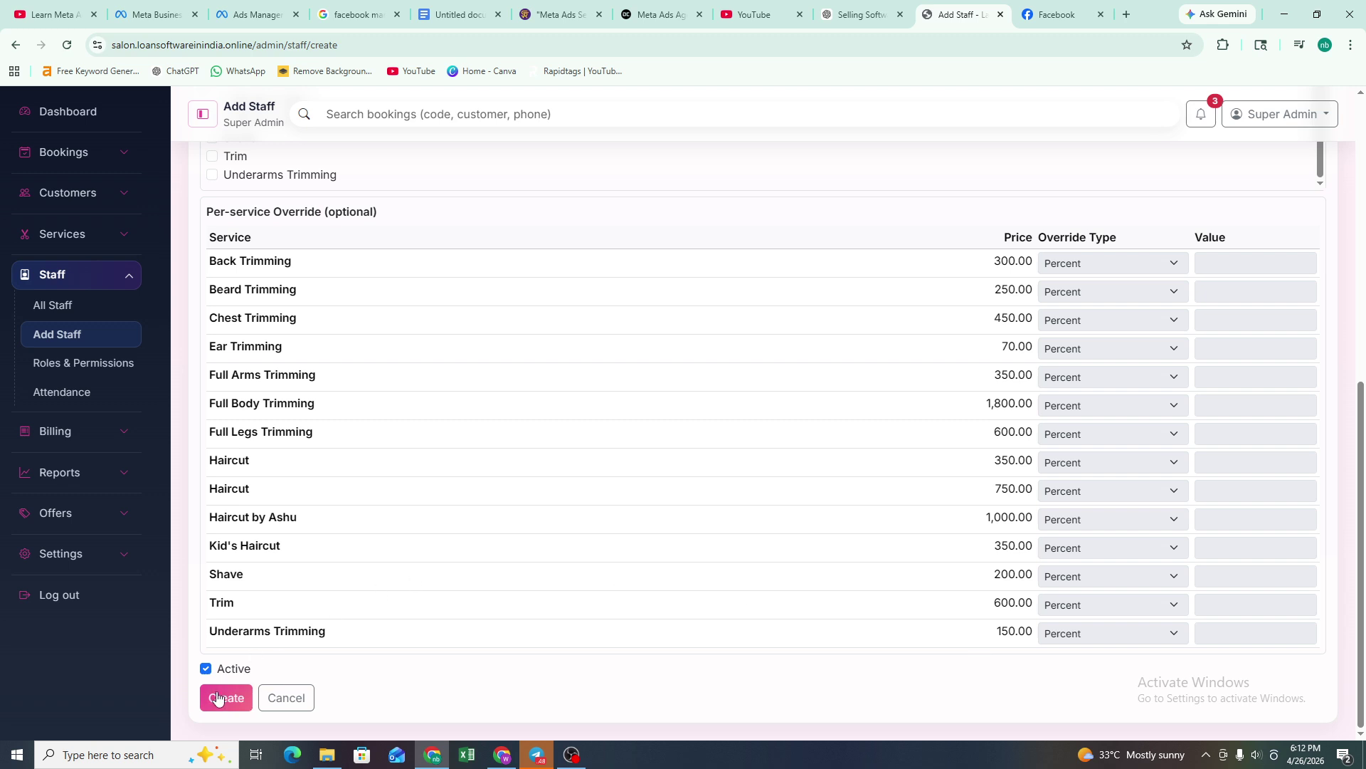
scroll(651, 451, up, 8)
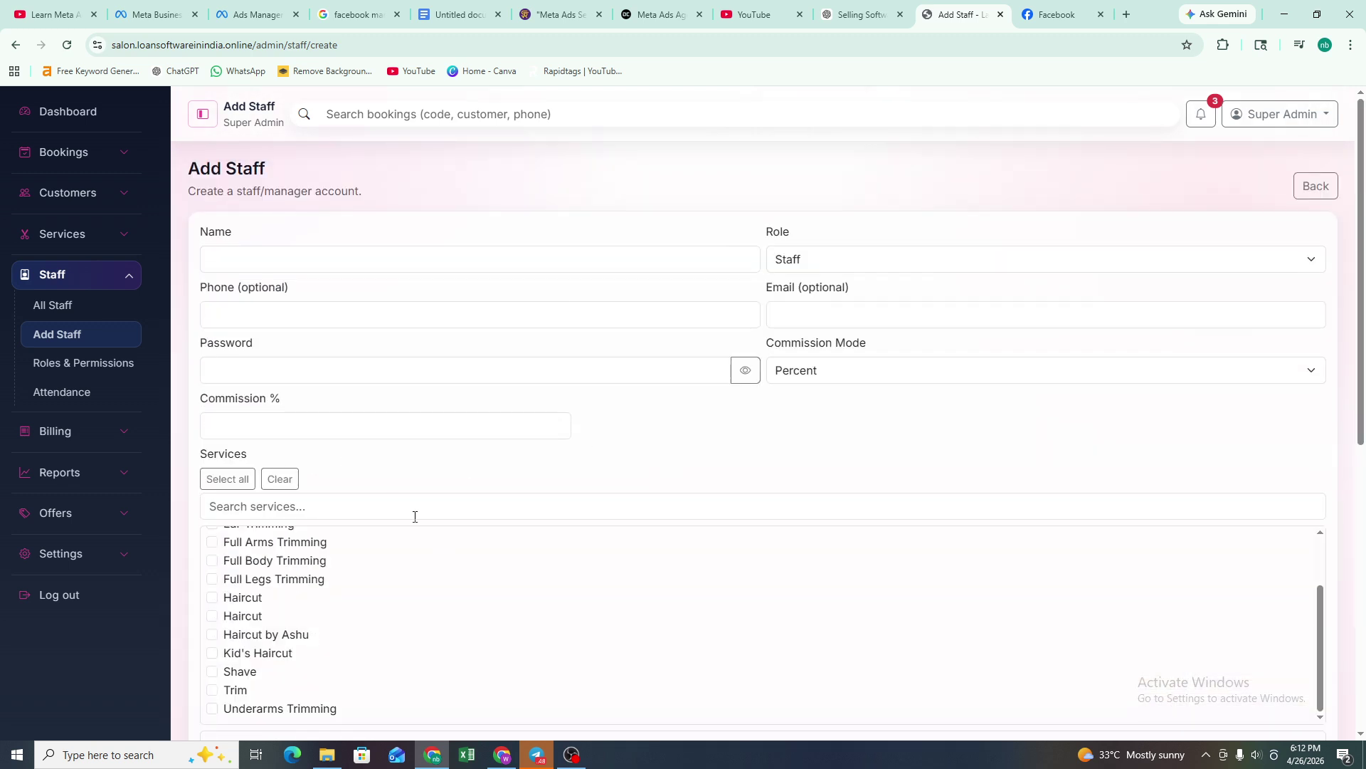
click(97, 369)
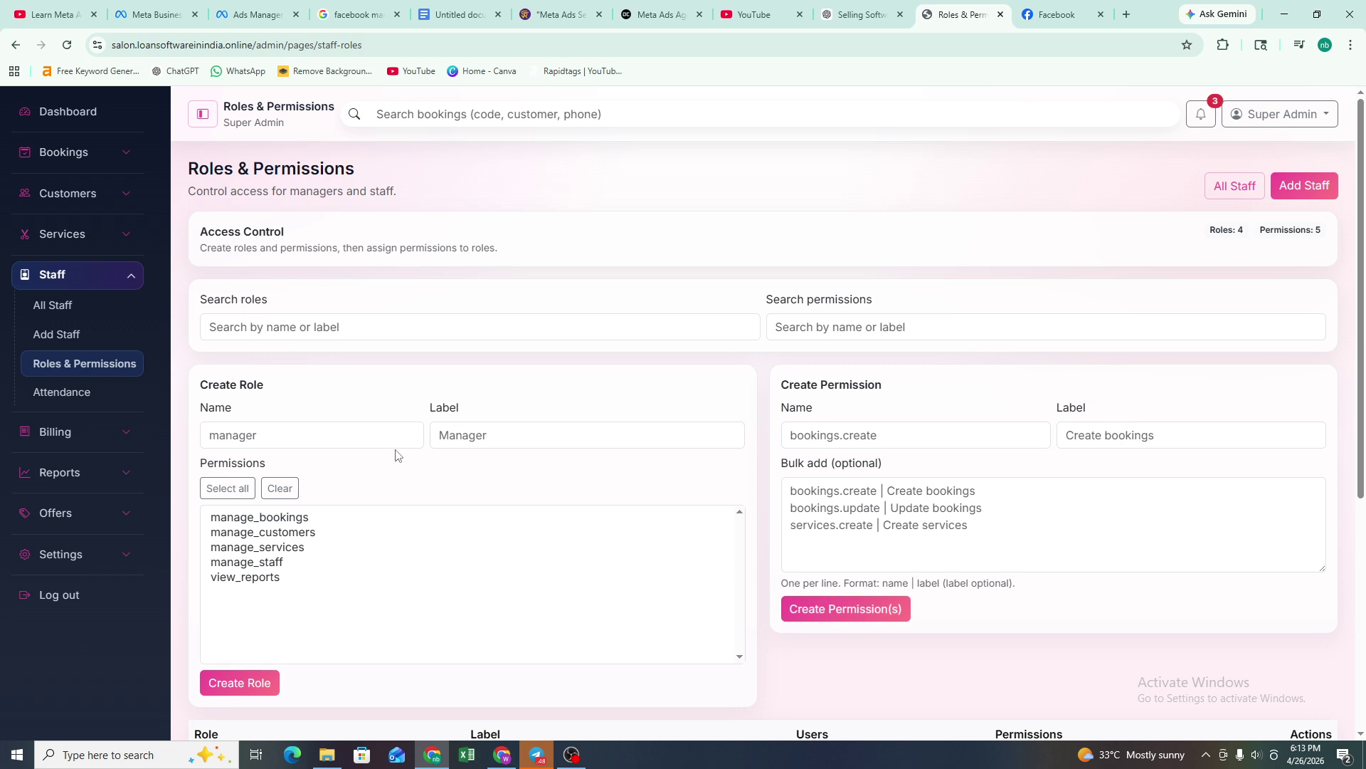
click(350, 332)
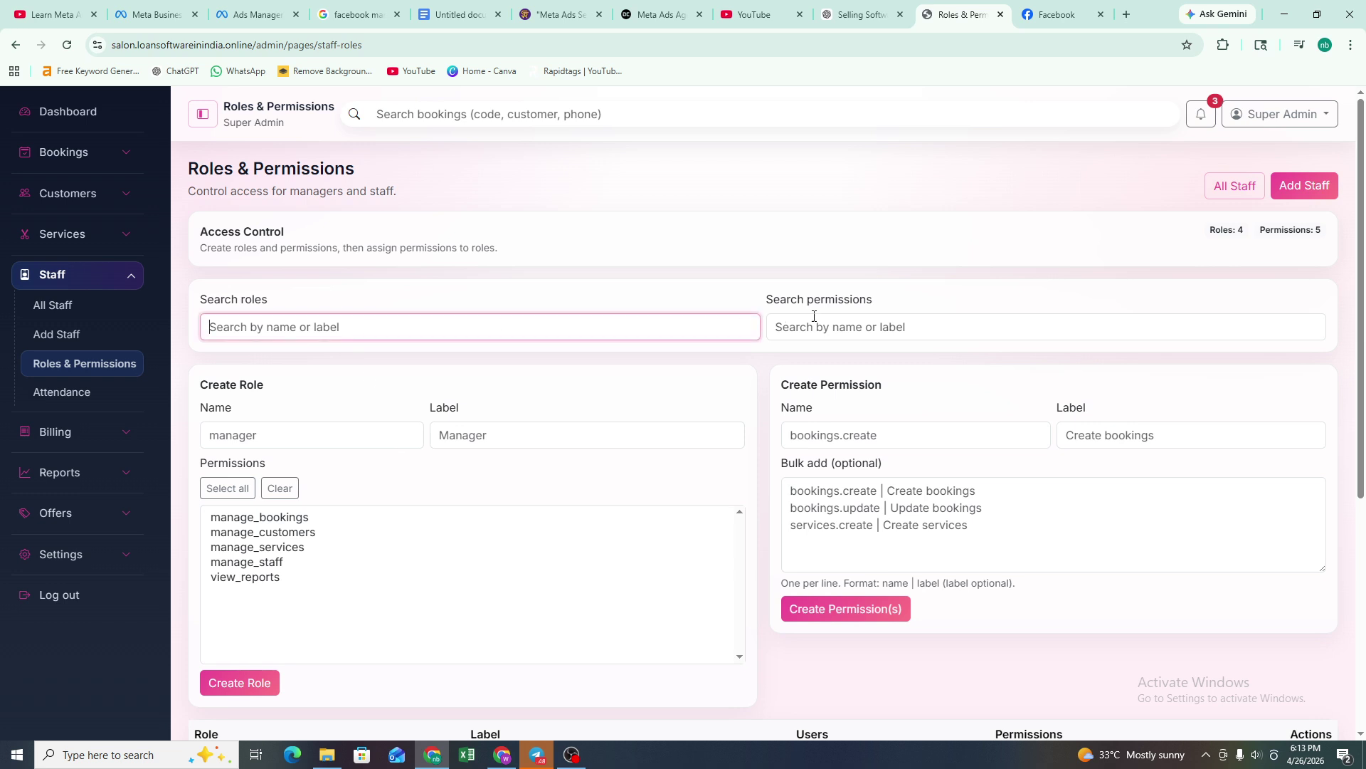
click(847, 325)
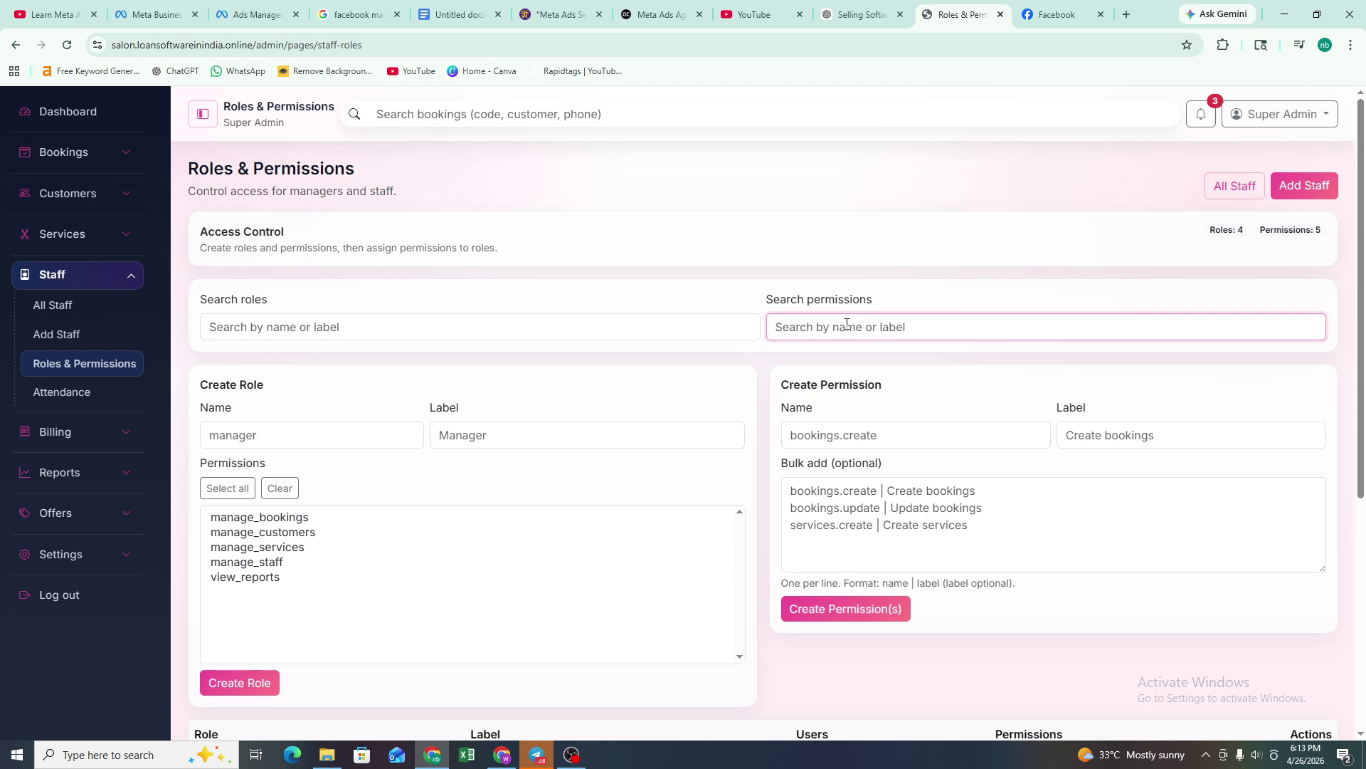
scroll(349, 484, down, 3)
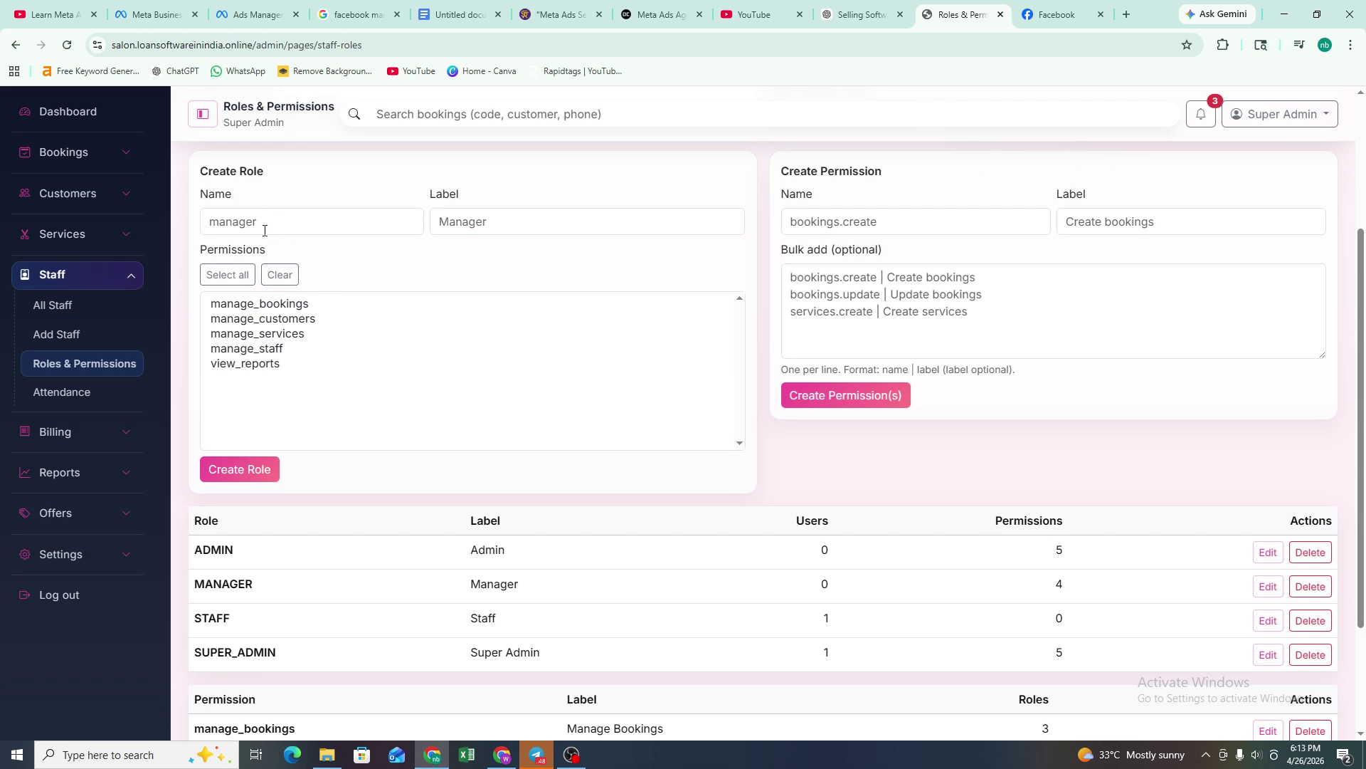
click(290, 220)
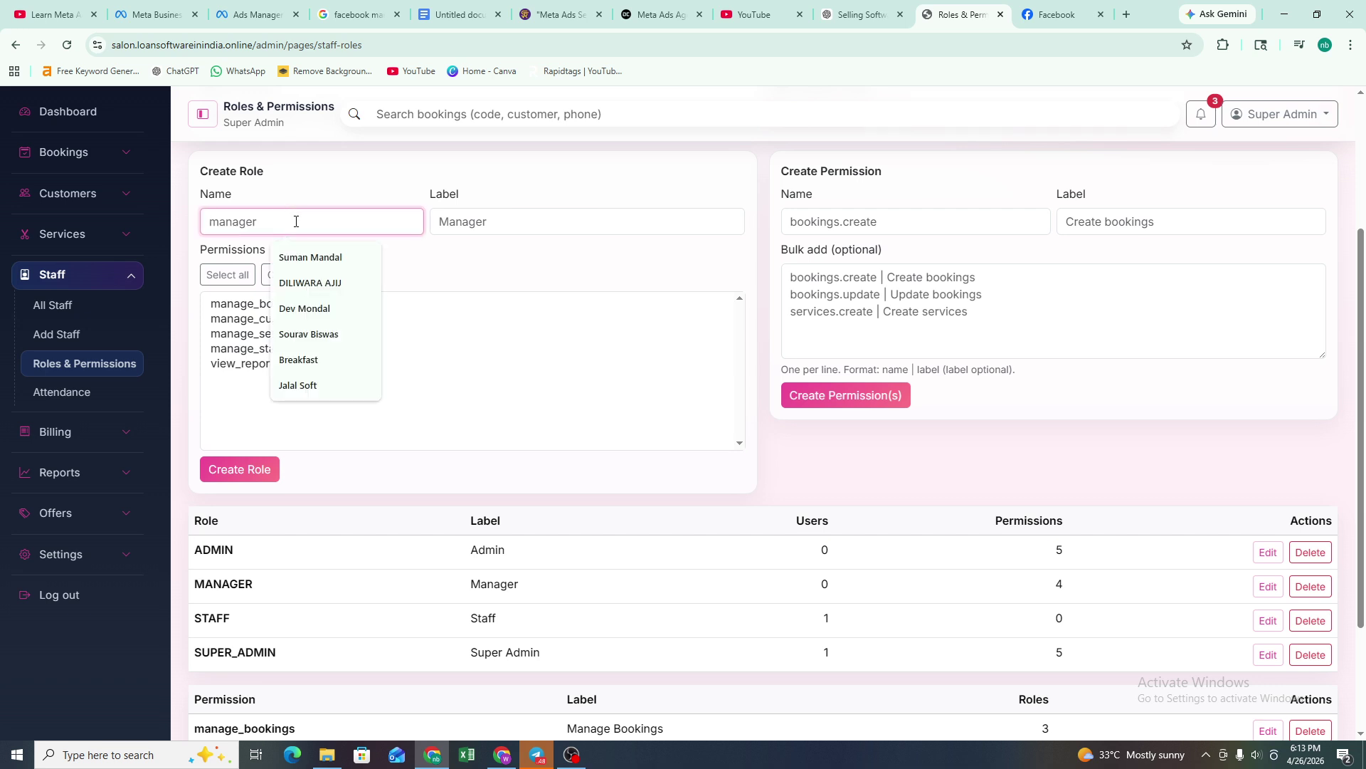
click(532, 226)
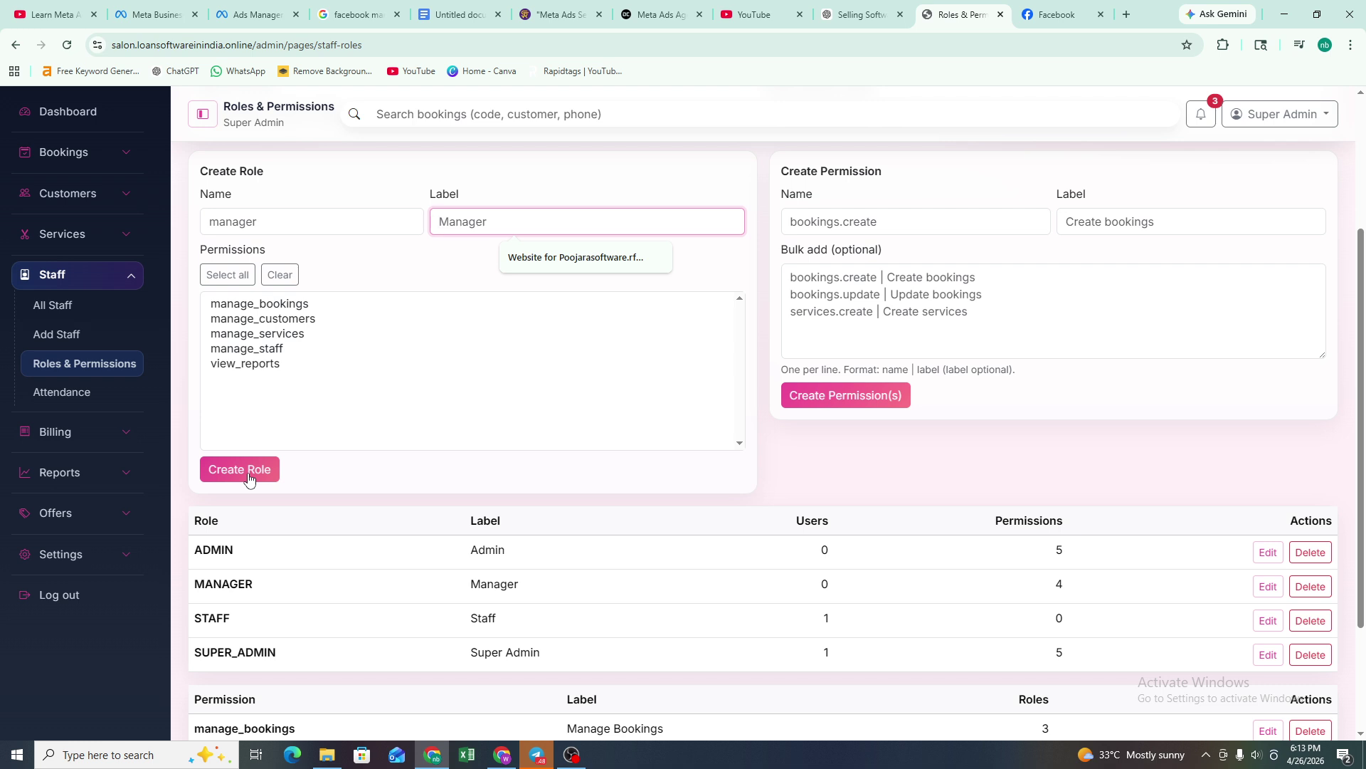
click(837, 223)
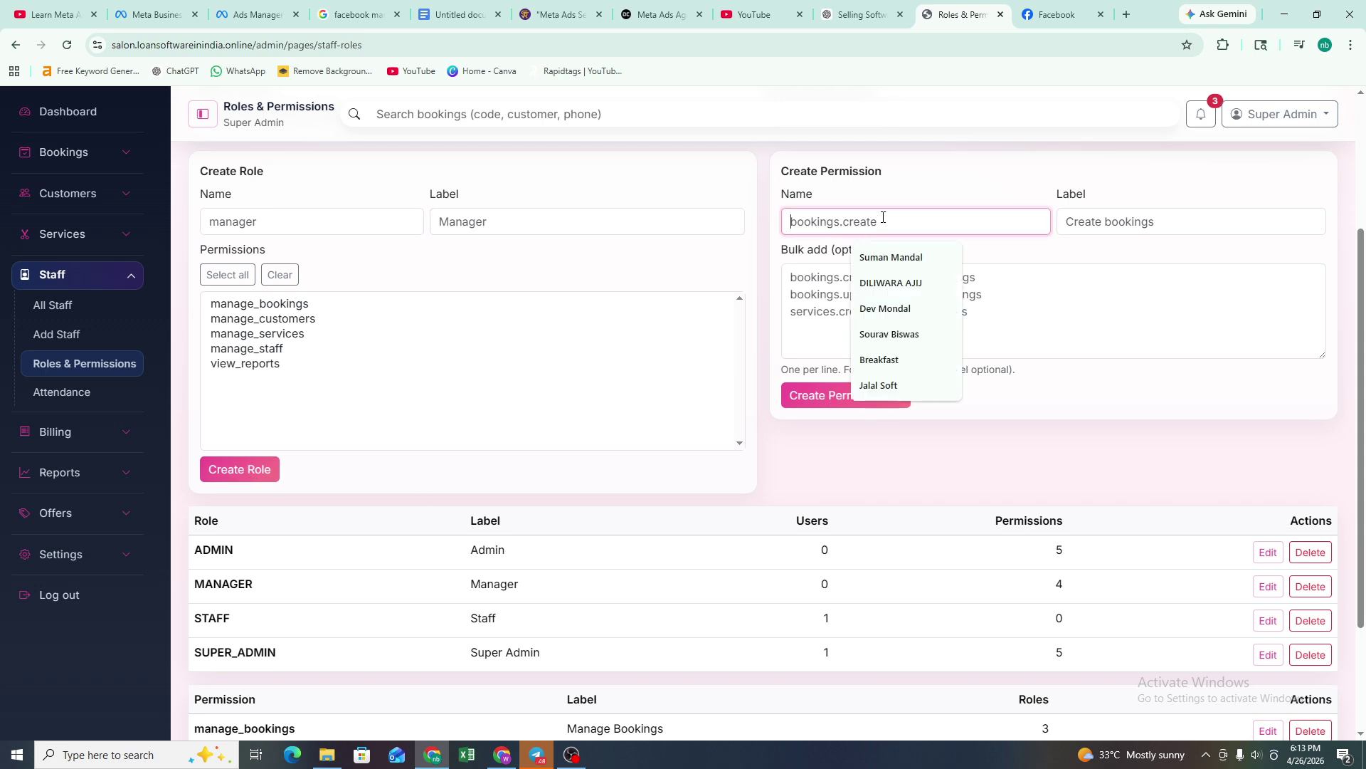
scroll(961, 276, up, 1)
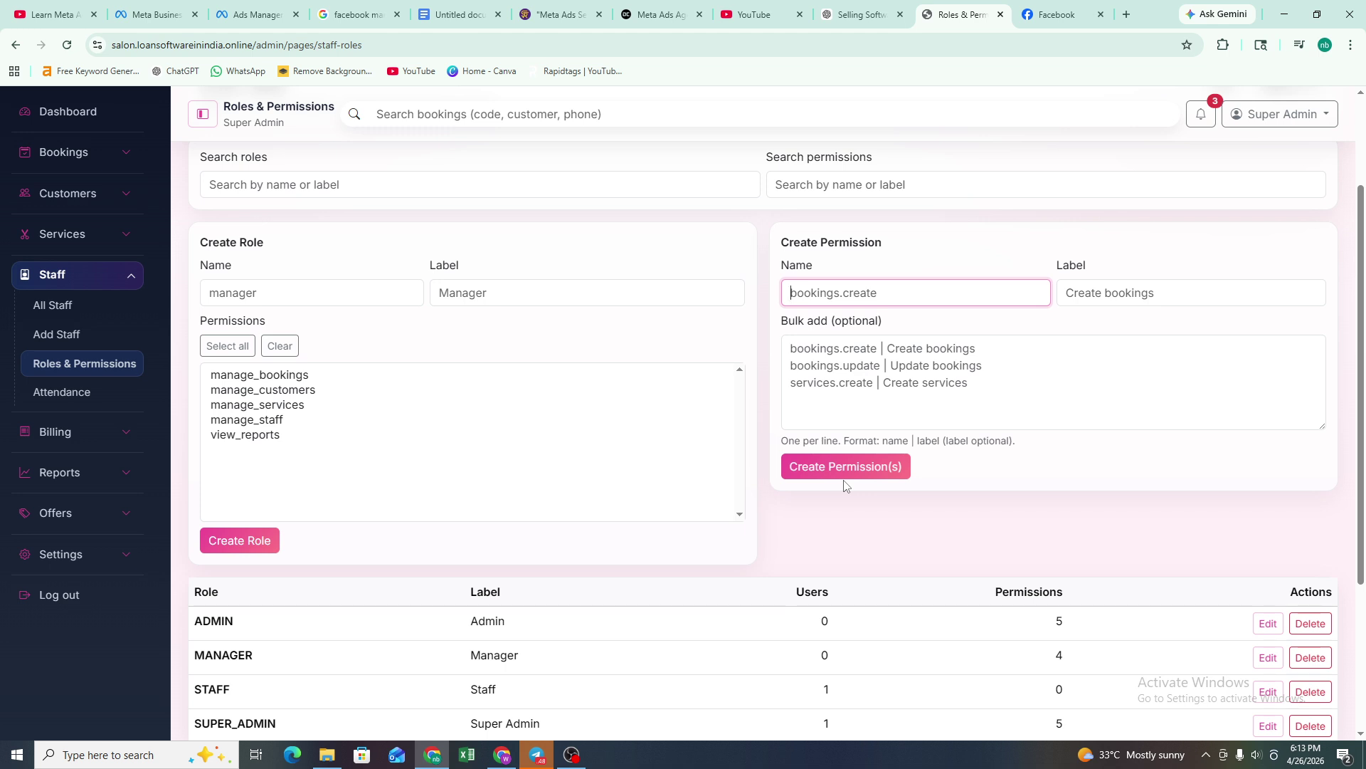
scroll(712, 477, down, 3)
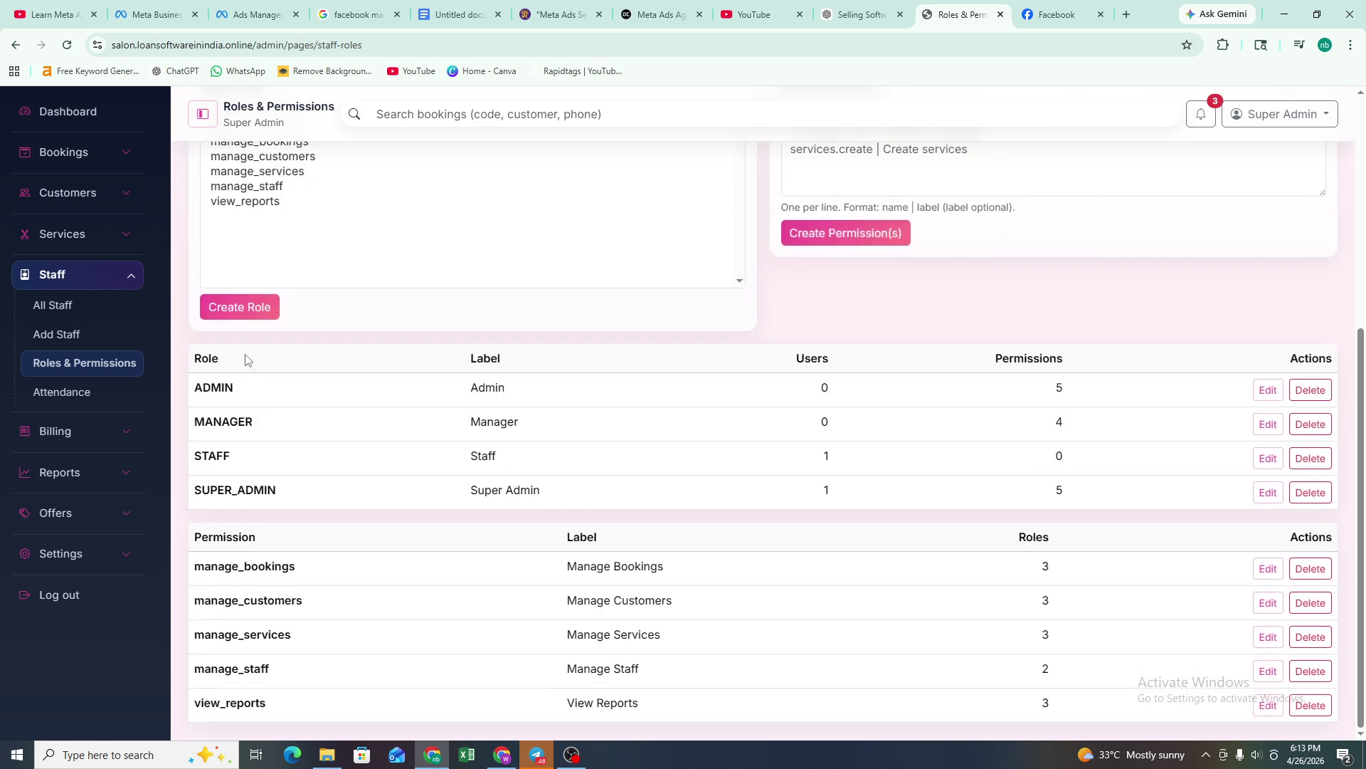
drag(240, 388, 199, 388)
drag(259, 424, 424, 323)
click(425, 341)
- Open the staff Attendance page and check the Staff filter, leaving it on All
drag(281, 563, 281, 565)
click(306, 573)
click(83, 393)
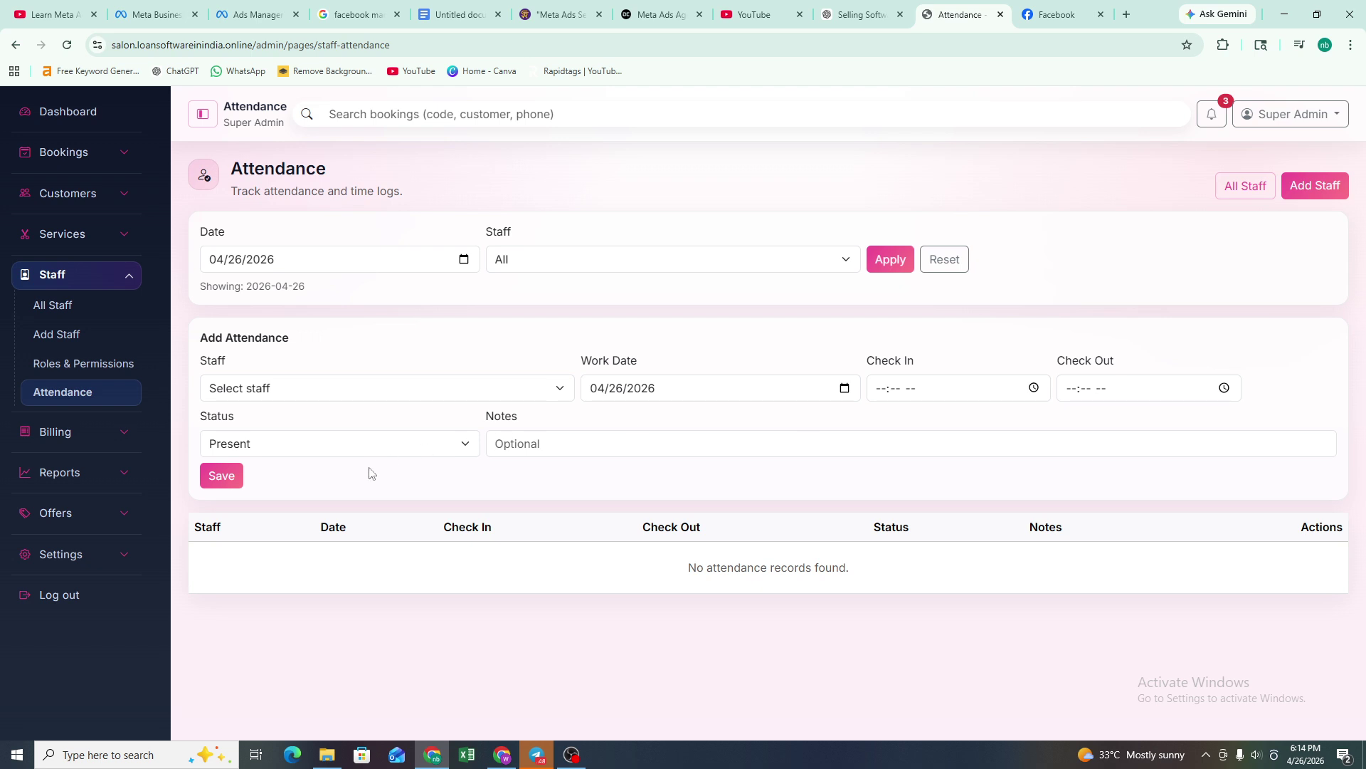
click(574, 261)
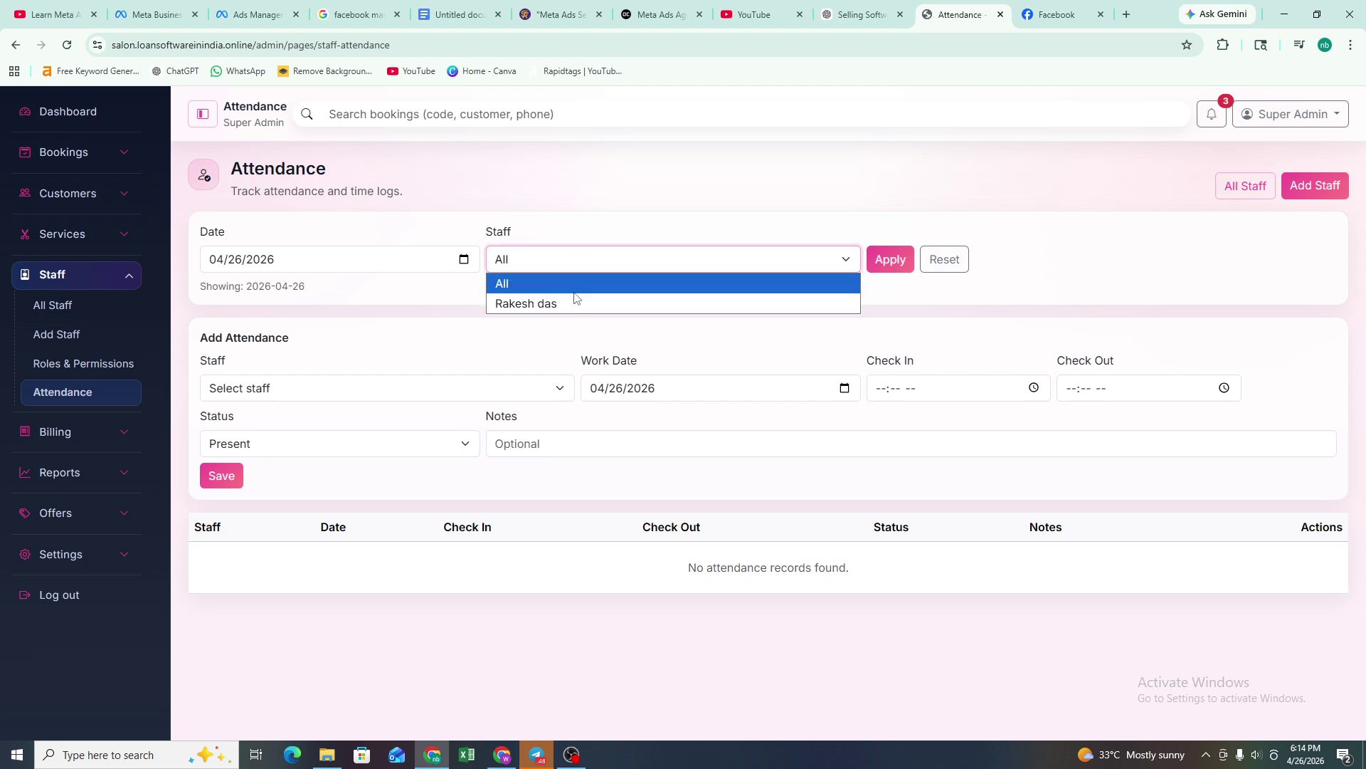
click(574, 262)
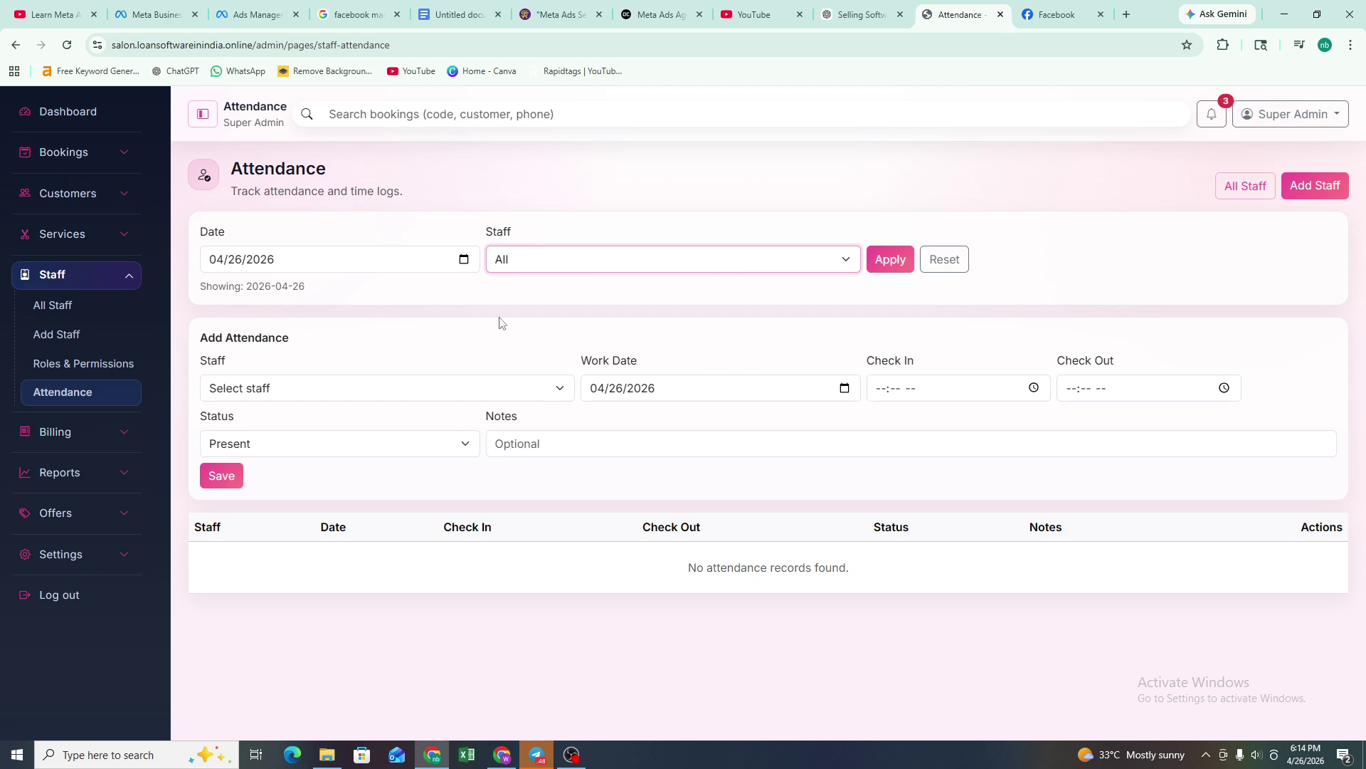
- Inspect the Add Attendance form, leaving status Present and notes empty, then expand Billing
click(352, 390)
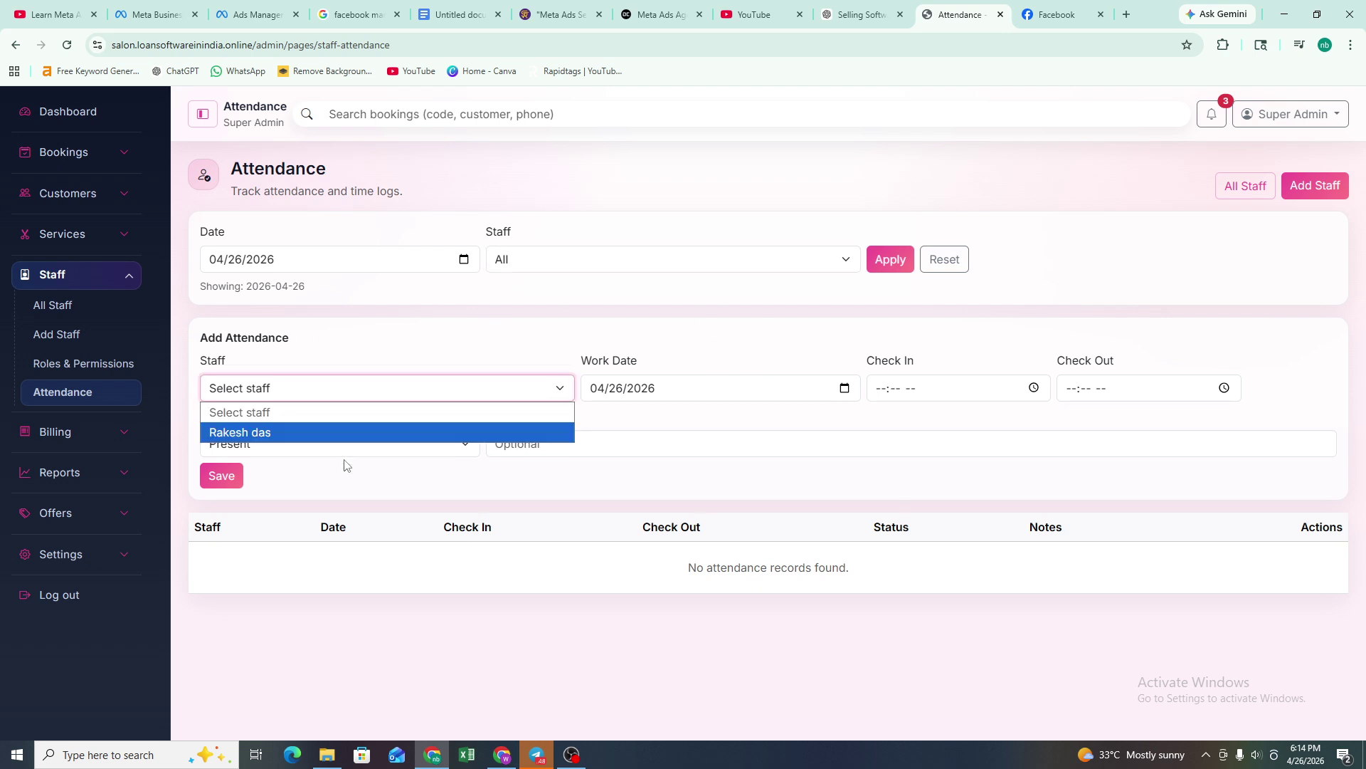
click(351, 448)
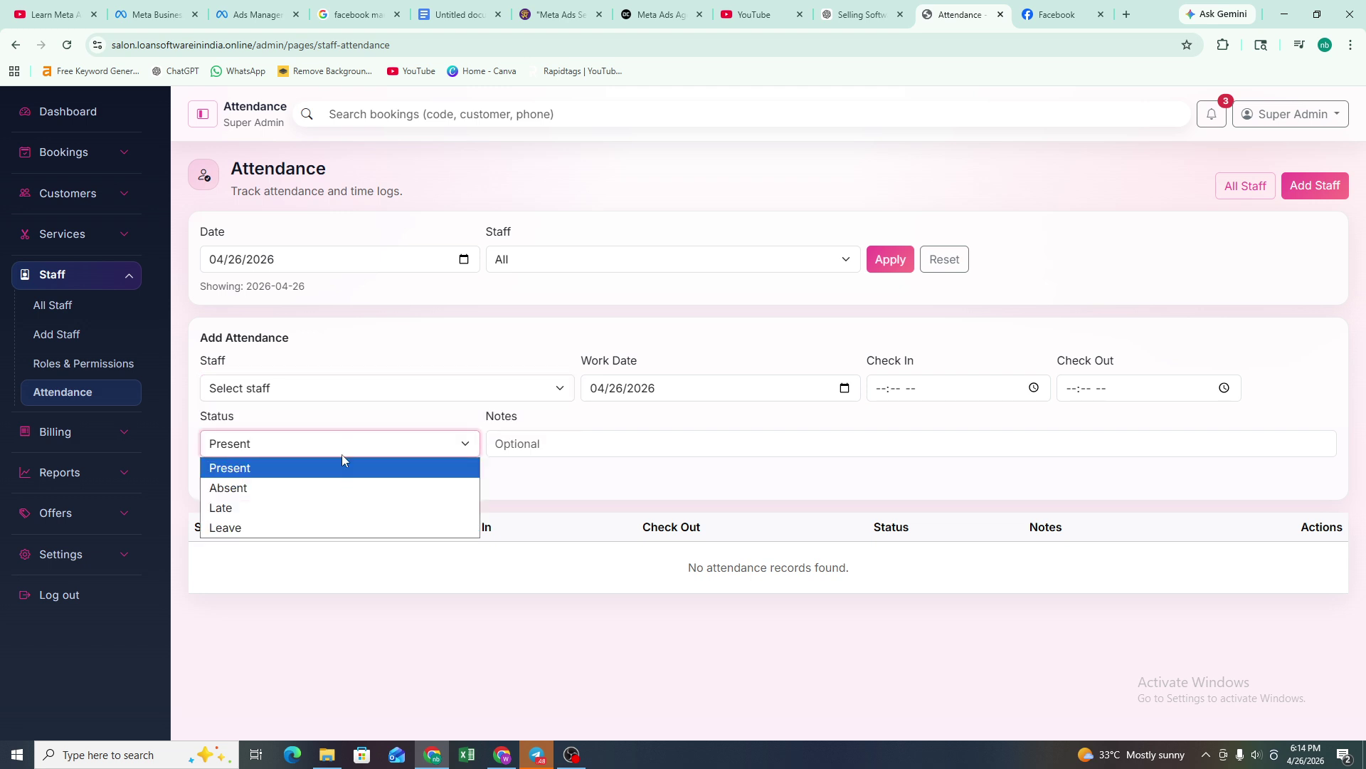
click(342, 454)
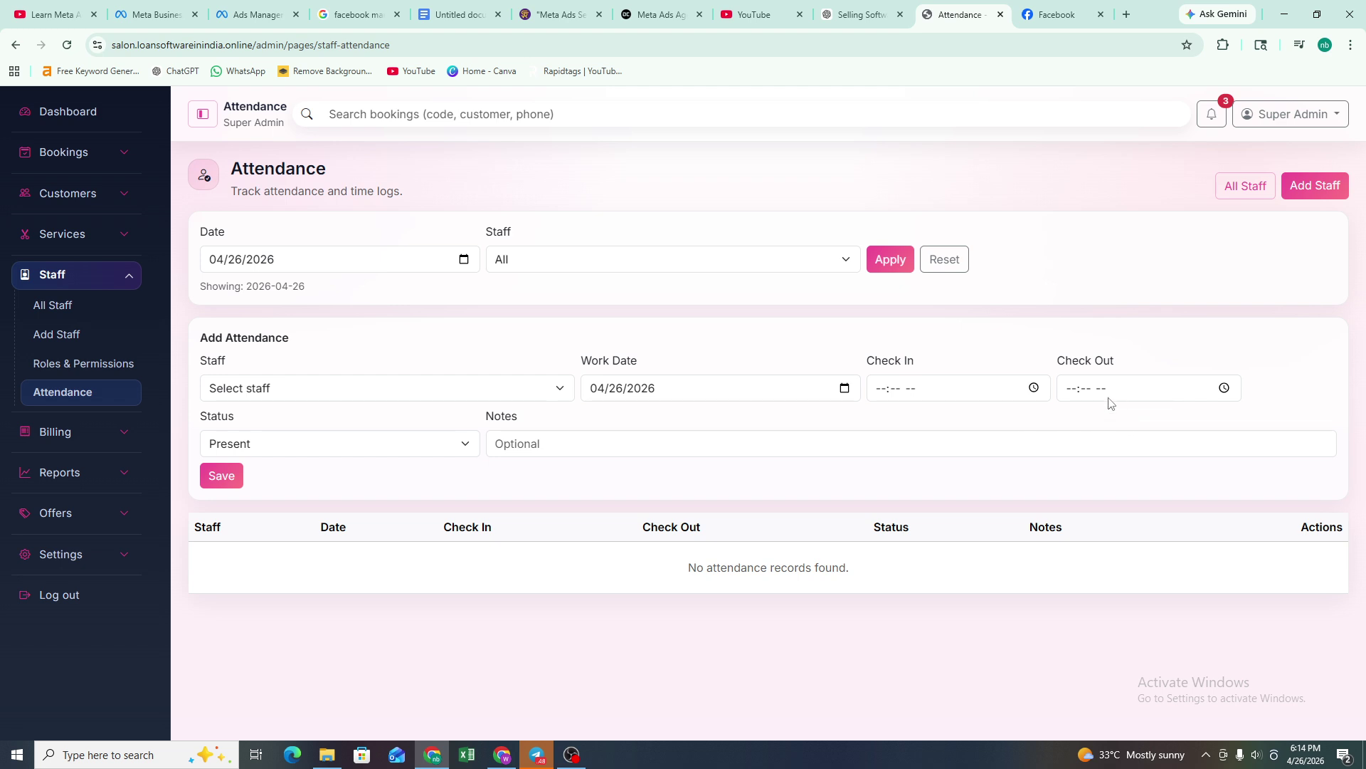
click(541, 447)
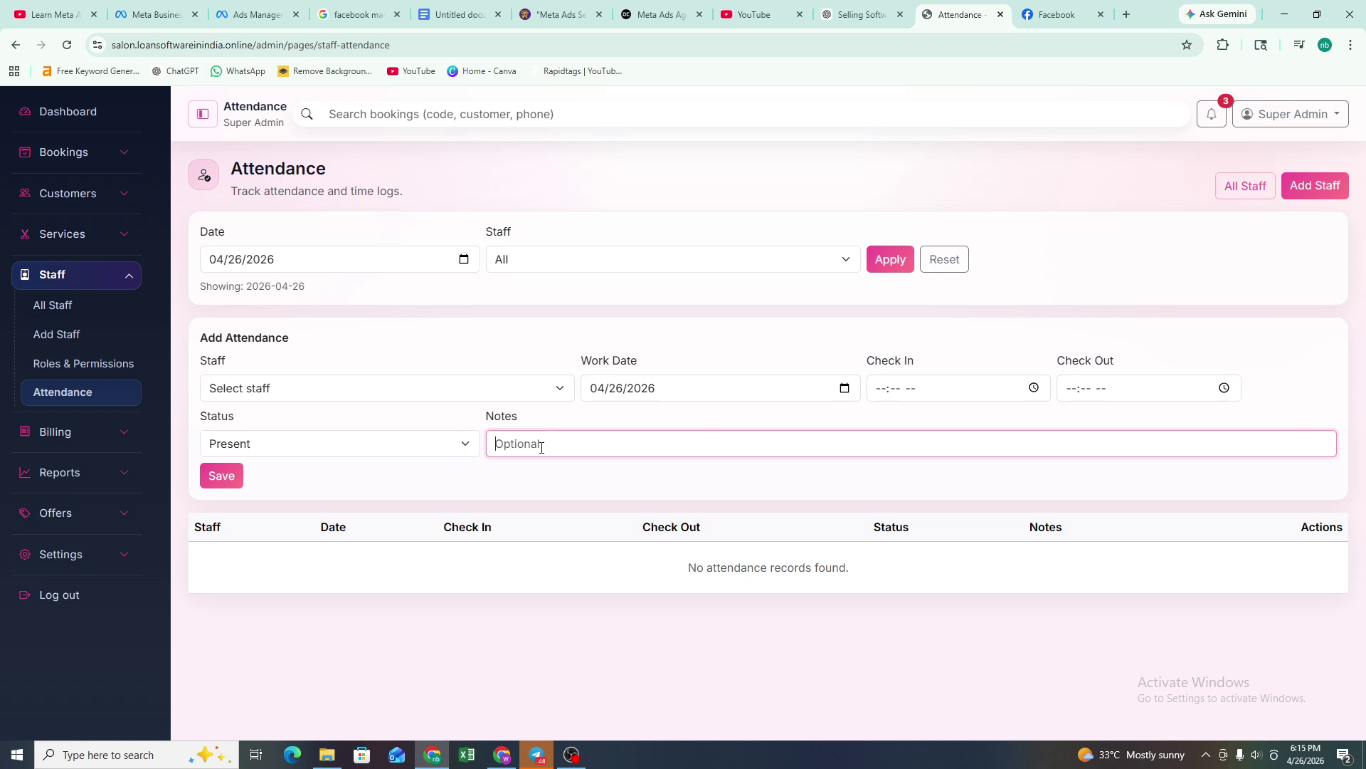
text(f)
key(BackSpace)
click(573, 756)
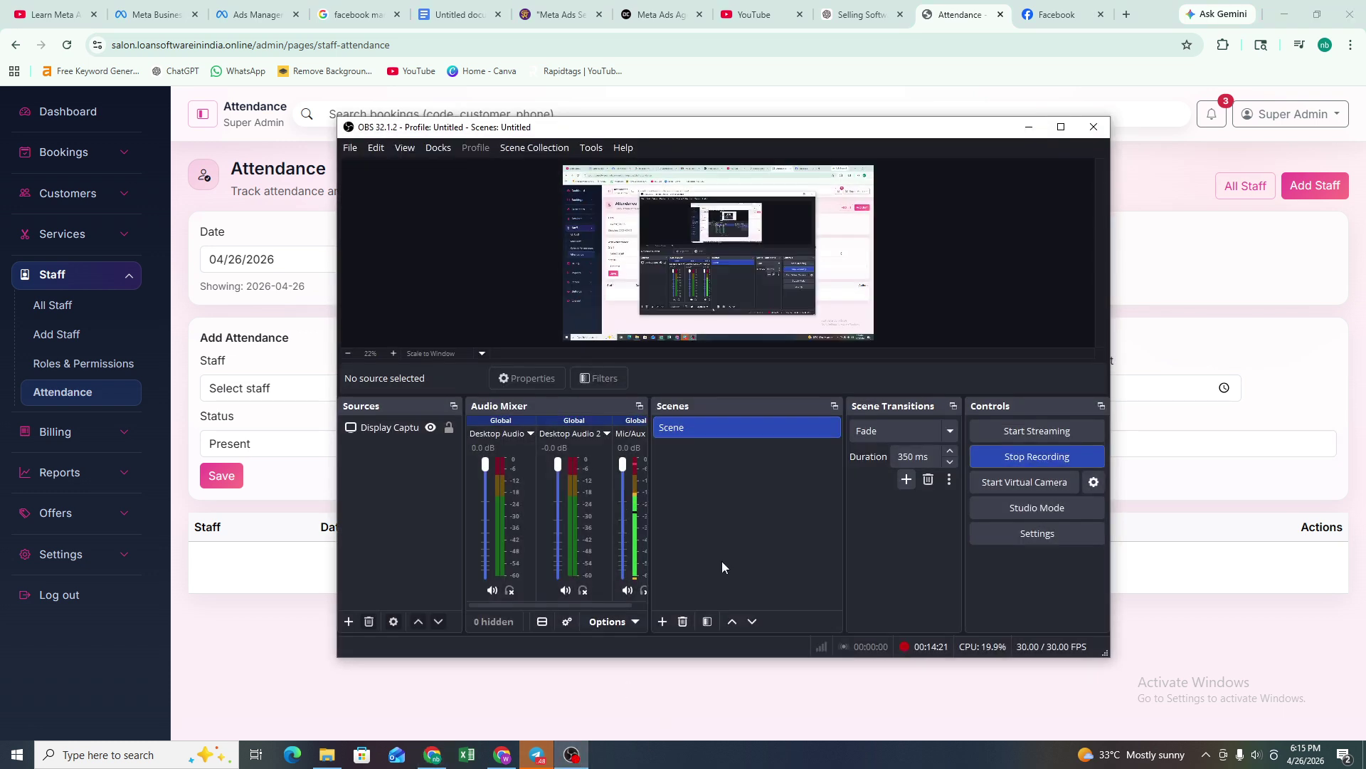
click(1028, 126)
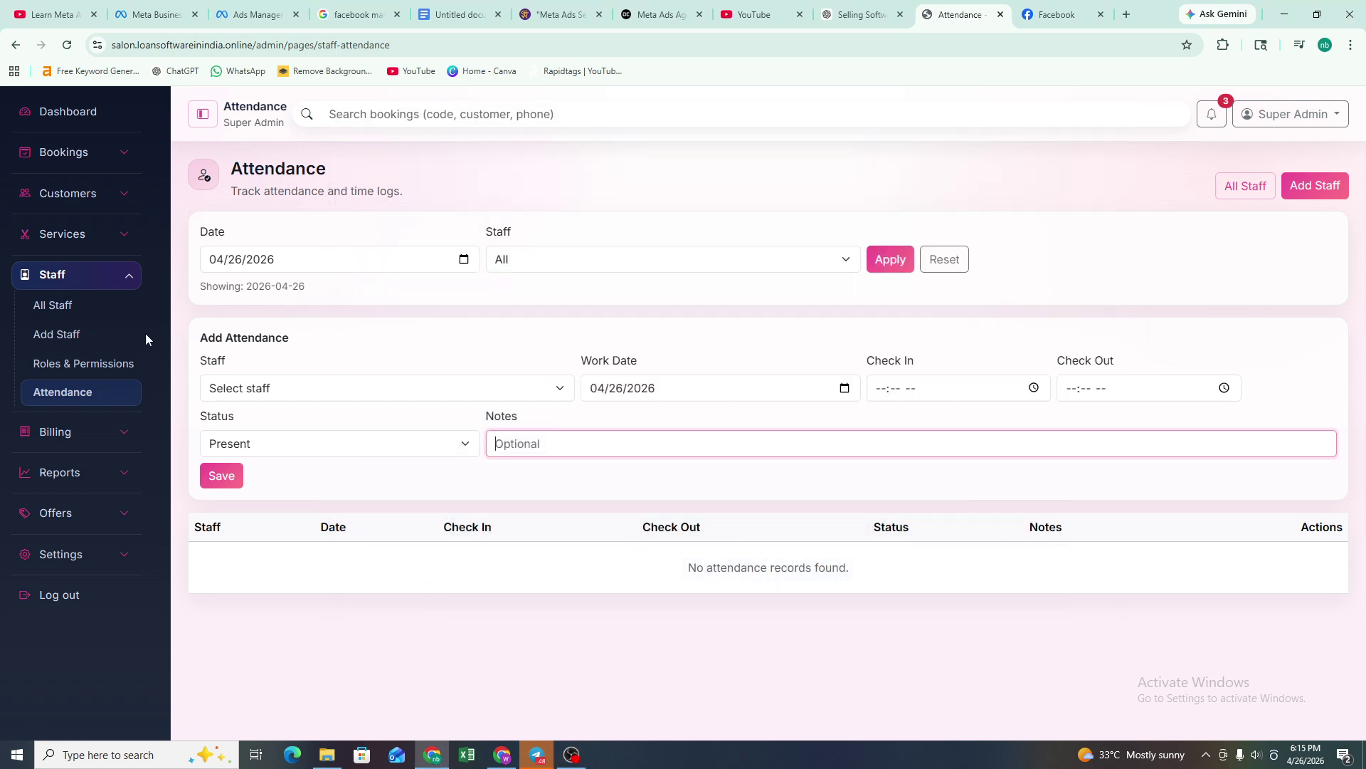
click(82, 432)
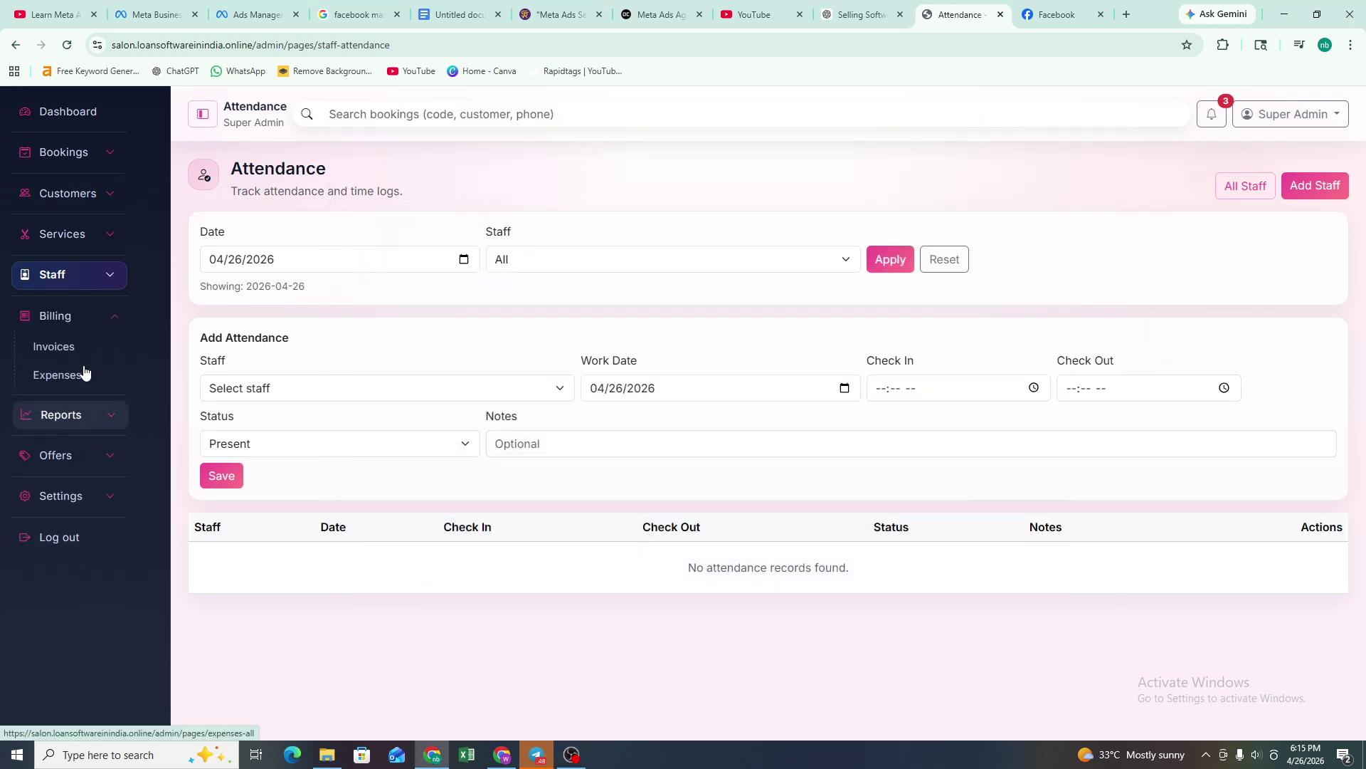
- Look over the invoices list and booking 4271C827, then show Expenses for 04/26/2026
click(66, 350)
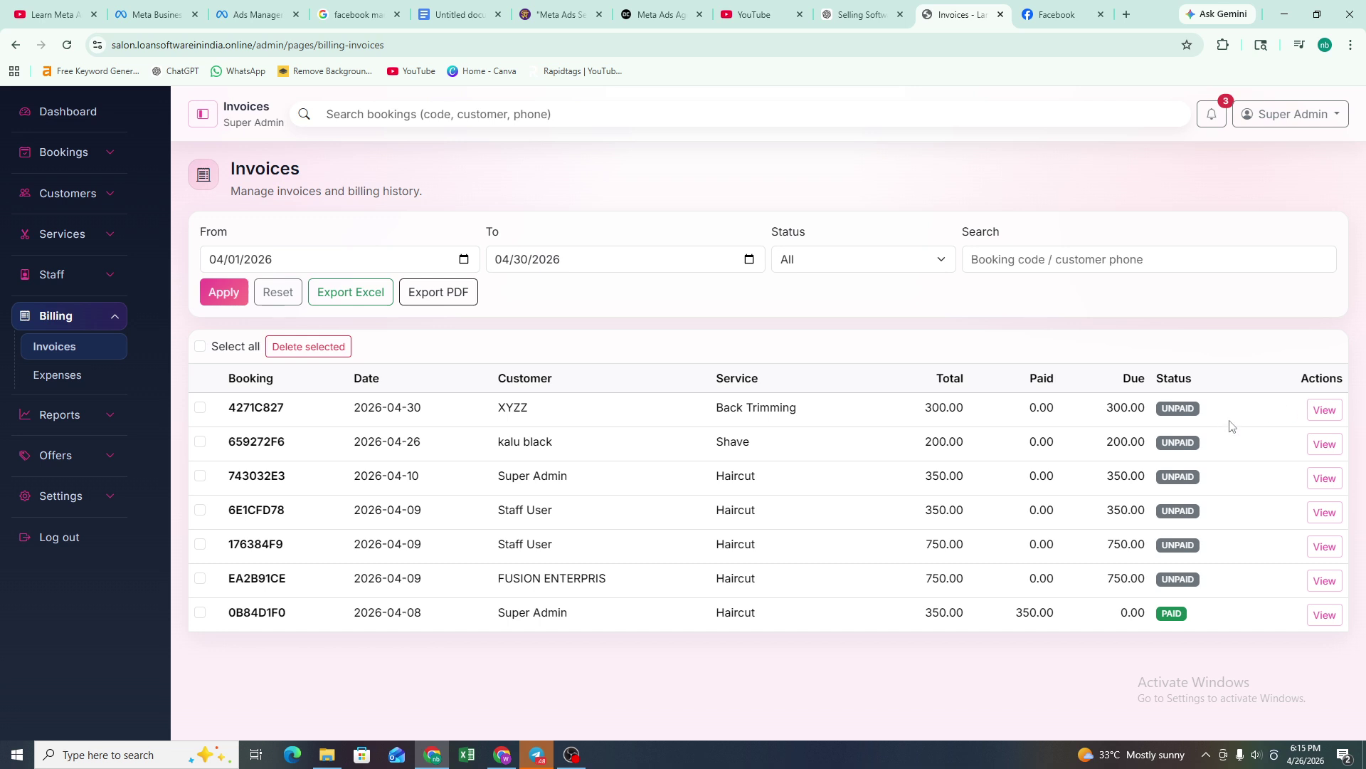
click(1322, 410)
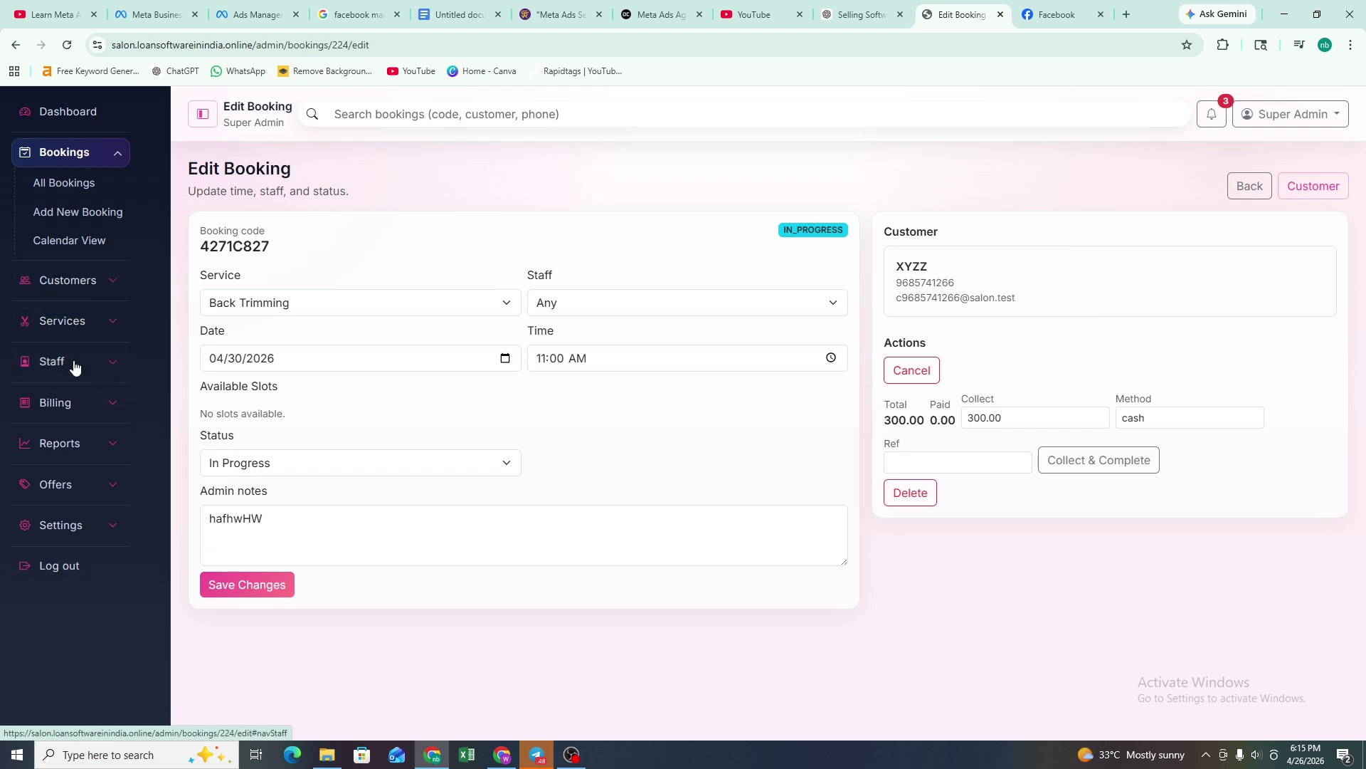
click(86, 412)
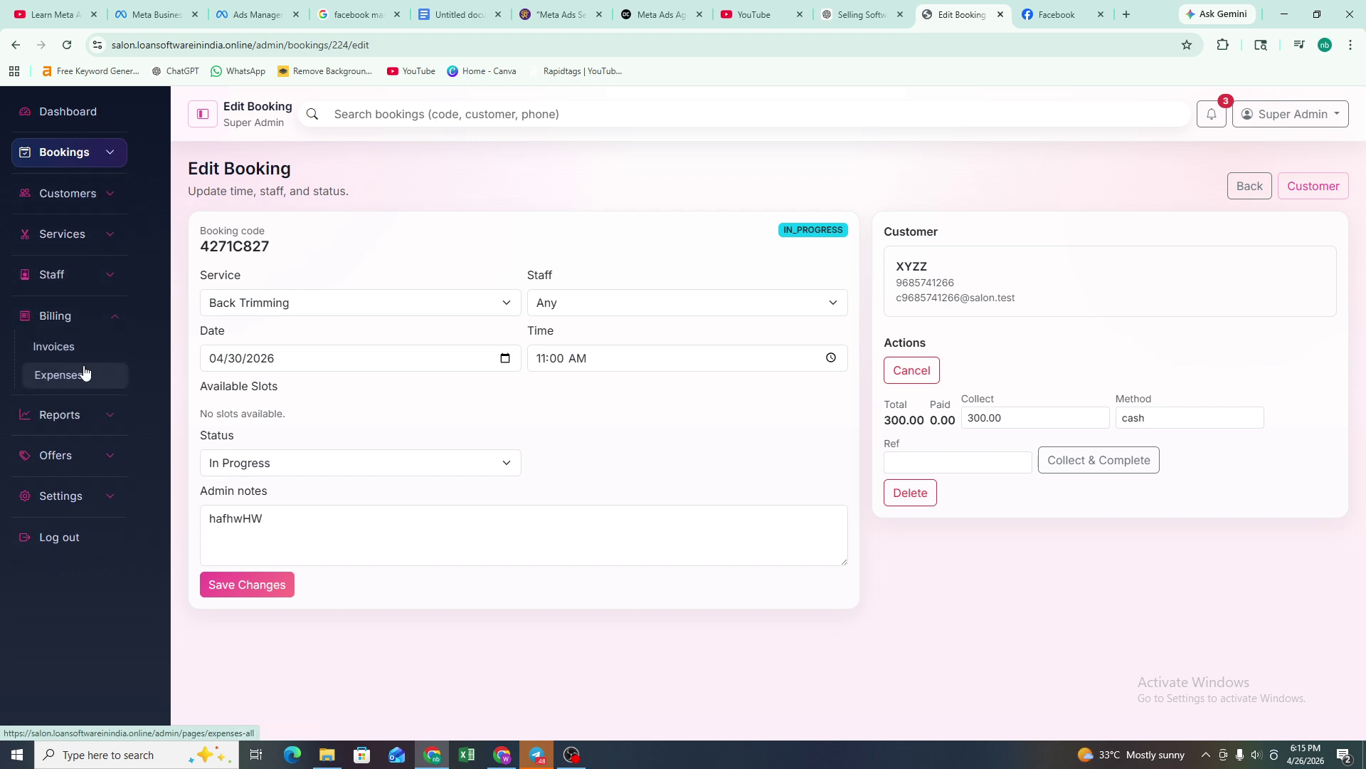
click(84, 375)
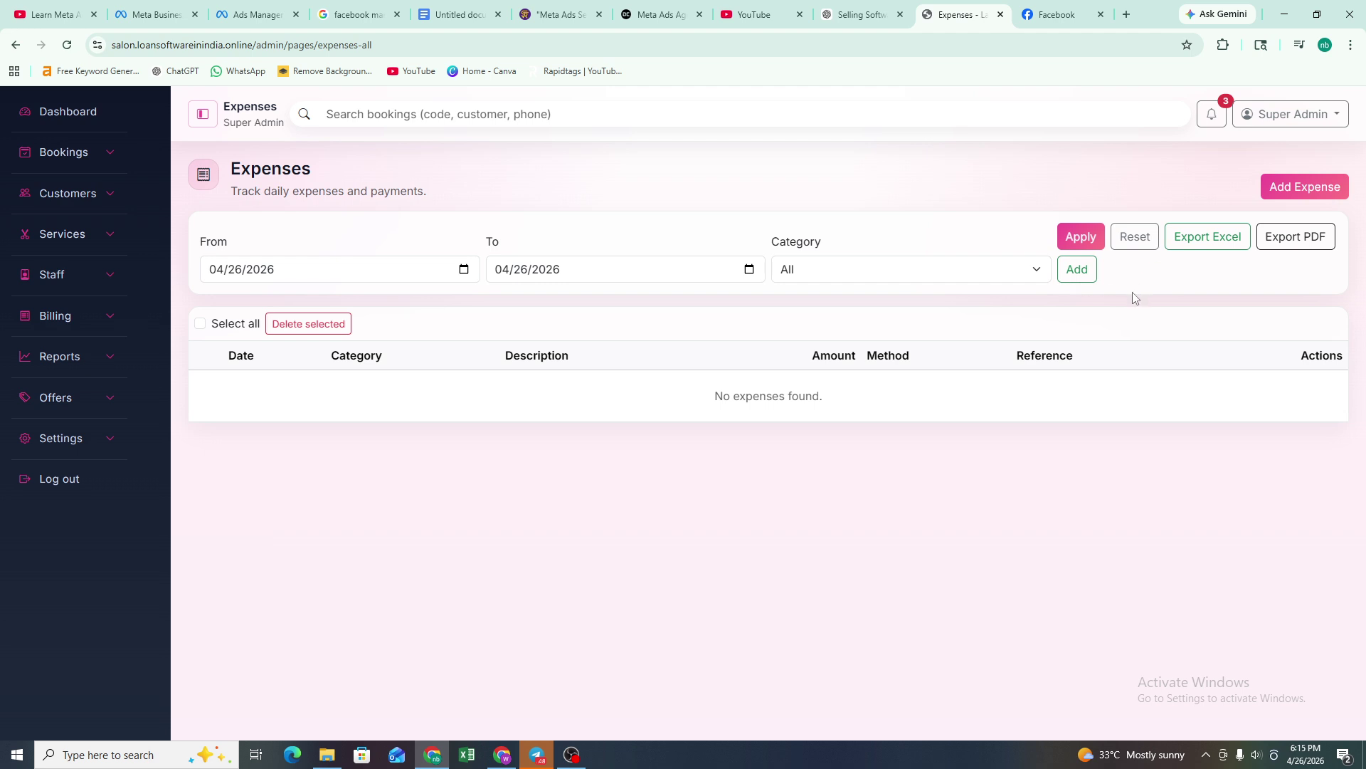
- Refresh the Expenses page and briefly open the Add Expense form
click(1288, 193)
click(1313, 192)
click(1313, 190)
click(1313, 190)
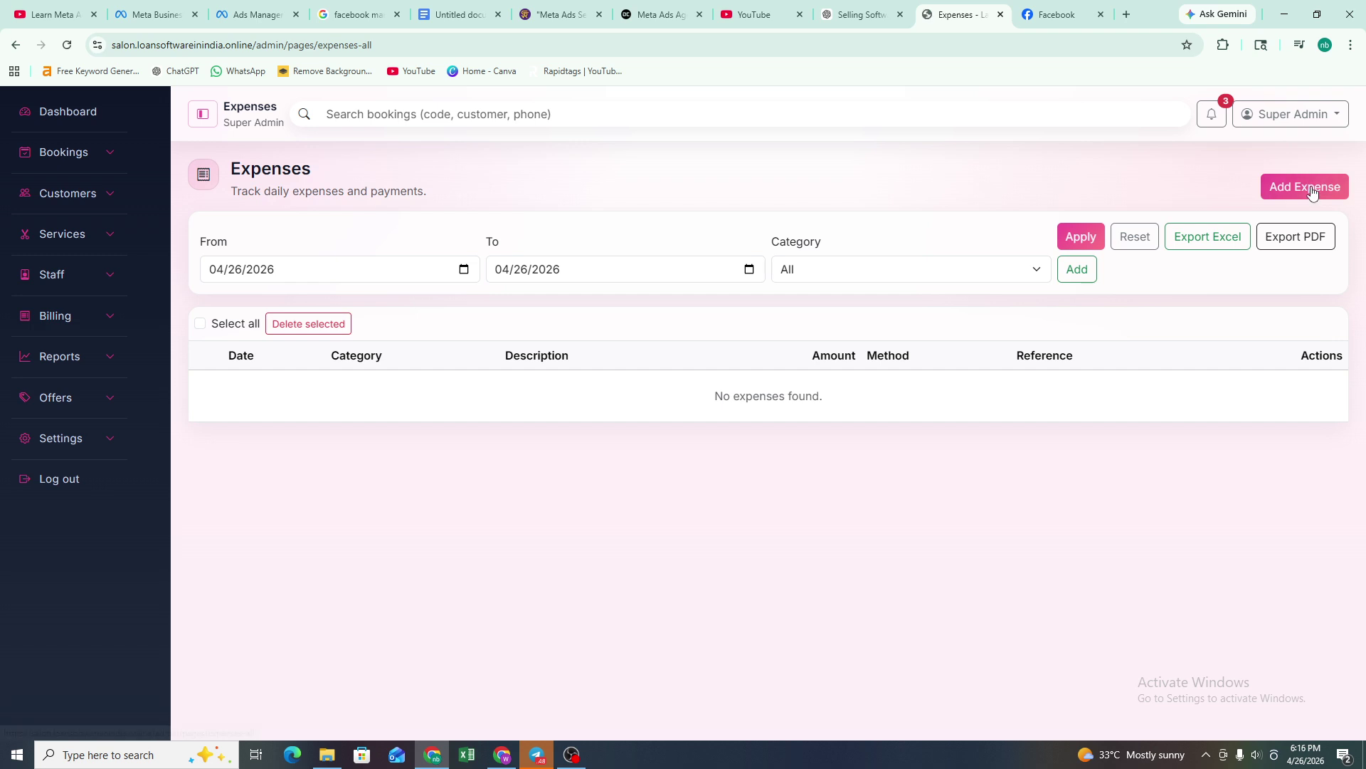
click(1091, 269)
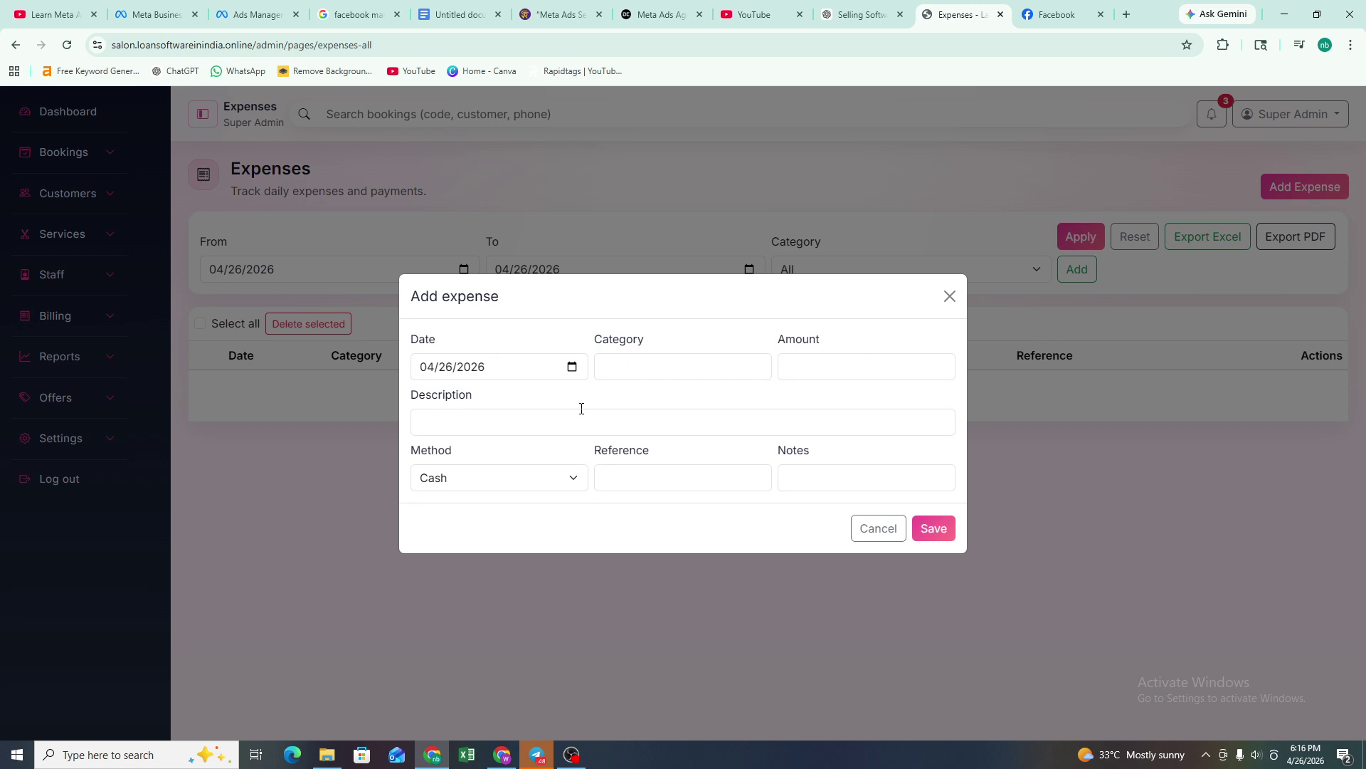
click(950, 297)
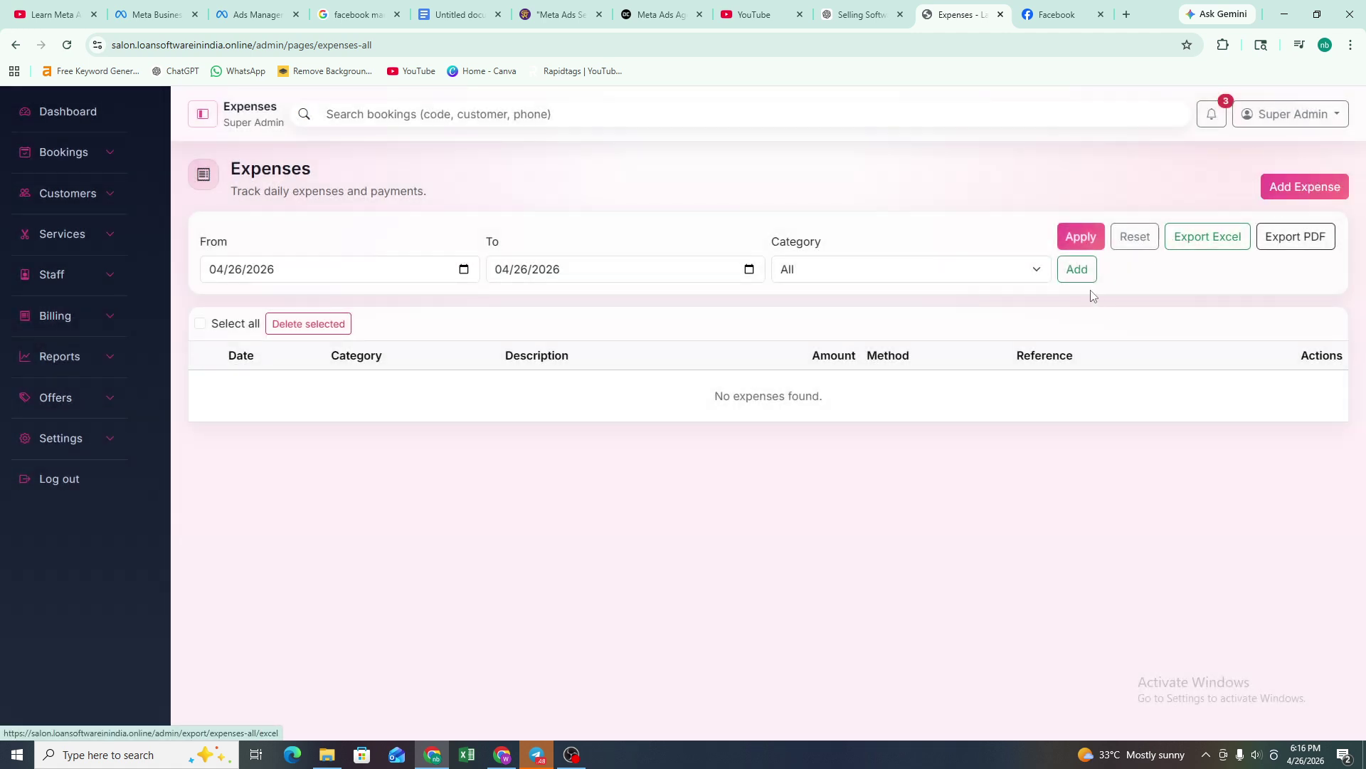
- Review the expense Amount and Cash payment method, close unsaved, and expand Reports
click(1080, 272)
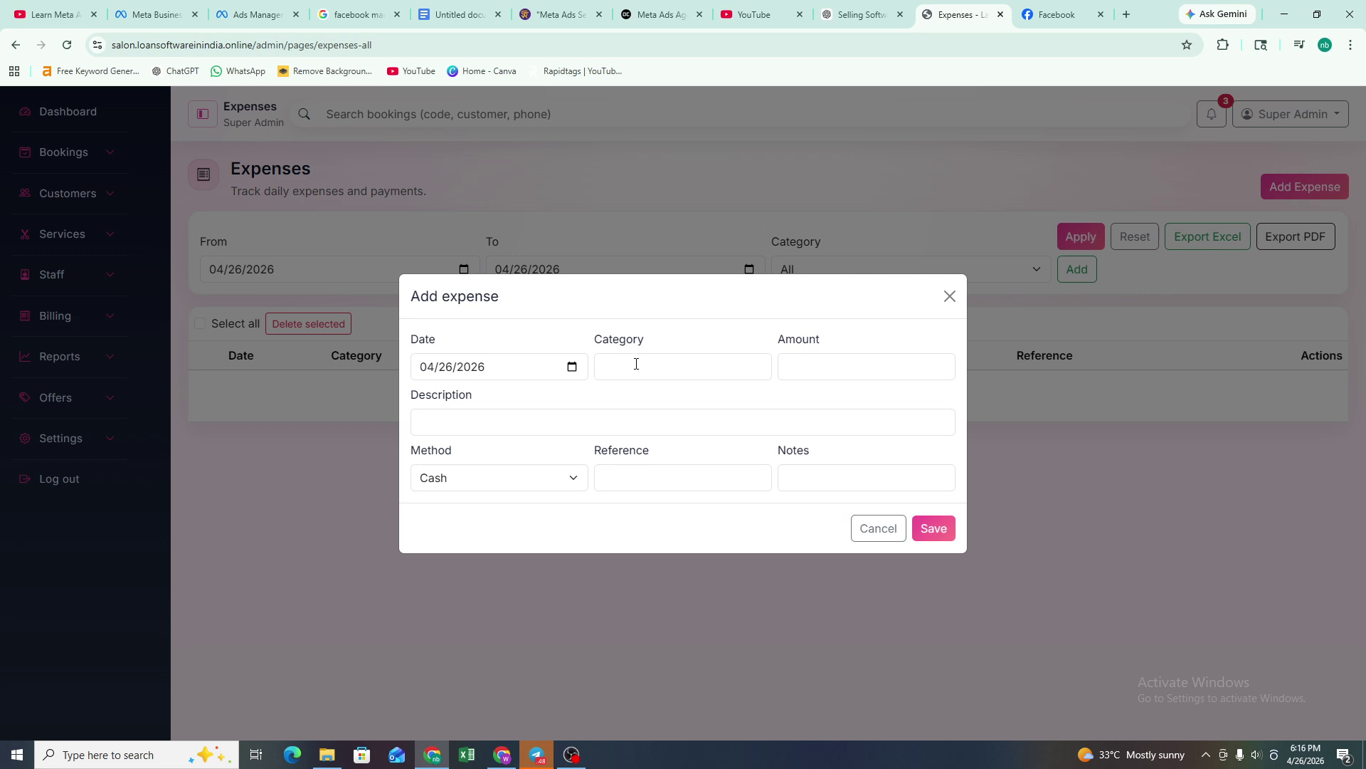
click(801, 365)
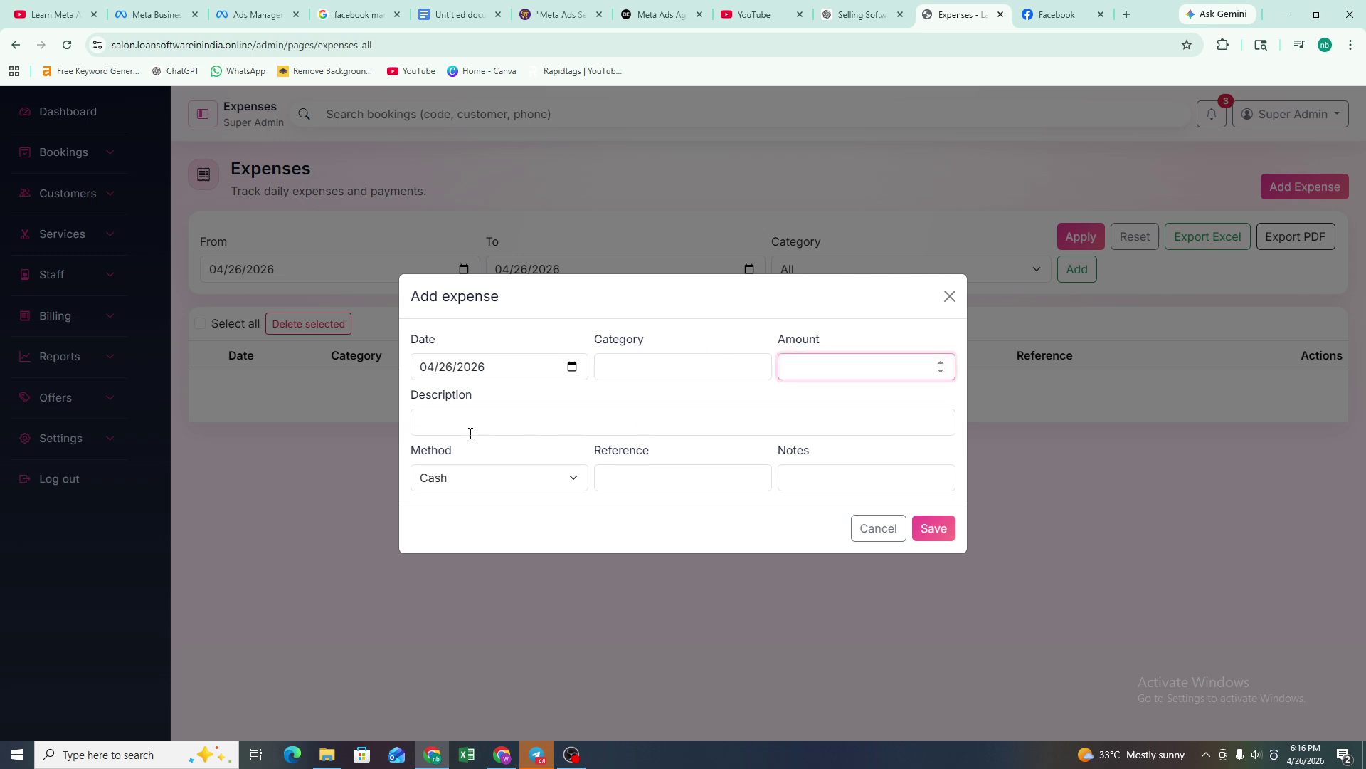
click(461, 481)
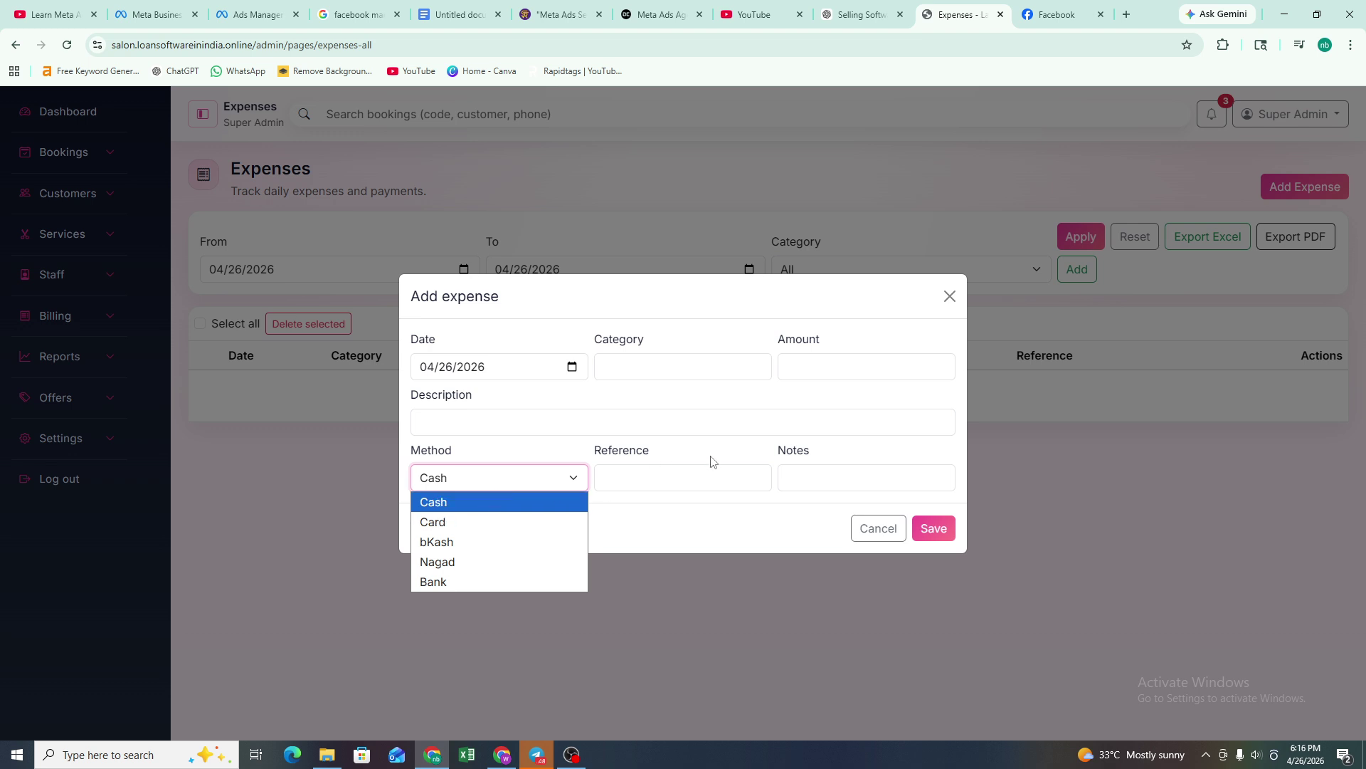
click(748, 475)
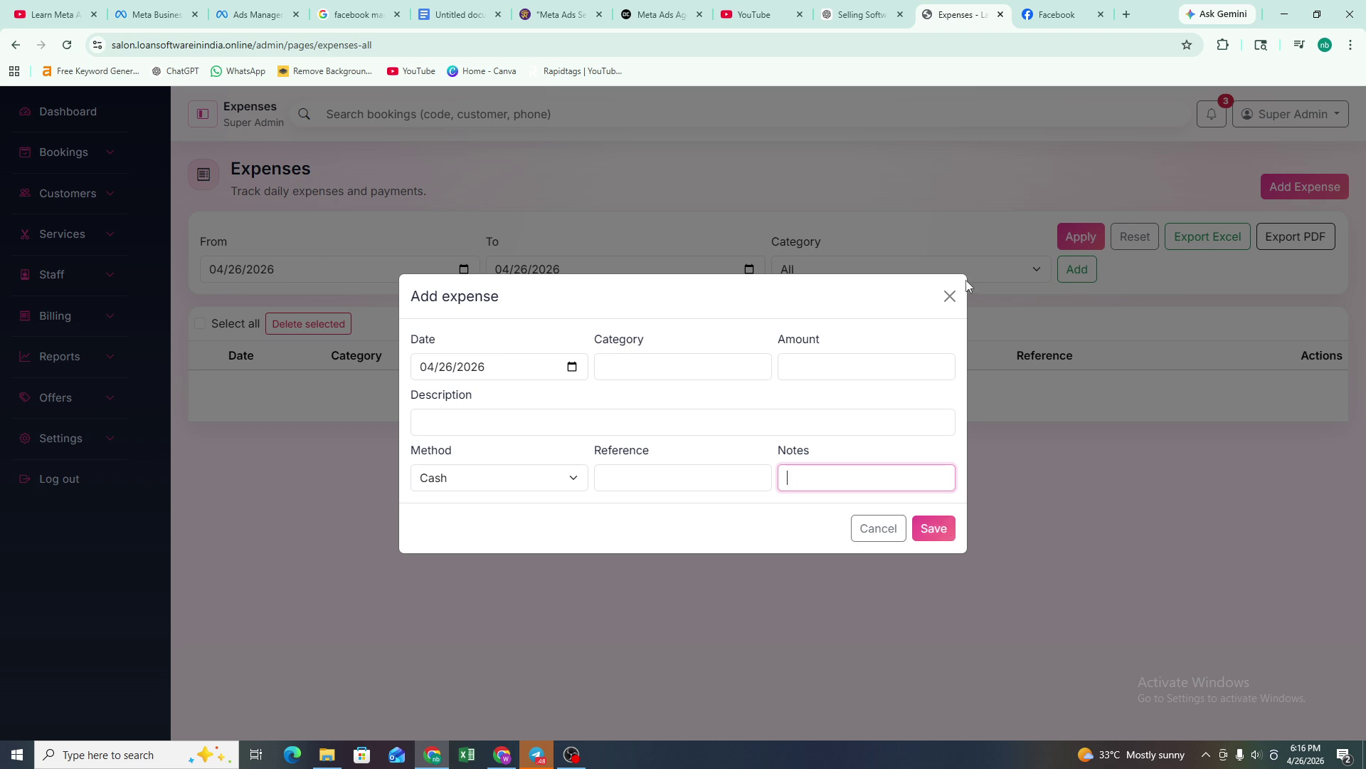
click(949, 296)
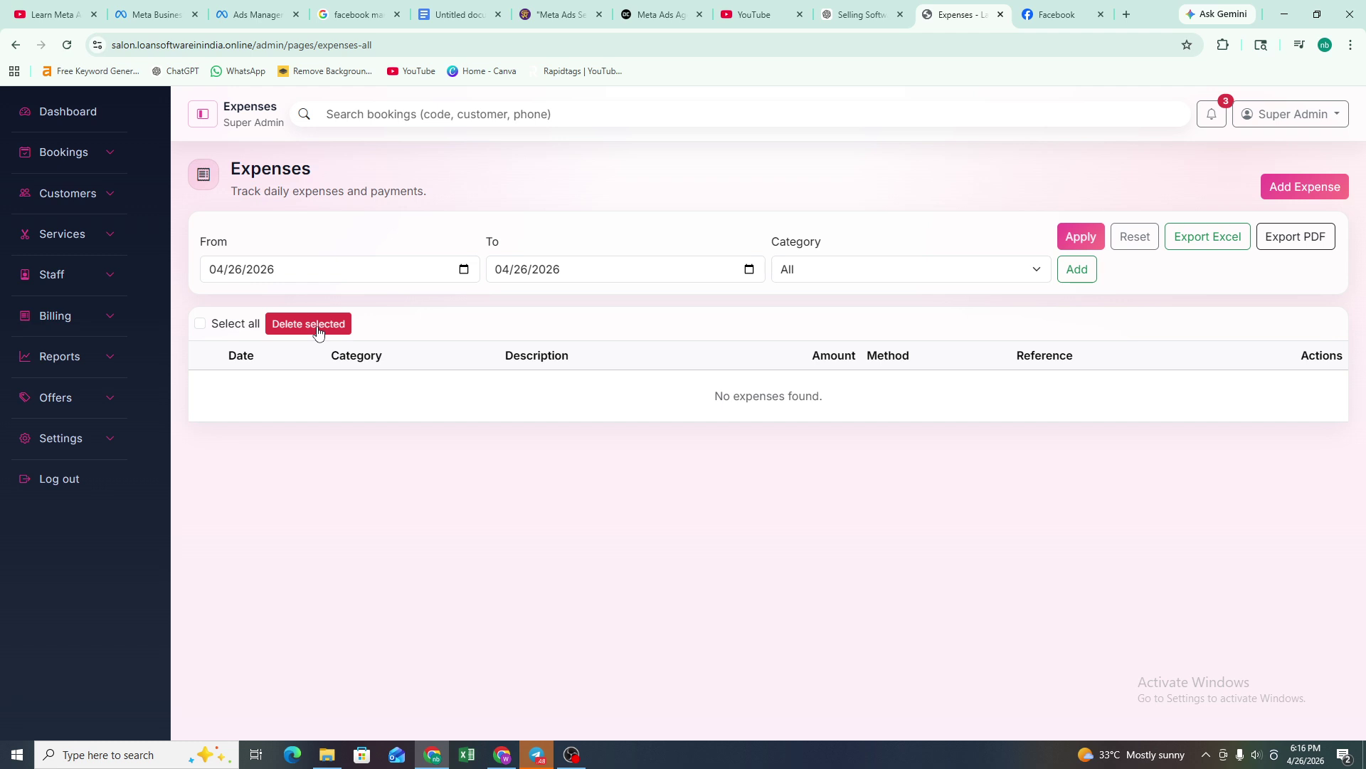
click(90, 316)
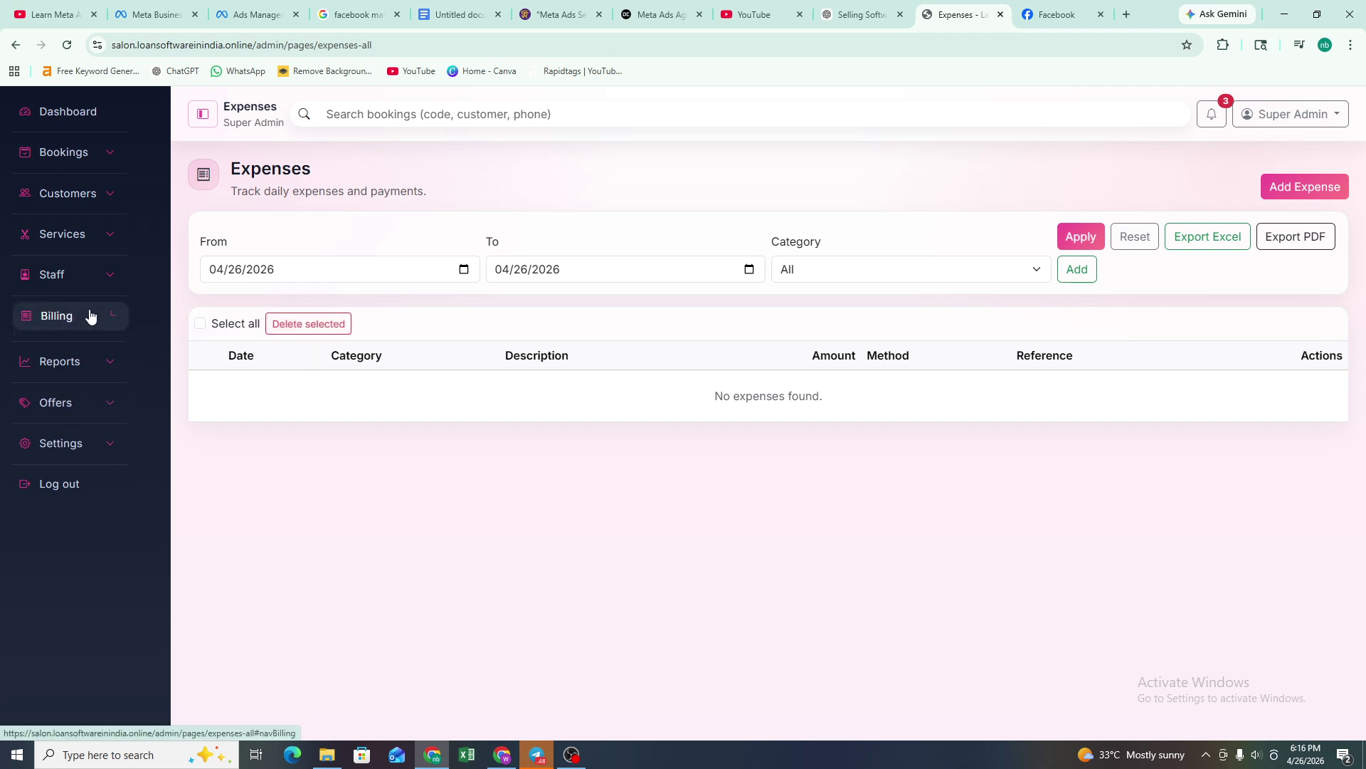
click(95, 412)
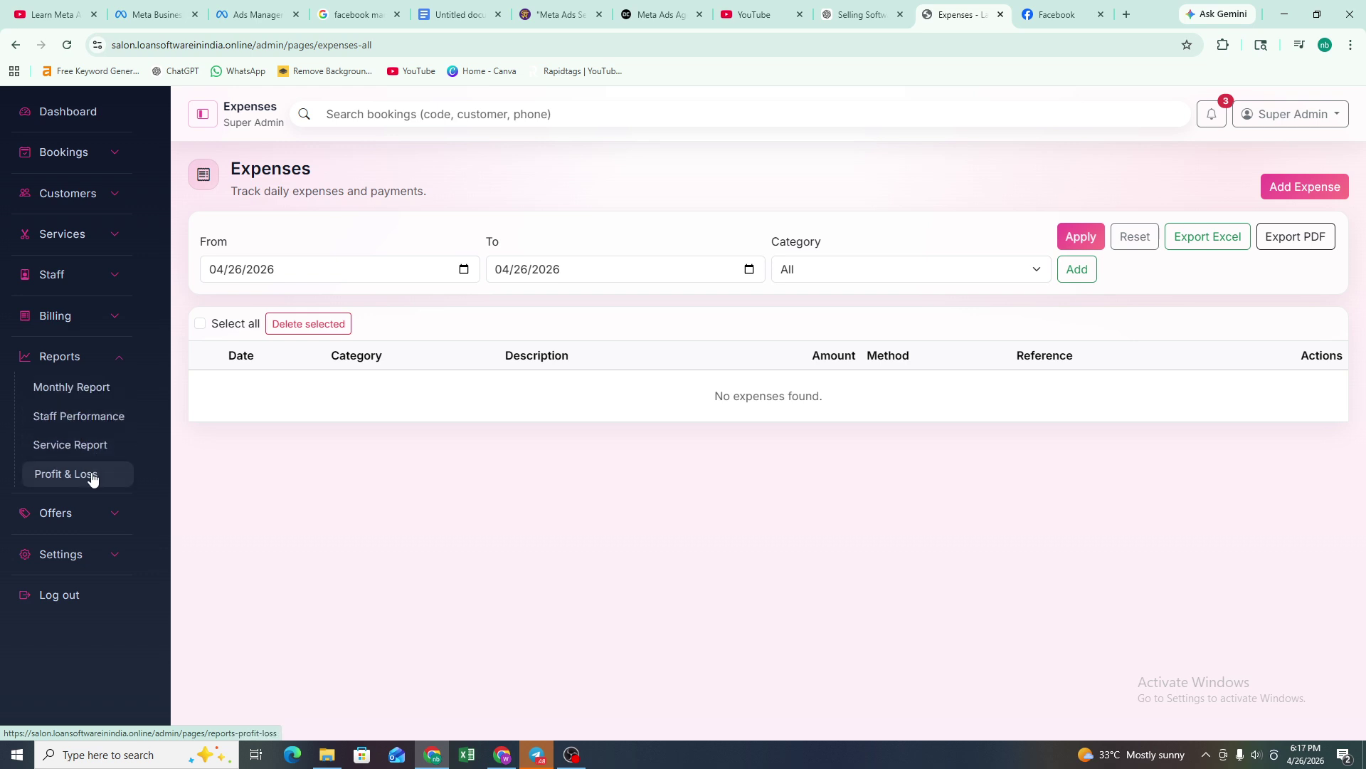
- View the Monthly, Sales and Booking reports, noting the 14% completion rate, then open Staff Performance
click(93, 391)
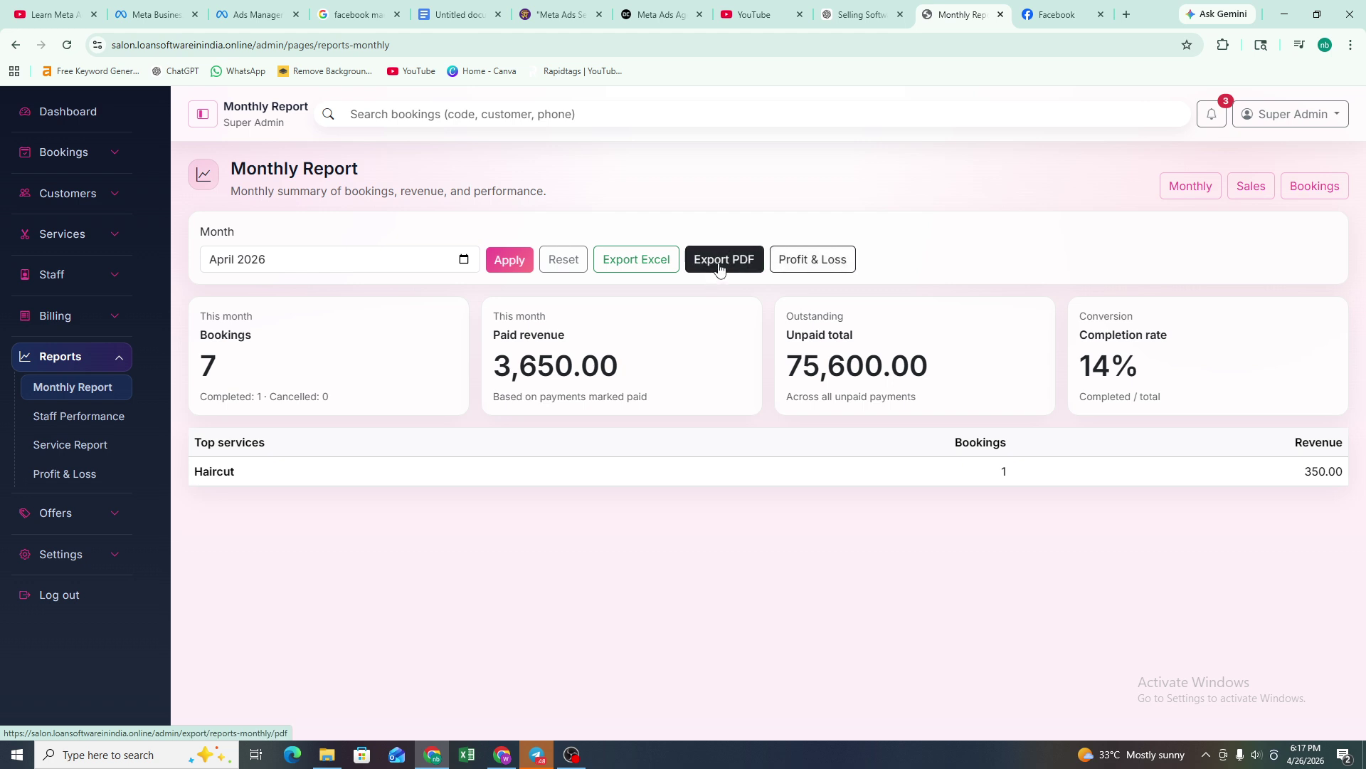
click(1184, 189)
click(1252, 187)
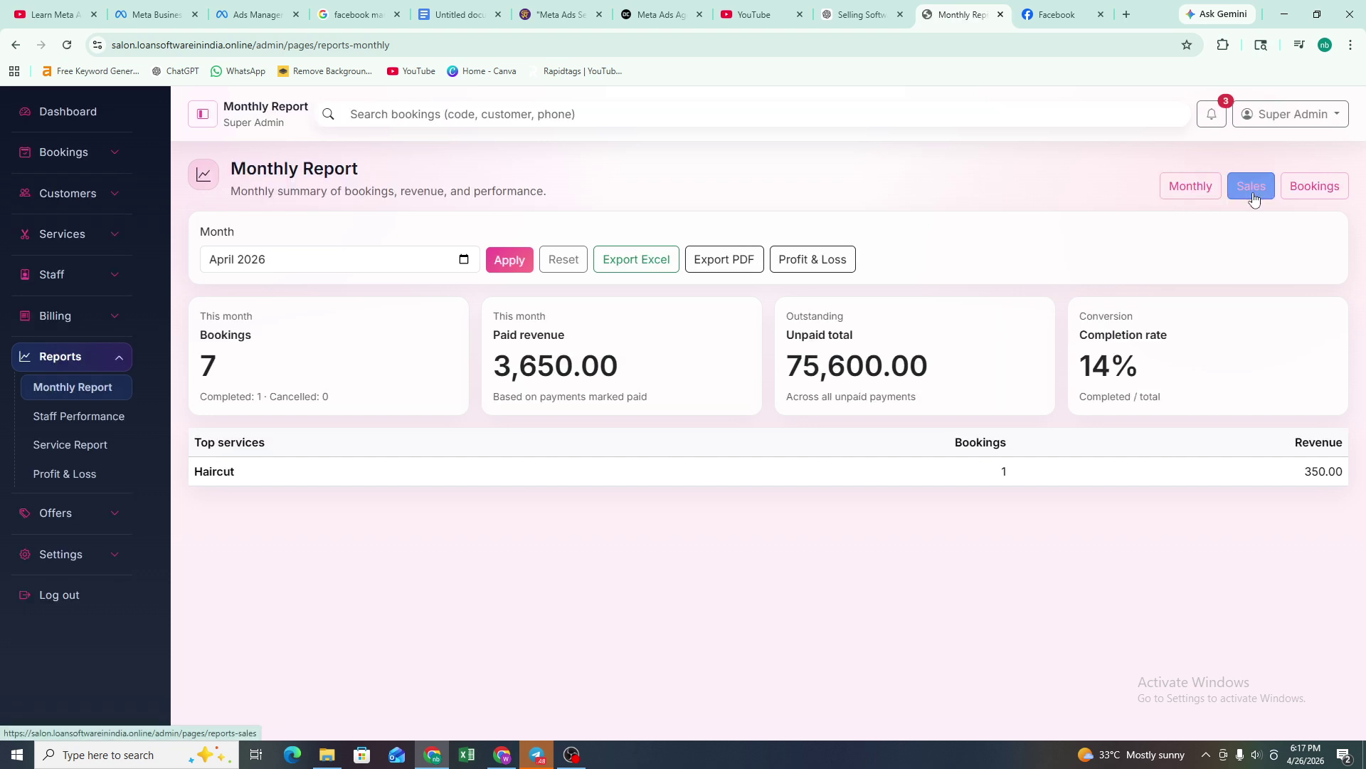
click(1326, 195)
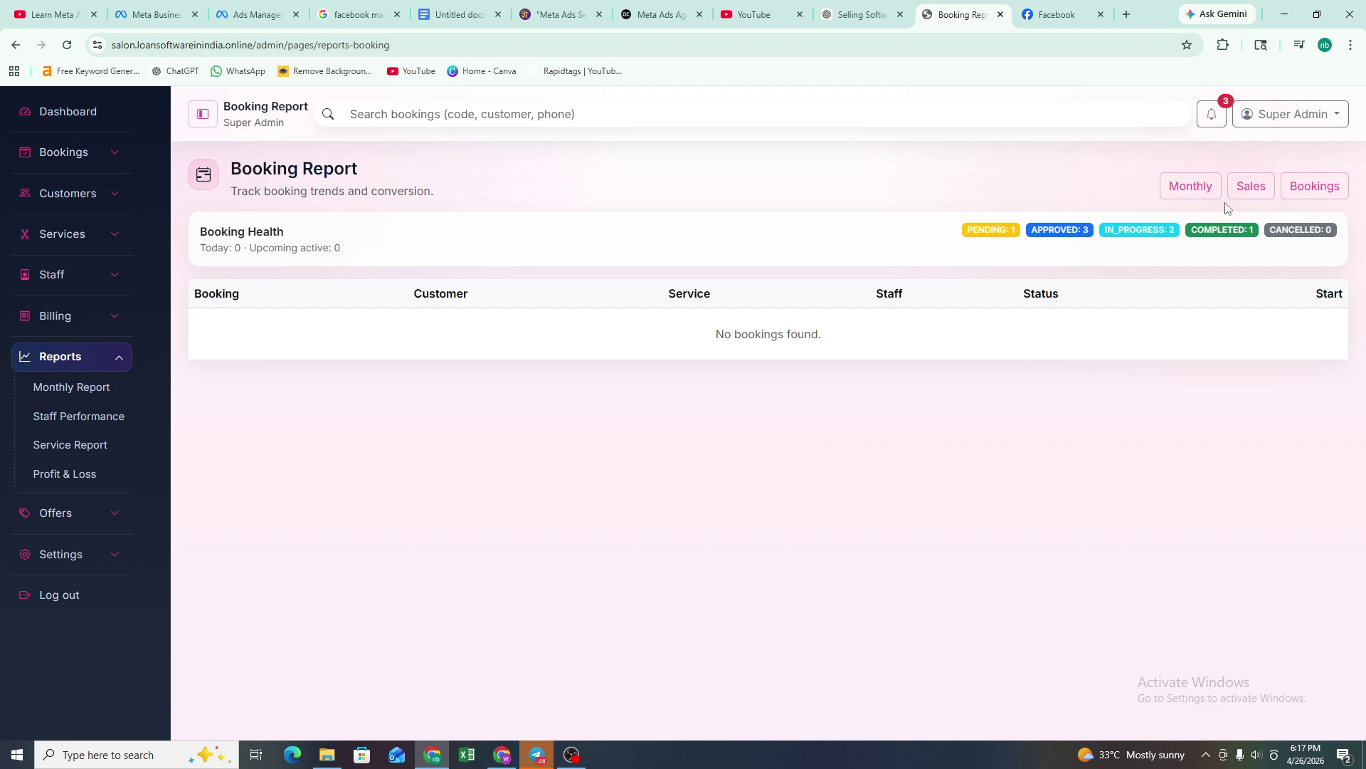
click(1191, 186)
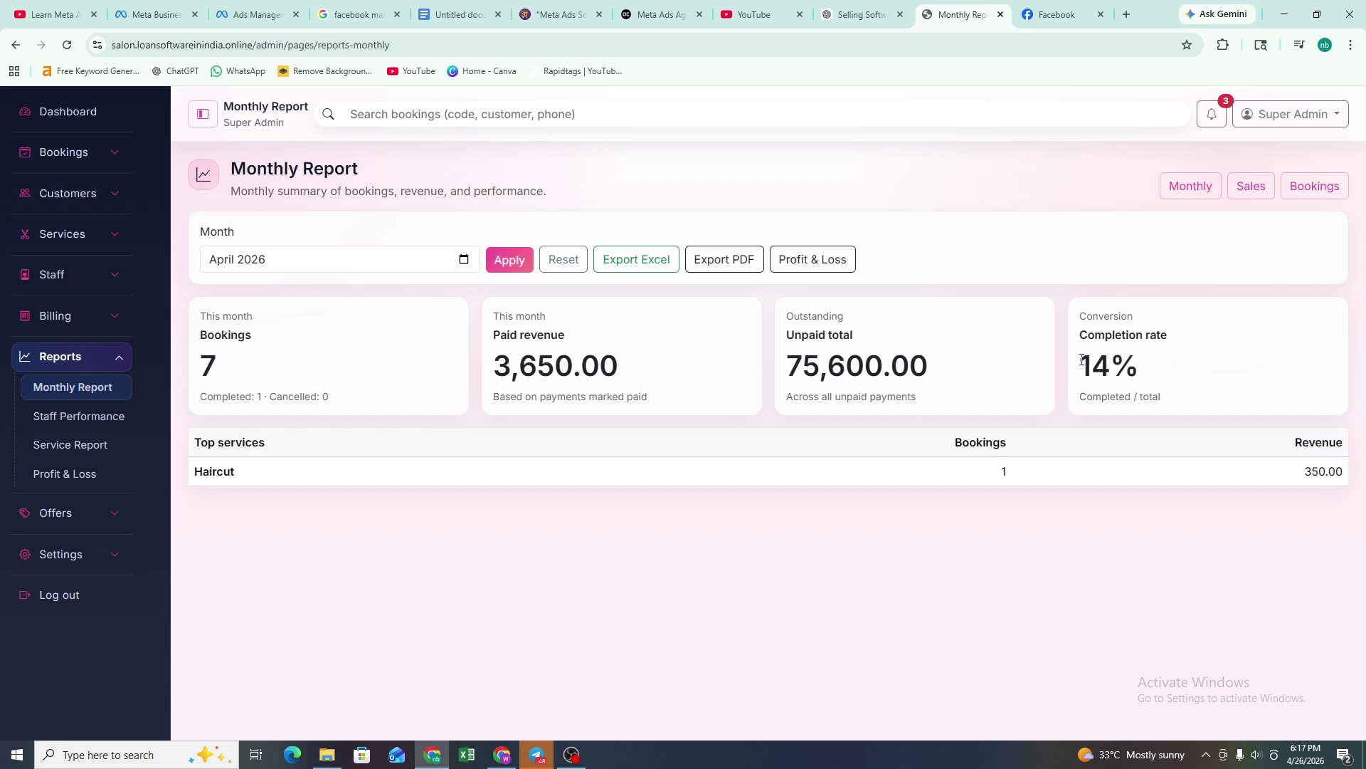
drag(1082, 359, 1250, 385)
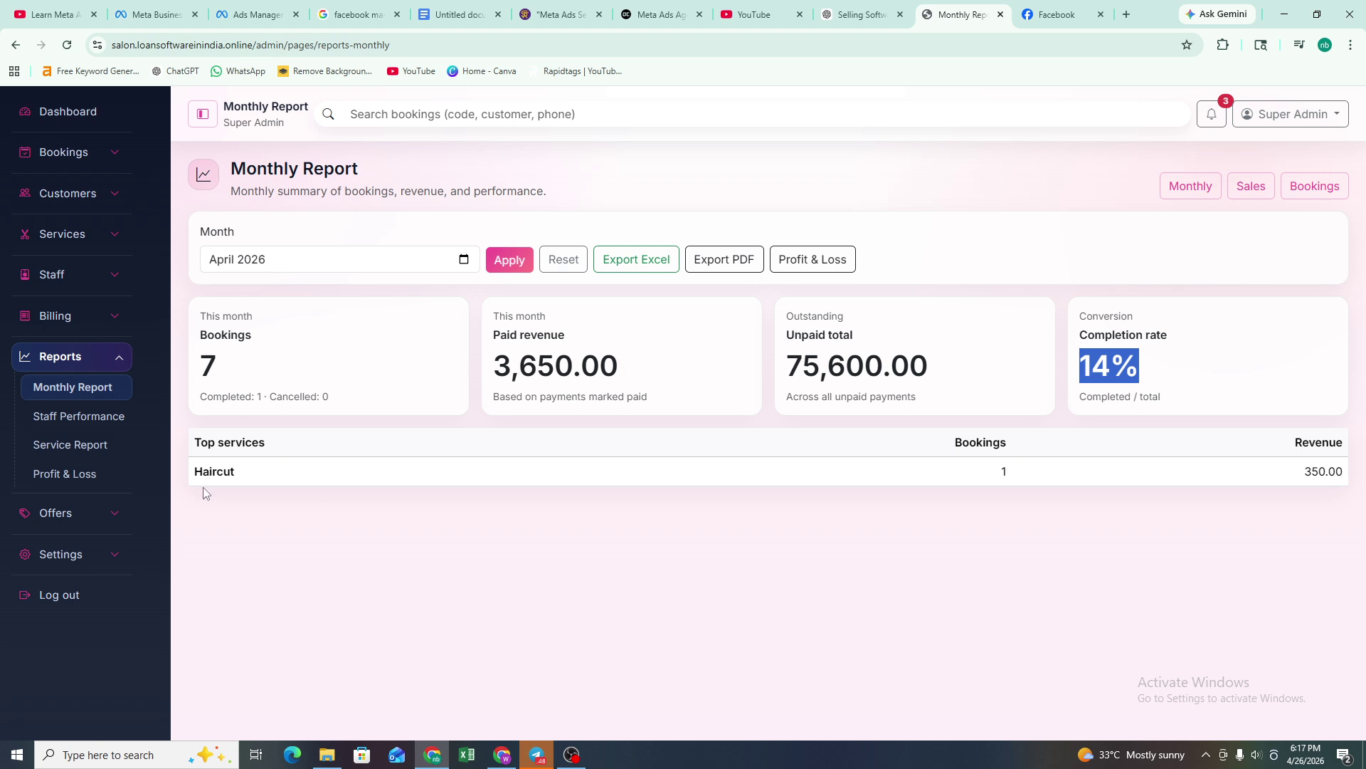
click(40, 419)
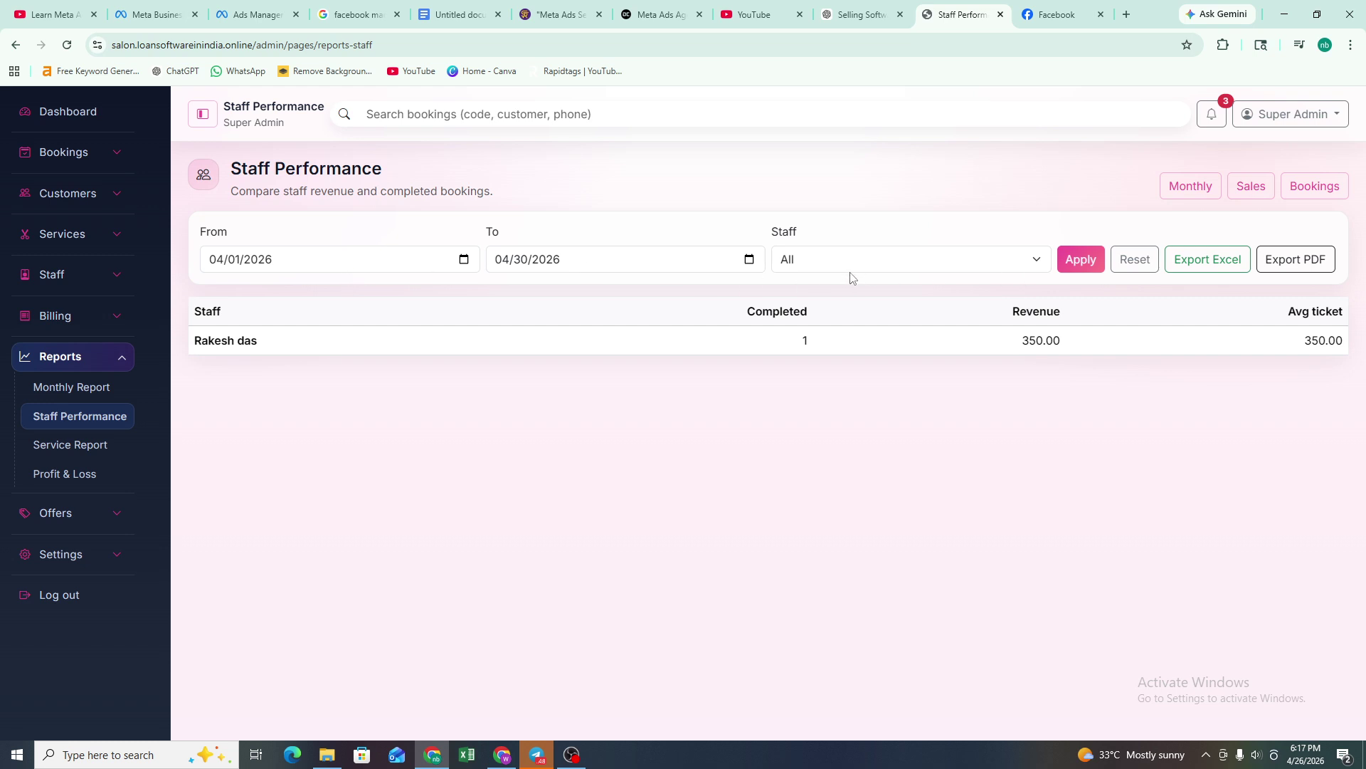
- Apply the 04/01–04/30/2026 date filter to the Staff Performance report
click(1080, 267)
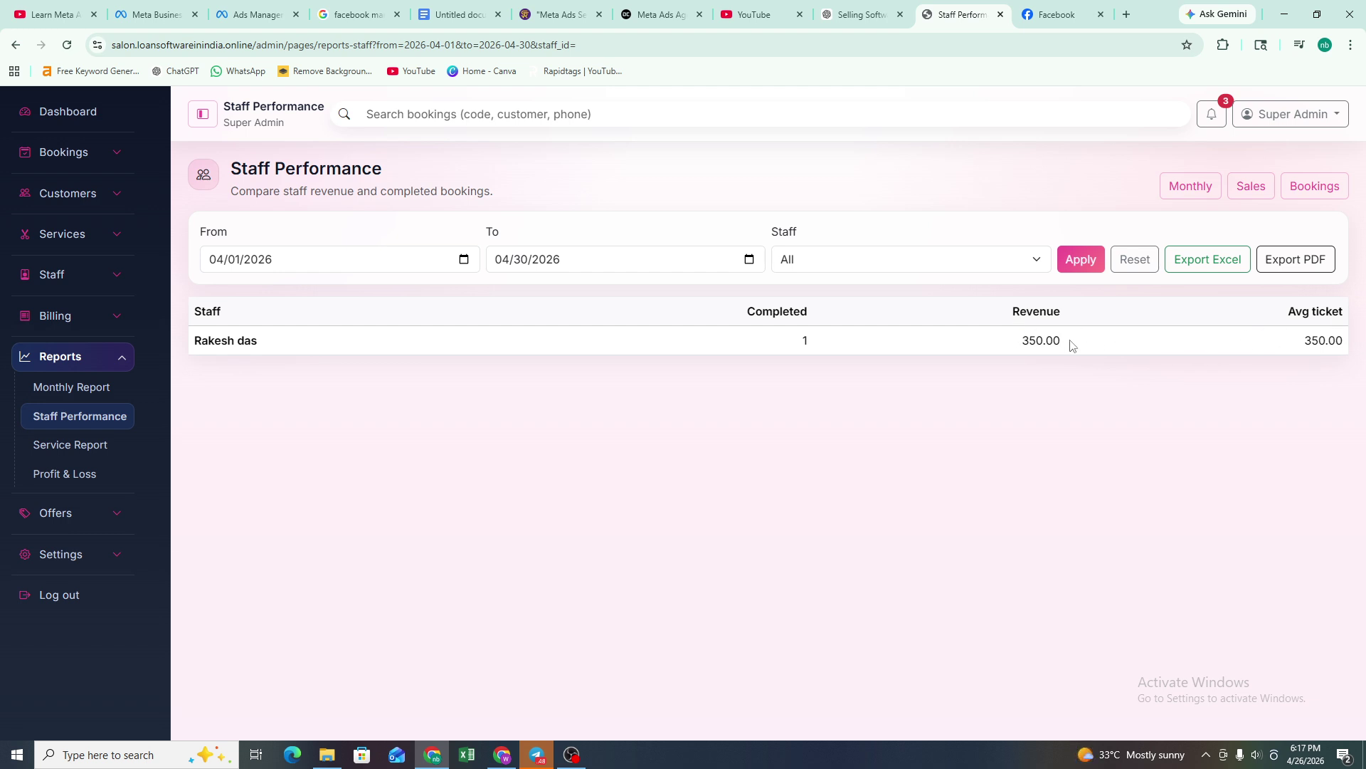
double_click(1322, 340)
click(1277, 379)
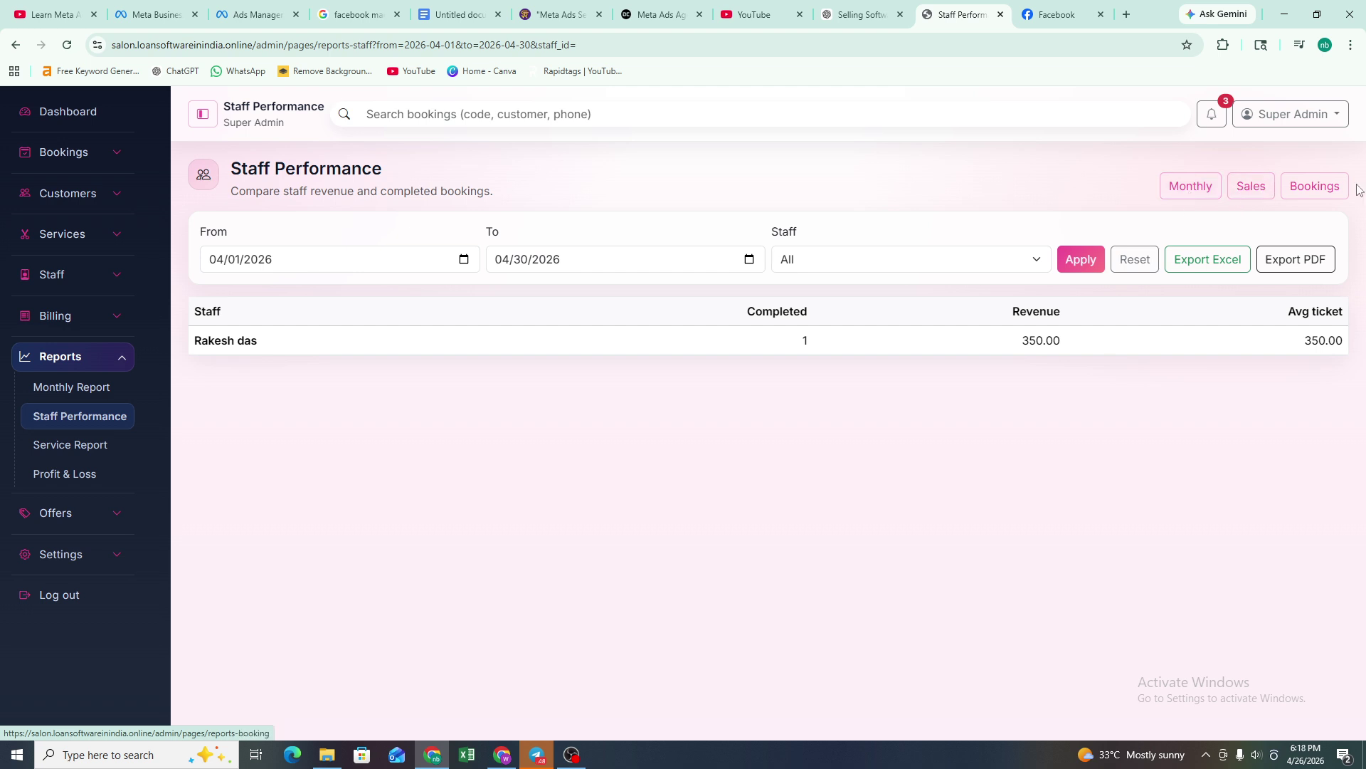
- Switch through the Booking, Sales and Monthly reports, then open the Service Report
click(1313, 196)
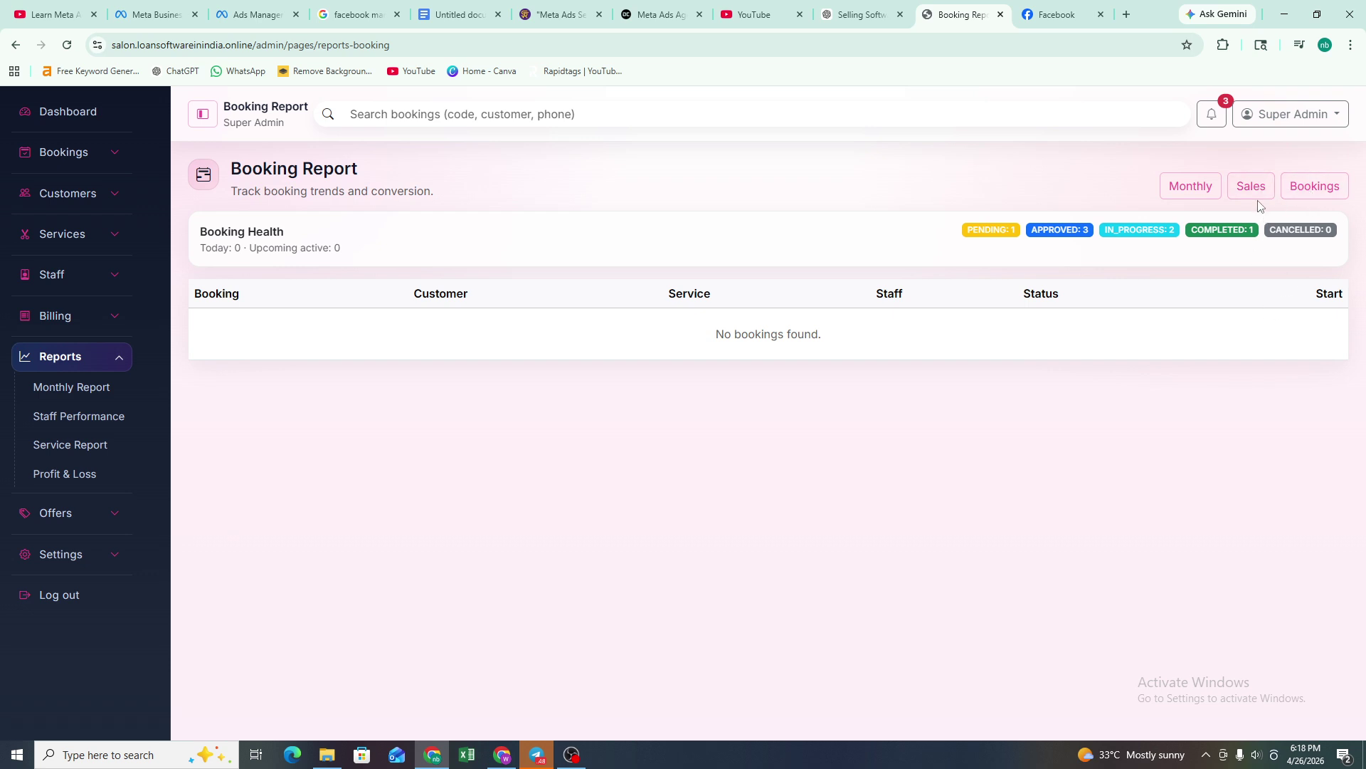
click(1253, 188)
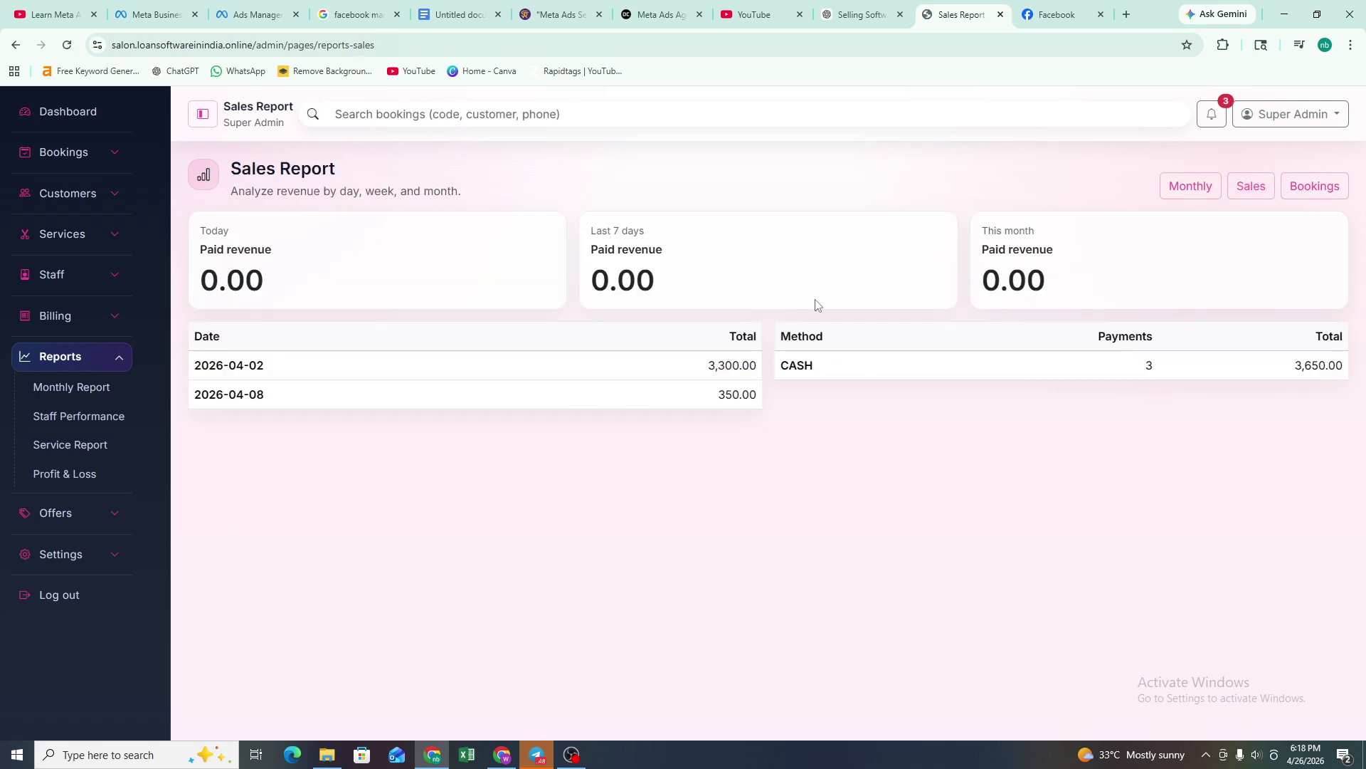
click(1186, 188)
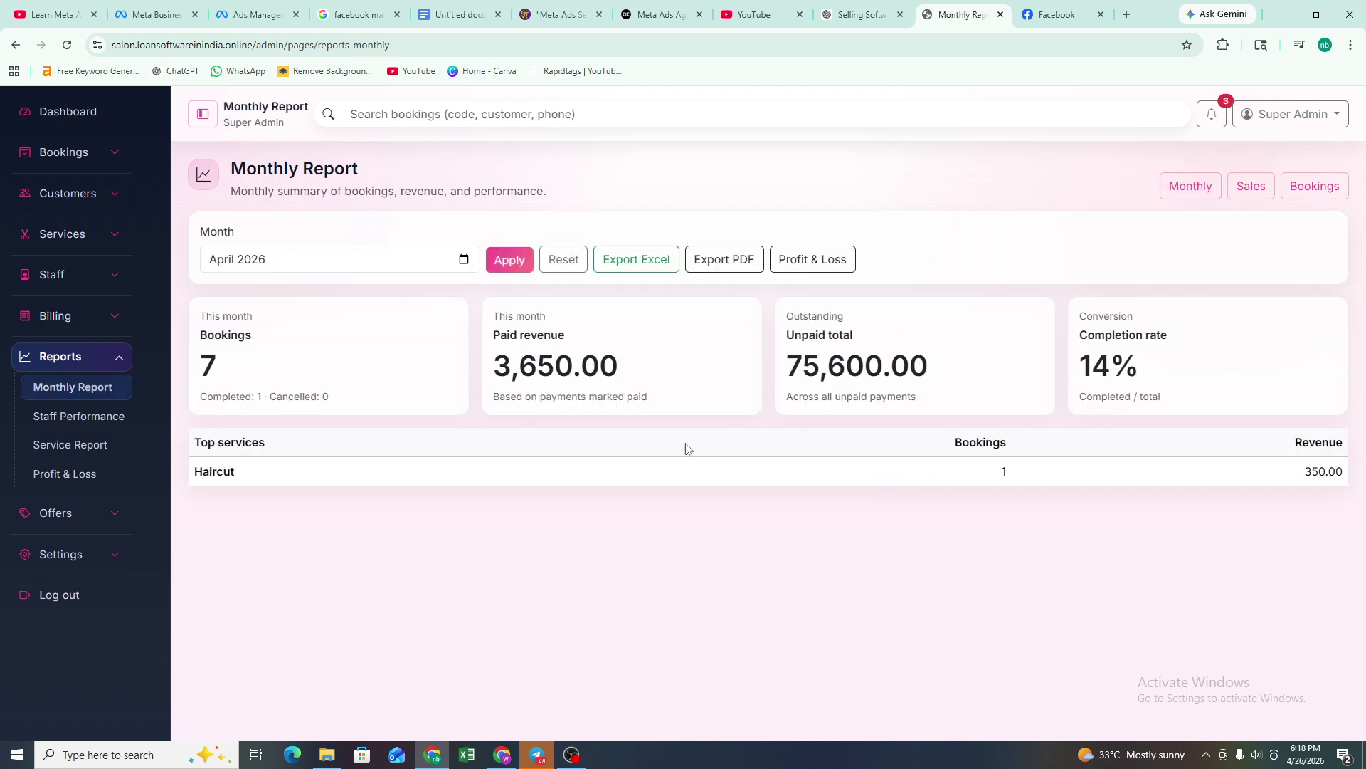
click(101, 424)
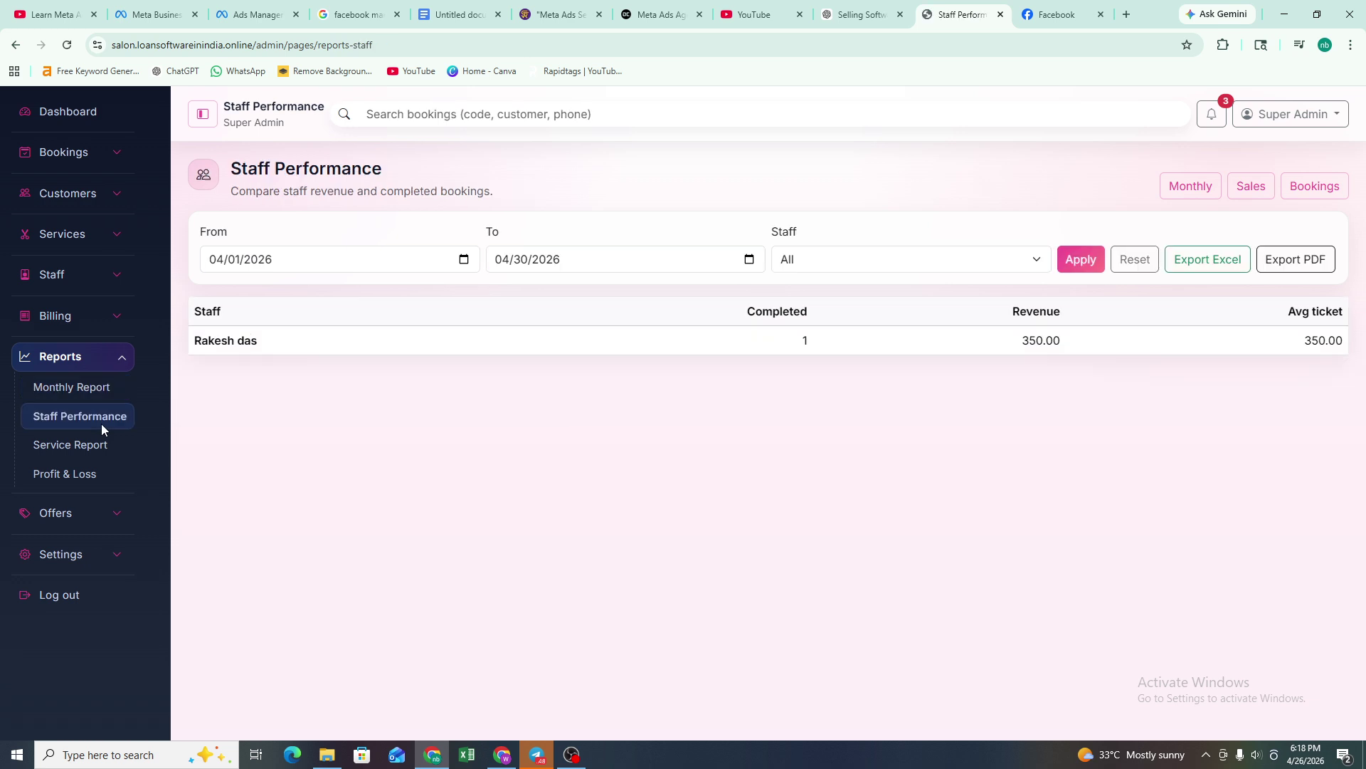
click(92, 447)
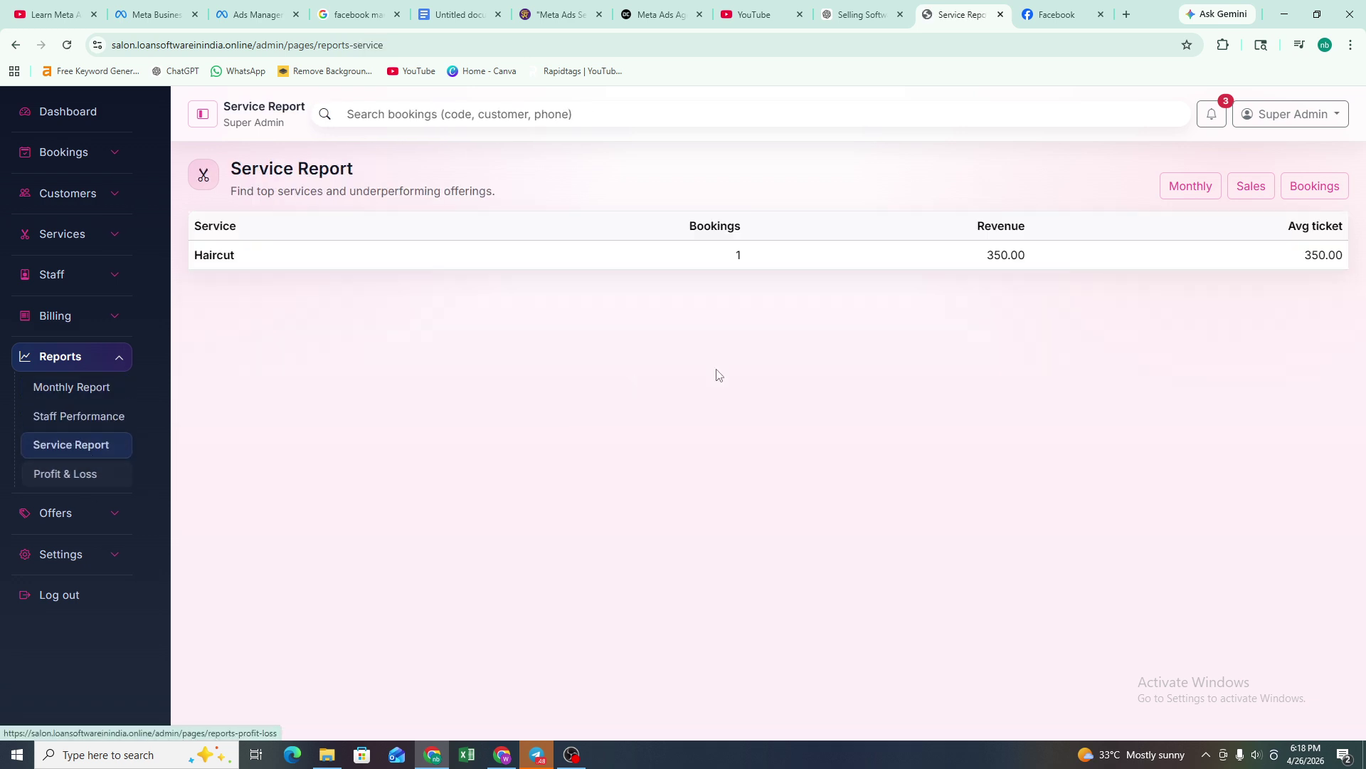
- Open the April 2026 Profit & Loss report showing 3,650.00 profit, then expand Offers
drag(1363, 263, 160, 244)
click(435, 462)
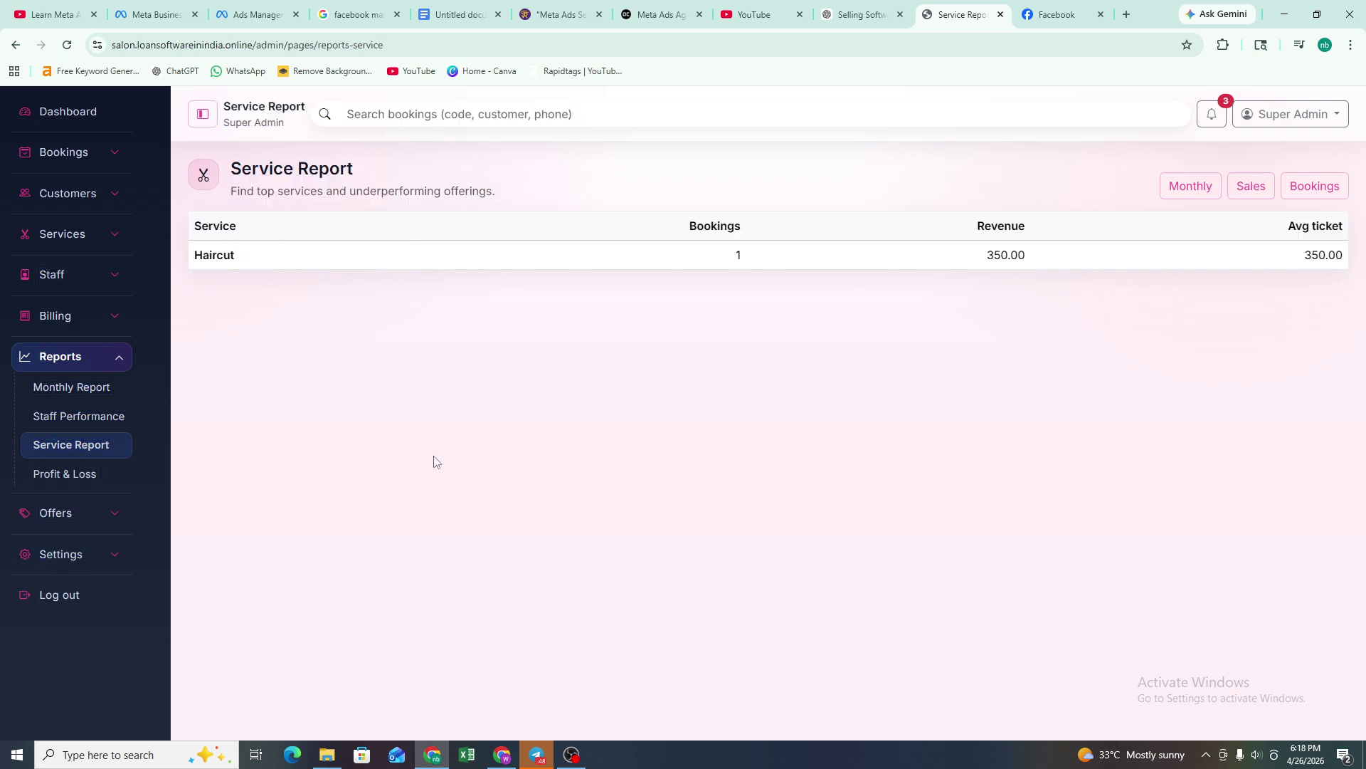
click(73, 475)
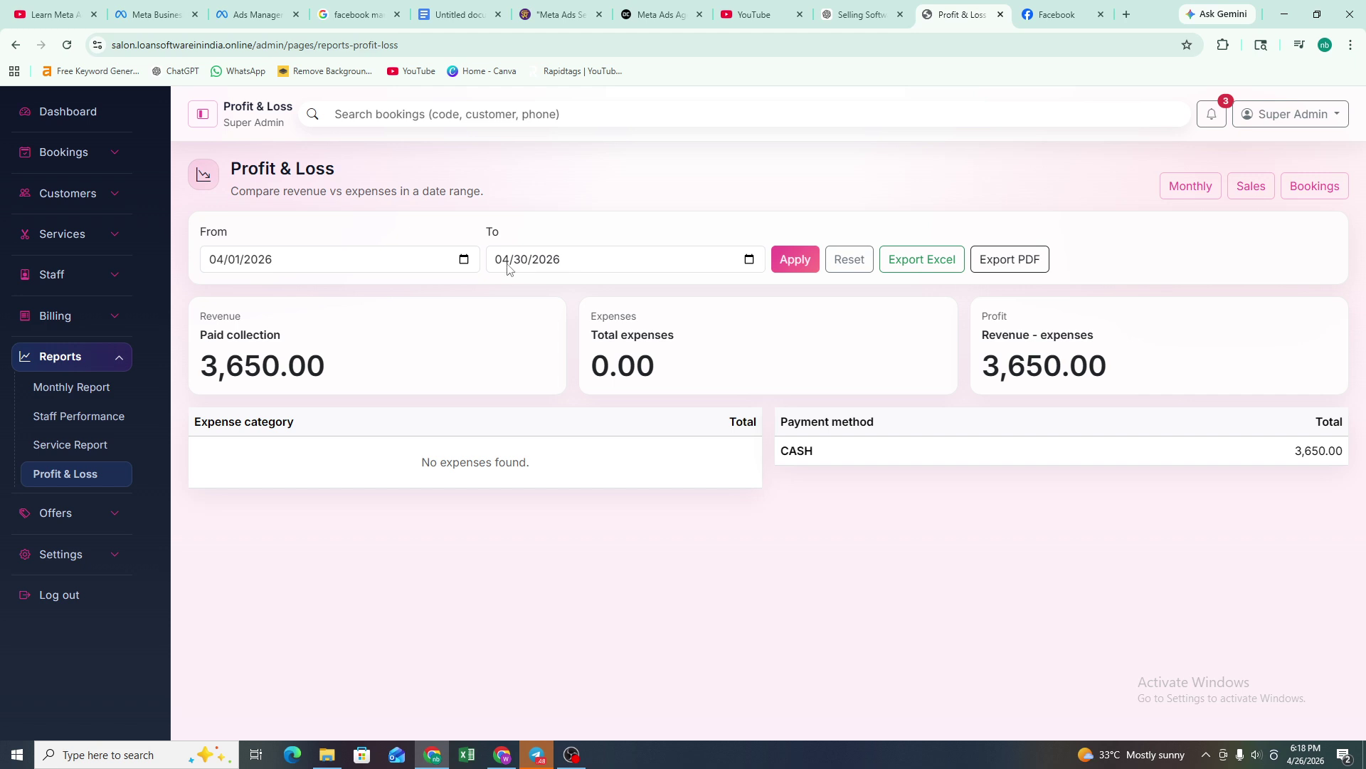
drag(708, 322, 930, 323)
click(983, 359)
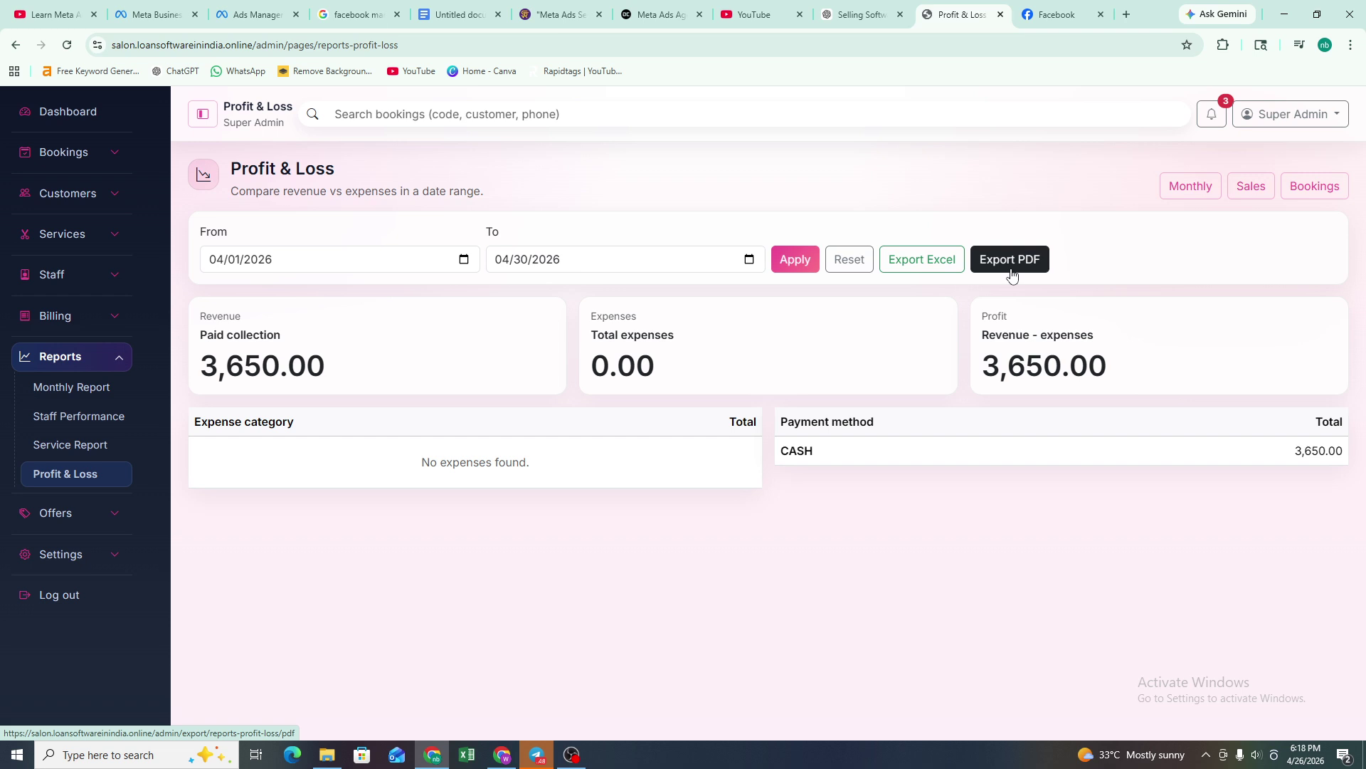
click(62, 512)
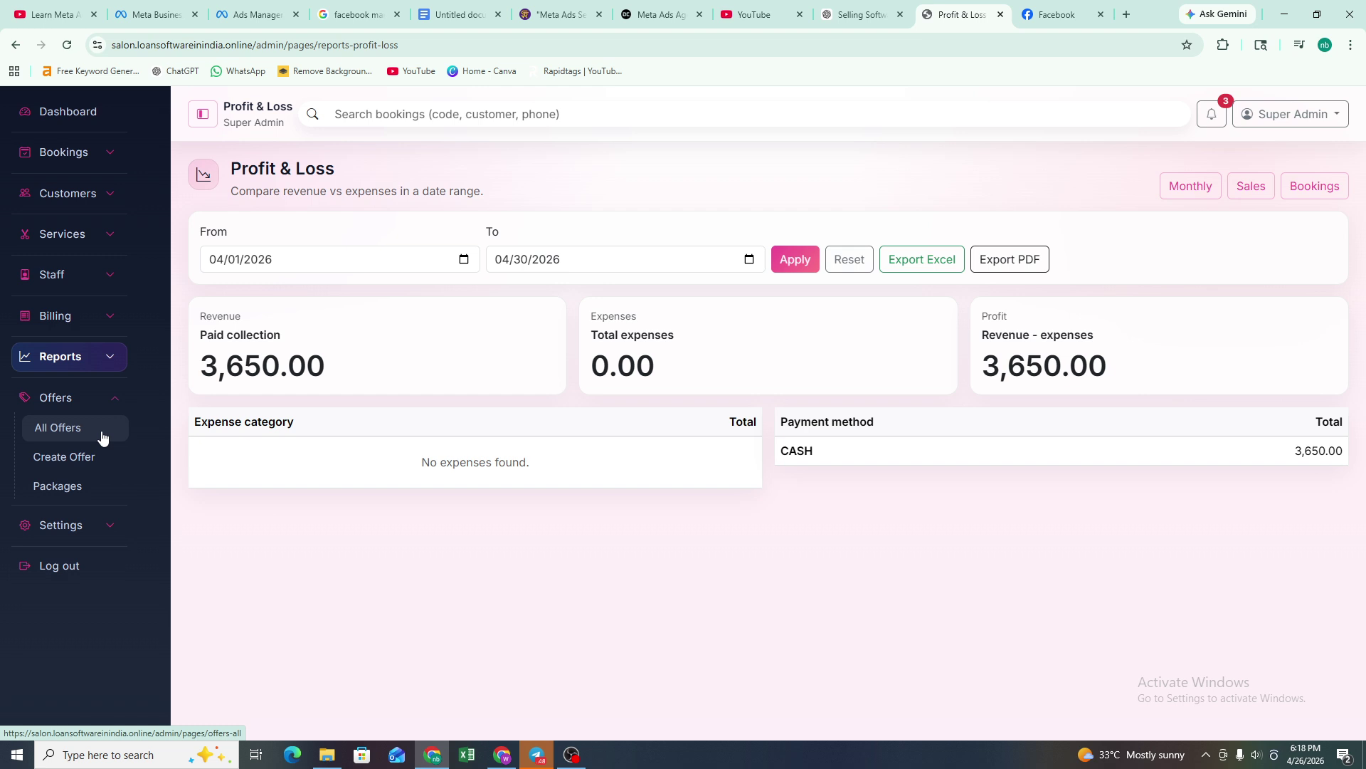
- Look over the All Offers list with the diwali offer, then open Create Offer
click(73, 439)
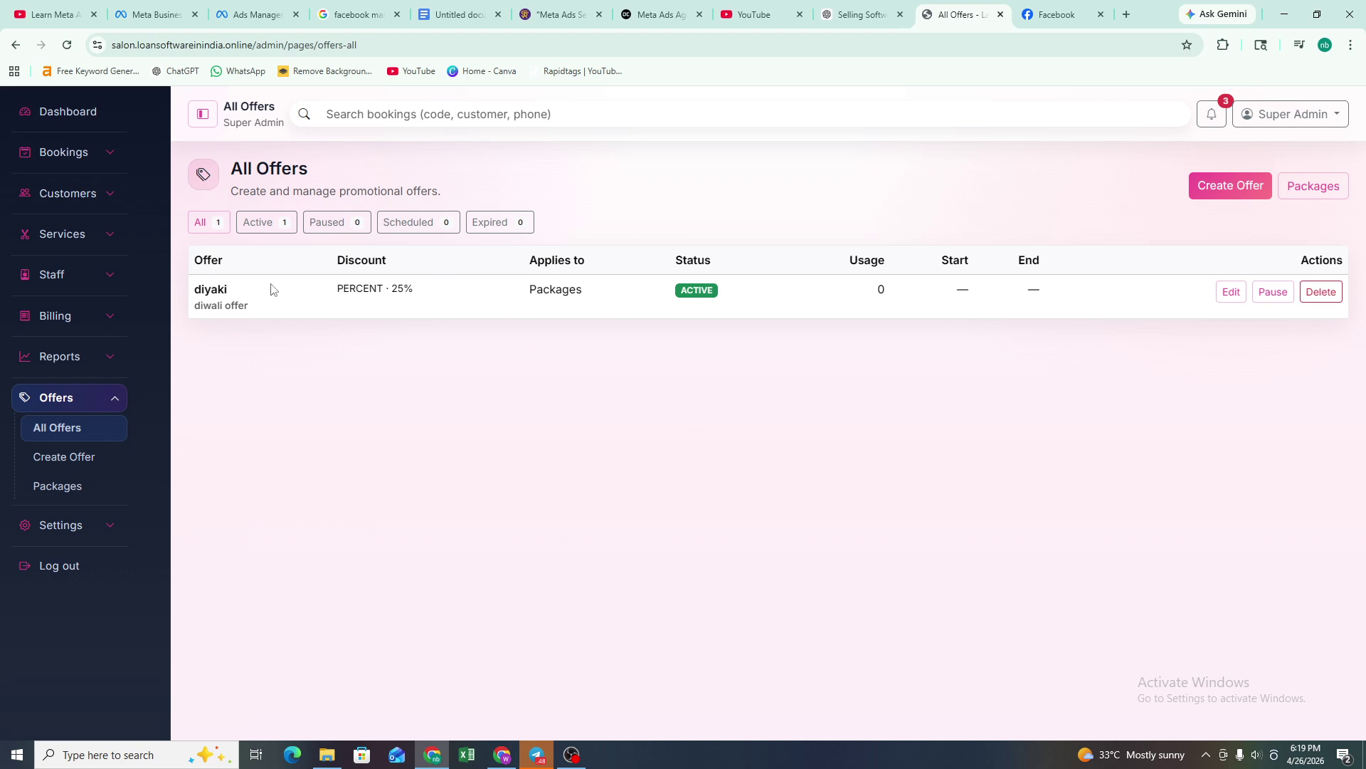
drag(271, 289, 311, 286)
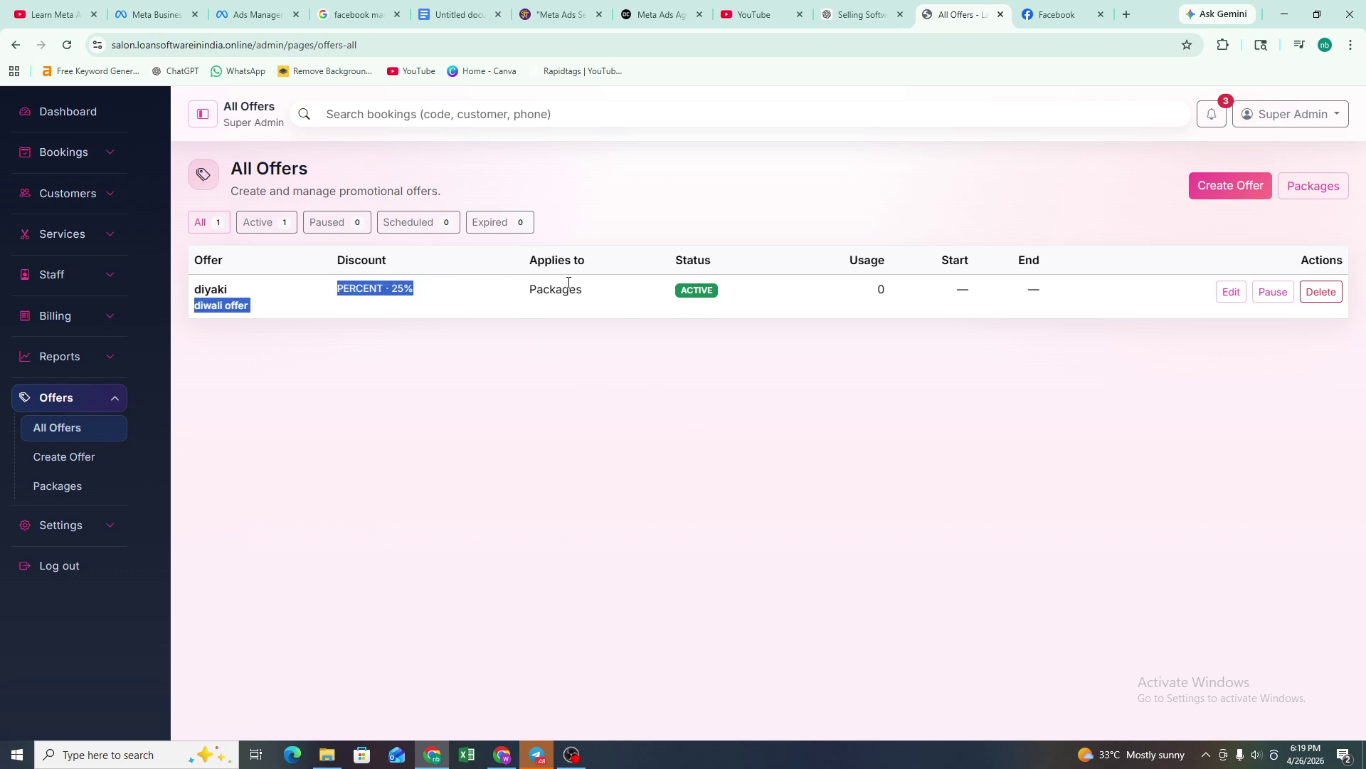
click(665, 295)
drag(616, 293, 531, 292)
click(853, 310)
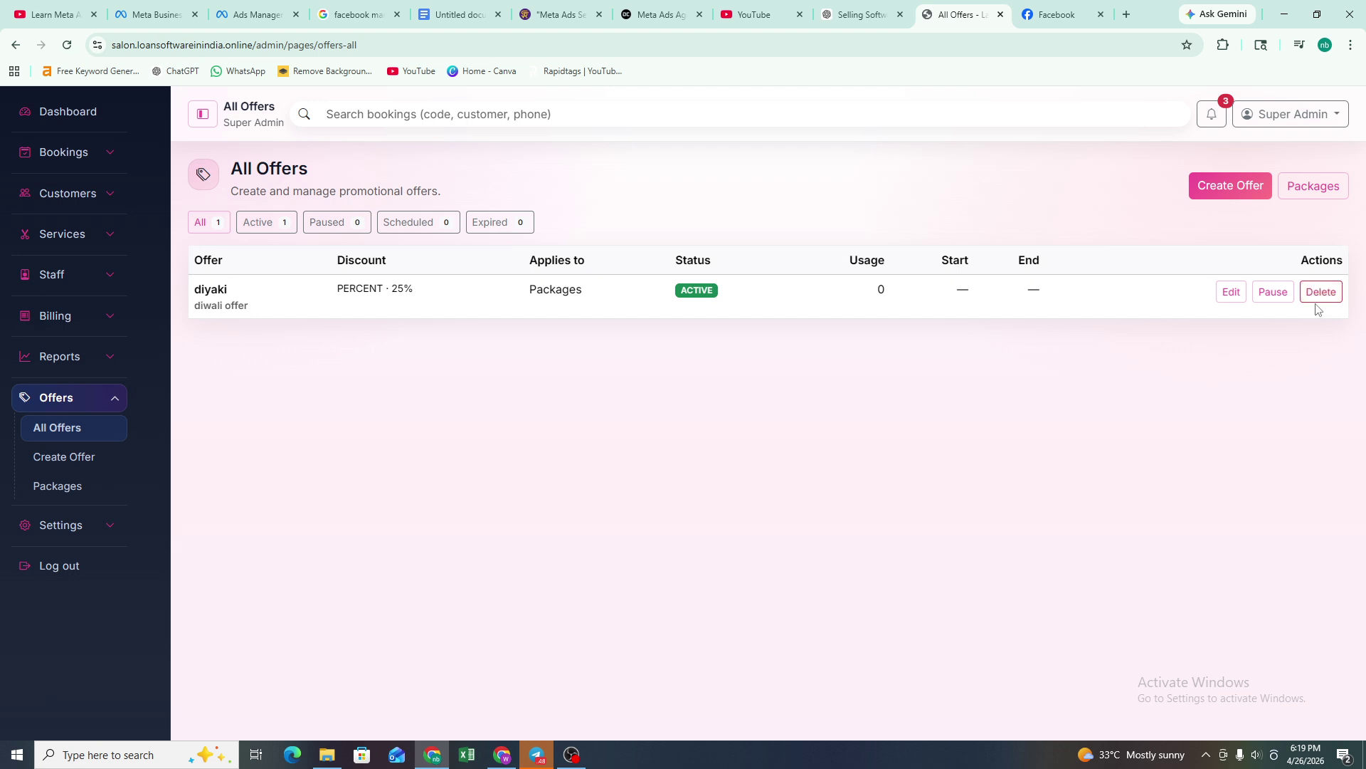
click(73, 456)
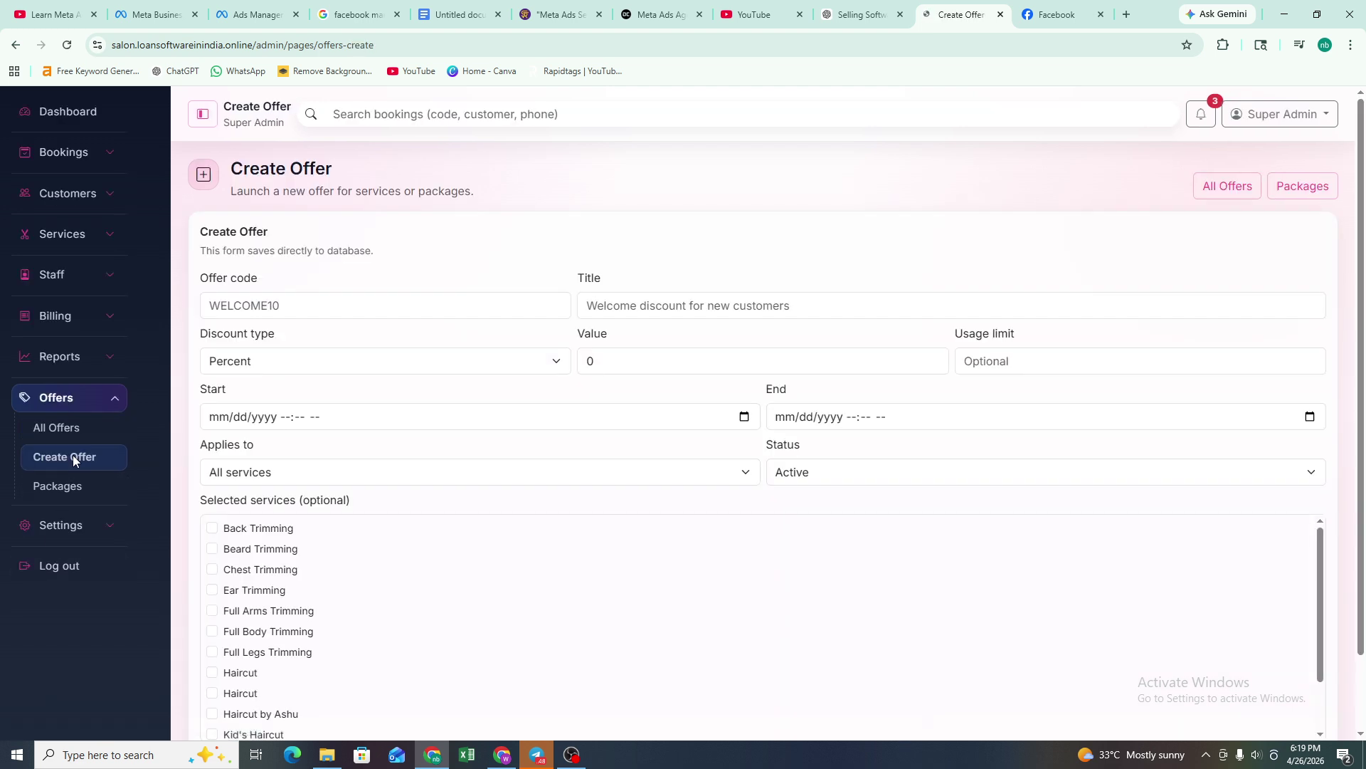
- Step through the offer code, title and discount fields, setting usage limit to 1
scroll(392, 386, down, 2)
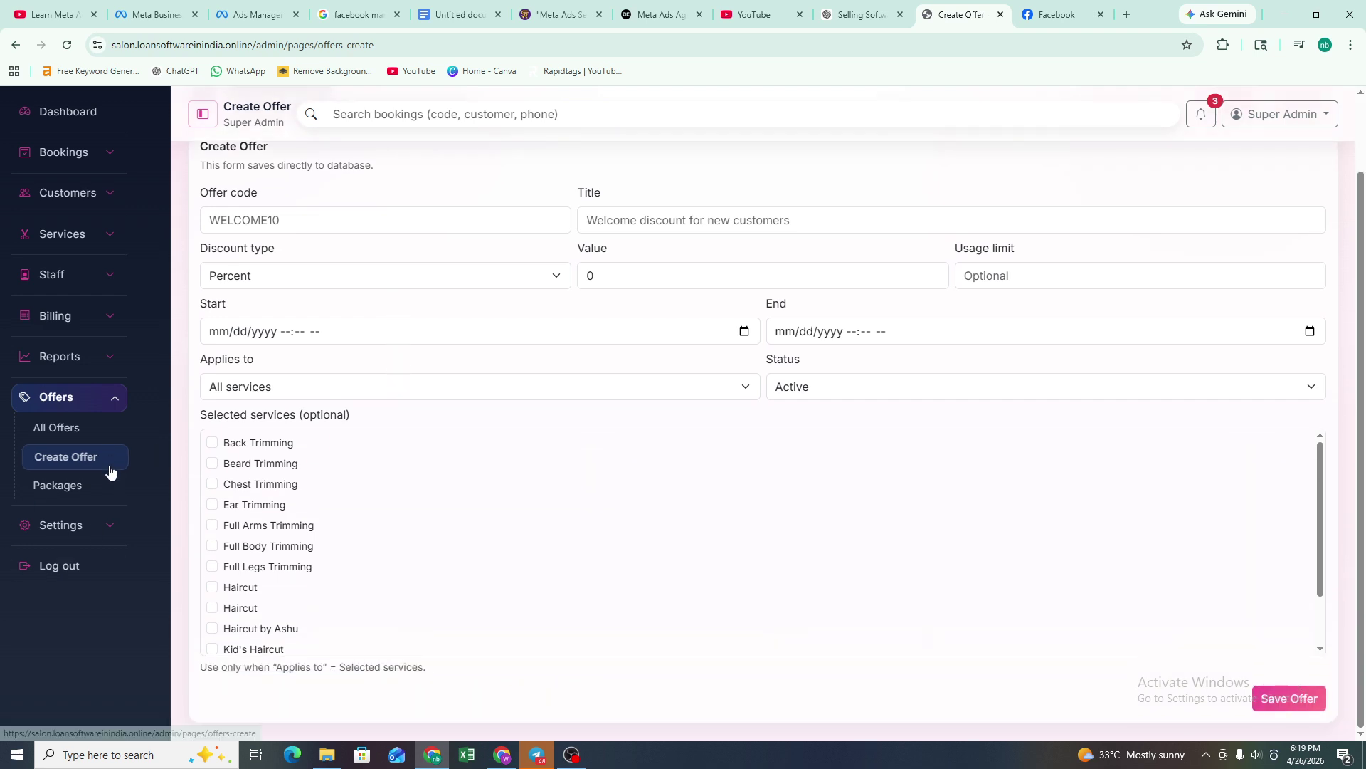
scroll(306, 297, up, 2)
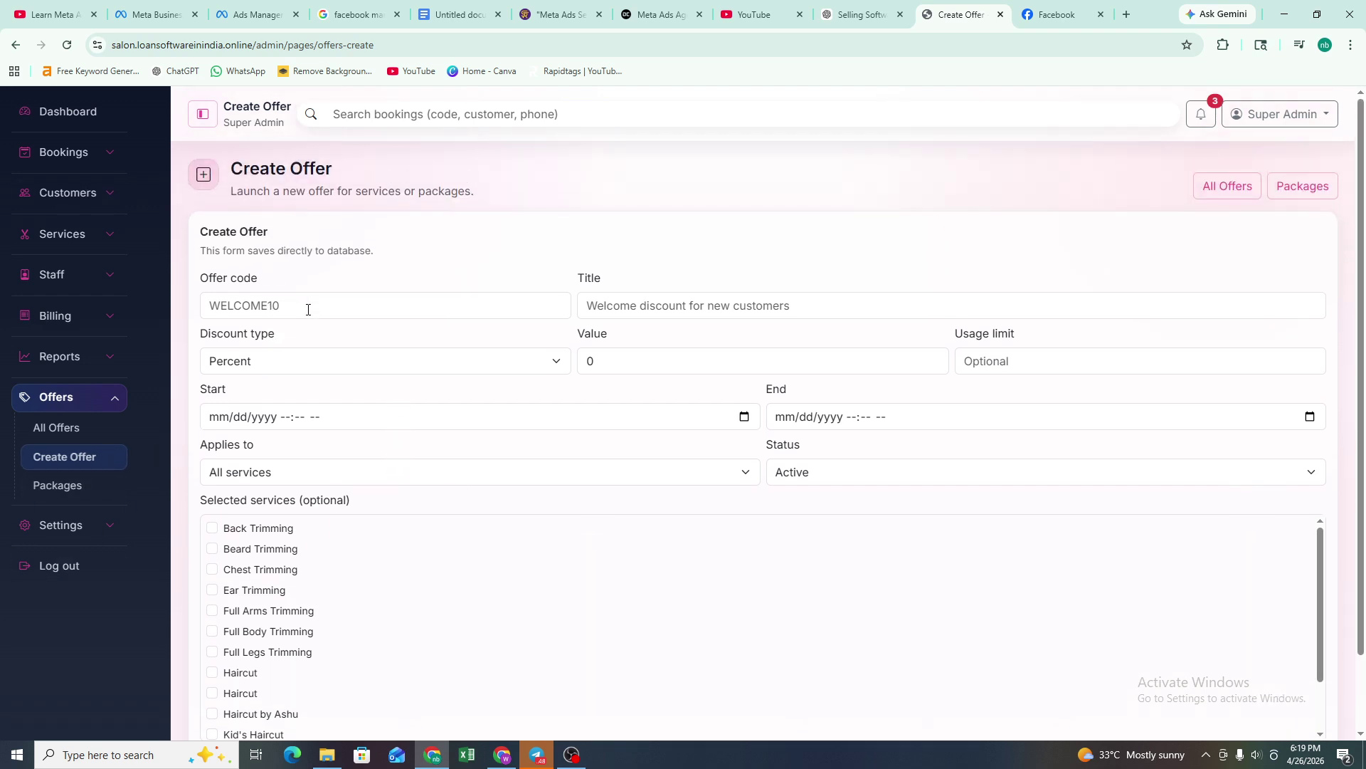
click(308, 310)
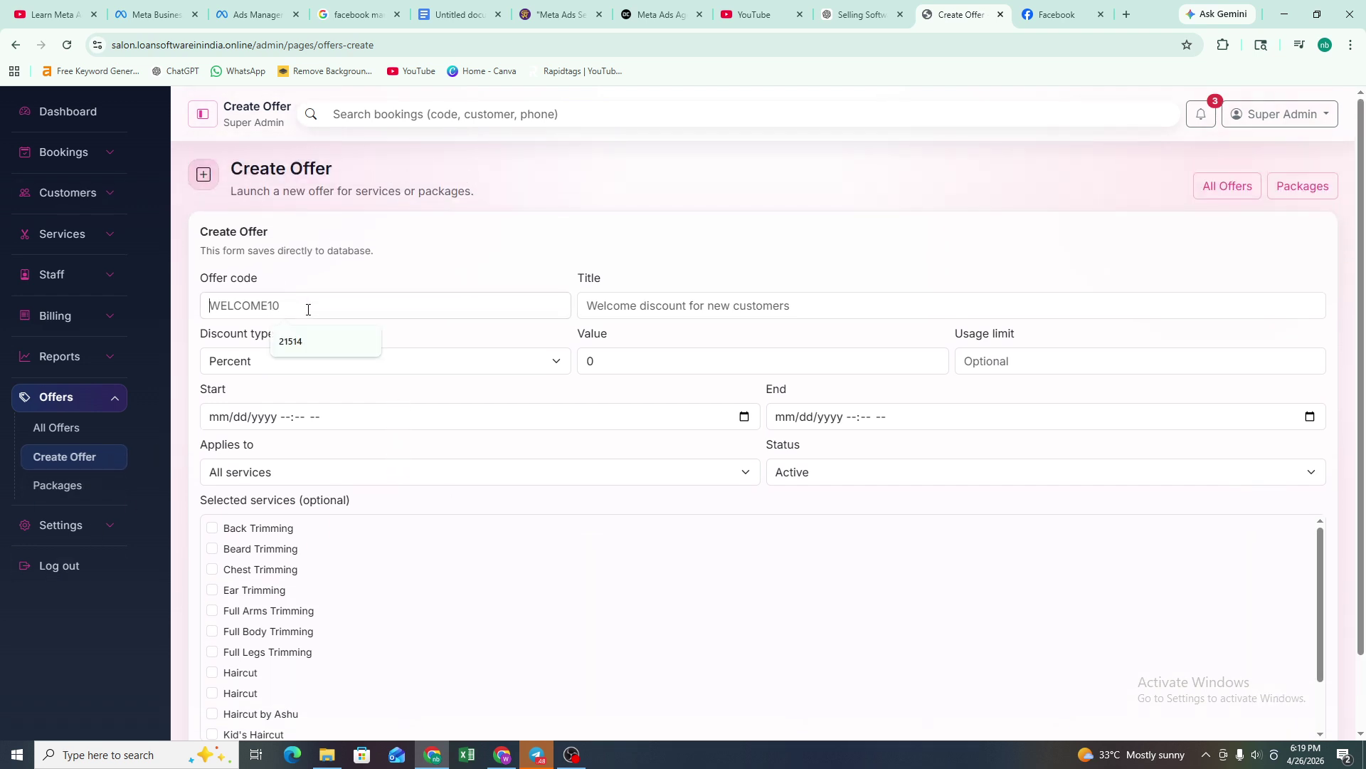
click(582, 311)
click(345, 364)
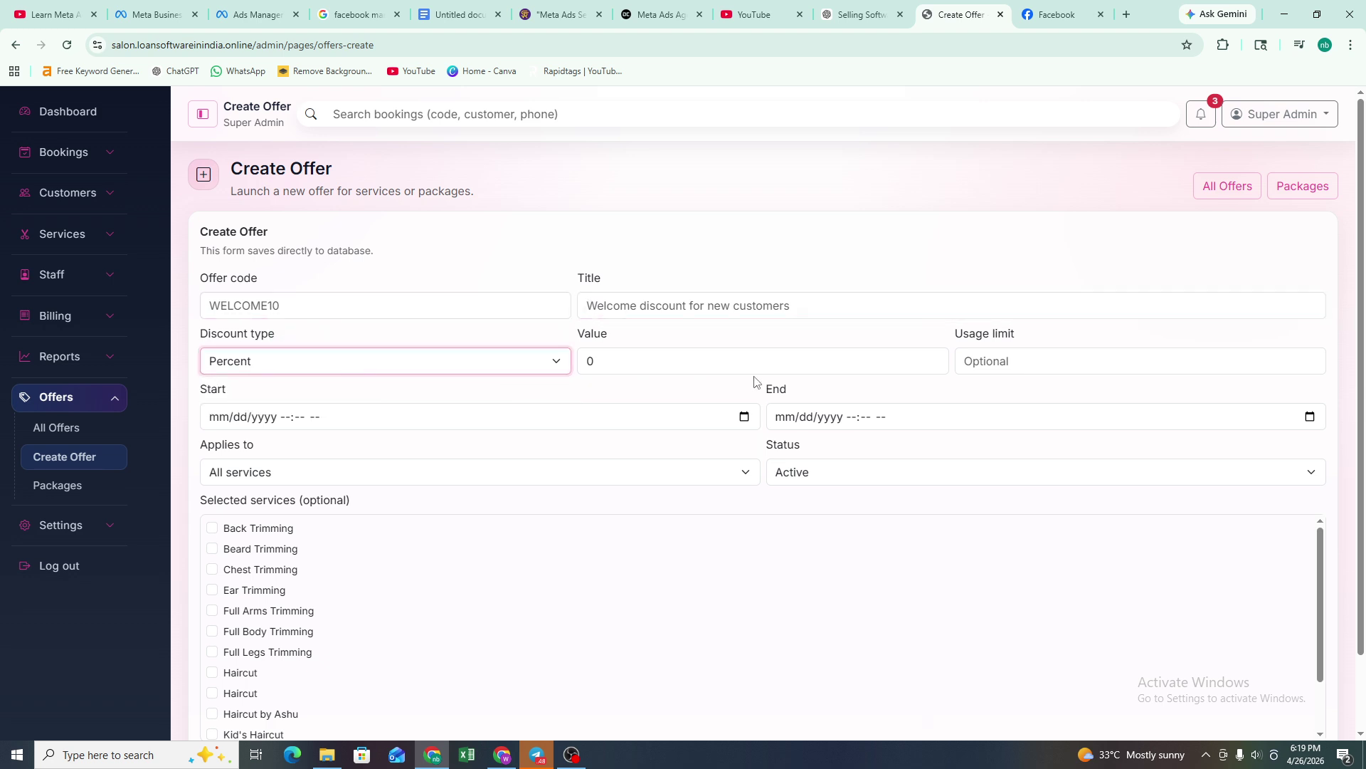
click(854, 366)
click(1065, 357)
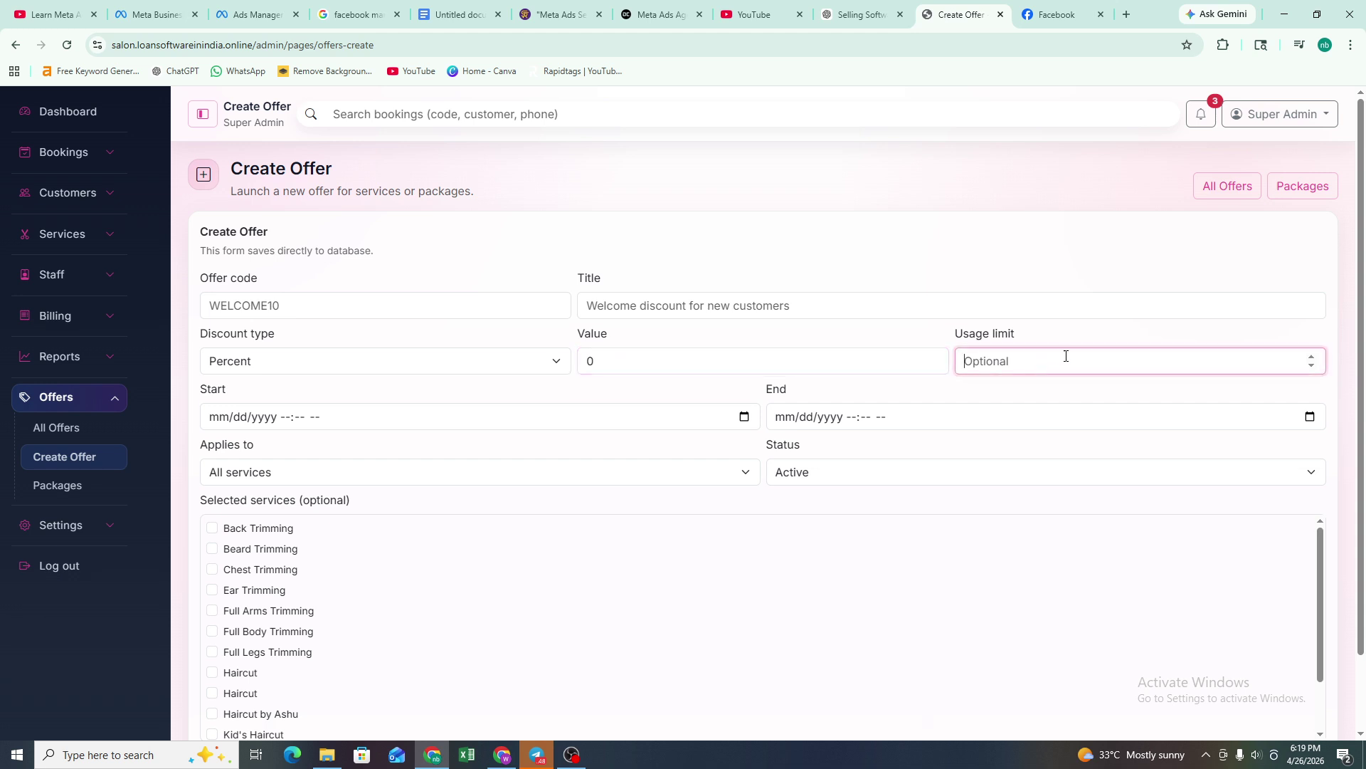
click(1313, 358)
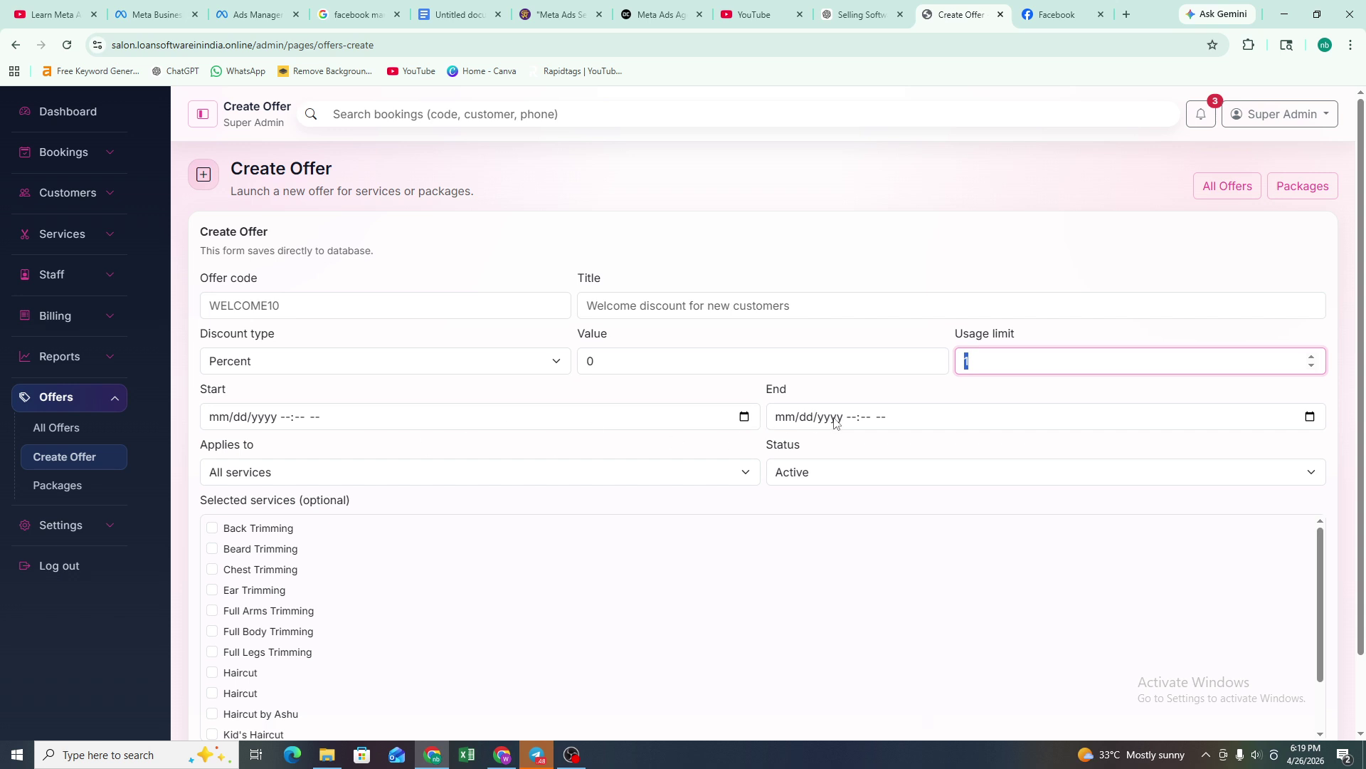
- Keep the offer applying to all services, then go to the Packages list
click(343, 476)
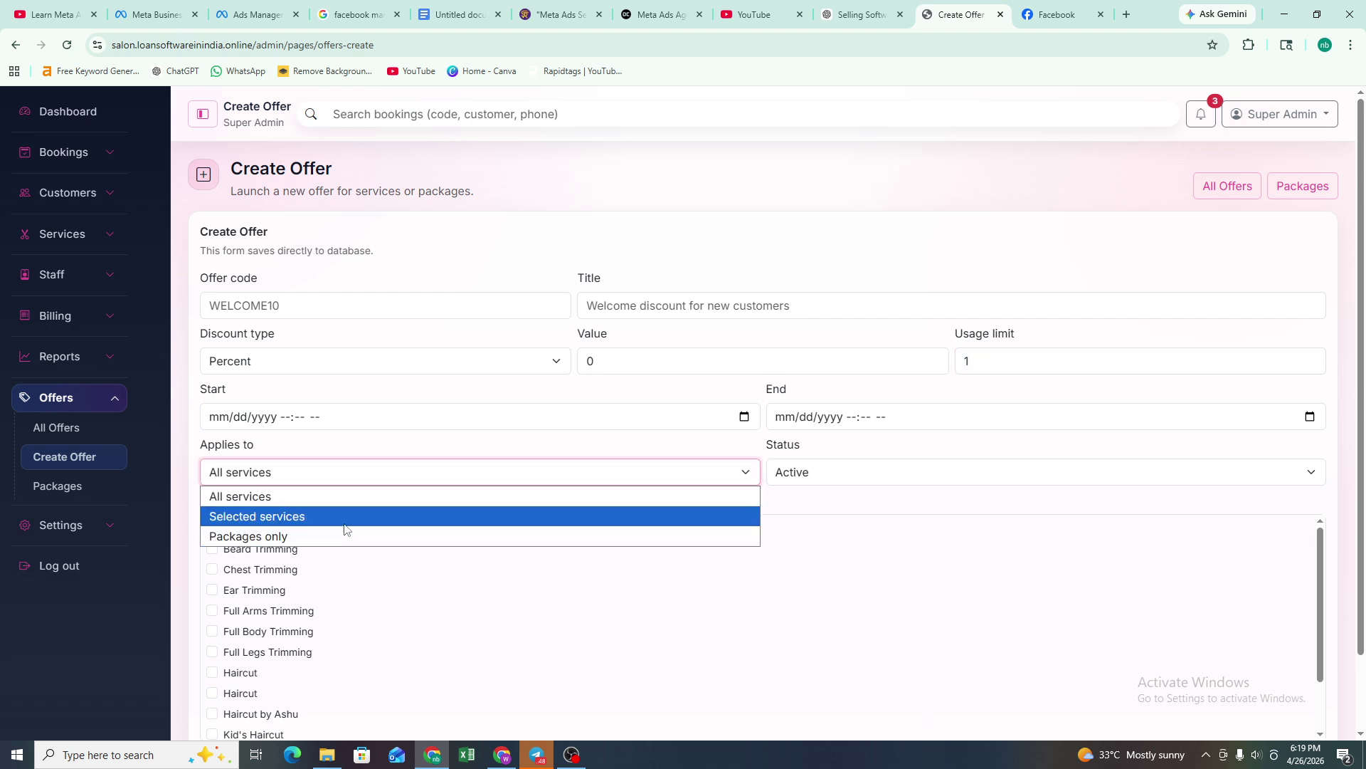
click(440, 437)
scroll(840, 475, down, 2)
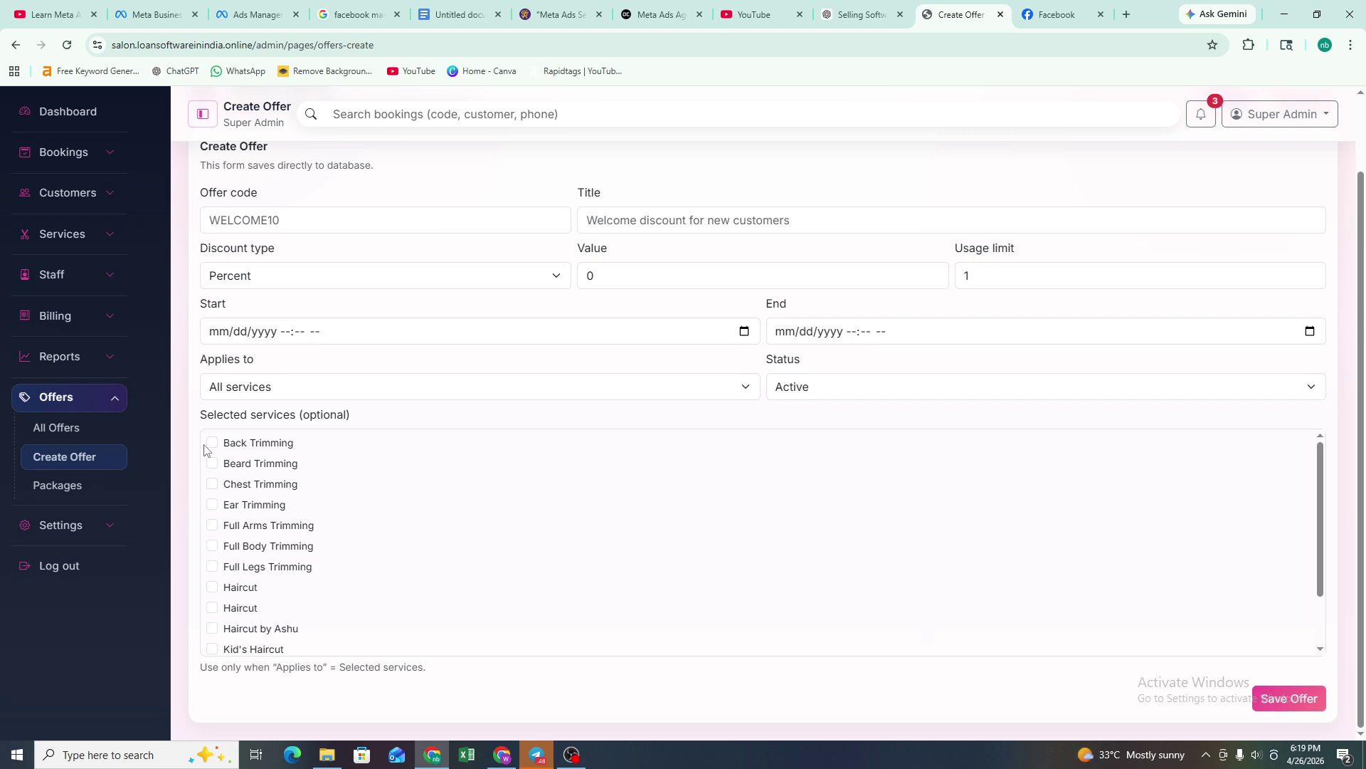
drag(349, 416, 187, 424)
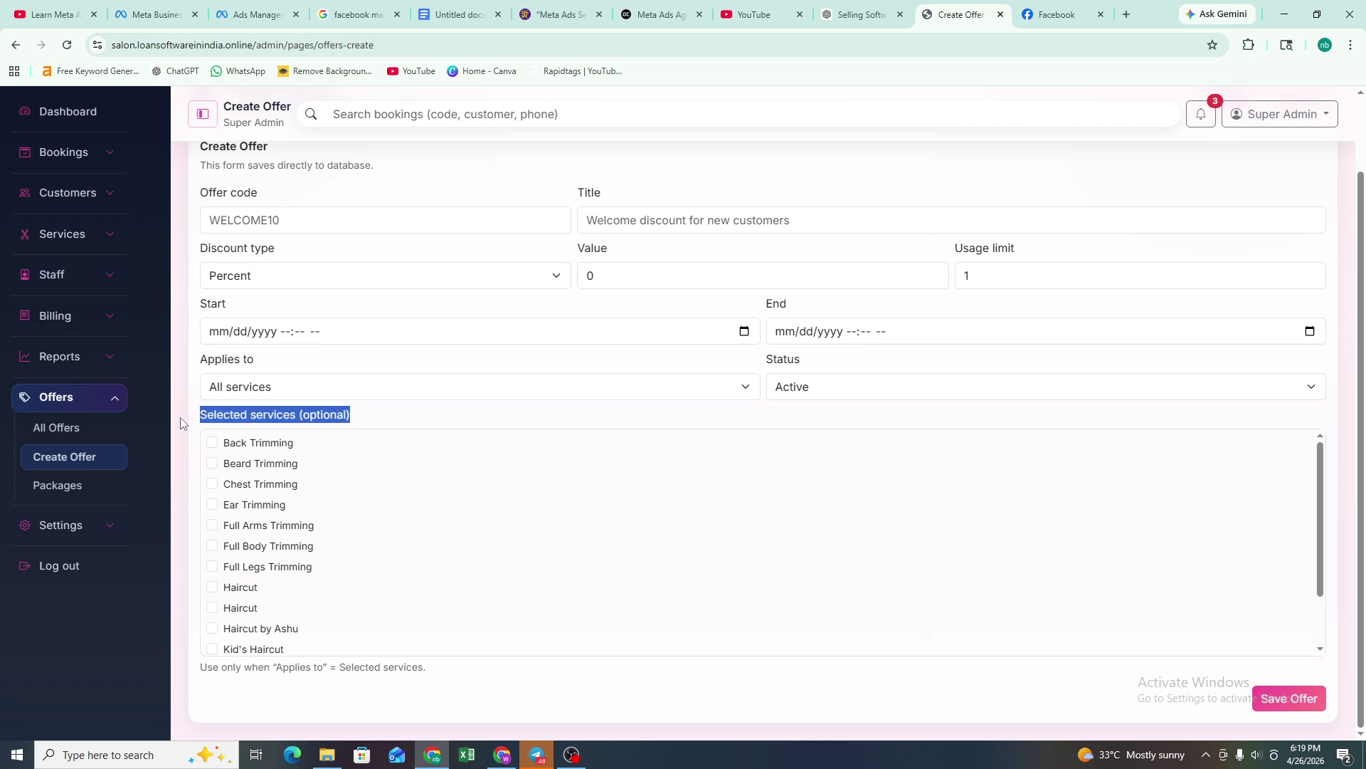
click(434, 411)
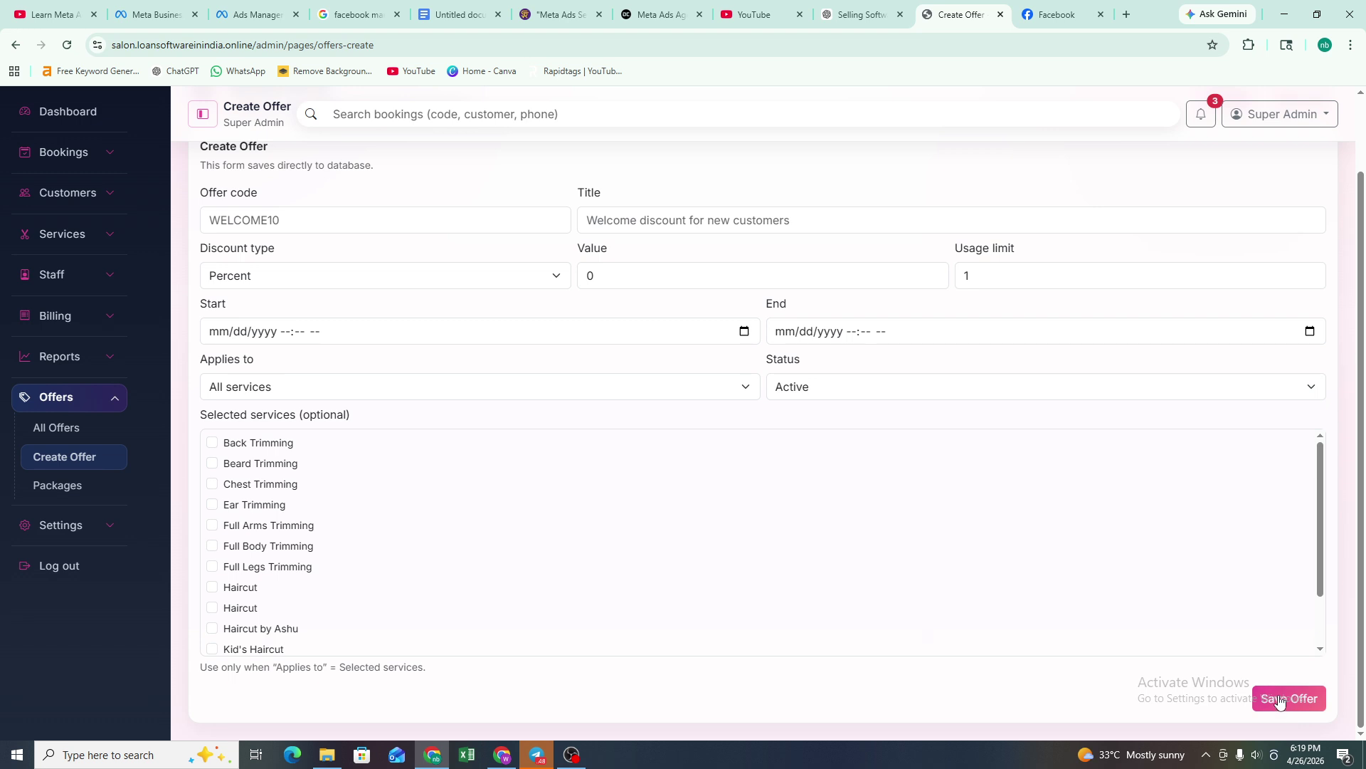
scroll(1060, 526, up, 2)
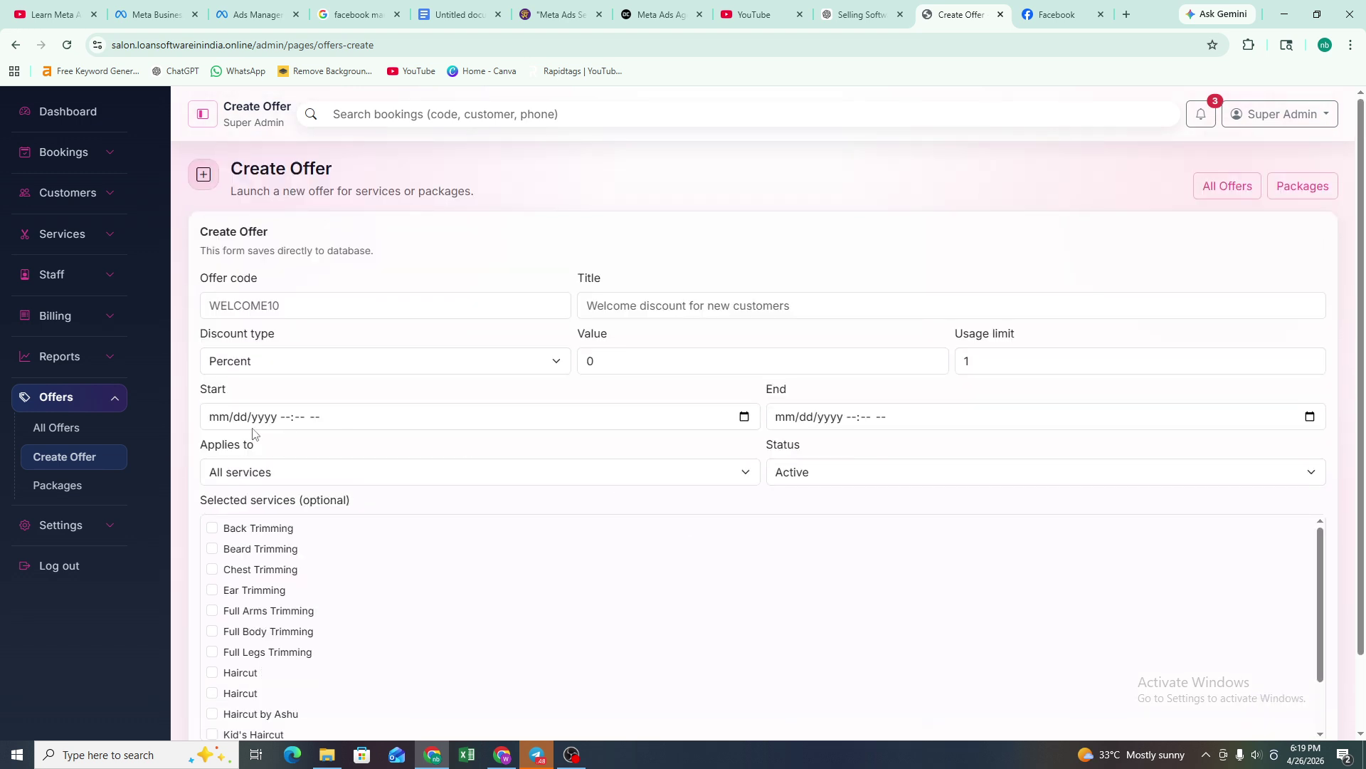
click(67, 486)
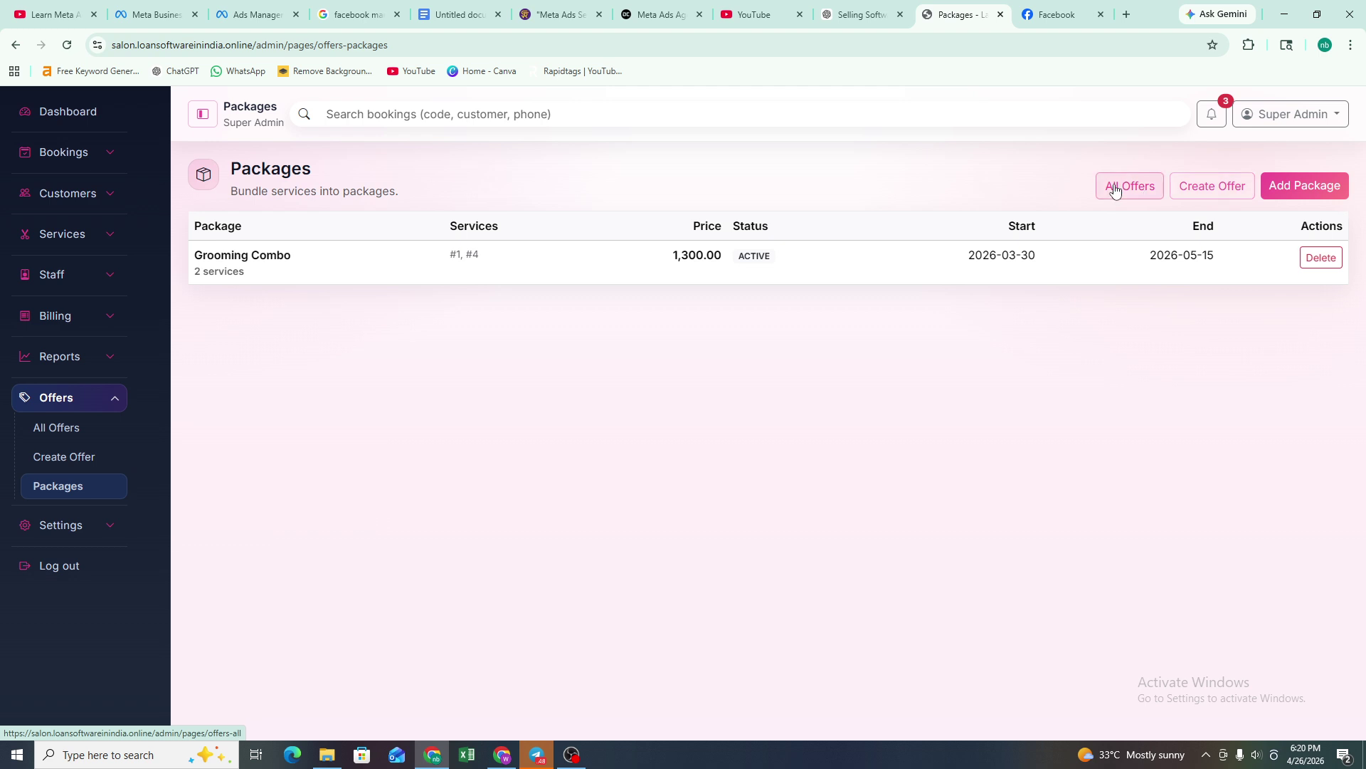
- Open the Add Package form and click into the name and description fields
click(1213, 188)
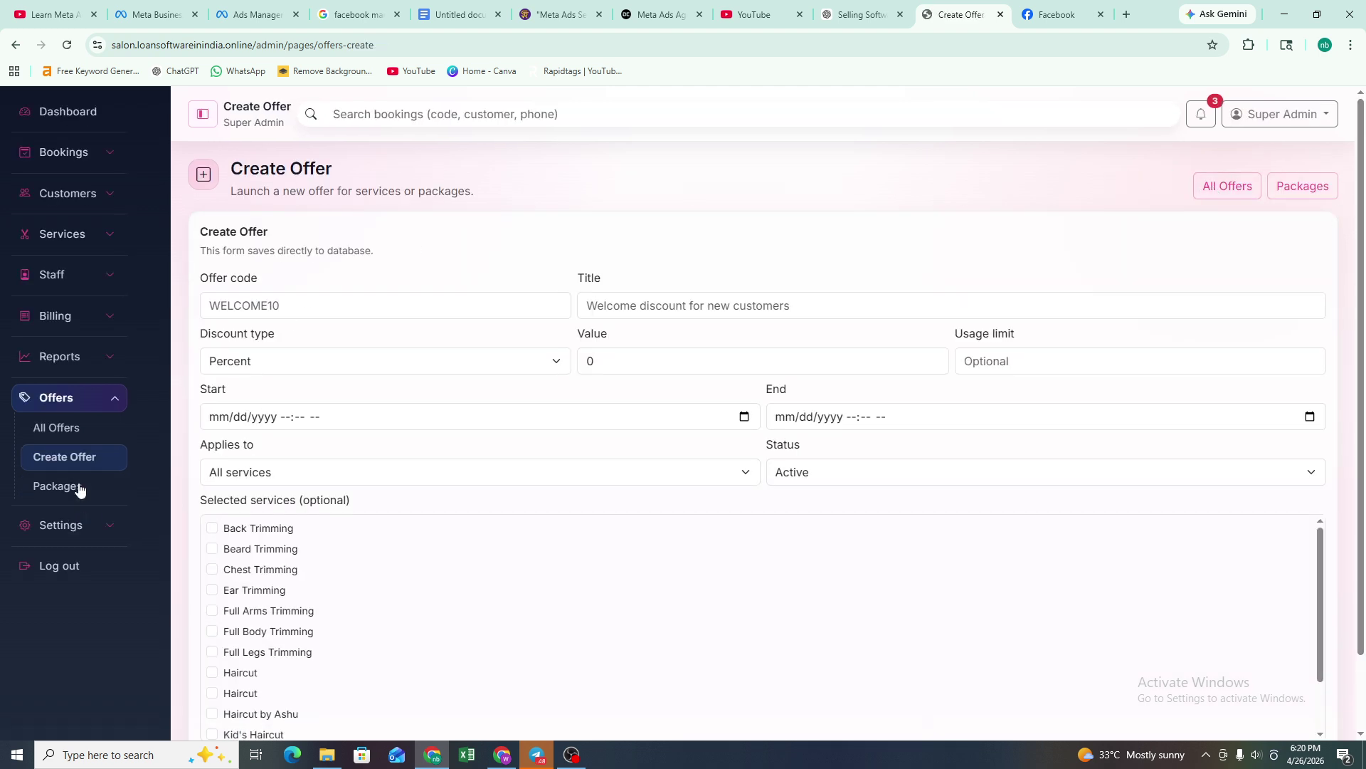
click(80, 486)
click(1303, 187)
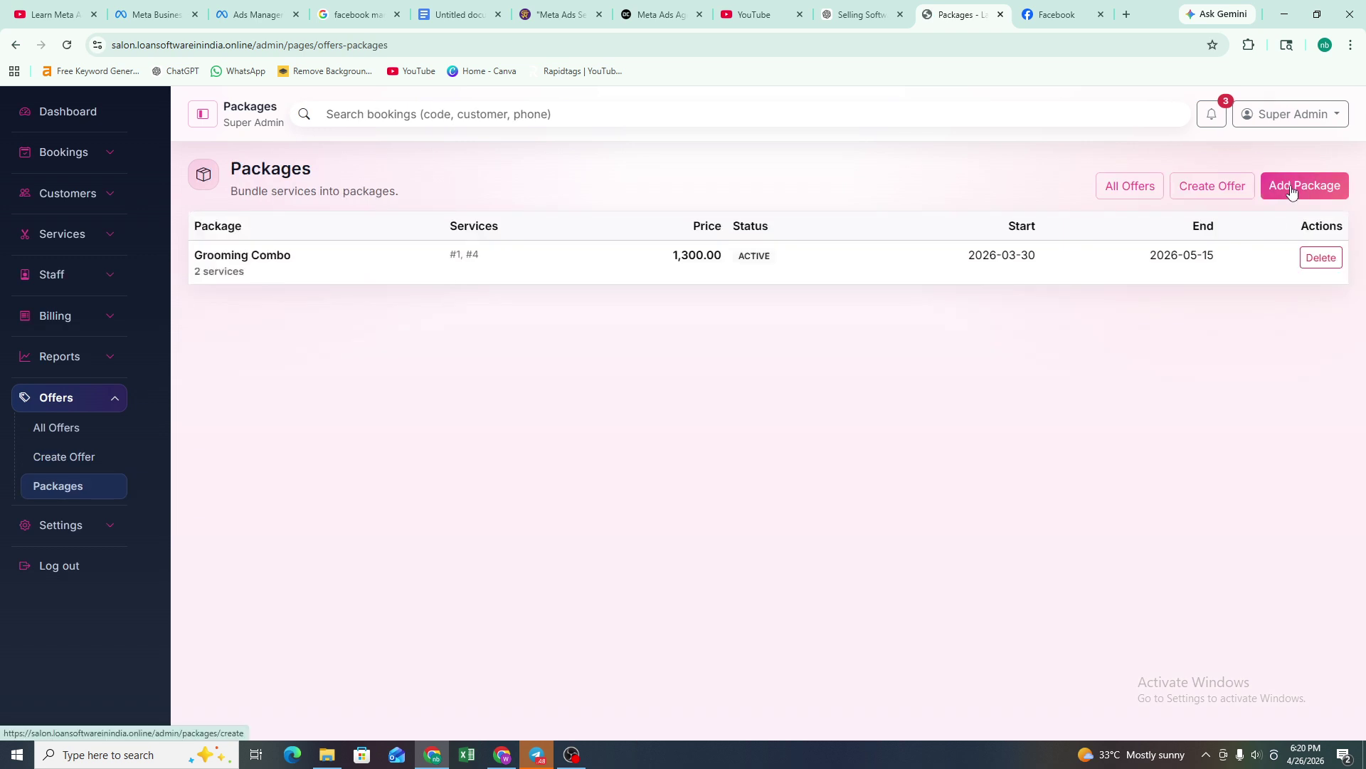
click(356, 307)
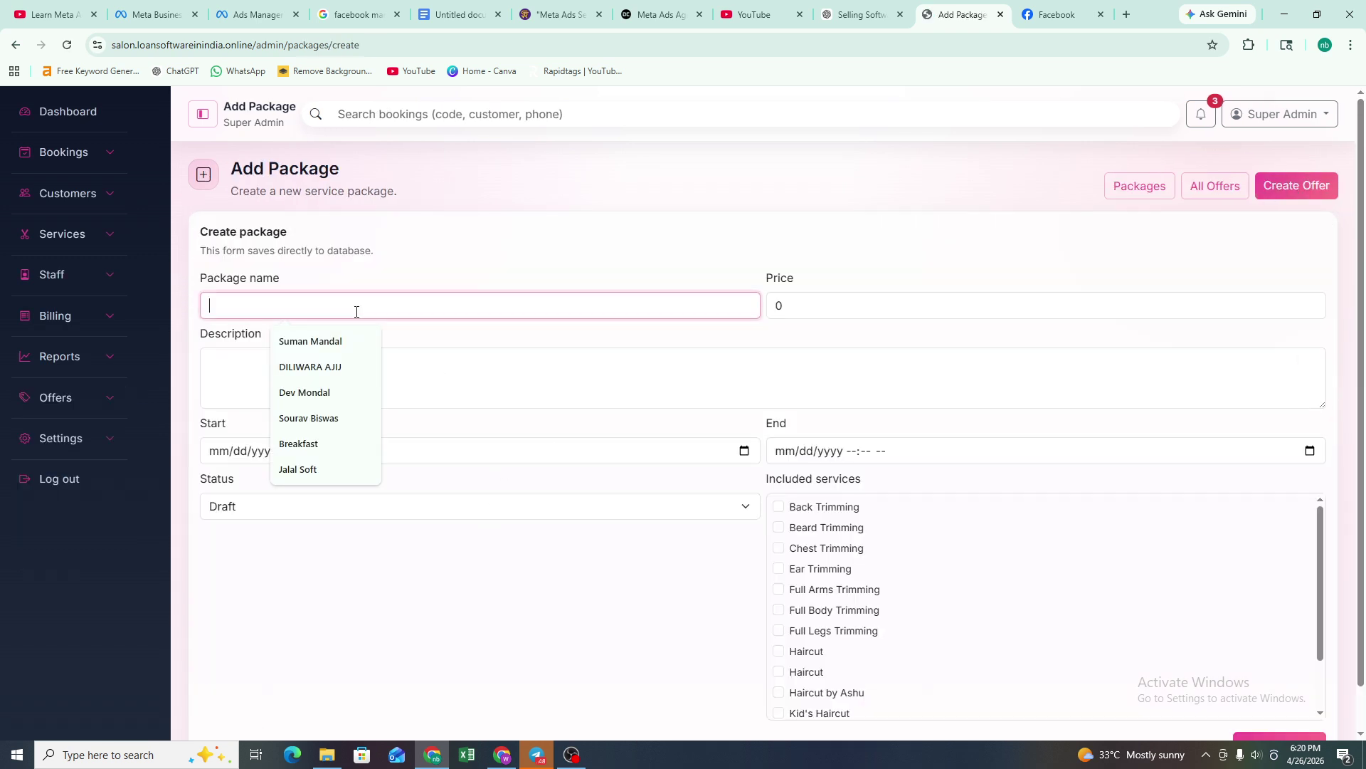
click(758, 353)
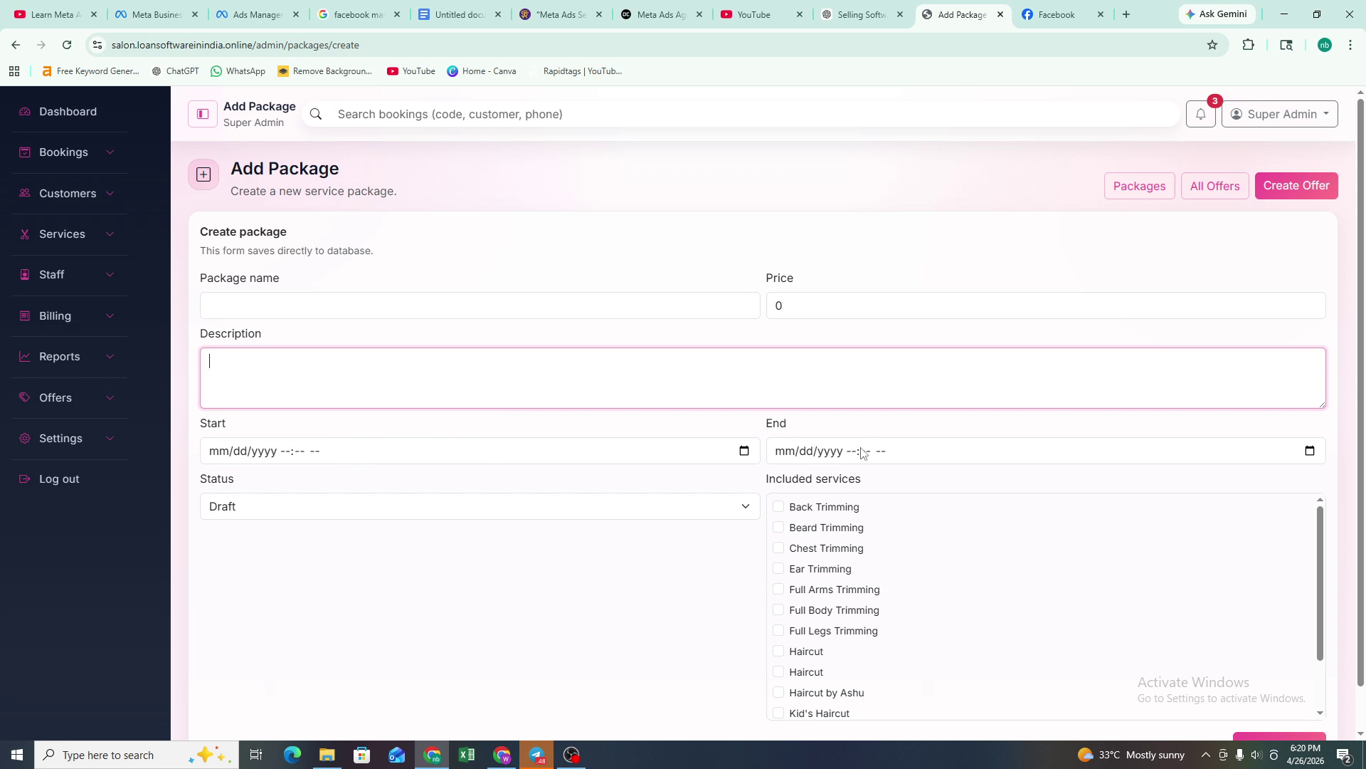
- Check the package status options, leaving Draft, then scroll the form and expand Offers
click(345, 510)
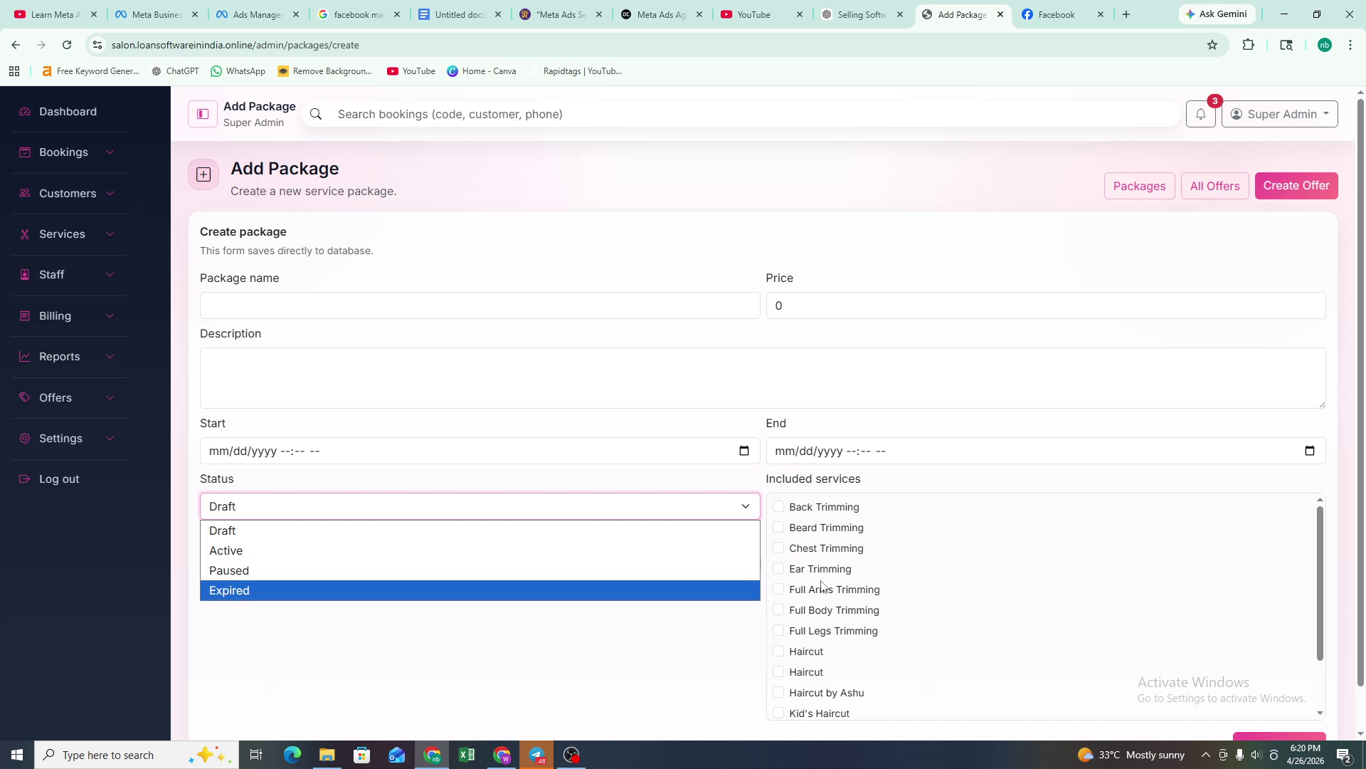
click(567, 701)
scroll(1071, 596, down, 2)
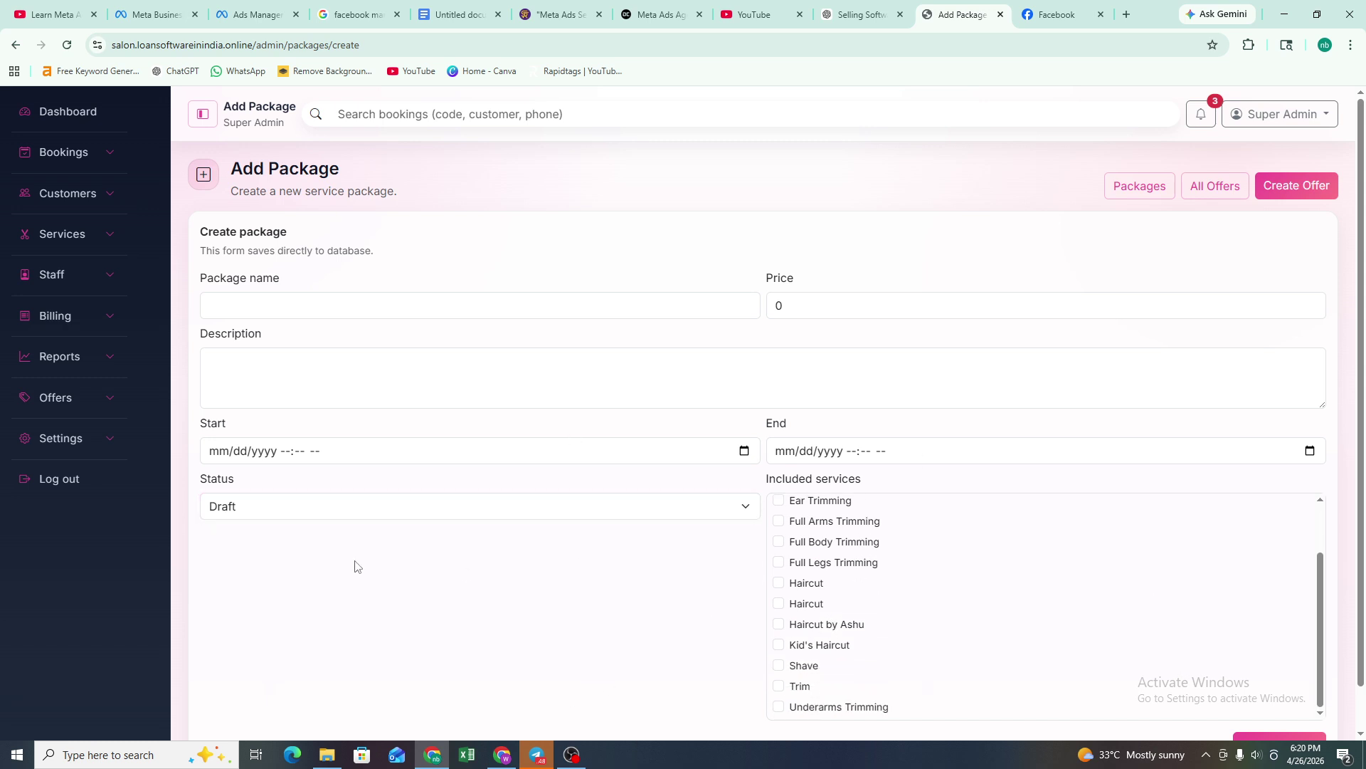
scroll(900, 558, up, 1)
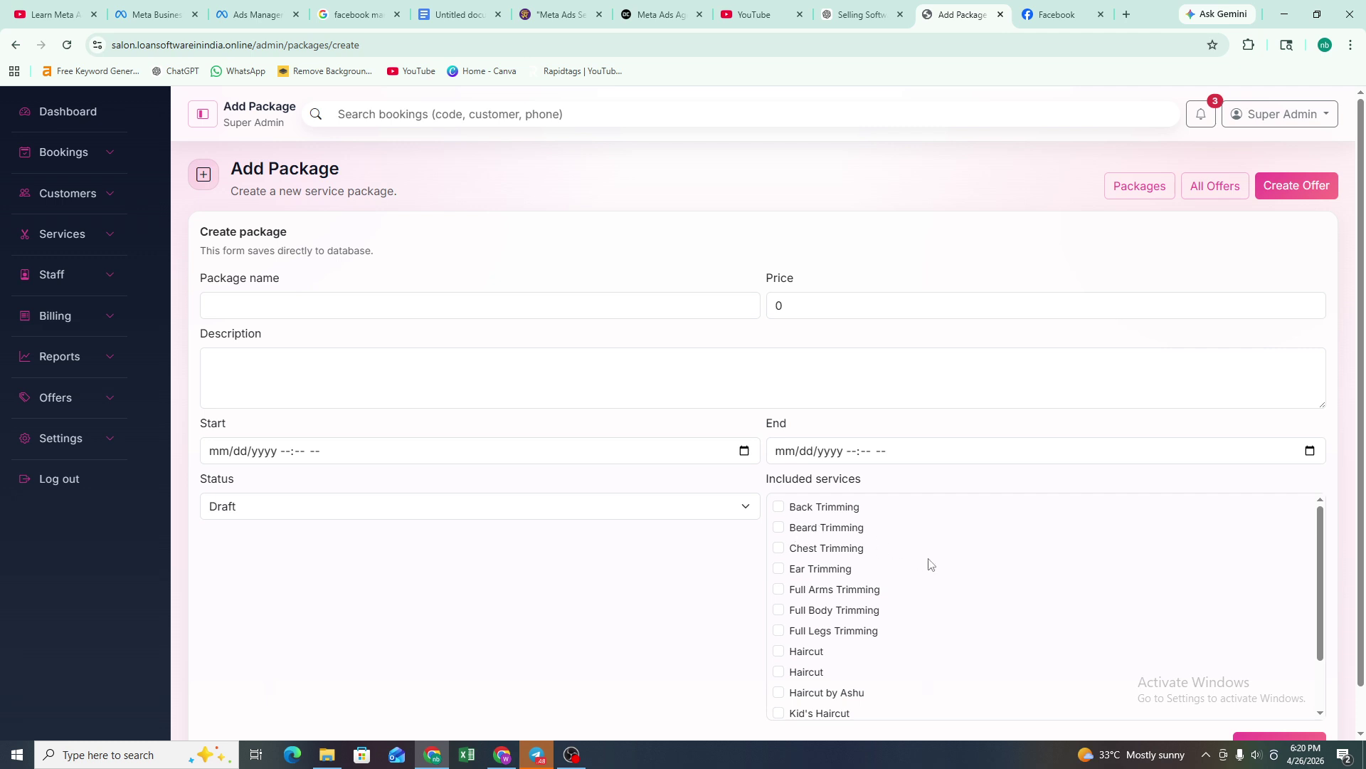
scroll(930, 562, down, 2)
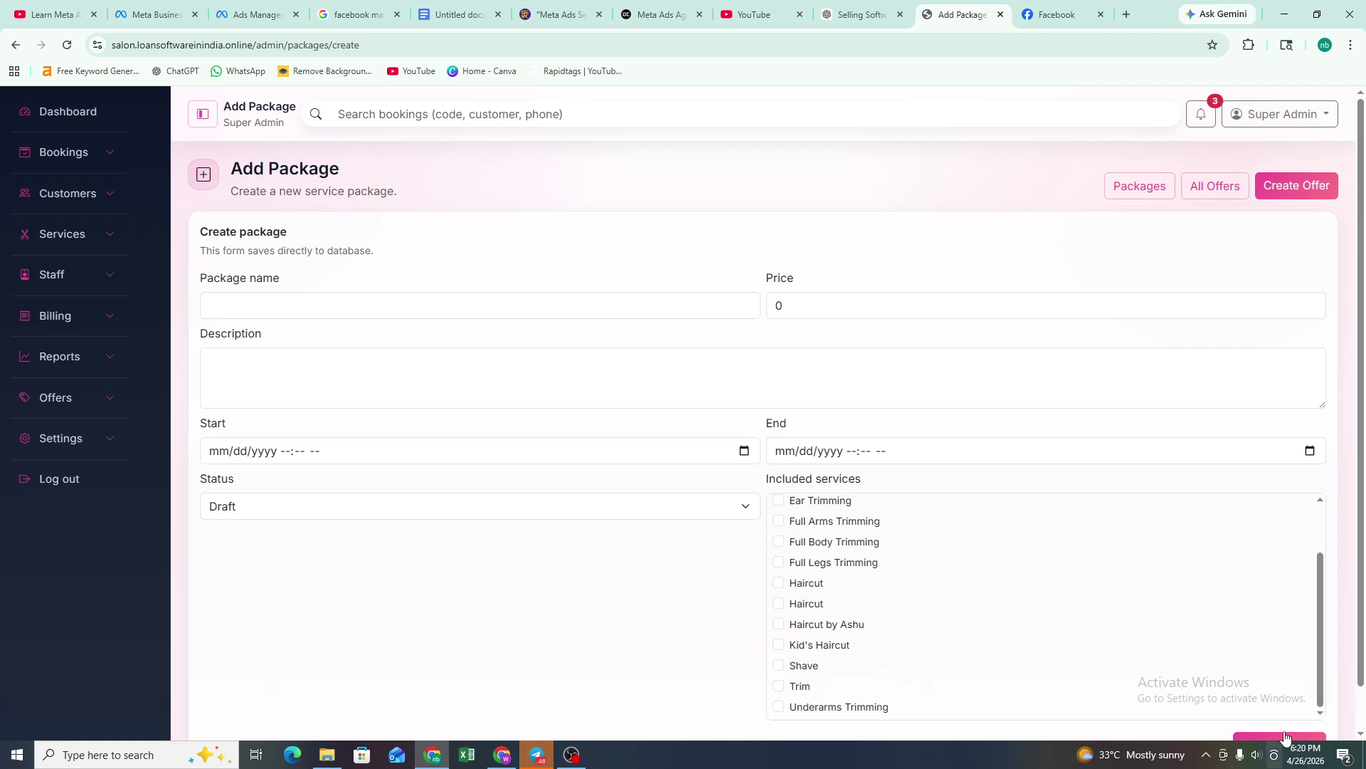
scroll(1266, 676, down, 1)
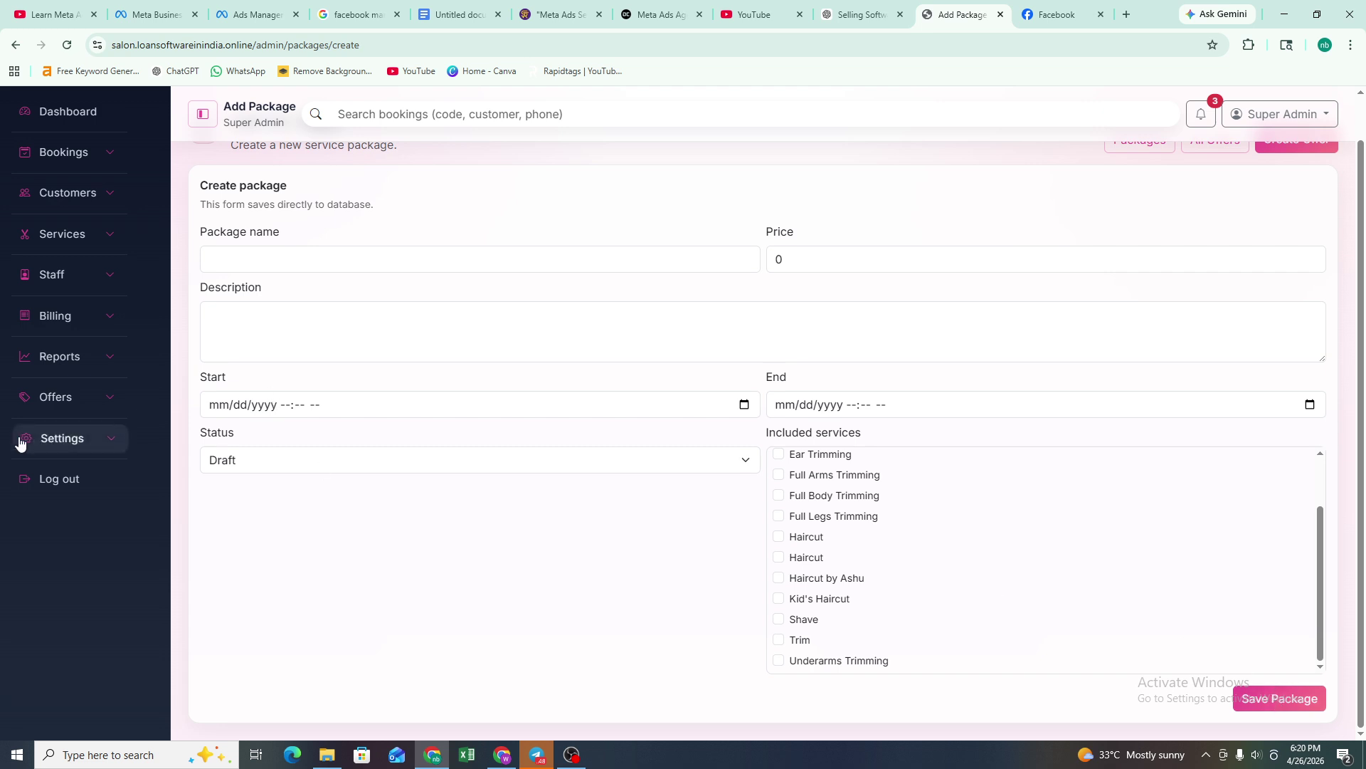
click(74, 395)
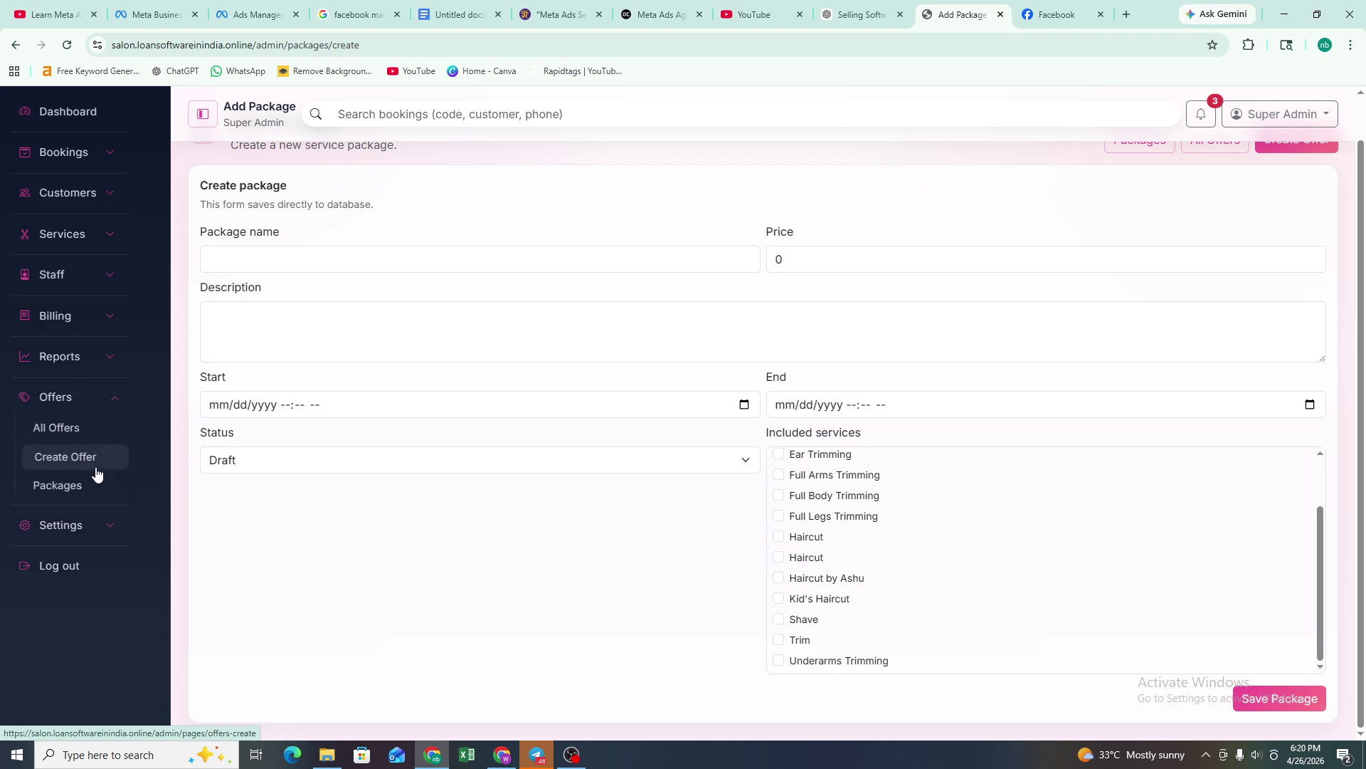
- Expand the sidebar's Settings section to list its pages, then switch to the OBS recording window
click(67, 524)
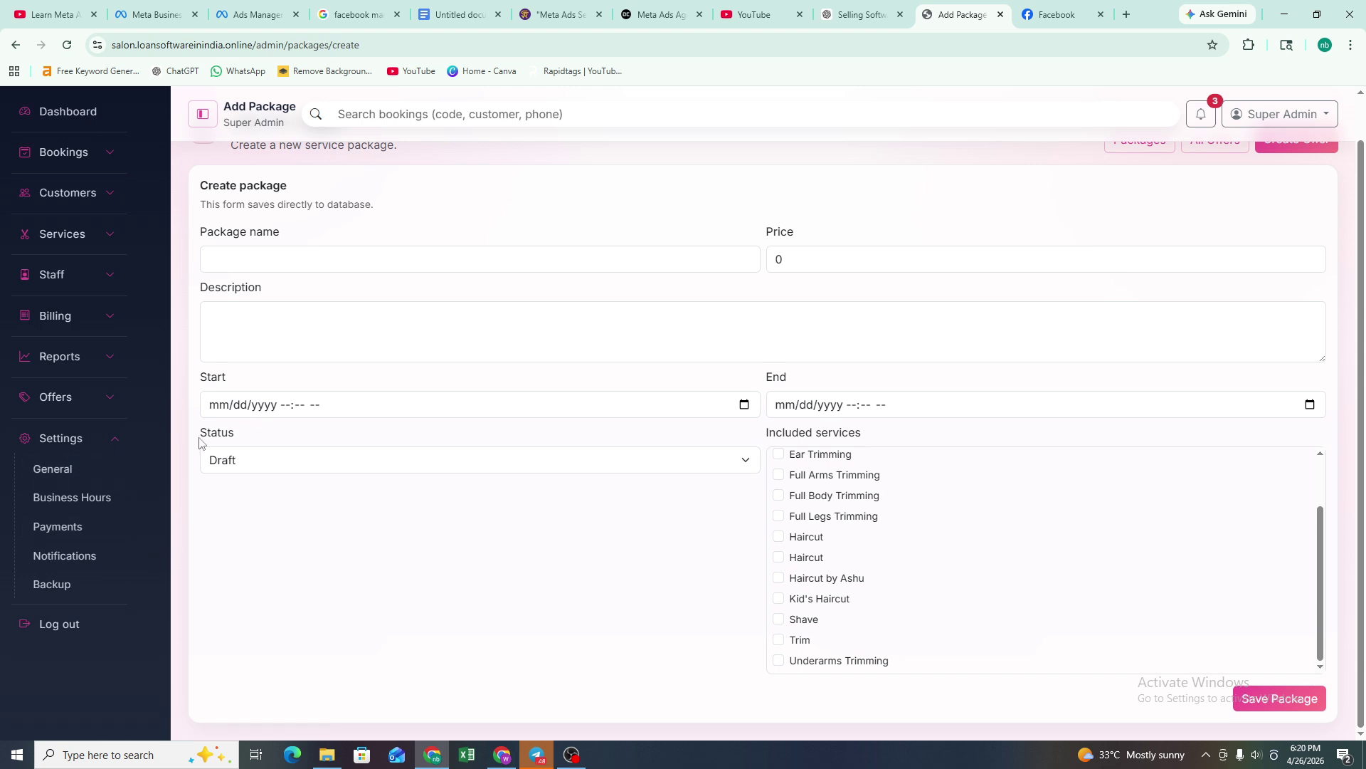
scroll(199, 441, up, 1)
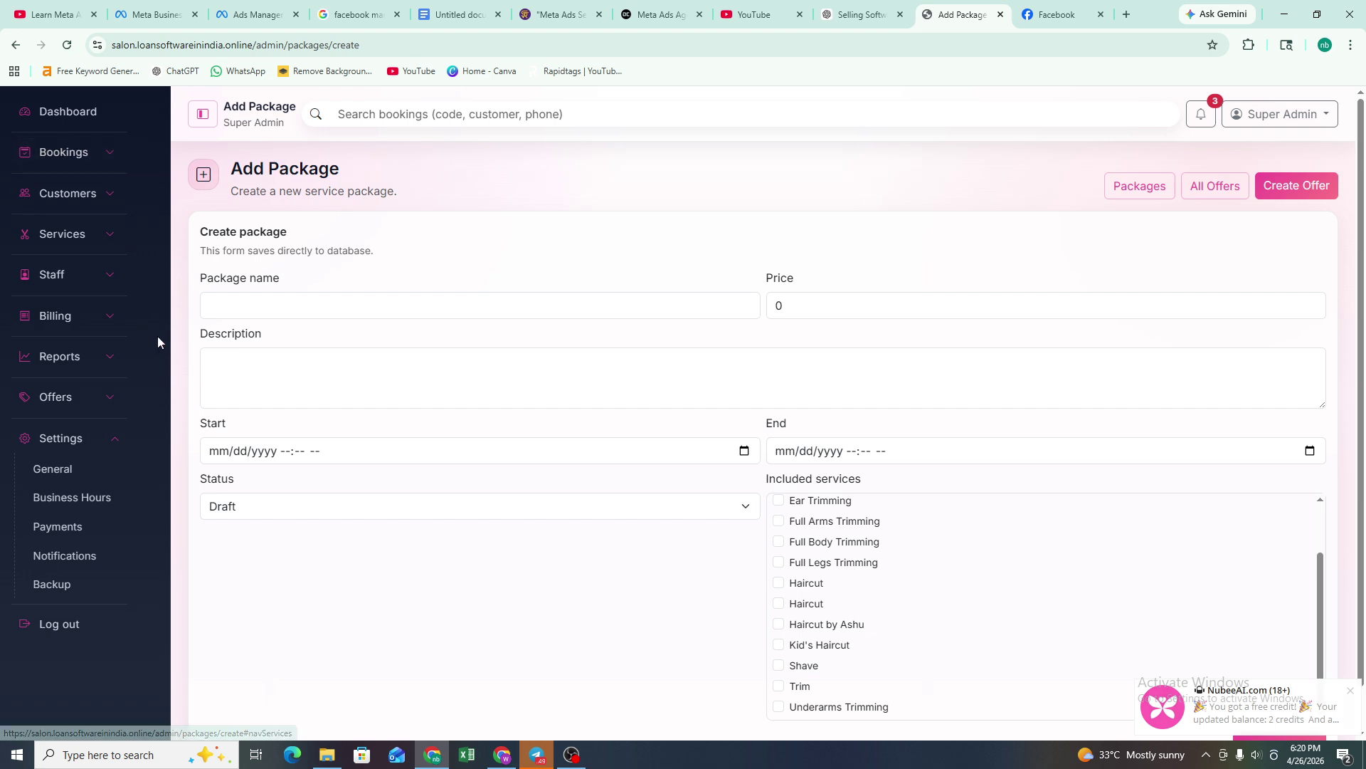
mouse_move(538, 752)
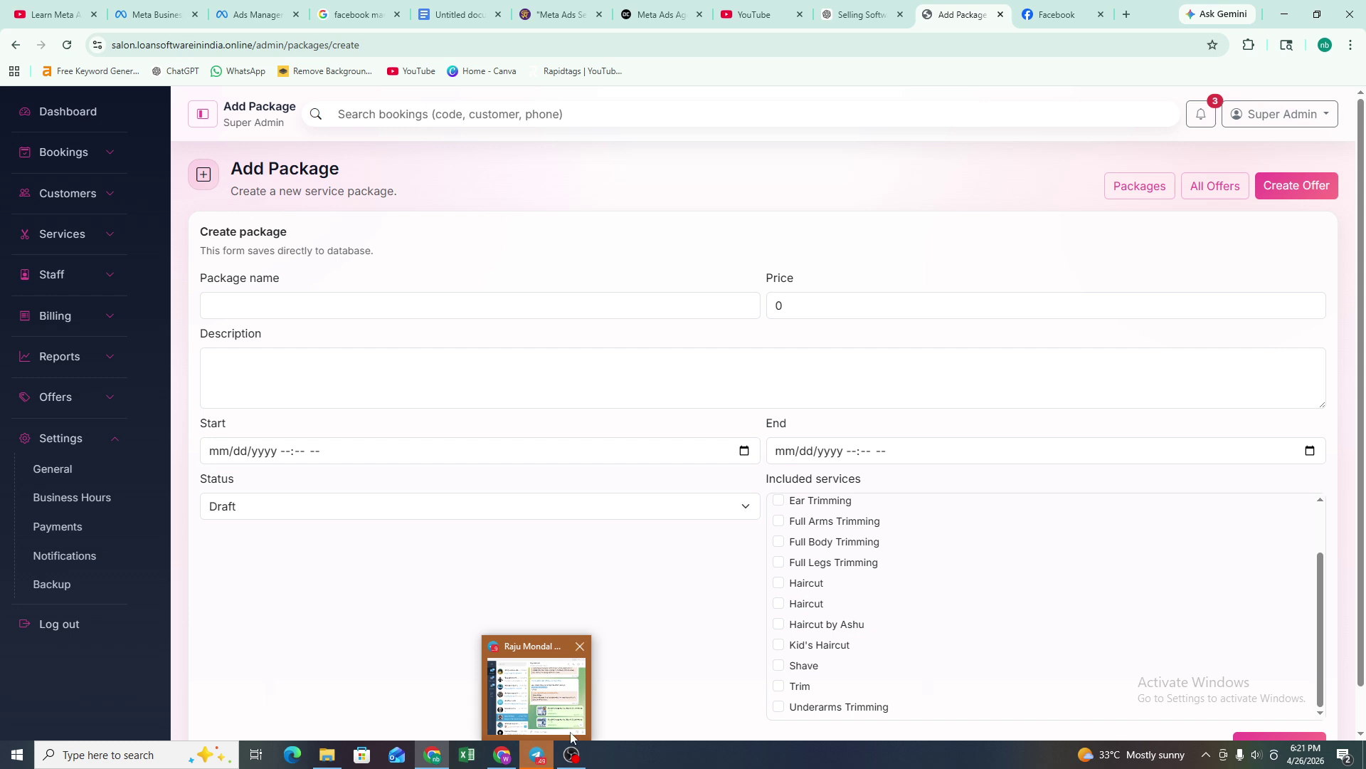
click(571, 760)
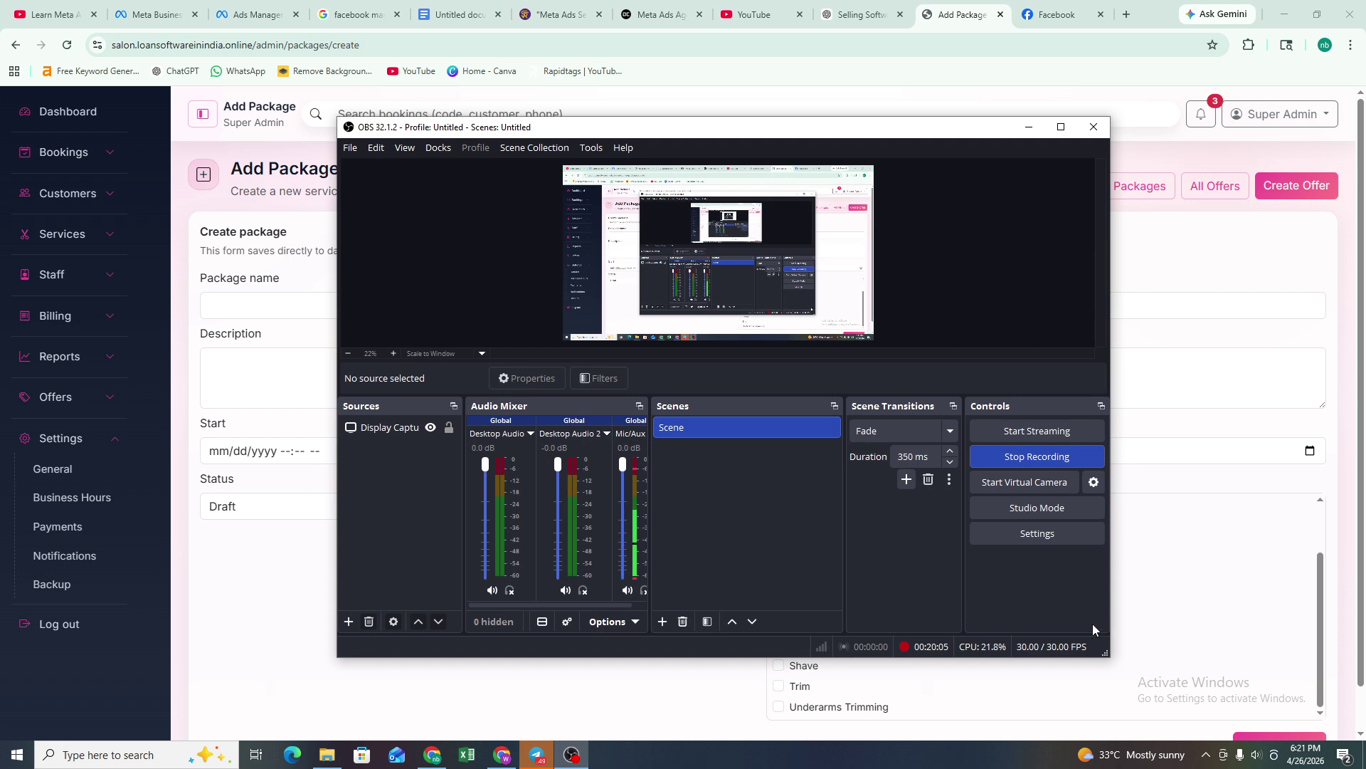